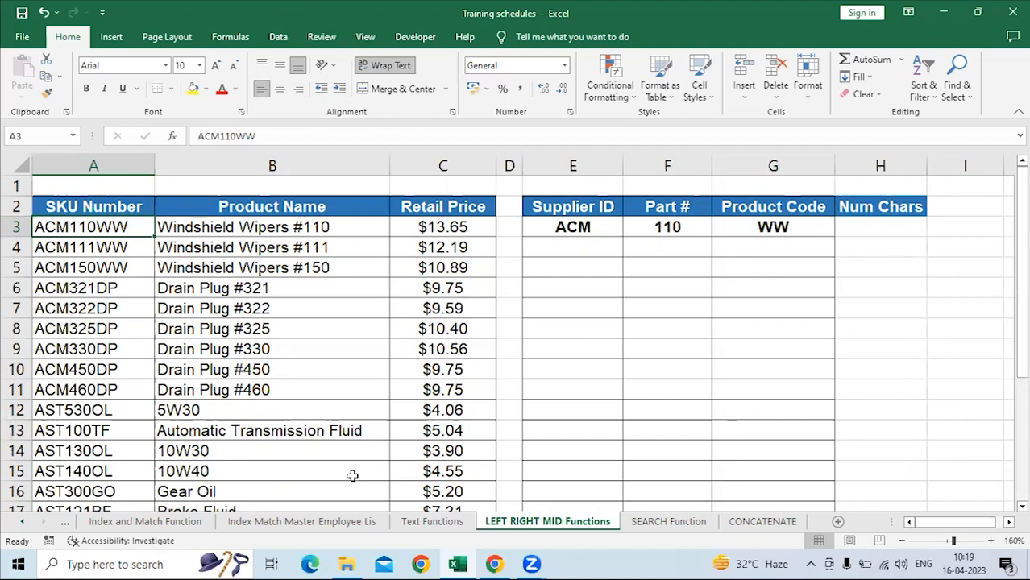
# On the Text Functions sheet, enter the heading "Type of Function" in cell B1.
pyautogui.click(409, 525)
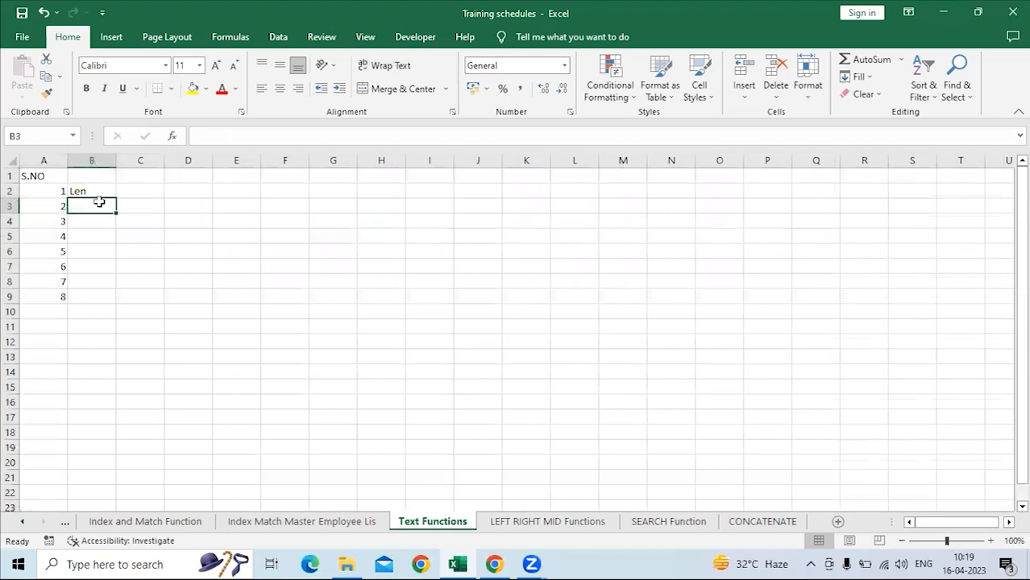
pyautogui.click(91, 191)
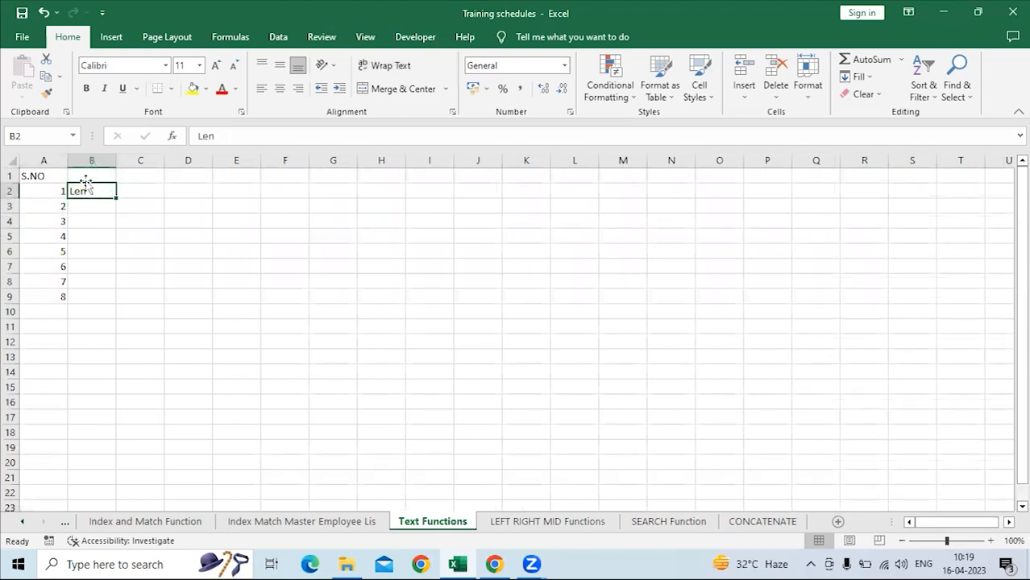
pyautogui.click(90, 176)
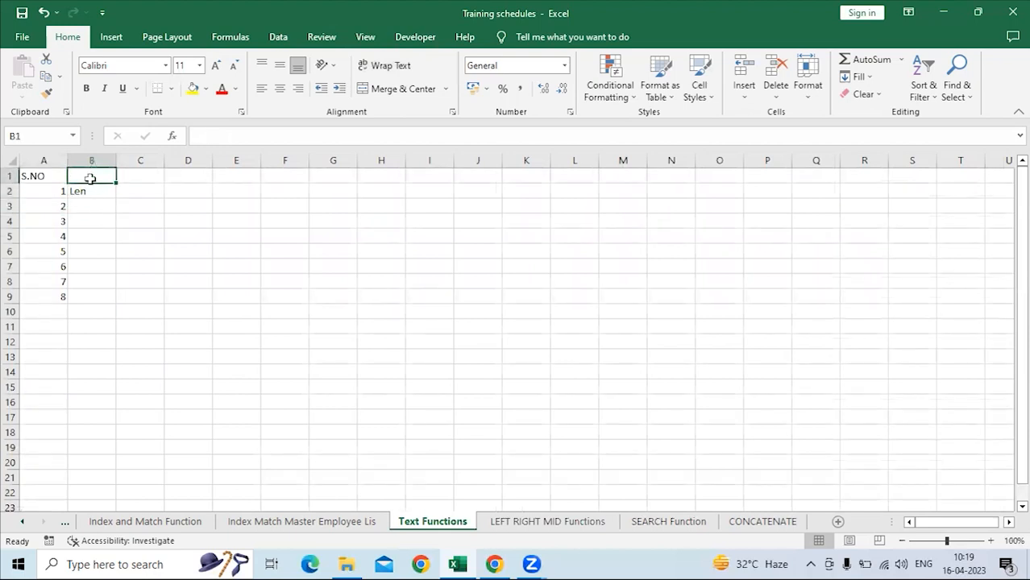
pyautogui.write('Type of Function')
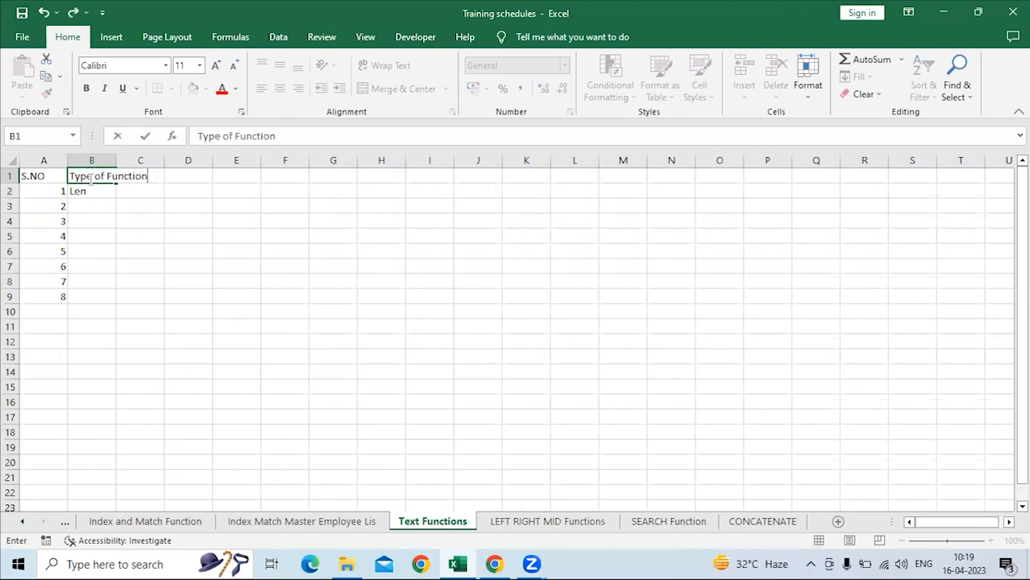
pyautogui.press('Return')
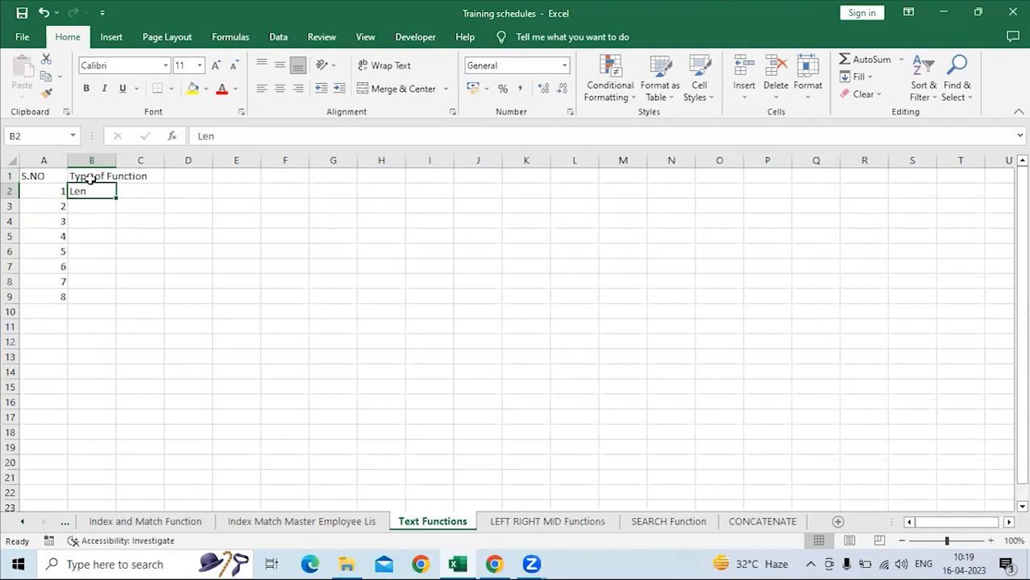
# Enter a person's first name as sample text in cell E2.
pyautogui.click(253, 193)
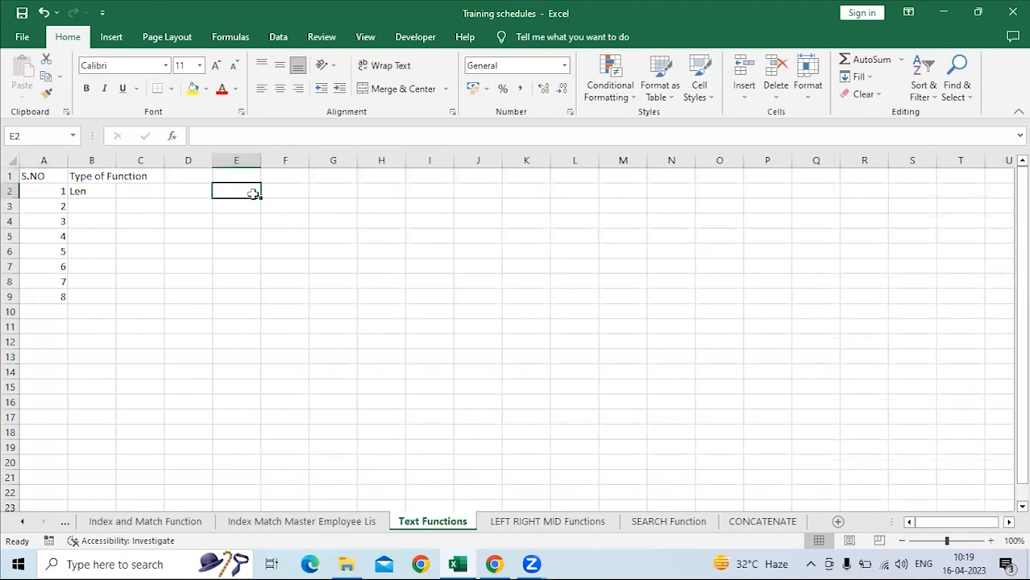
pyautogui.write('Syed')
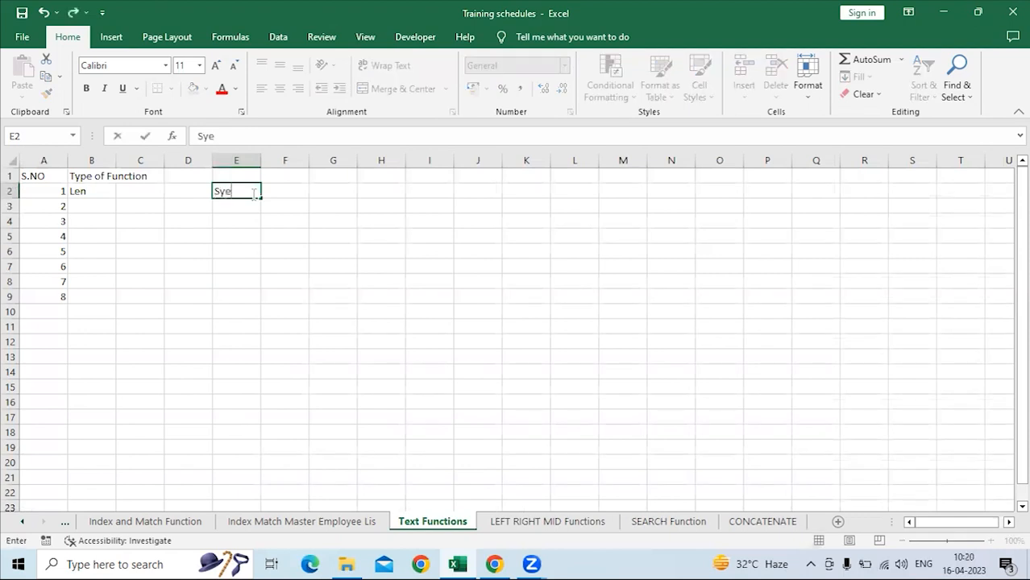
pyautogui.press('Return')
# Count the characters of the sample name in E2 with a =LEN(E2) formula in cell F2.
pyautogui.click(253, 193)
pyautogui.press('Right')
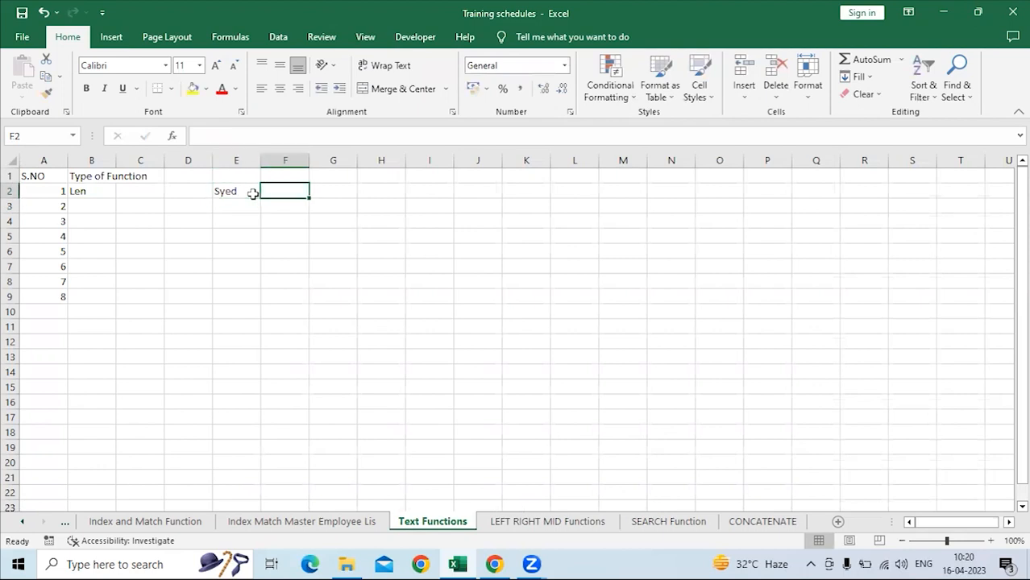
pyautogui.write('=len')
pyautogui.press('Tab')
pyautogui.click(254, 193)
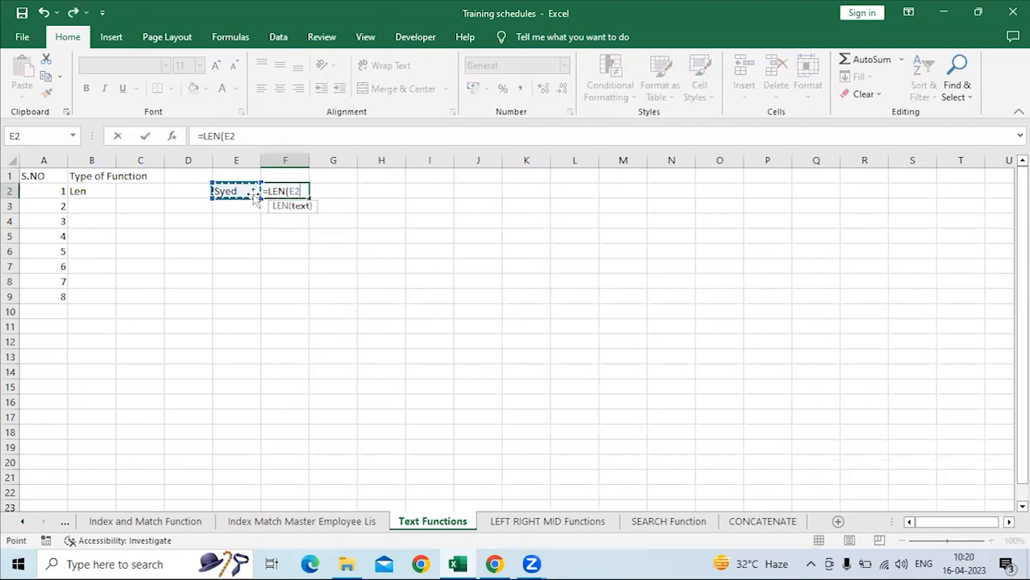
pyautogui.press('Return')
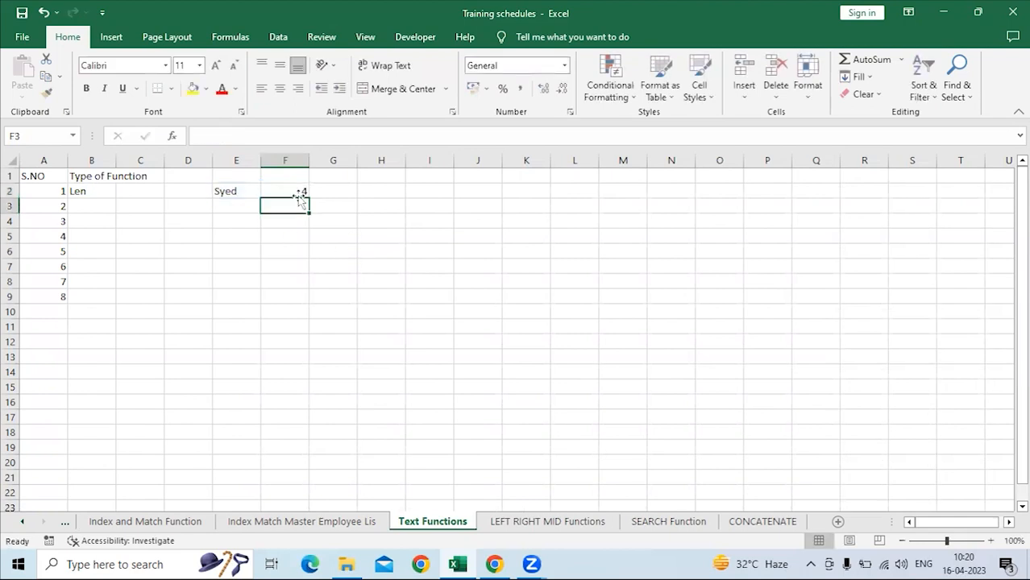
# Compare the sample name in E2 with the LEN formula and its result in F2.
pyautogui.press('Up')
pyautogui.press('Up')
pyautogui.press('Down')
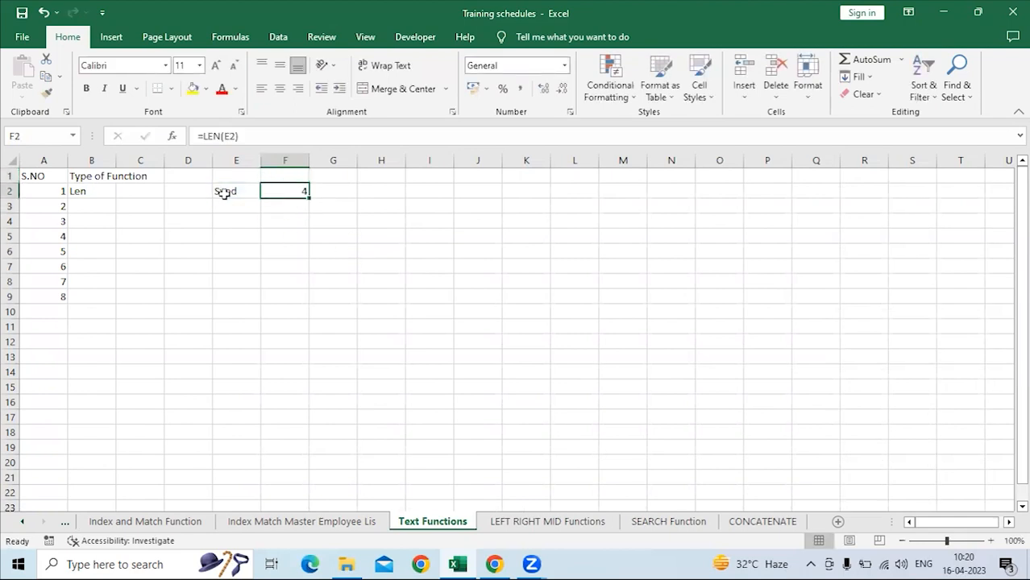
pyautogui.click(226, 194)
pyautogui.click(231, 206)
pyautogui.click(226, 192)
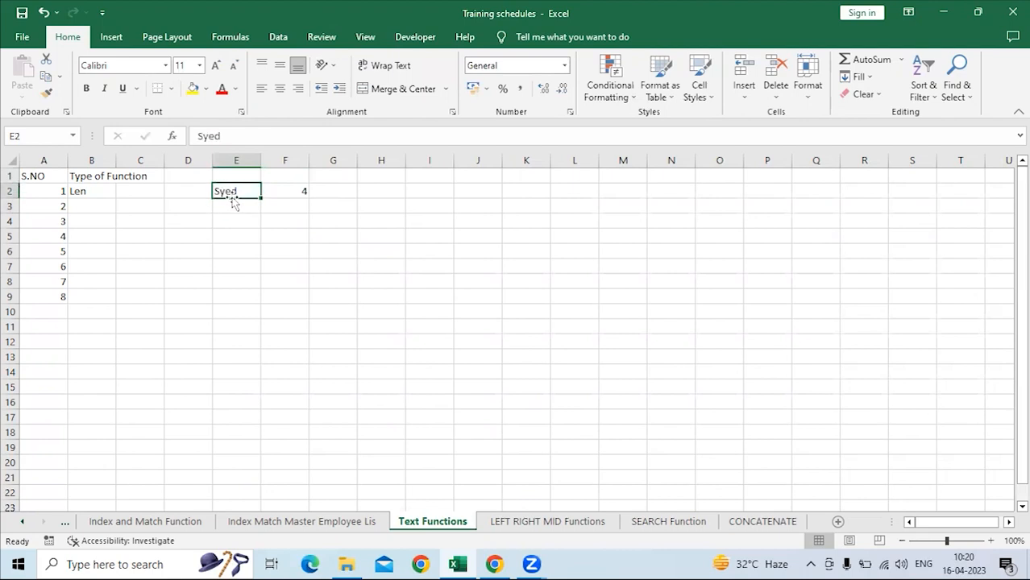
pyautogui.click(288, 190)
pyautogui.click(246, 192)
pyautogui.click(291, 190)
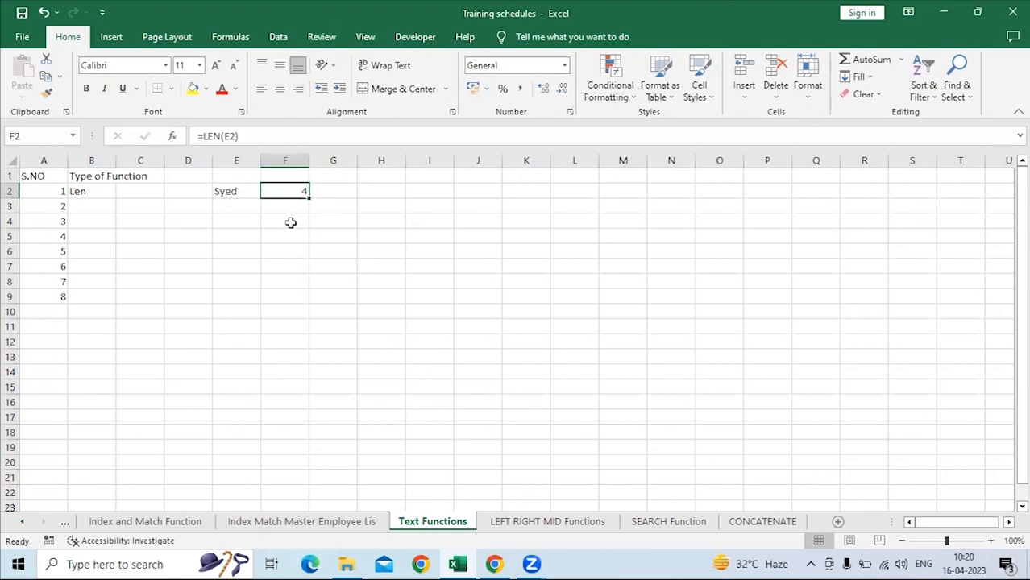
pyautogui.click(239, 191)
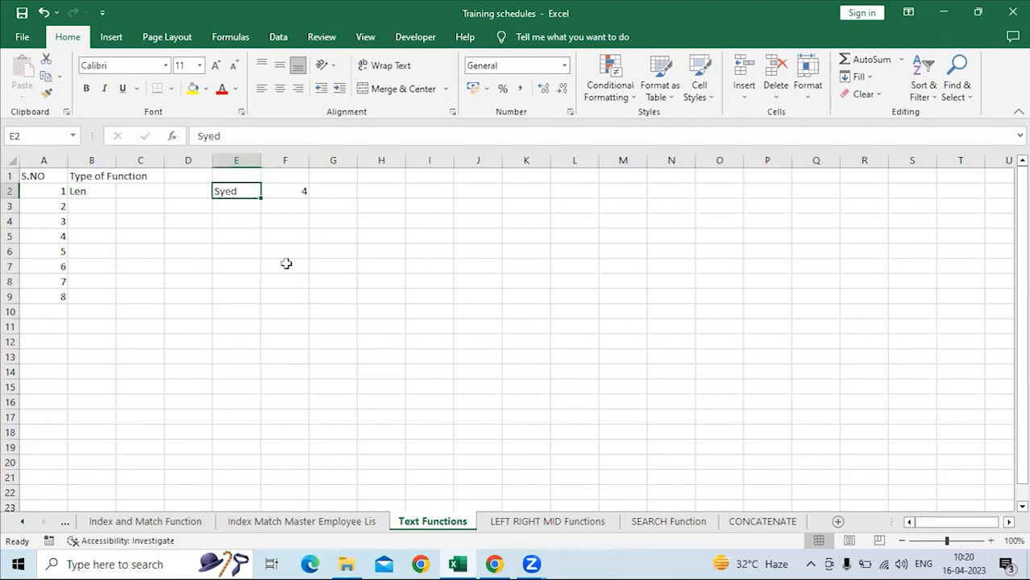
# On the LEFT RIGHT MID Functions sheet, enter =LEN(B3) under Num Chars in cell H3 to count the product name's characters.
pyautogui.click(512, 523)
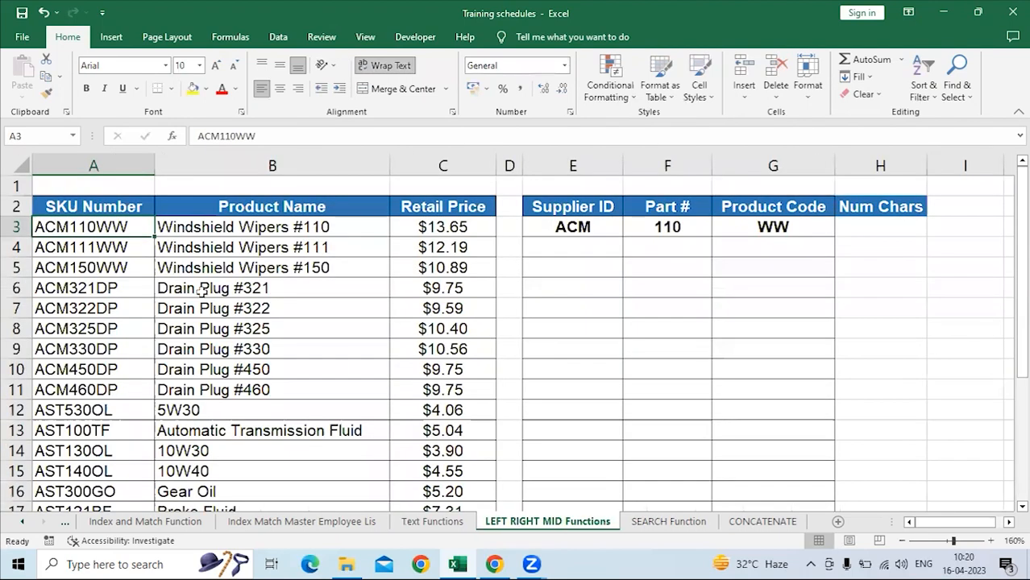
pyautogui.click(190, 228)
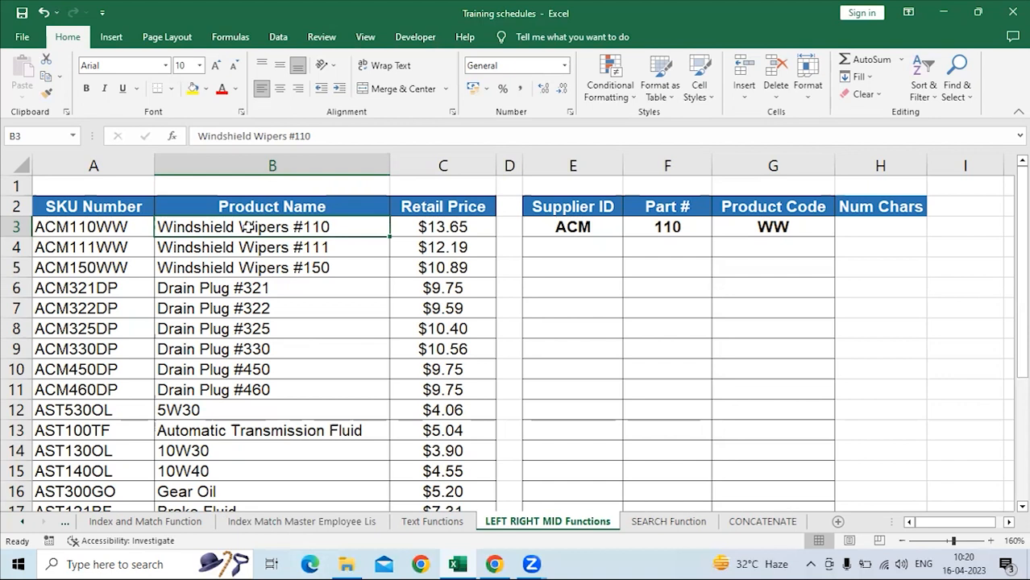
pyautogui.click(961, 219)
pyautogui.click(883, 229)
pyautogui.write('=len')
pyautogui.press('Tab')
pyautogui.press('Left')
pyautogui.press('Left')
pyautogui.press('Left')
pyautogui.press('Left')
pyautogui.press('Left')
pyautogui.press('Left')
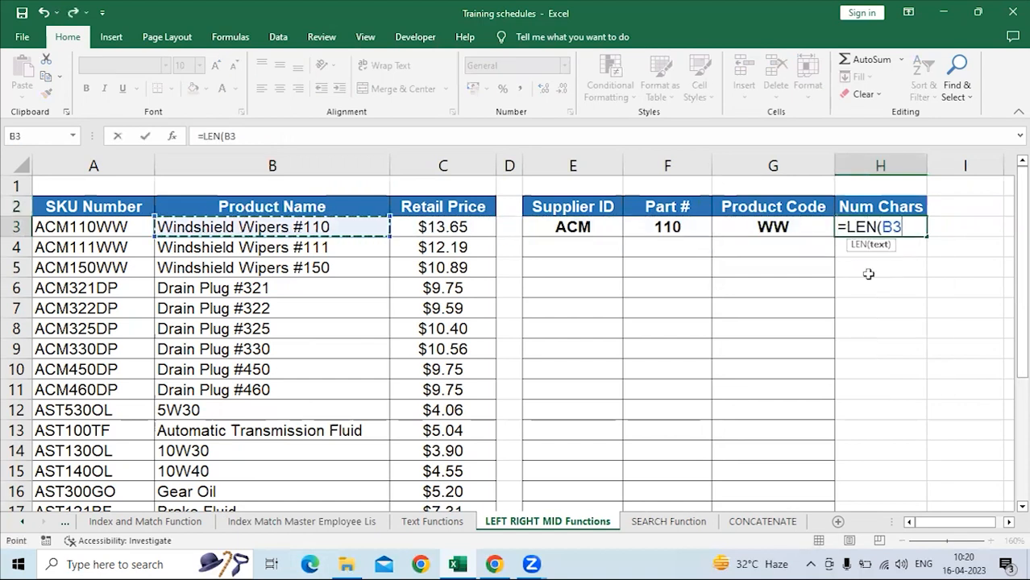
pyautogui.press('Return')
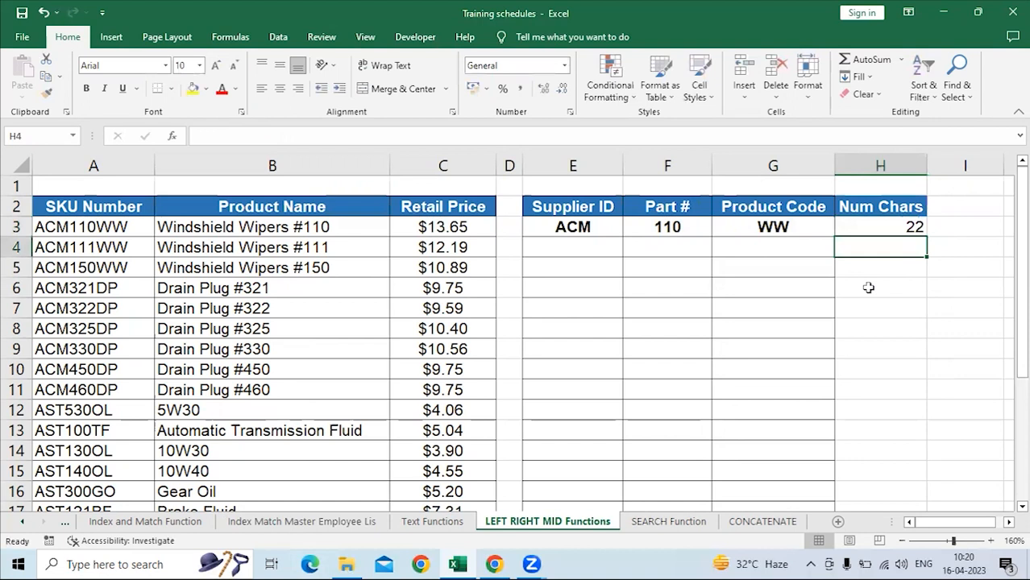
# Check the character count in H3 against the product name in B3.
pyautogui.click(893, 228)
pyautogui.click(273, 228)
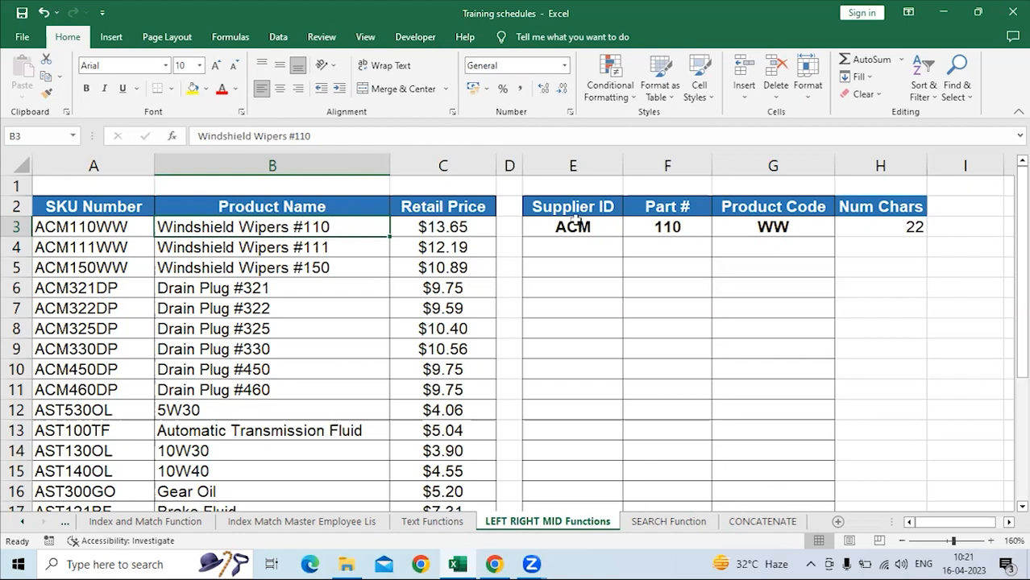
pyautogui.click(869, 225)
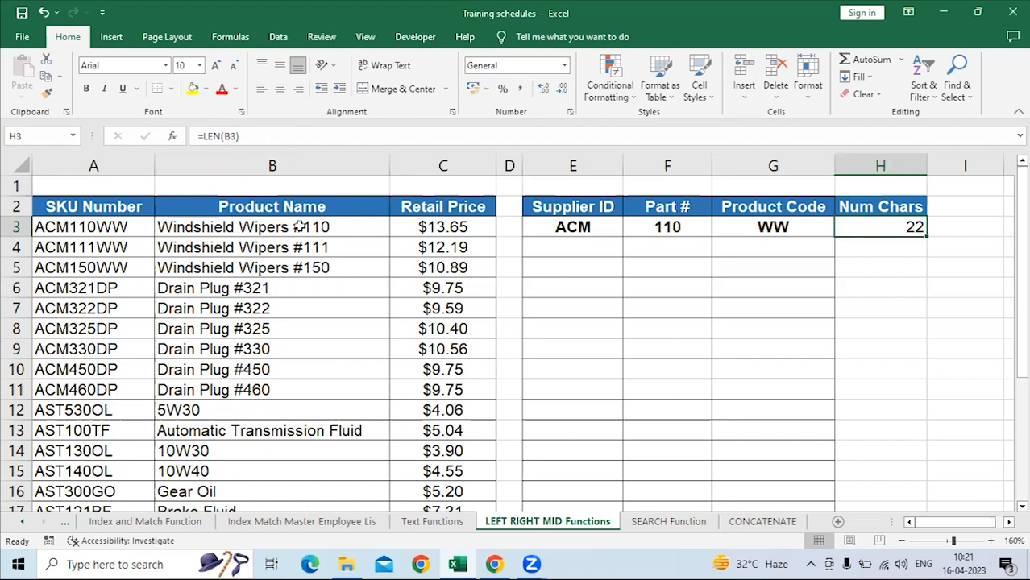
pyautogui.click(291, 228)
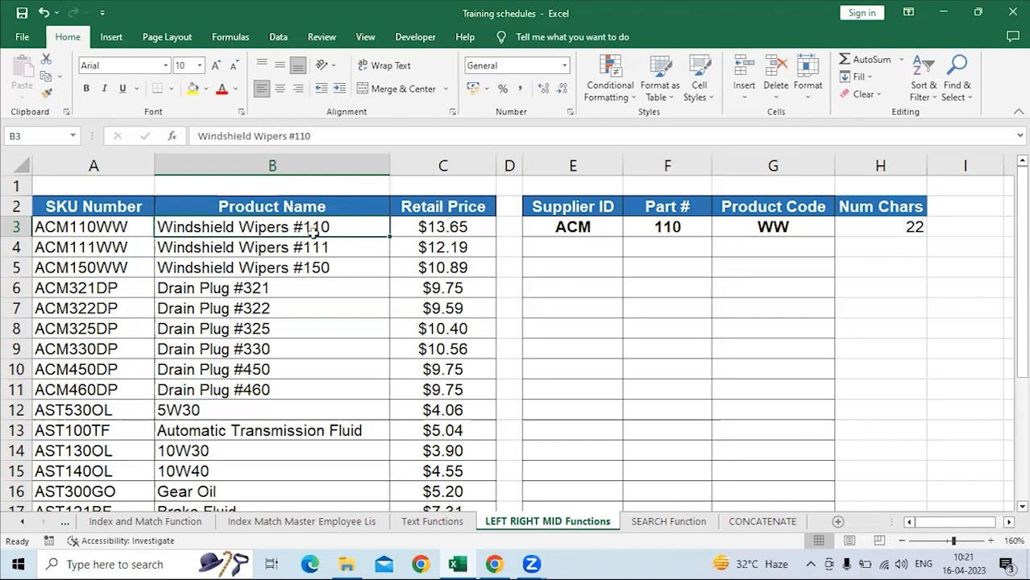
pyautogui.click(893, 229)
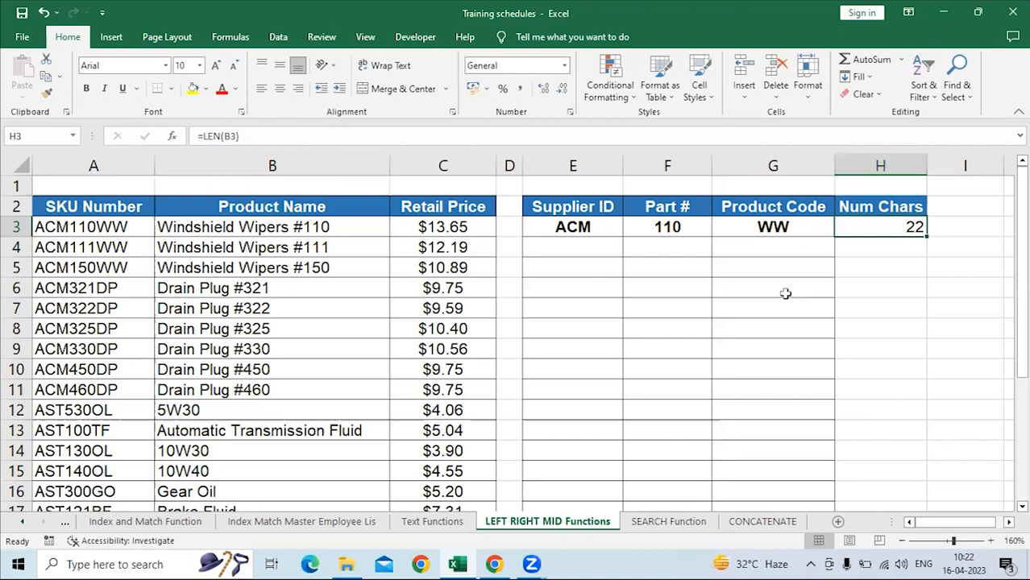
# Review the SKU Number column and compare the lengths of its codes, starting from A3.
pyautogui.moveTo(87, 228); pyautogui.dragTo(120, 428)
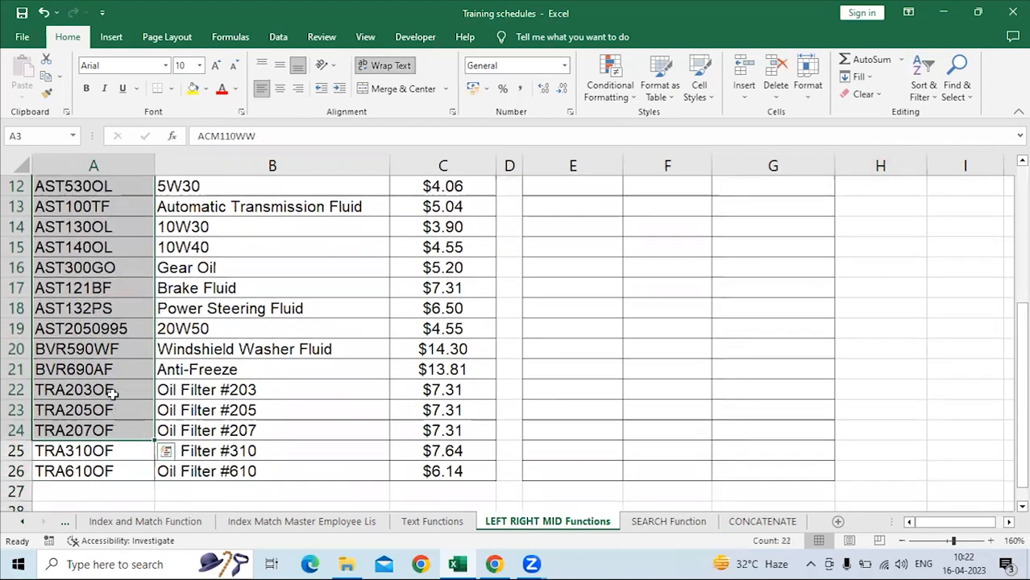
pyautogui.scroll(4, 95, 329)
pyautogui.click(93, 208)
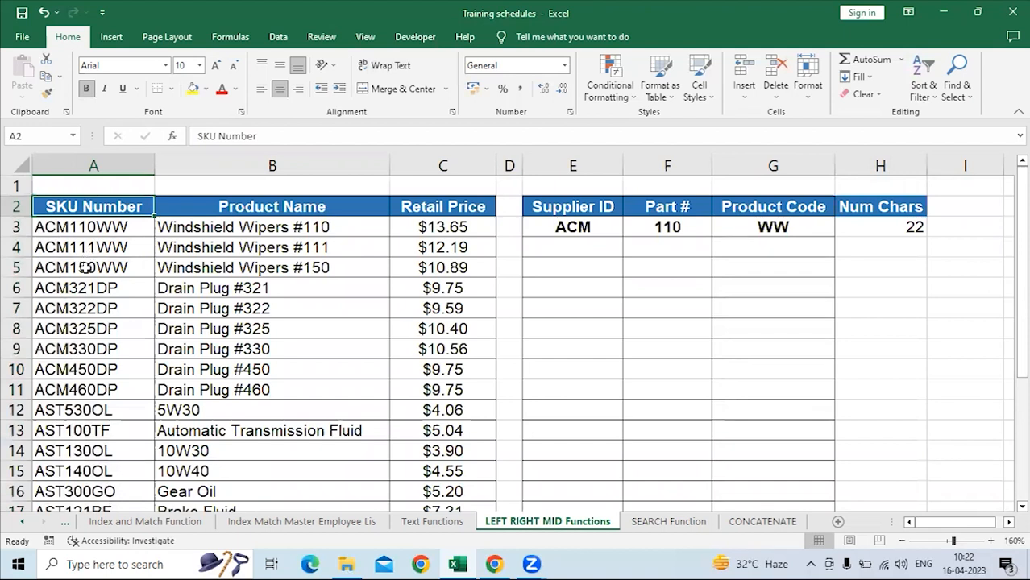
pyautogui.click(92, 227)
pyautogui.click(88, 263)
pyautogui.click(83, 308)
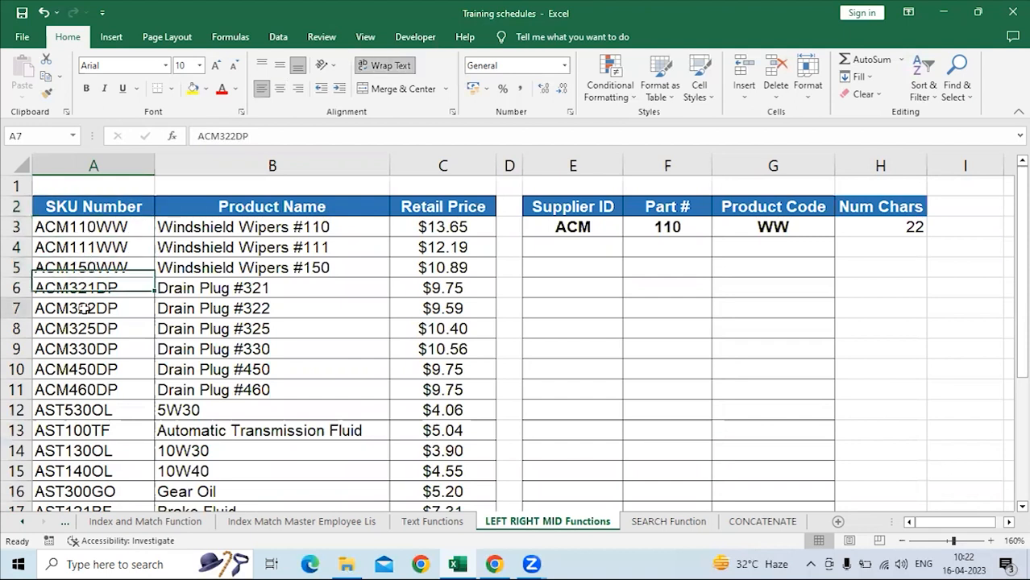
pyautogui.click(91, 228)
pyautogui.moveTo(91, 228); pyautogui.dragTo(80, 472)
pyautogui.click(45, 228)
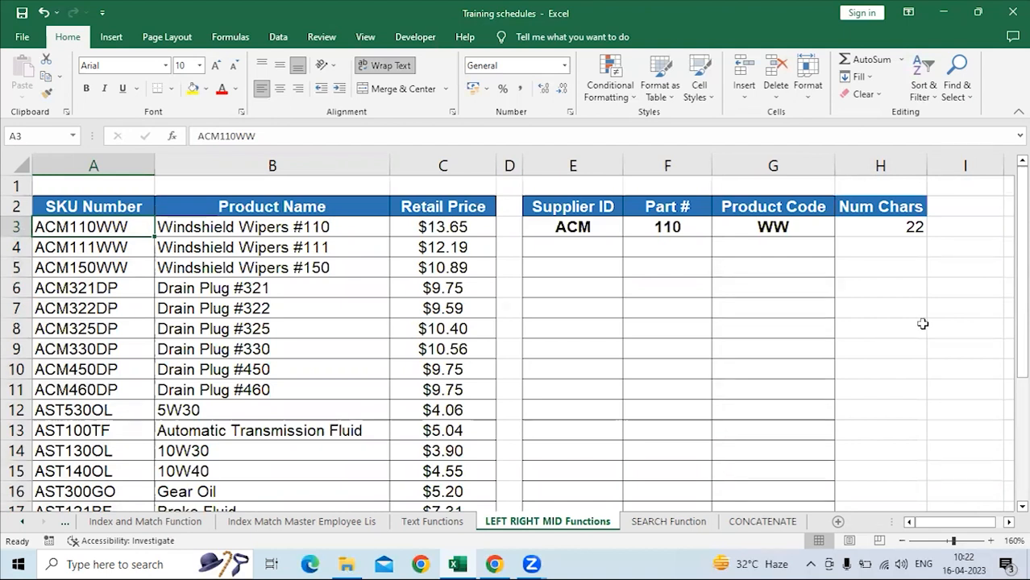
# Change the reference in H3's LEN formula to A3 so it counts the SKU number's characters.
pyautogui.click(884, 222)
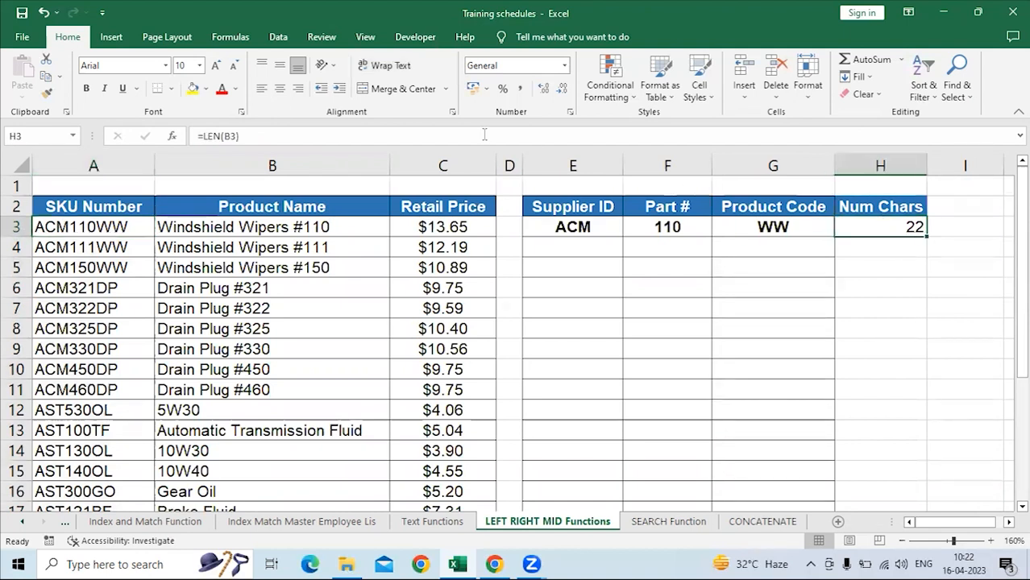
pyautogui.click(230, 137)
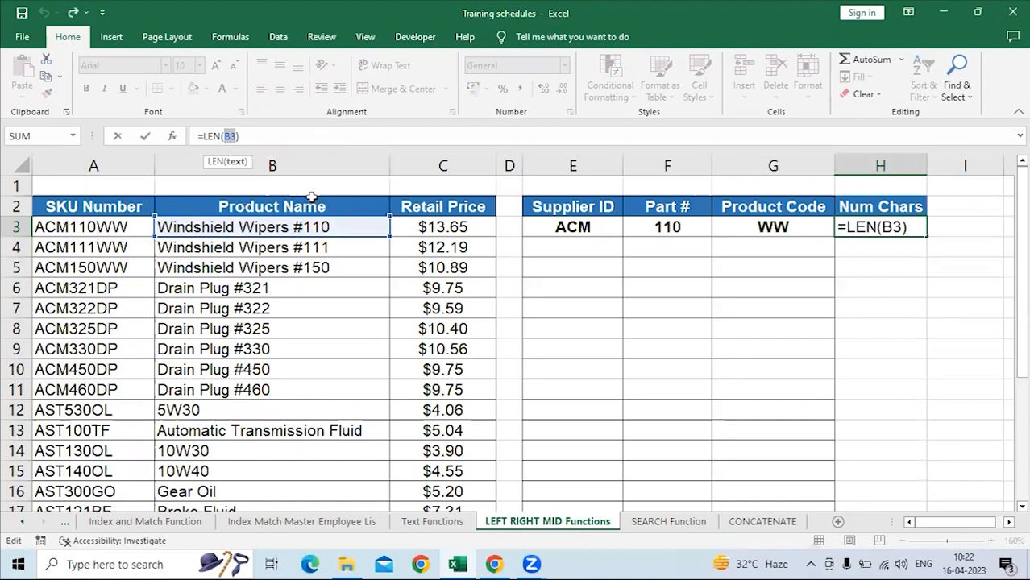
pyautogui.press('BackSpace')
pyautogui.click(105, 222)
pyautogui.press('Return')
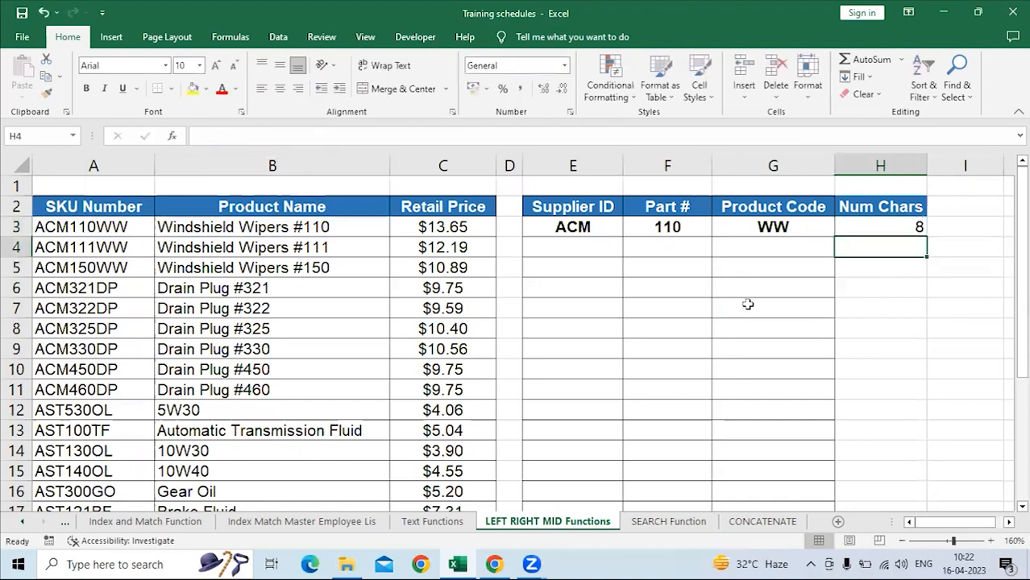
# Fill the LEN formula from H3 down the Num Chars column through row 26.
pyautogui.click(891, 229)
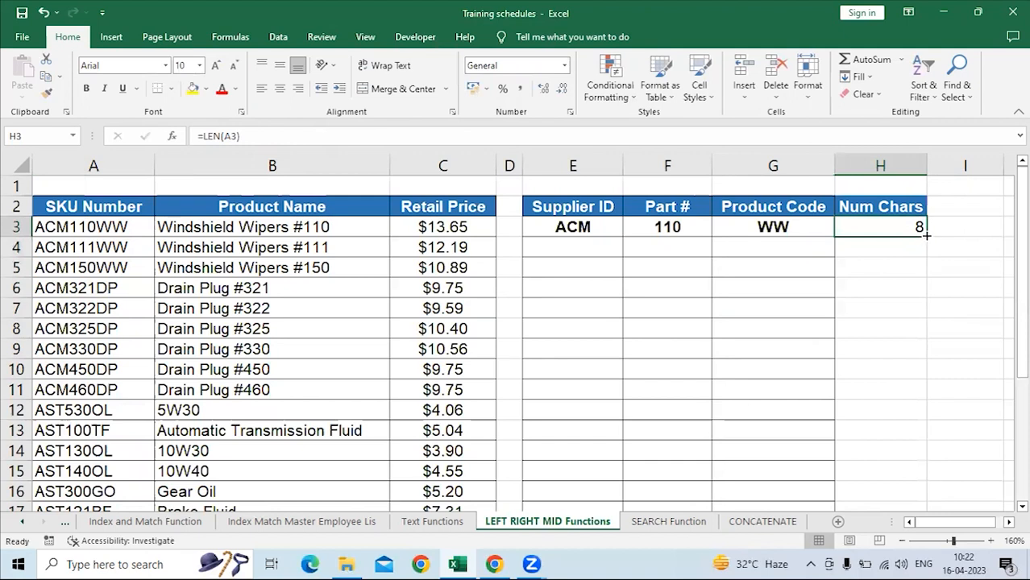
pyautogui.moveTo(927, 235)
pyautogui.mouseDown()
pyautogui.moveTo(924, 519)
pyautogui.moveTo(920, 350)
pyautogui.moveTo(915, 364)
pyautogui.moveTo(777, 307)
pyautogui.mouseUp()
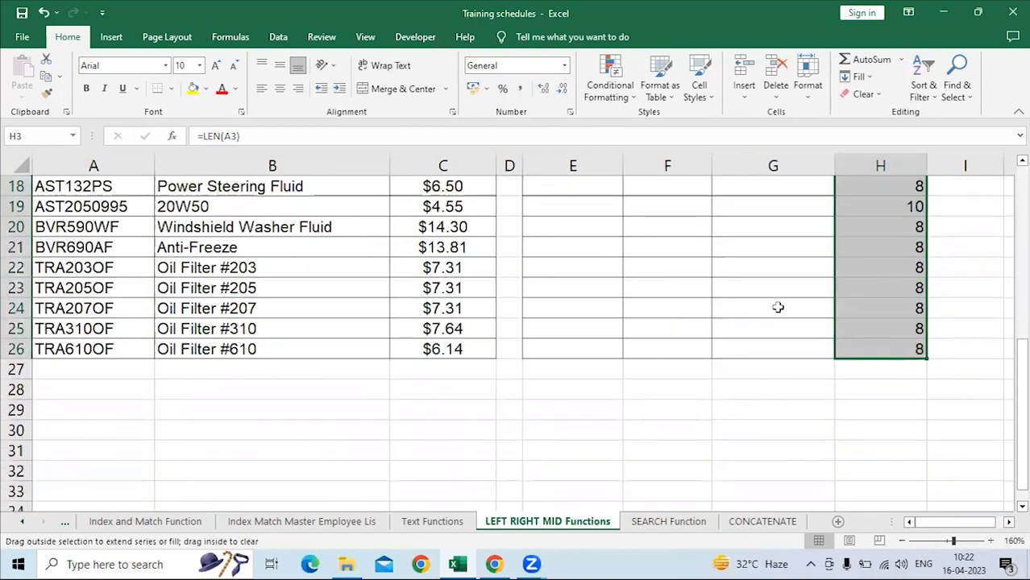
pyautogui.scroll(-3, 876, 274)
pyautogui.scroll(3, 876, 277)
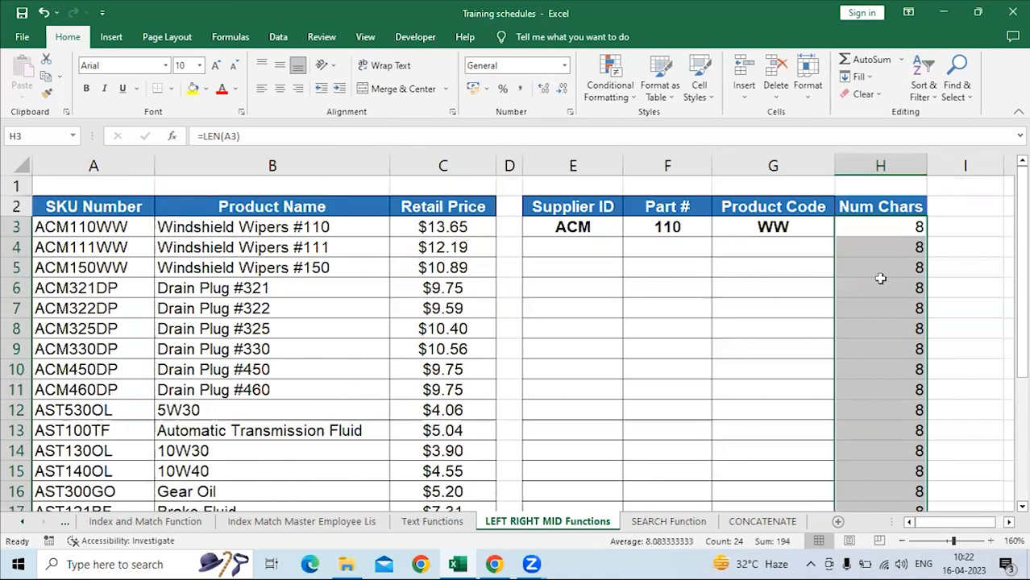
# Examine the Num Chars results and compare the count in H19 with the SKU number in A19.
pyautogui.scroll(-3, 877, 278)
pyautogui.scroll(2, 881, 274)
pyautogui.scroll(-3, 885, 323)
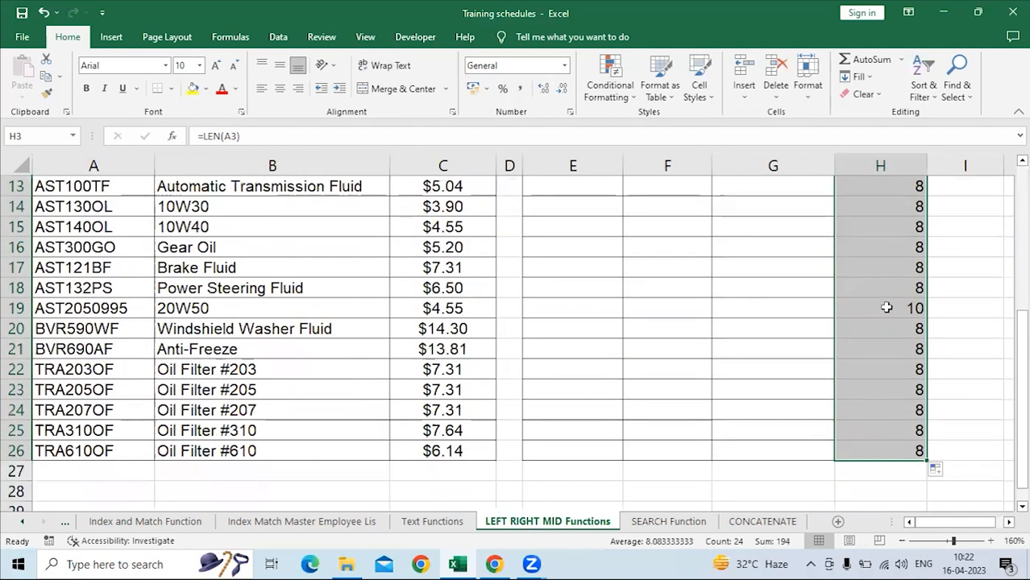
pyautogui.click(885, 307)
pyautogui.click(87, 309)
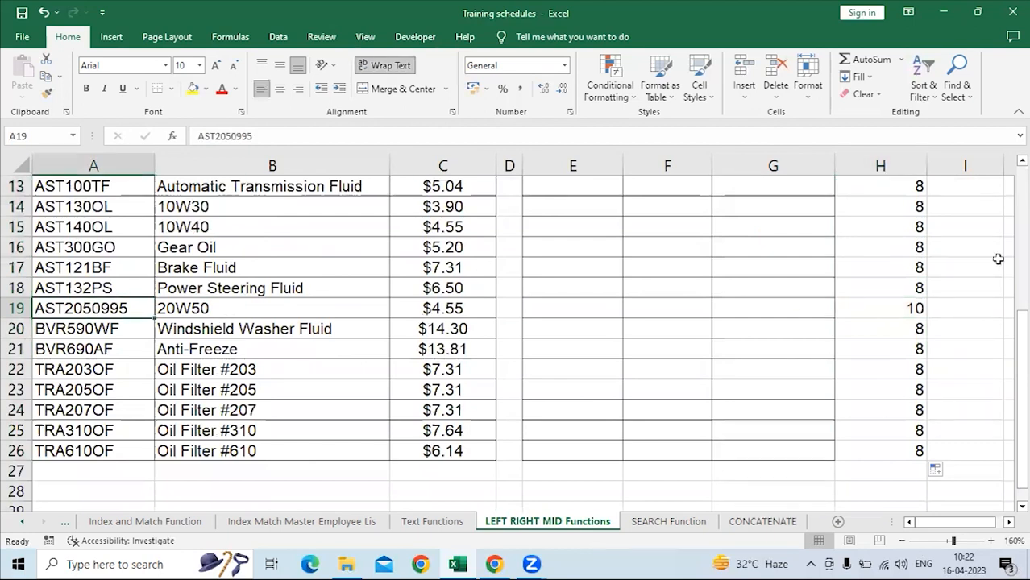
pyautogui.click(906, 309)
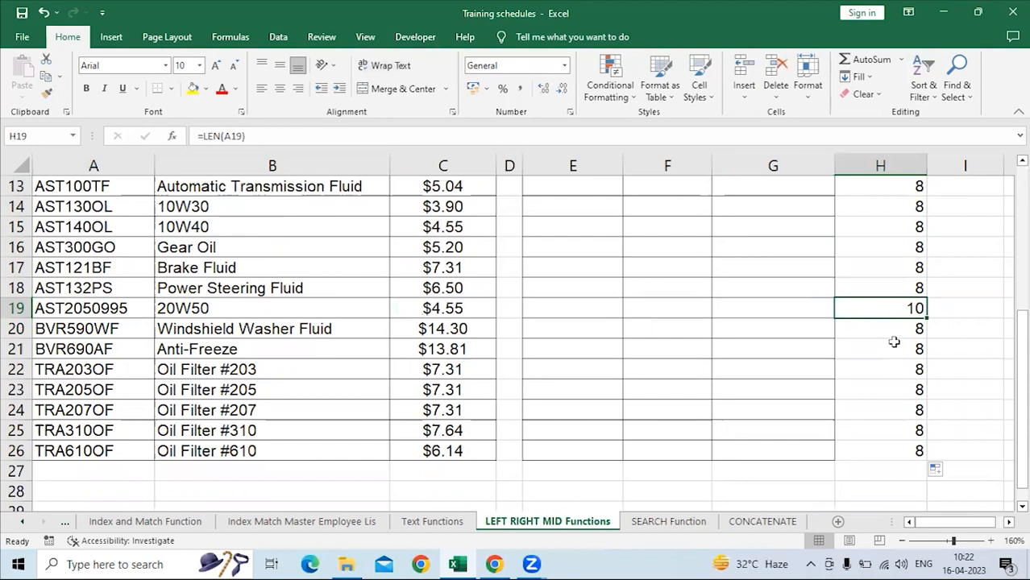
# Compare the Num Chars counts in H3 and H19 with the other rows and with the SKU number in A19.
pyautogui.scroll(4, 894, 342)
pyautogui.scroll(-4, 892, 345)
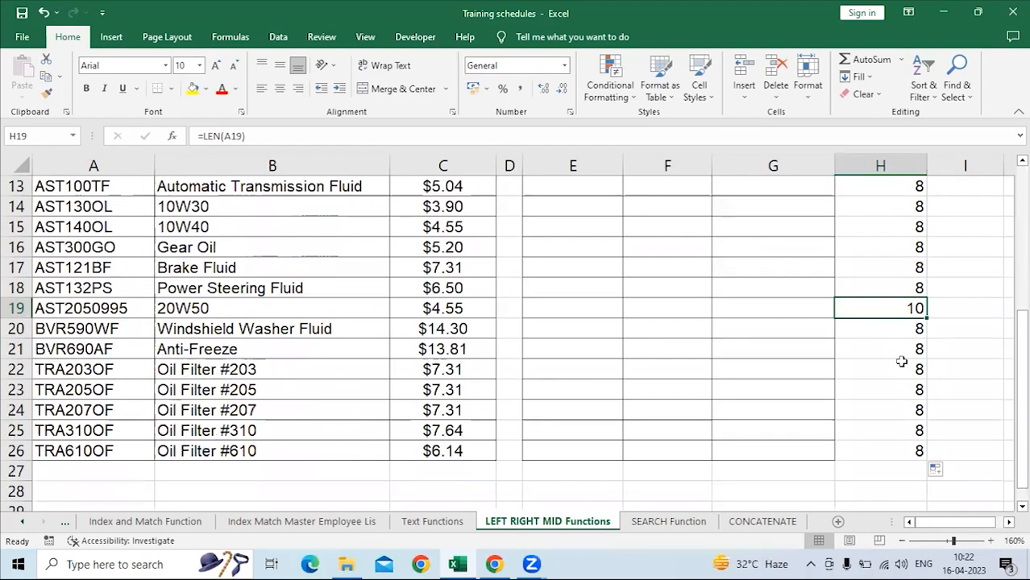
pyautogui.scroll(4, 893, 355)
pyautogui.scroll(-3, 902, 362)
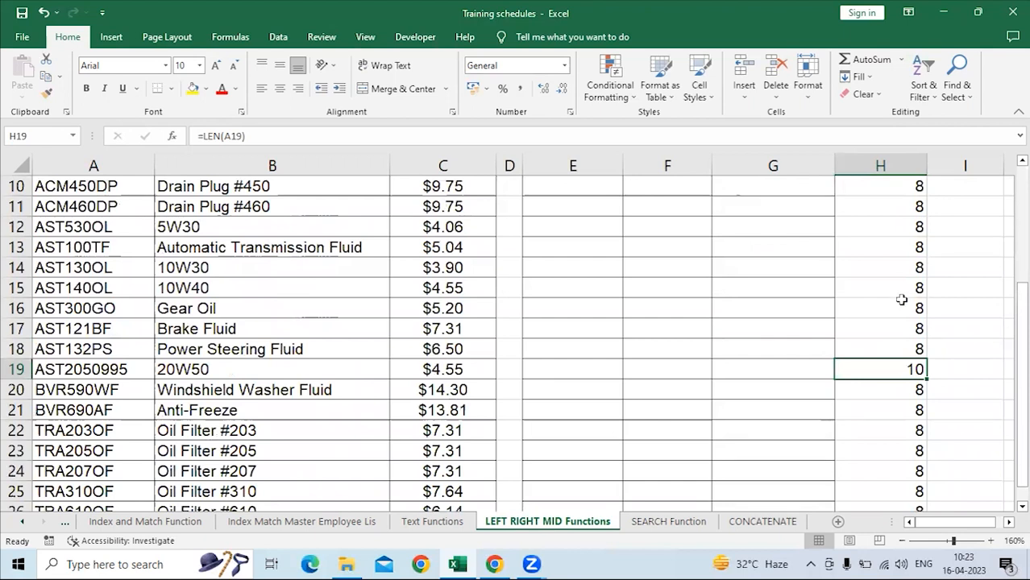
pyautogui.scroll(3, 901, 295)
pyautogui.click(908, 229)
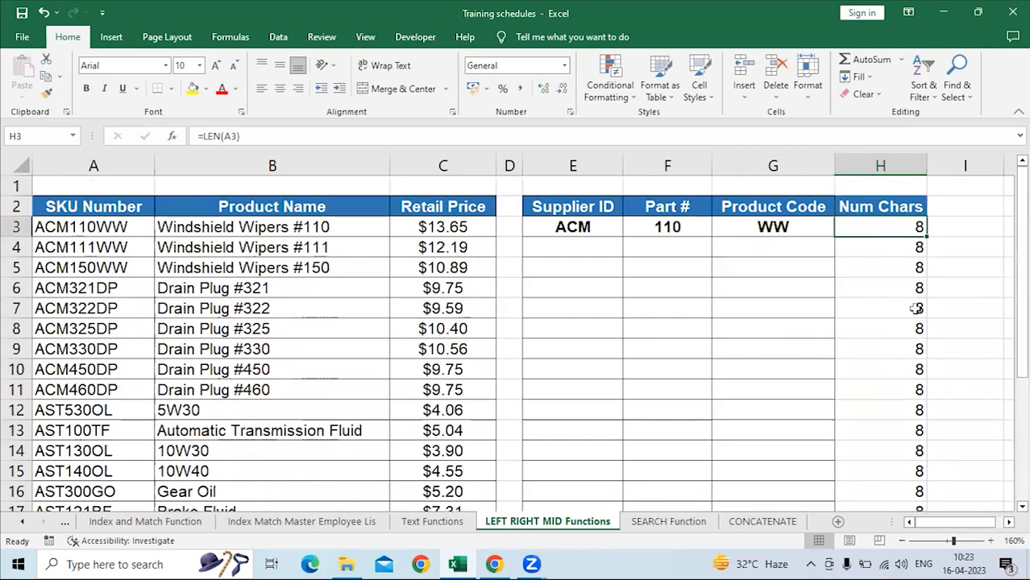
pyautogui.scroll(-4, 917, 396)
pyautogui.click(898, 315)
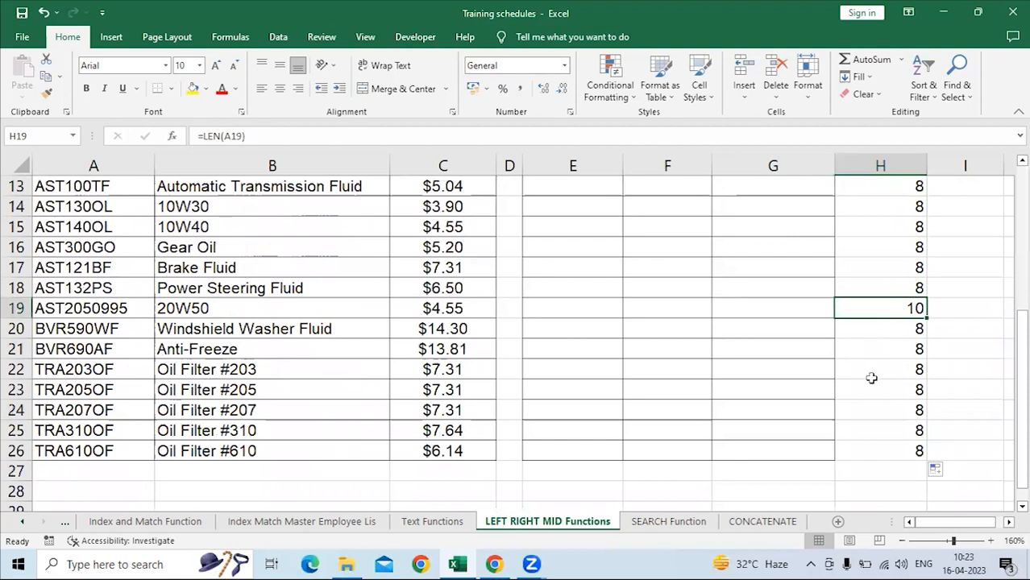
pyautogui.click(107, 308)
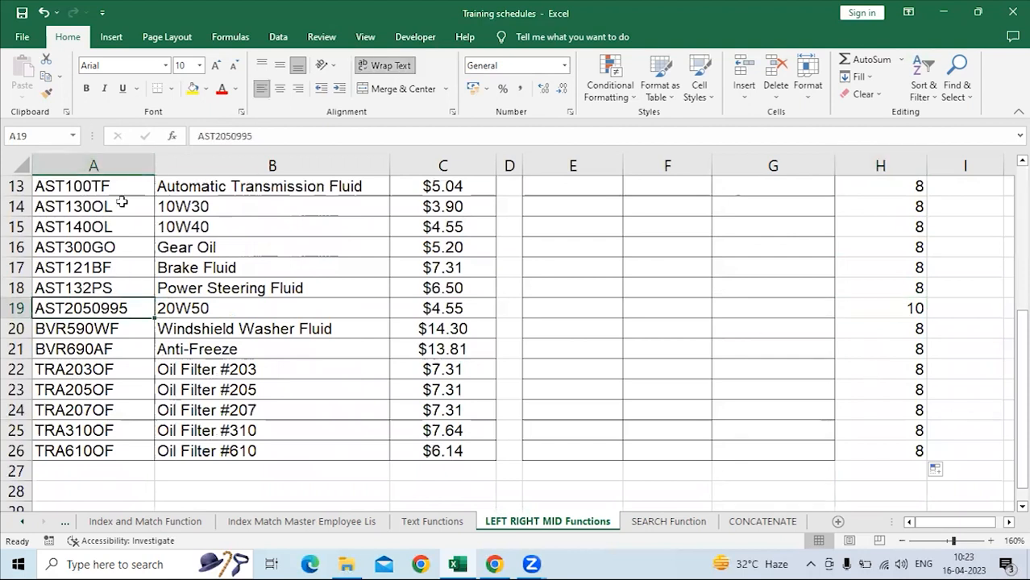
pyautogui.scroll(4, 880, 393)
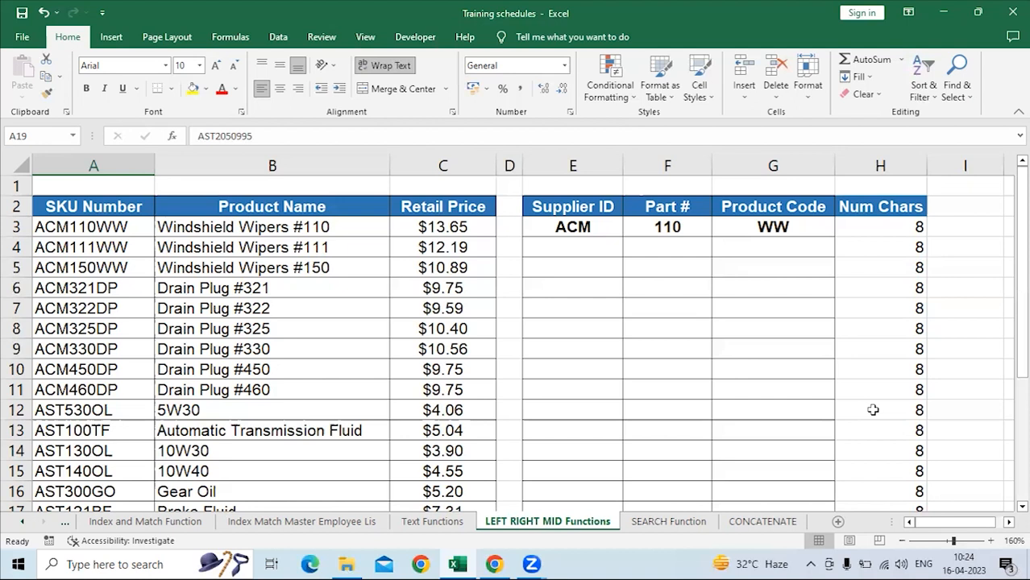
# On the Text Functions sheet, enter Left, Right and Mid in B3:B5 under Type of Function.
pyautogui.click(456, 524)
pyautogui.click(96, 204)
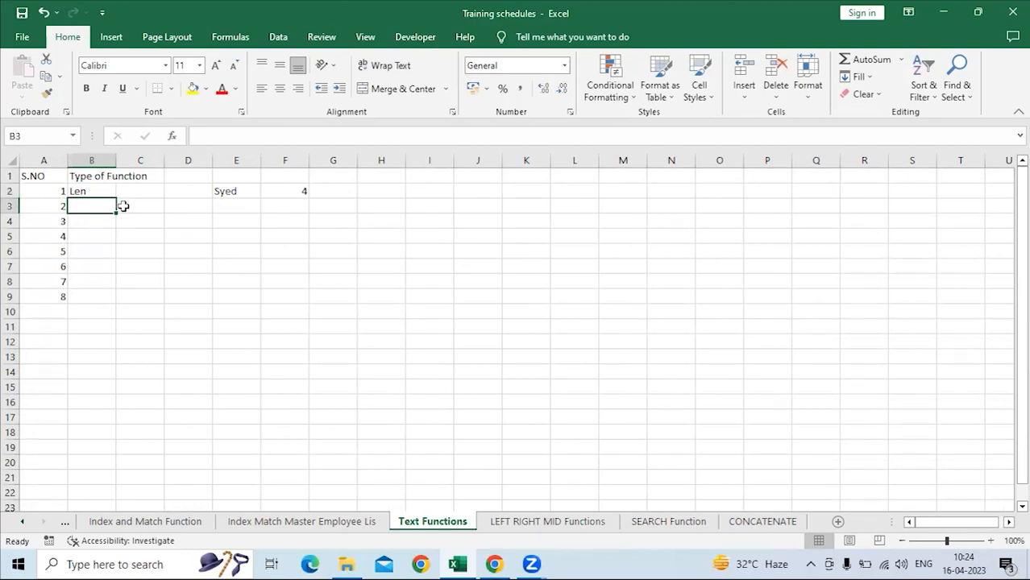
pyautogui.write('Left')
pyautogui.press('Return')
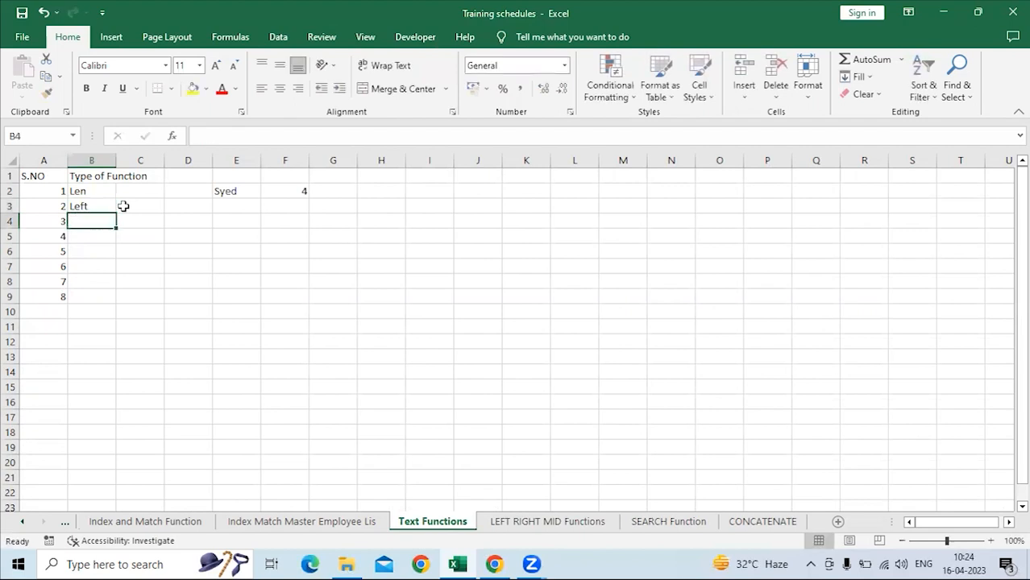
pyautogui.write('Right')
pyautogui.press('Return')
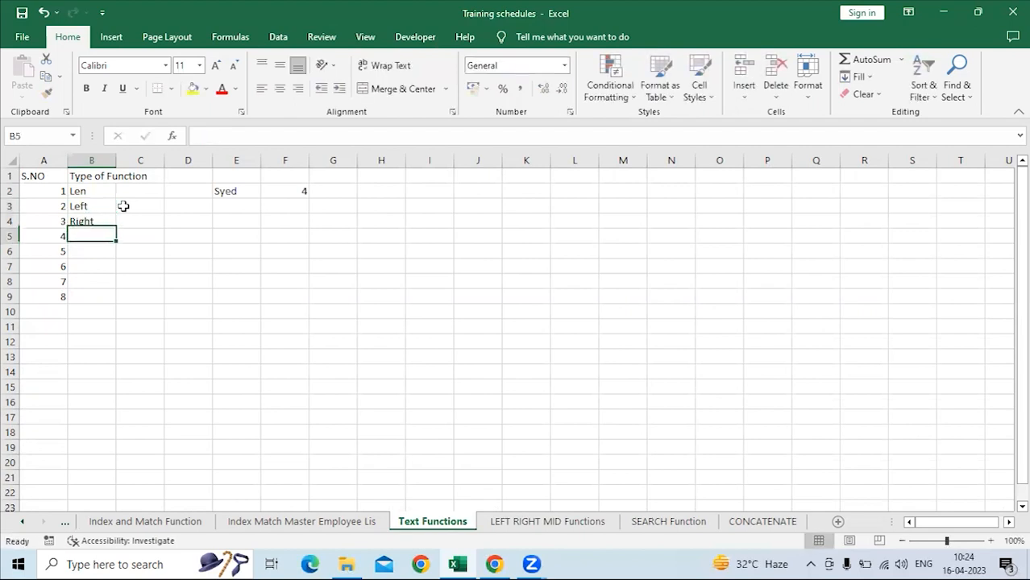
pyautogui.write('Mid')
pyautogui.press('Return')
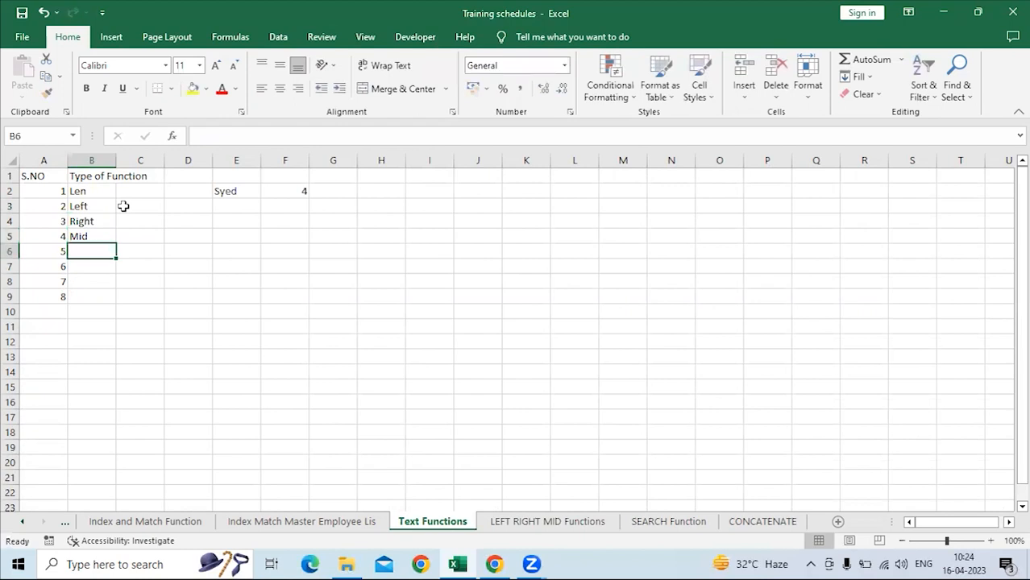
# Continue the Type of Function list with Substring, Search and Trim in B6:B8.
pyautogui.write('Sub')
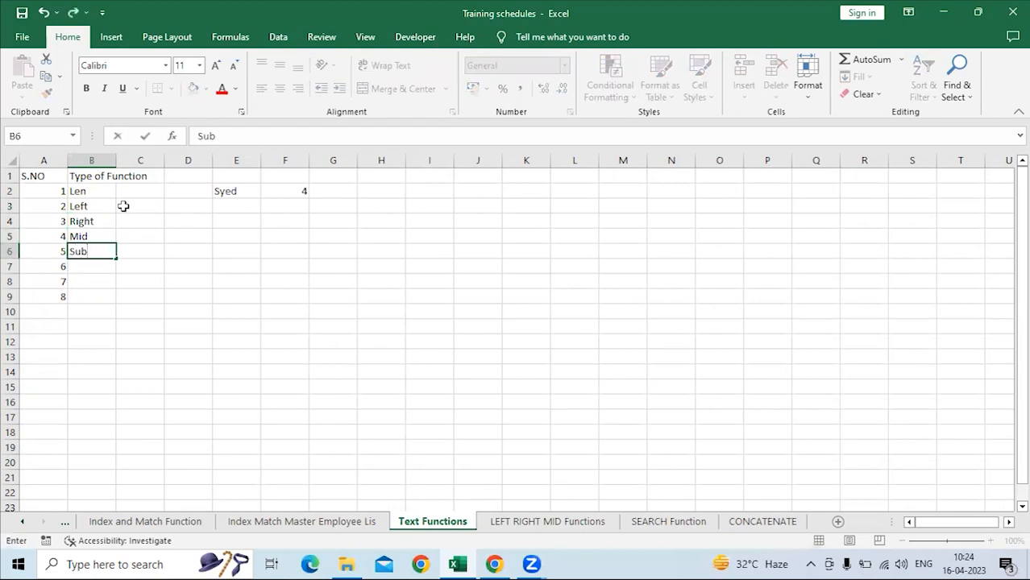
pyautogui.write('string')
pyautogui.press('Return')
pyautogui.write('Search')
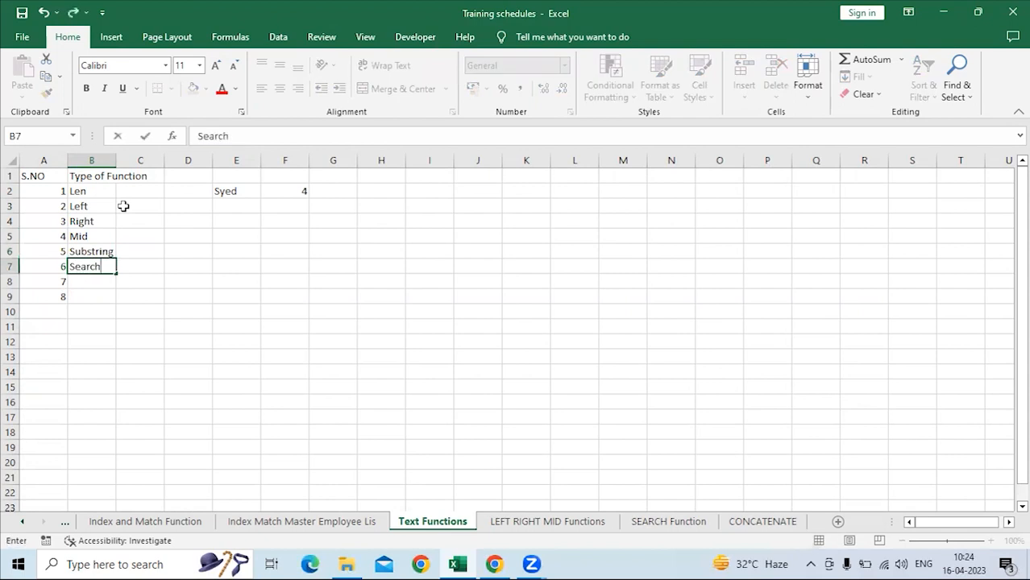
pyautogui.press('Return')
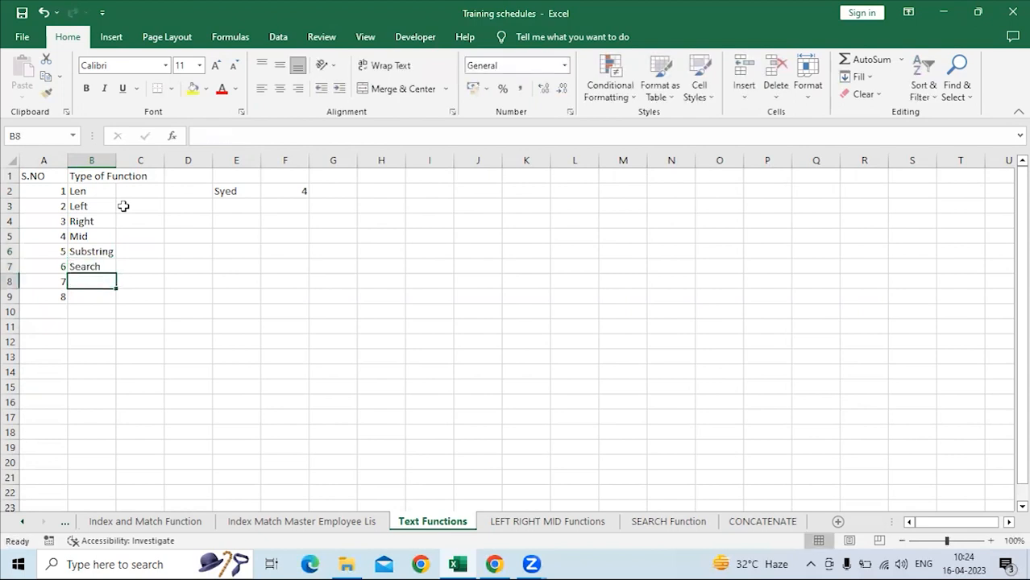
pyautogui.write('Trim')
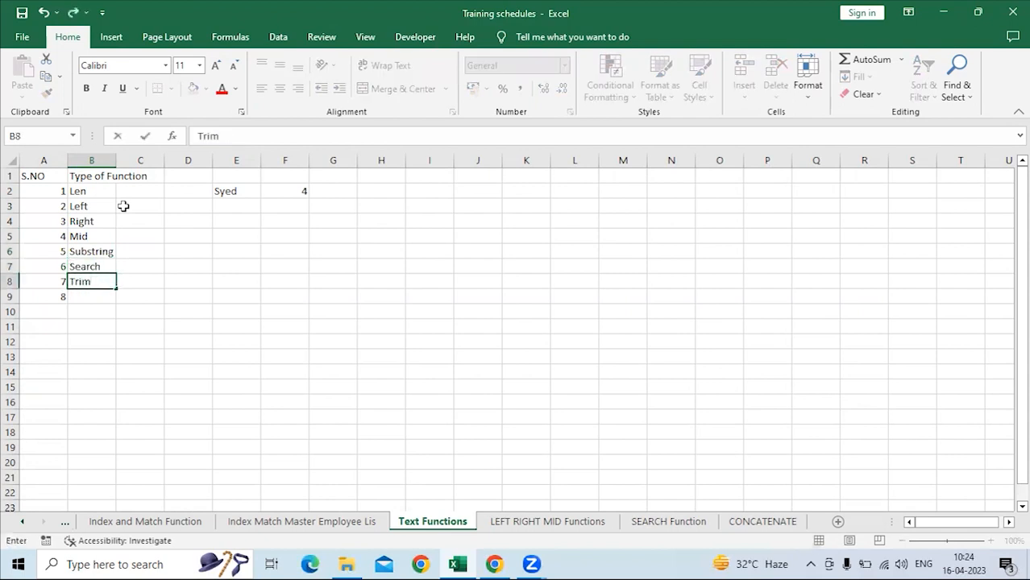
pyautogui.press('Return')
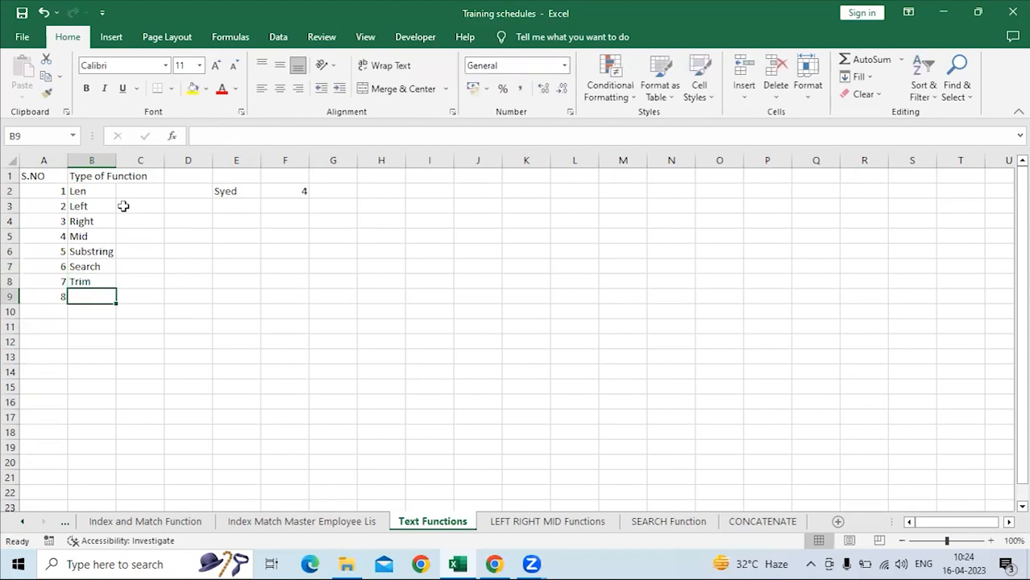
# Add Lower, Uppper and Proper to the function list in B9:B11.
pyautogui.write('Lower')
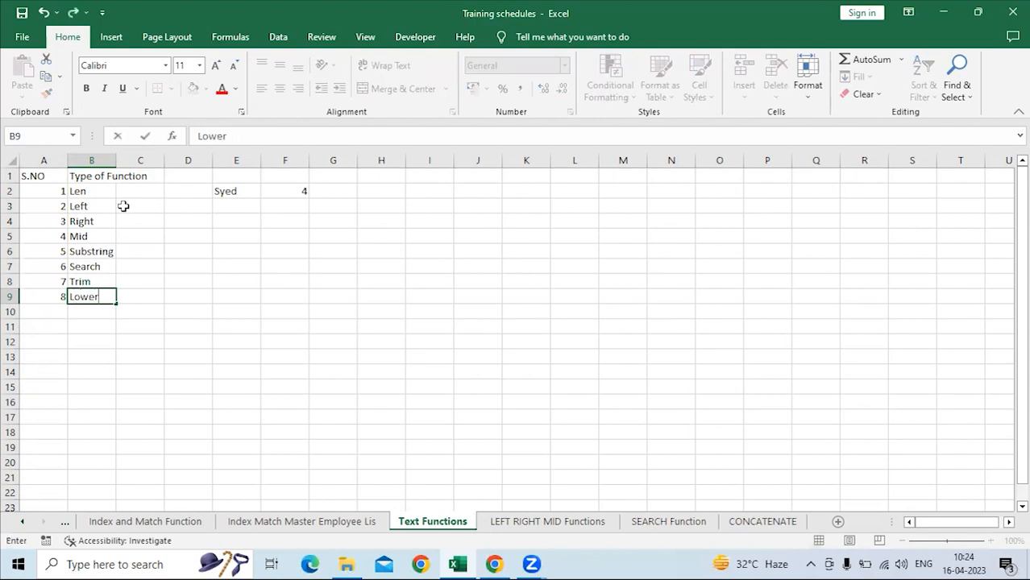
pyautogui.press('Return')
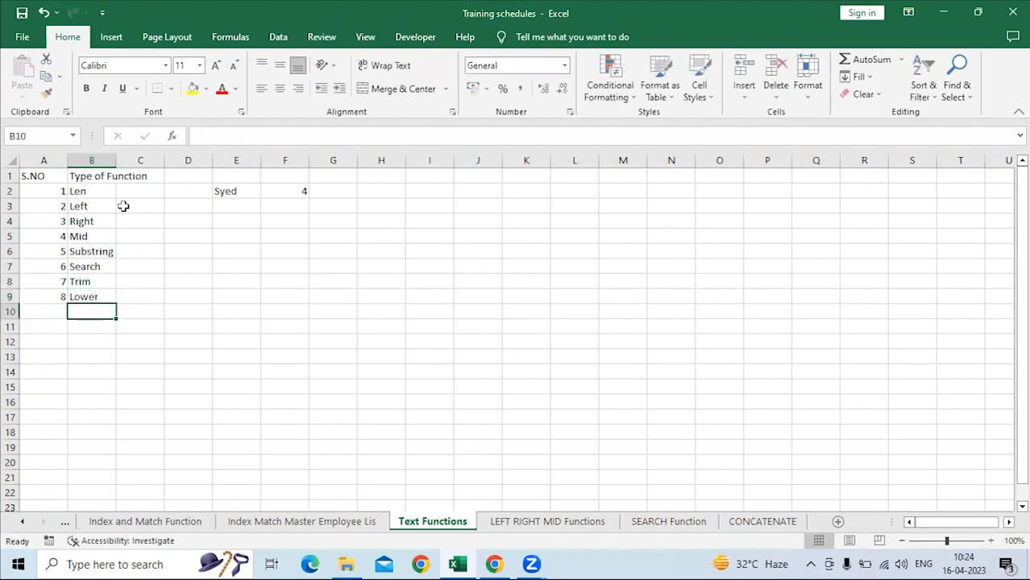
pyautogui.write('Uppper')
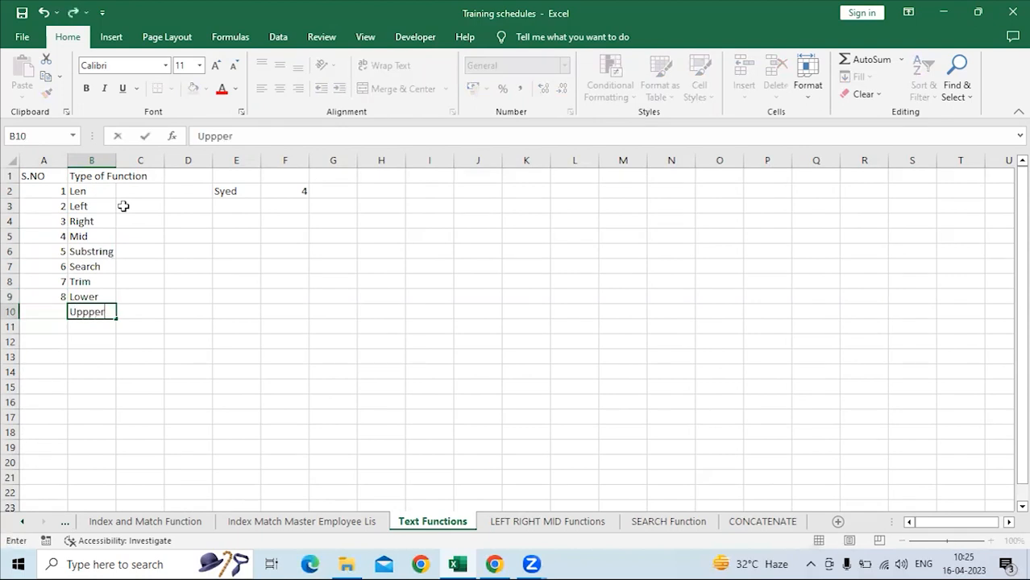
pyautogui.press('Return')
pyautogui.write('Proper')
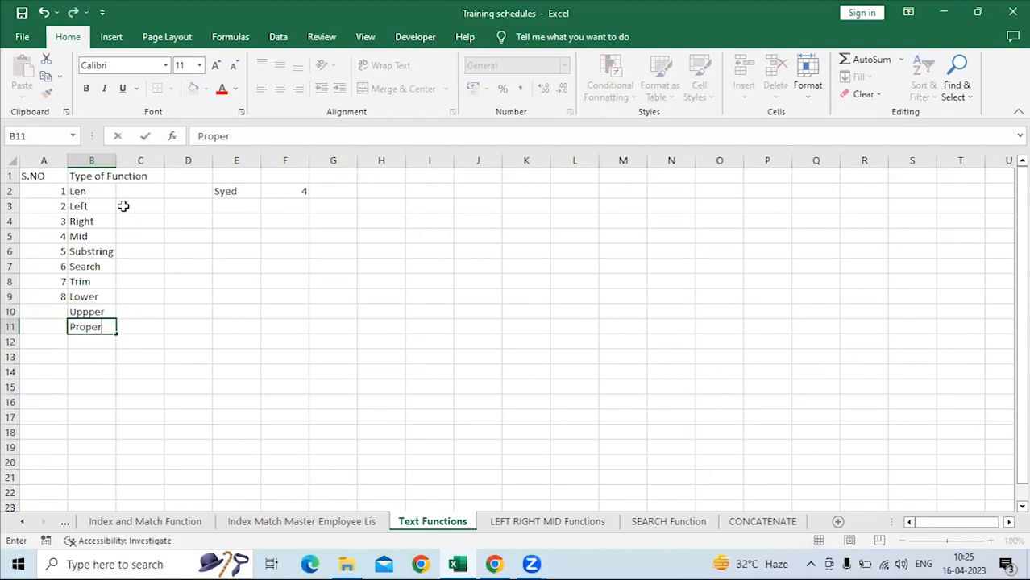
pyautogui.press('Return')
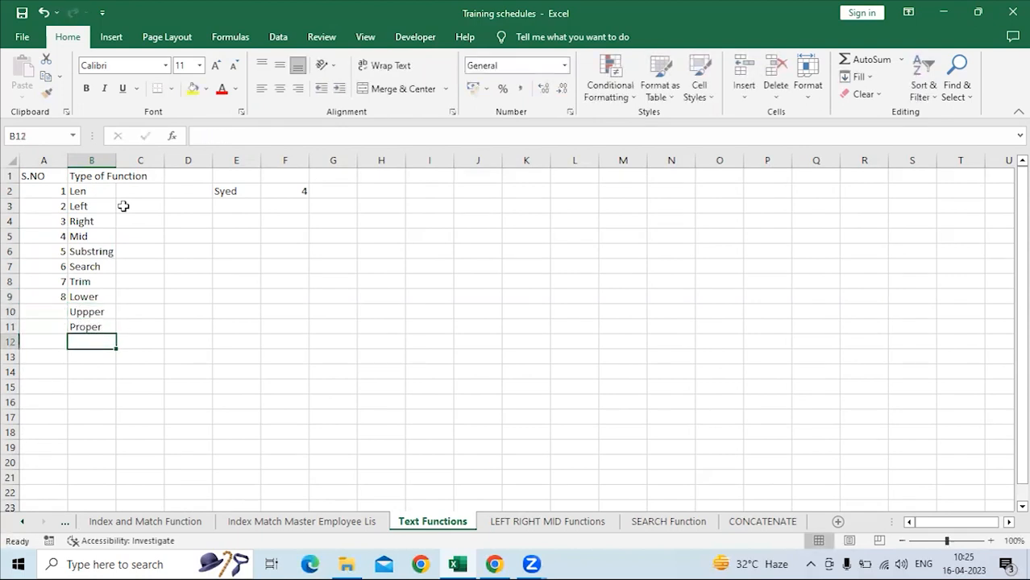
# Enter serial numbers 9 and 10 in A10:A11 beside the last two functions.
pyautogui.click(53, 312)
pyautogui.write('9')
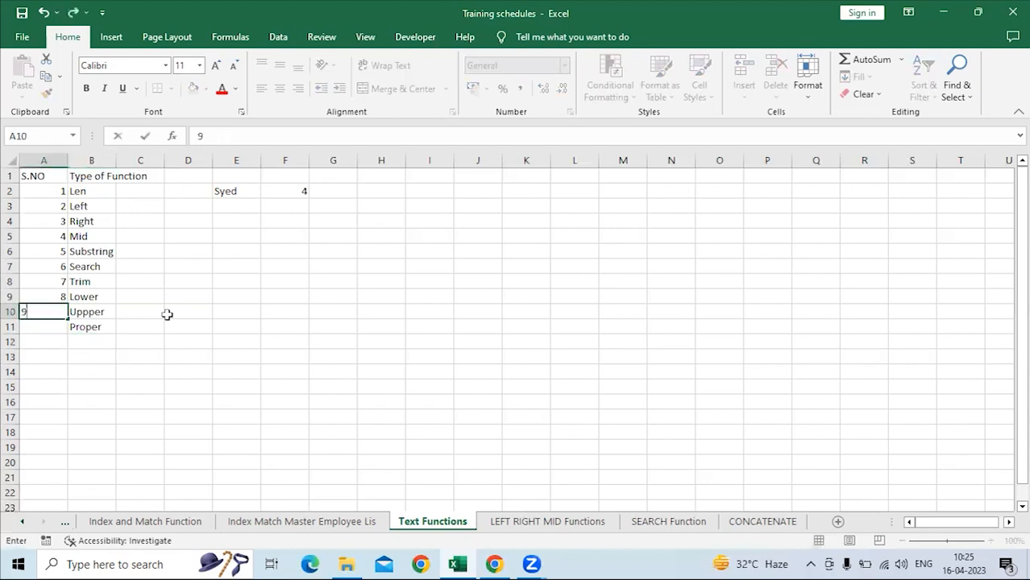
pyautogui.press('Return')
pyautogui.write('10')
pyautogui.press('Return')
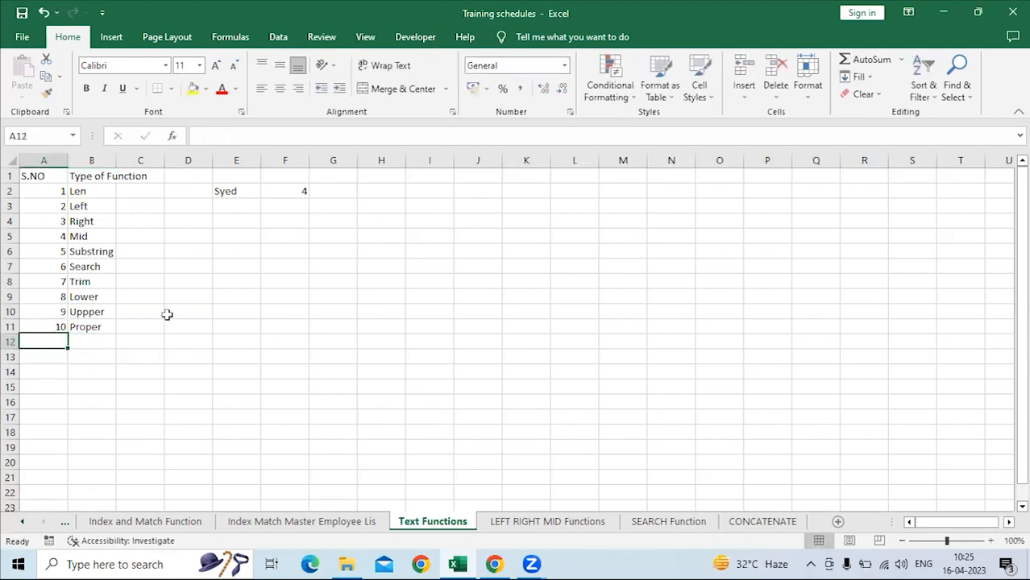
# Add a row to the list in row 12 with serial number 11 and the function Find.
pyautogui.write('11')
pyautogui.press('Return')
pyautogui.press('Up')
pyautogui.press('Right')
pyautogui.write('Find')
pyautogui.press('Return')
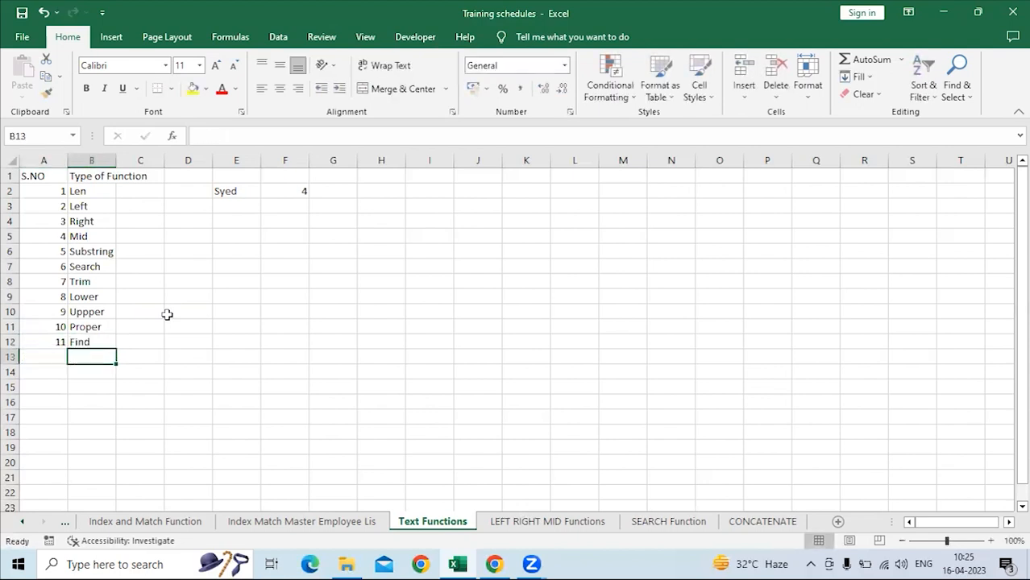
# Correct the misspelled function name in B10 to Upper.
pyautogui.click(98, 341)
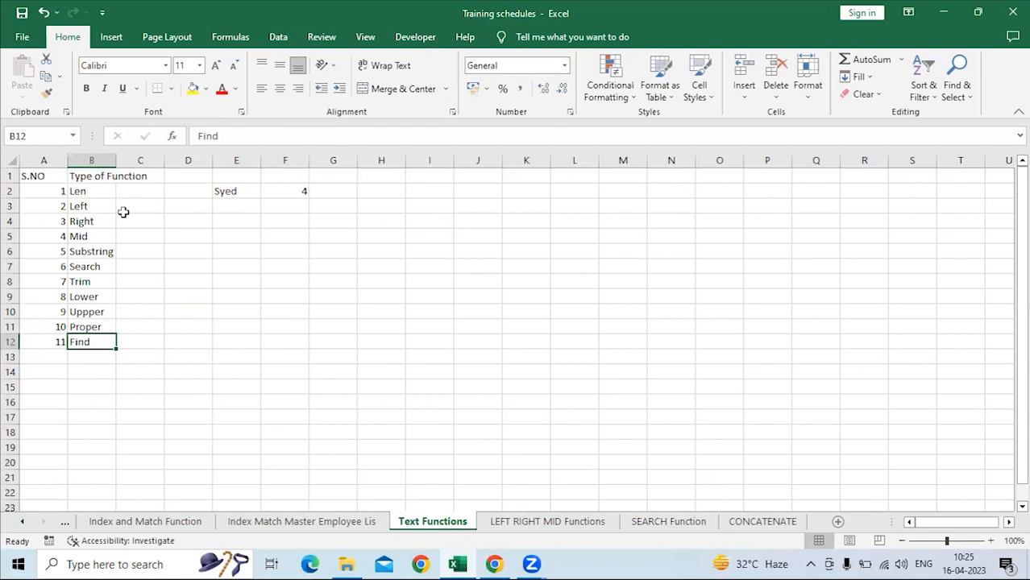
pyautogui.click(98, 312)
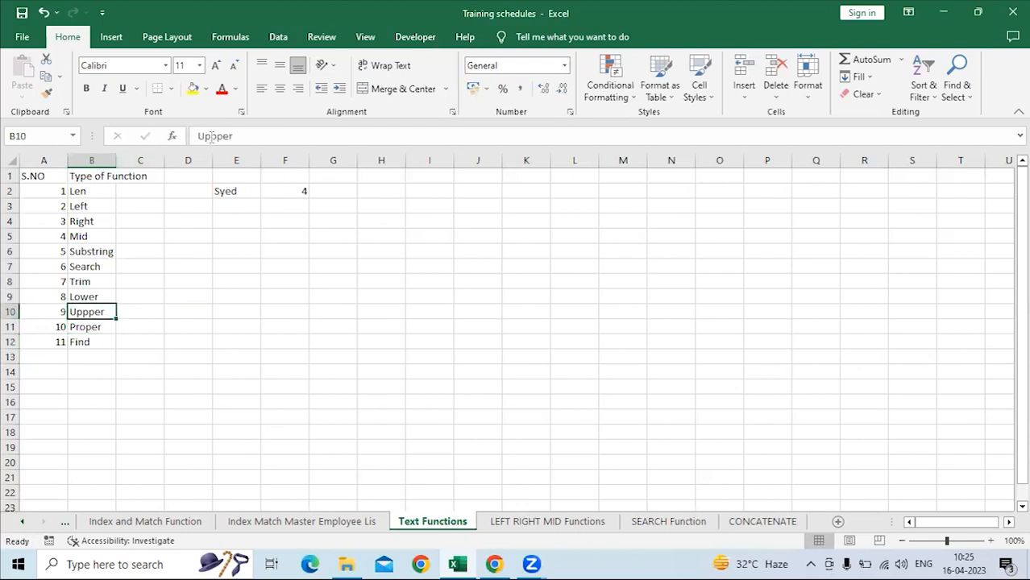
pyautogui.click(210, 135)
pyautogui.write('p')
pyautogui.press('BackSpace')
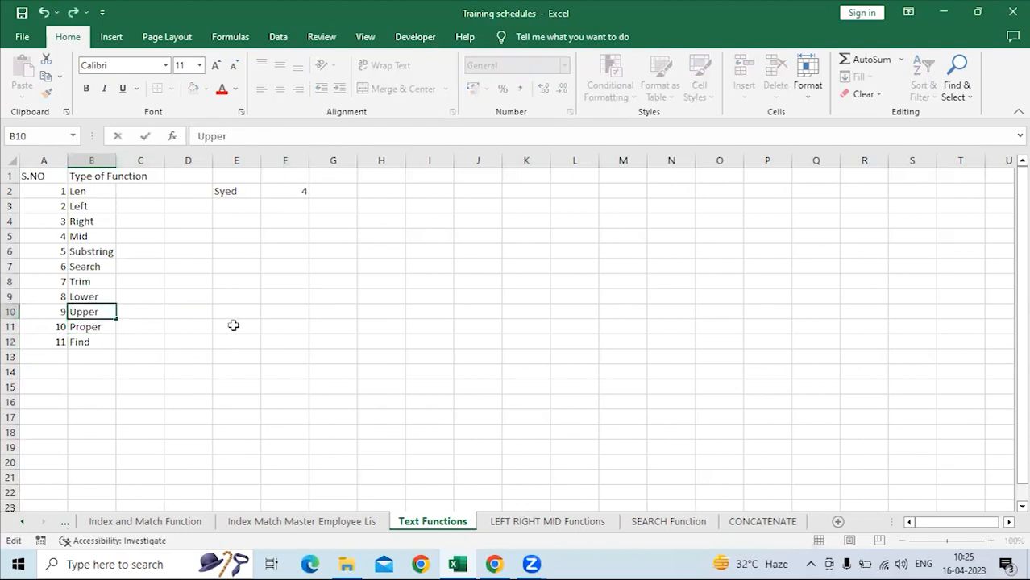
pyautogui.click(230, 284)
# Clear the sample name and its LEN result from E2:G2.
pyautogui.moveTo(242, 189); pyautogui.dragTo(335, 194)
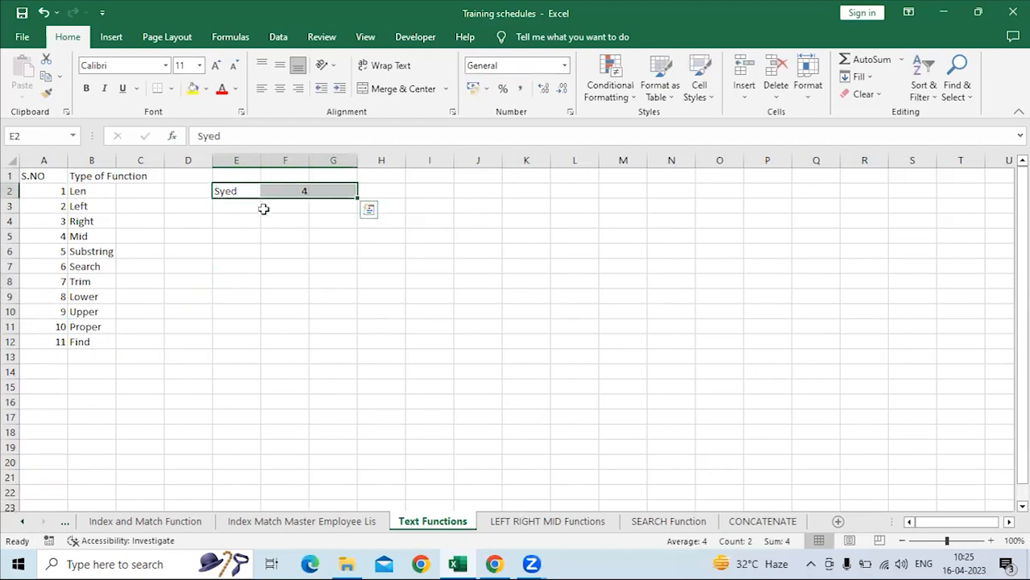
pyautogui.press('Delete')
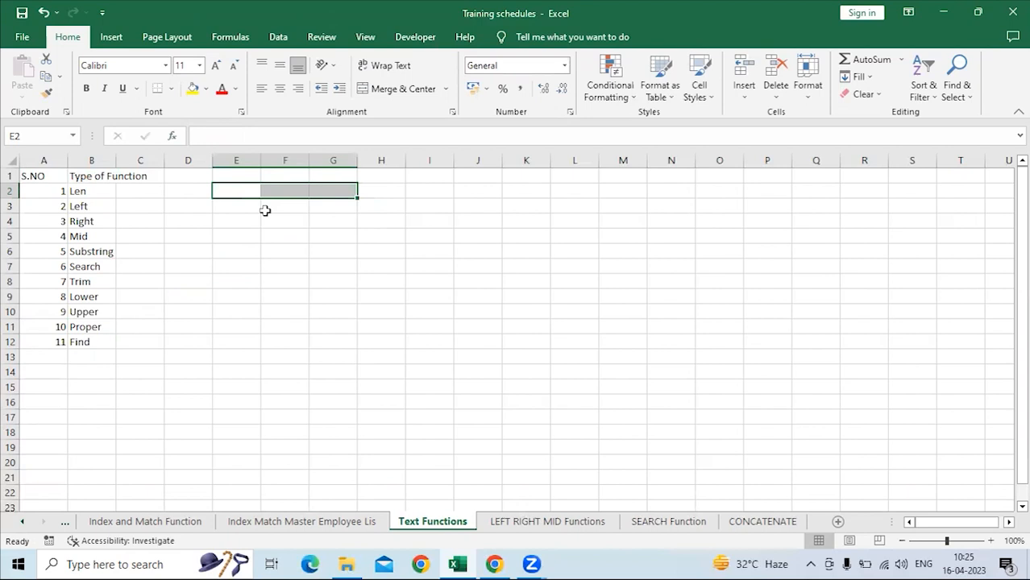
pyautogui.click(144, 251)
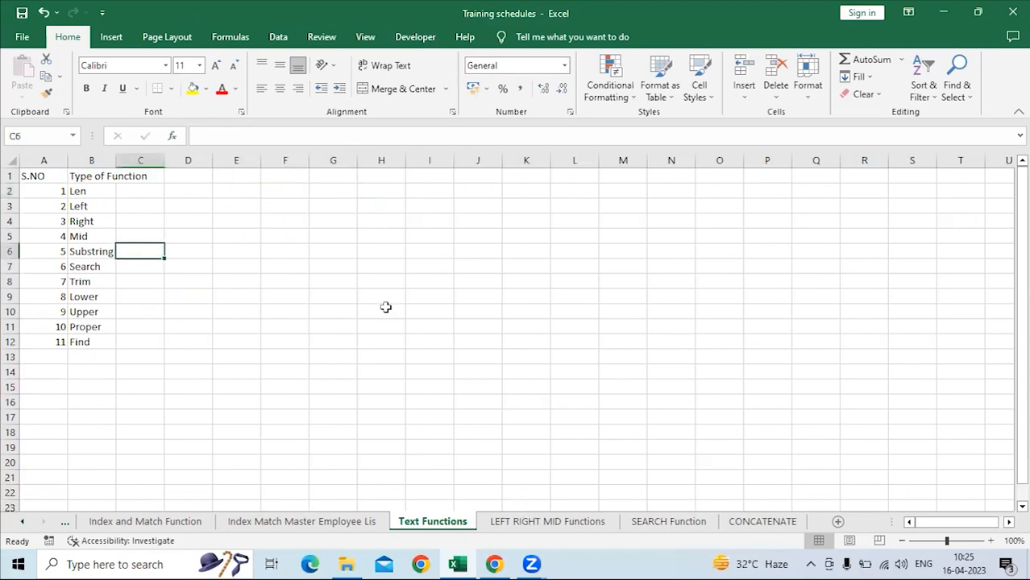
pyautogui.click(133, 282)
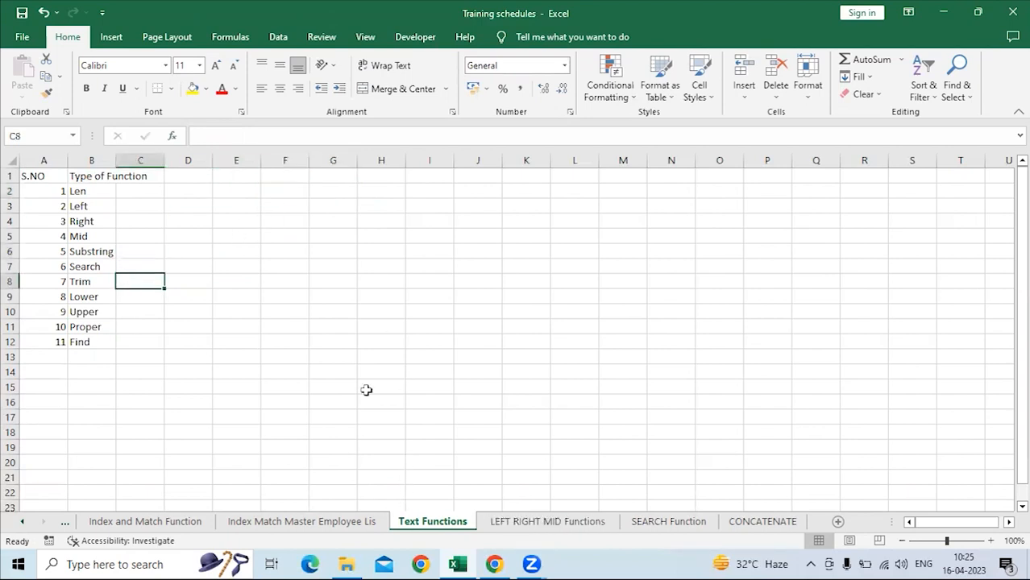
# Return to the LEFT RIGHT MID Functions sheet and compare the SKU number in A3 with the Supplier ID column, ending at E4.
pyautogui.hotkey('ctrl', 'pagedown')
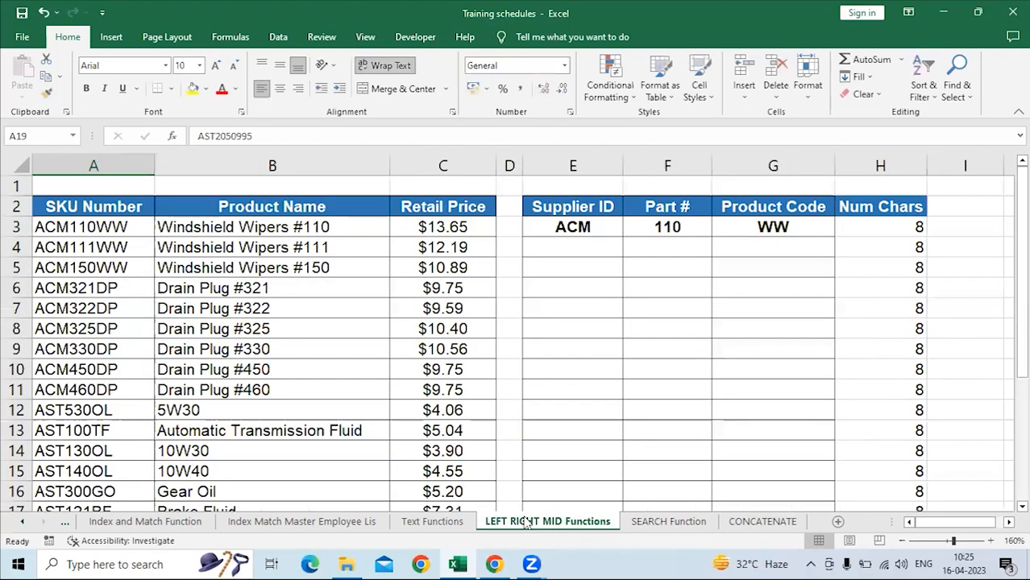
pyautogui.click(135, 303)
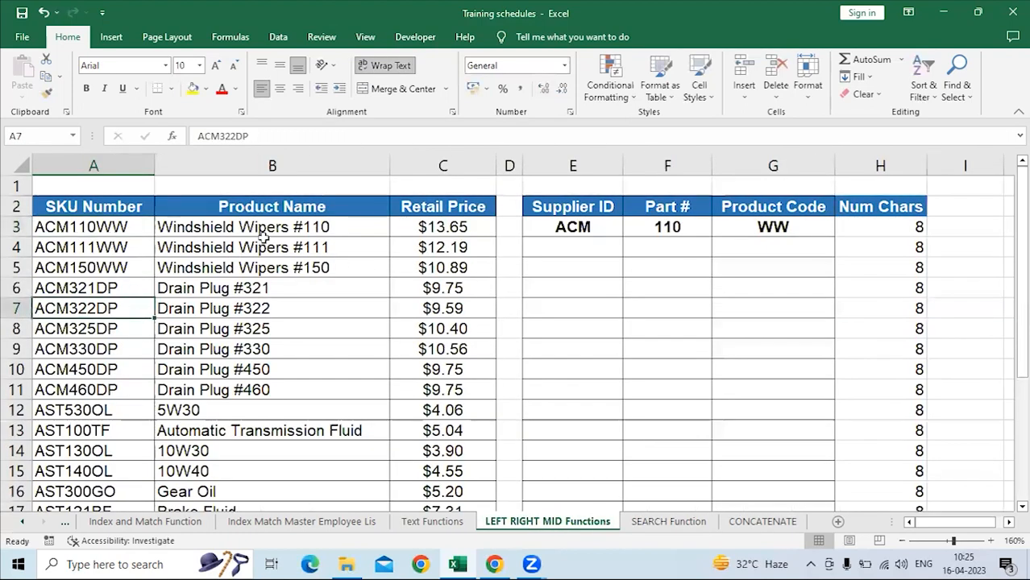
pyautogui.click(259, 247)
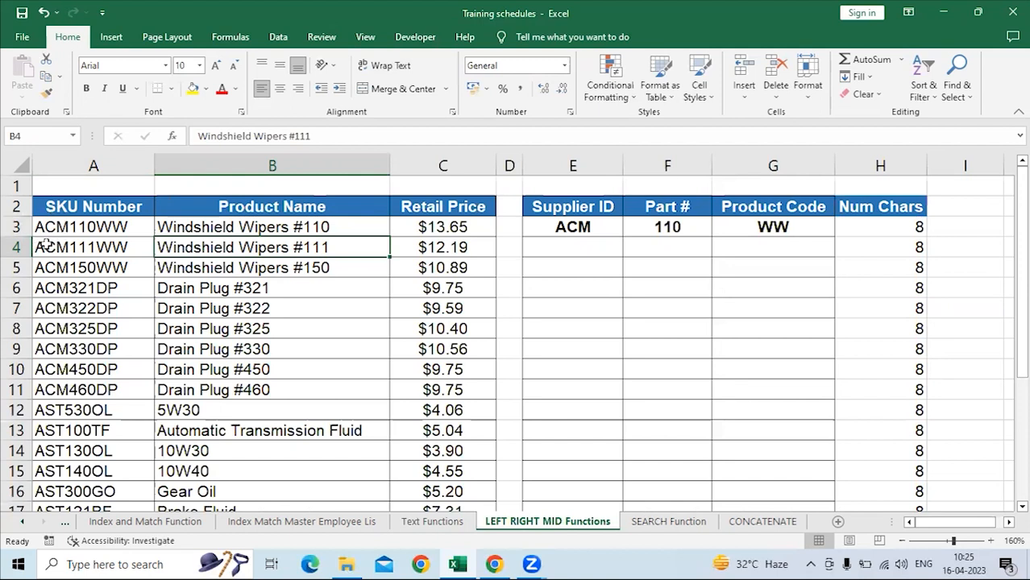
pyautogui.click(71, 226)
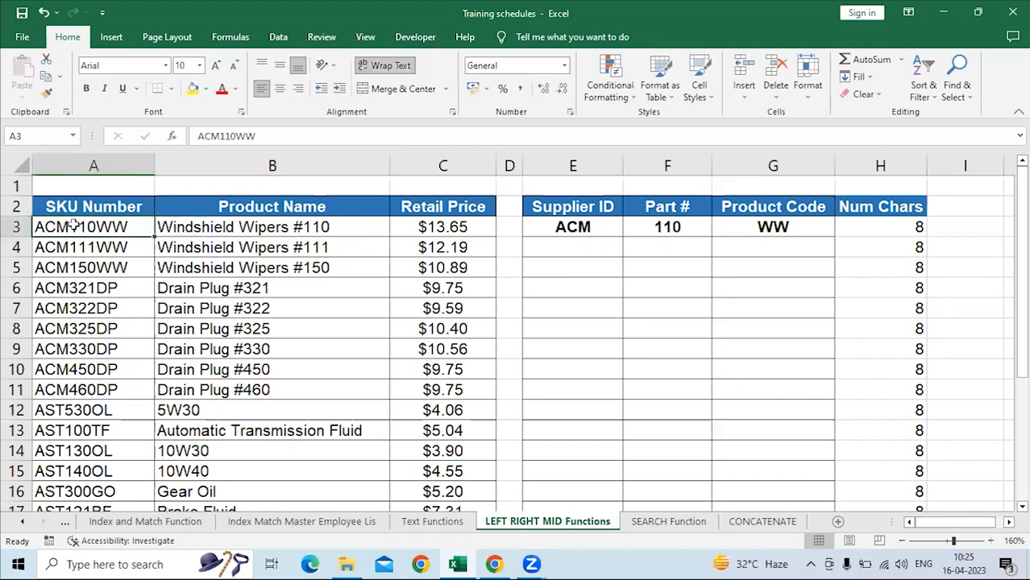
pyautogui.click(566, 244)
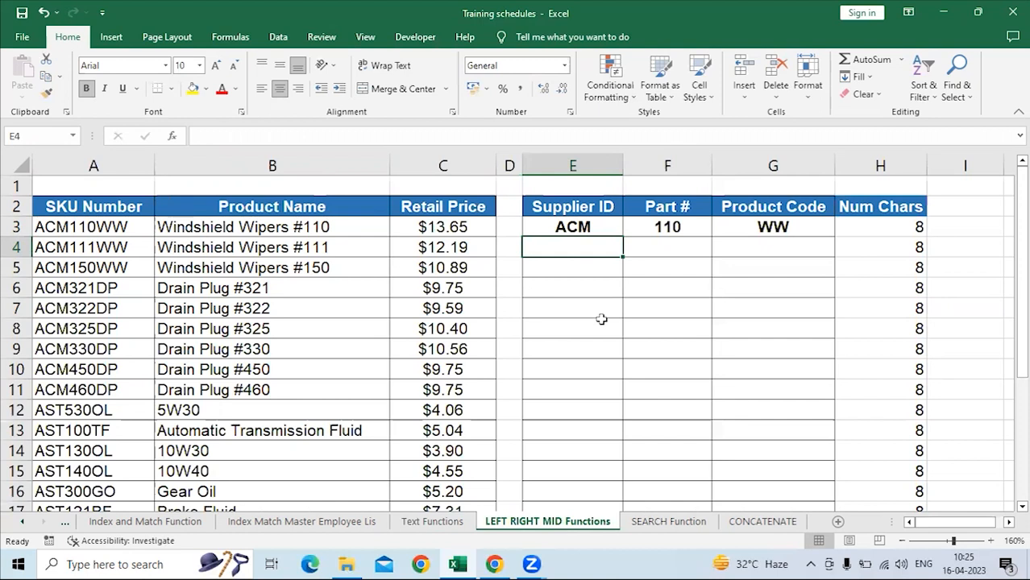
# Extract the first three characters of the SKU number in A4 into E4 with the LEFT function.
pyautogui.write('=')
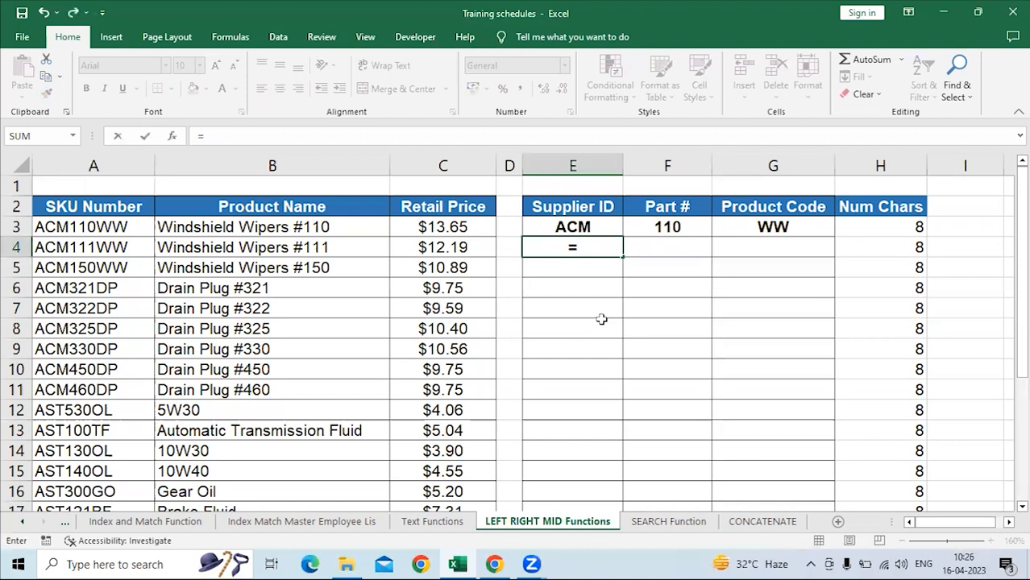
pyautogui.write('left')
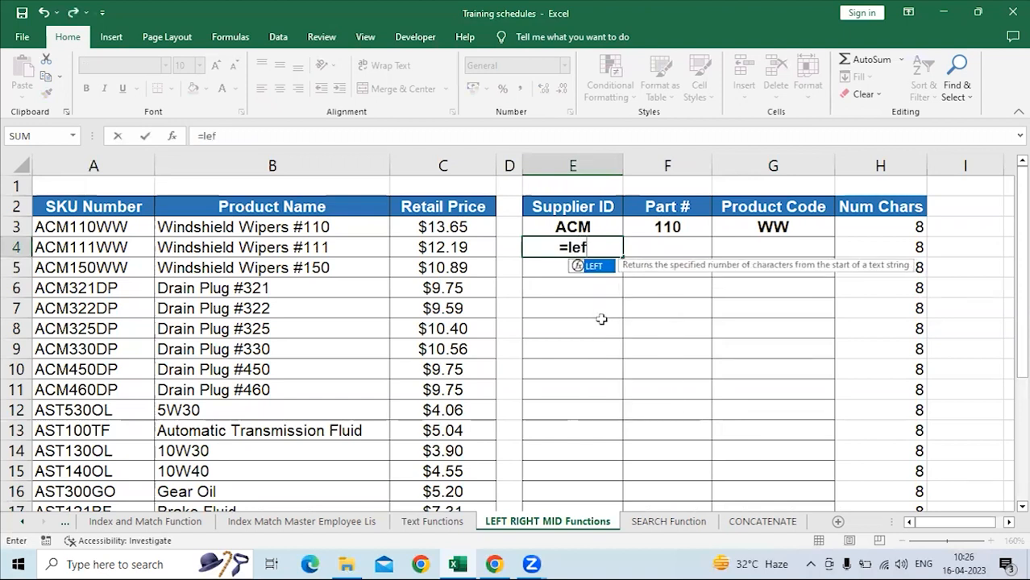
pyautogui.press('Tab')
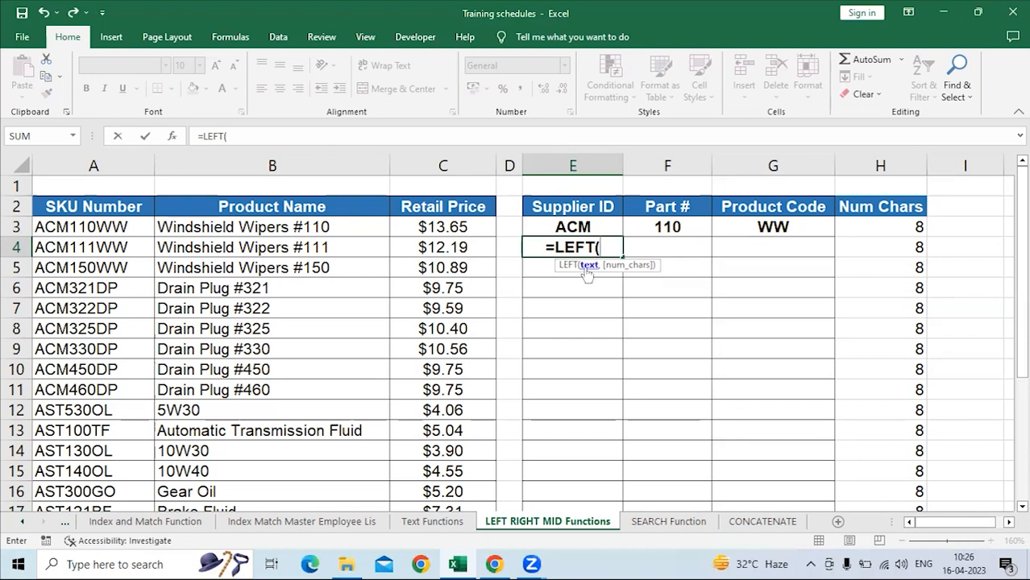
pyautogui.click(95, 247)
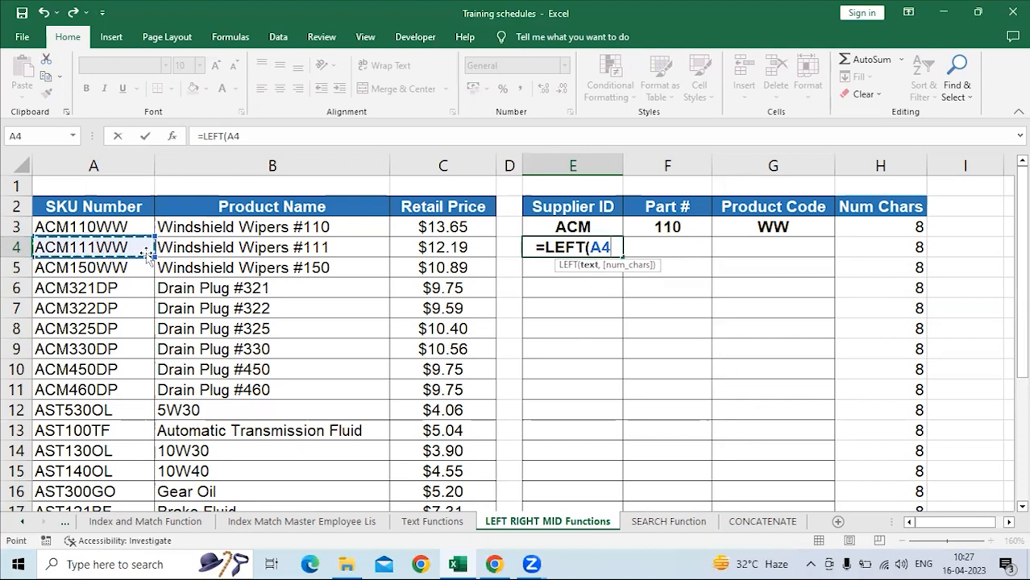
pyautogui.write(',')
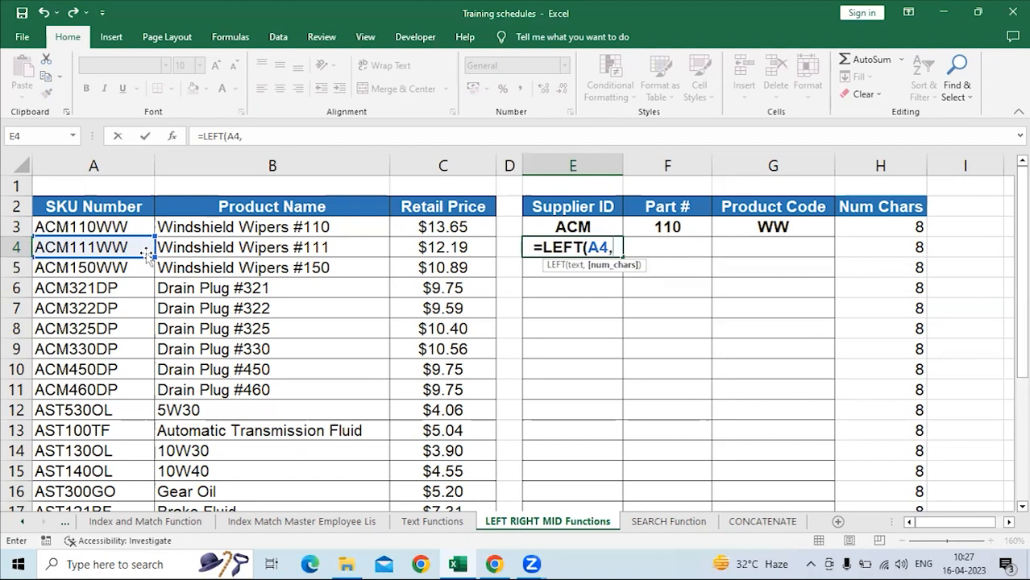
pyautogui.write('3')
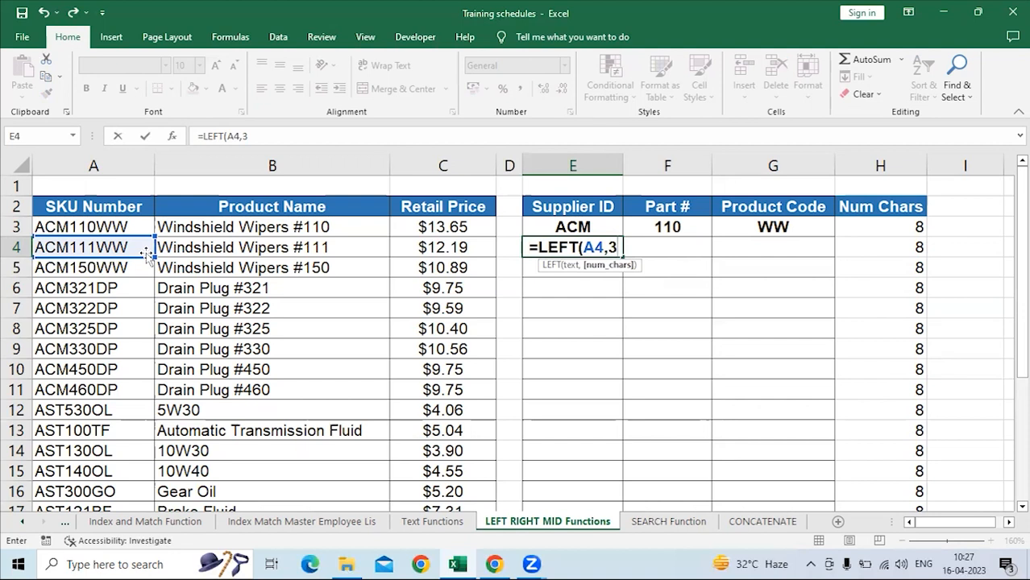
pyautogui.press('Return')
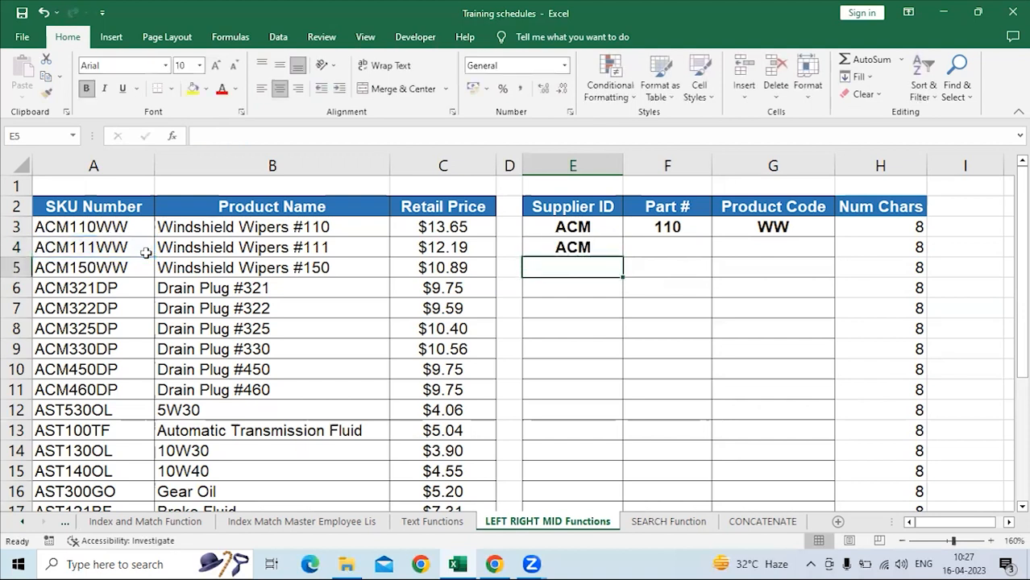
# Set the number of characters in E4's LEFT formula to 4.
pyautogui.click(564, 249)
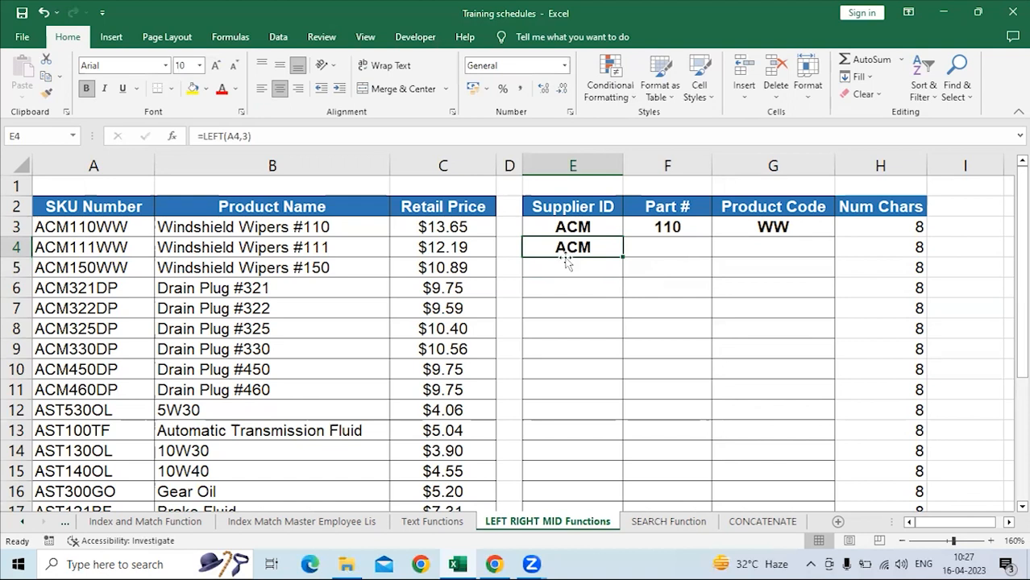
pyautogui.click(251, 135)
pyautogui.press('Left')
pyautogui.press('BackSpace')
pyautogui.write('4')
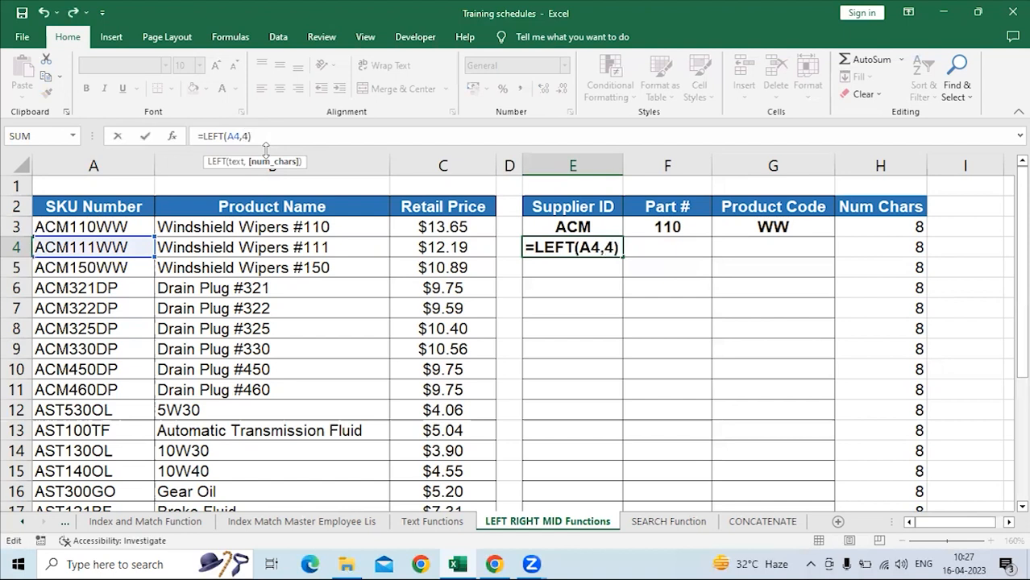
pyautogui.press('Return')
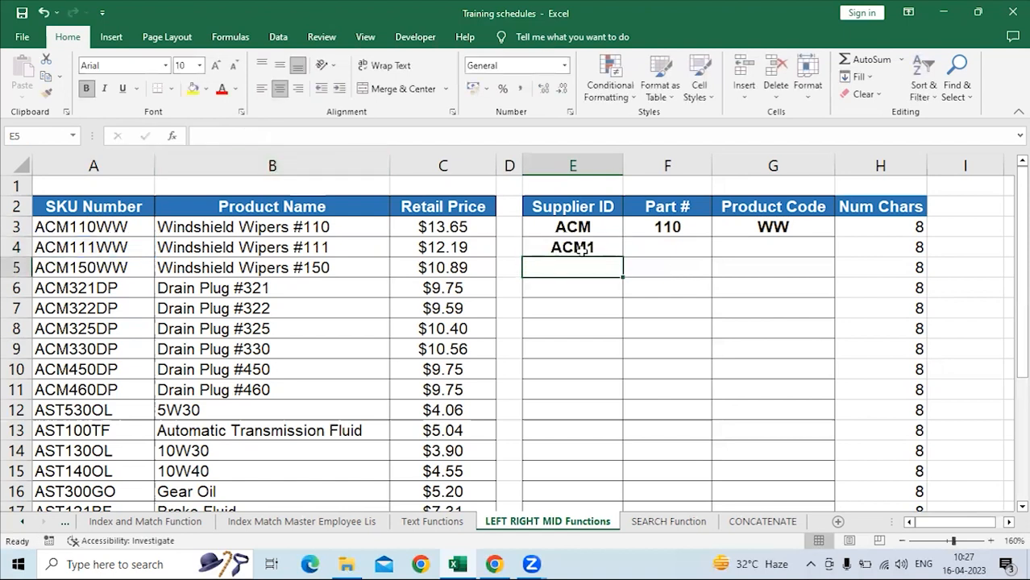
# Remove the character count from E4's LEFT formula, keeping the comma after A4.
pyautogui.click(580, 249)
pyautogui.click(245, 137)
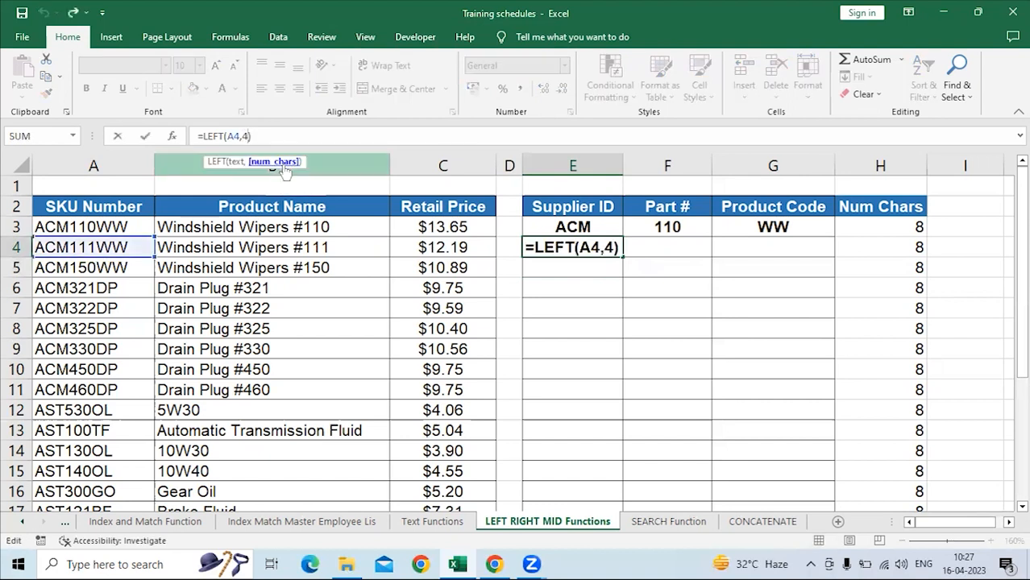
pyautogui.press('Delete')
pyautogui.press('Return')
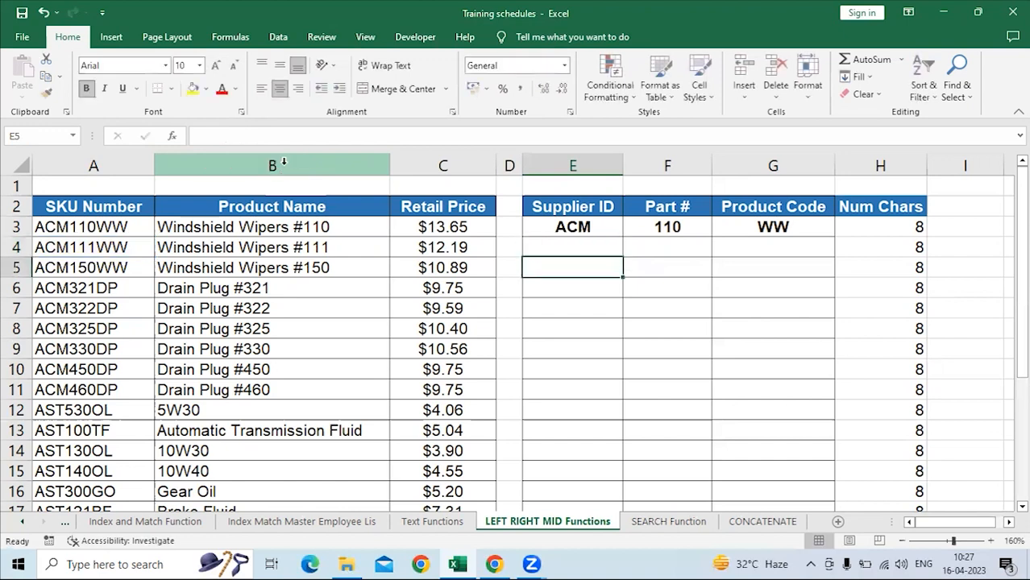
# Enter 0 as the number of characters in E4's LEFT formula.
pyautogui.click(601, 246)
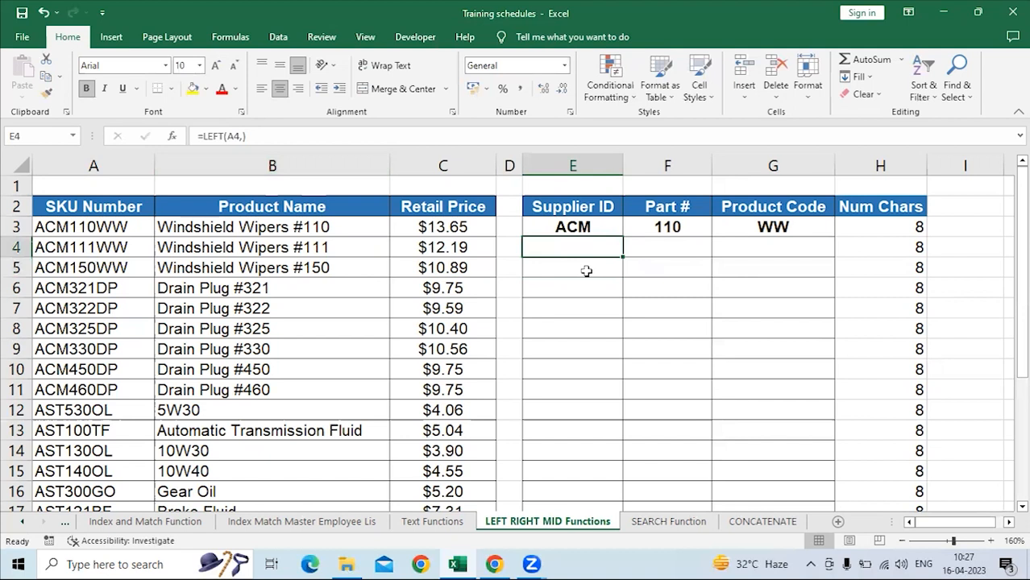
pyautogui.click(243, 136)
pyautogui.write('0')
pyautogui.press('Return')
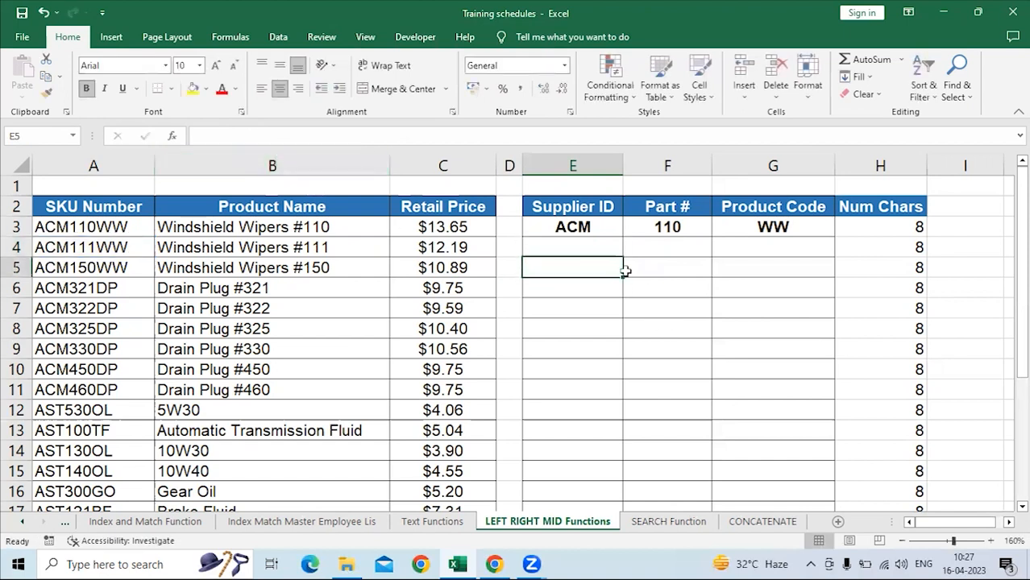
# Change the LEFT formula in E4 to return 1 character, keeping E4 selected.
pyautogui.click(591, 241)
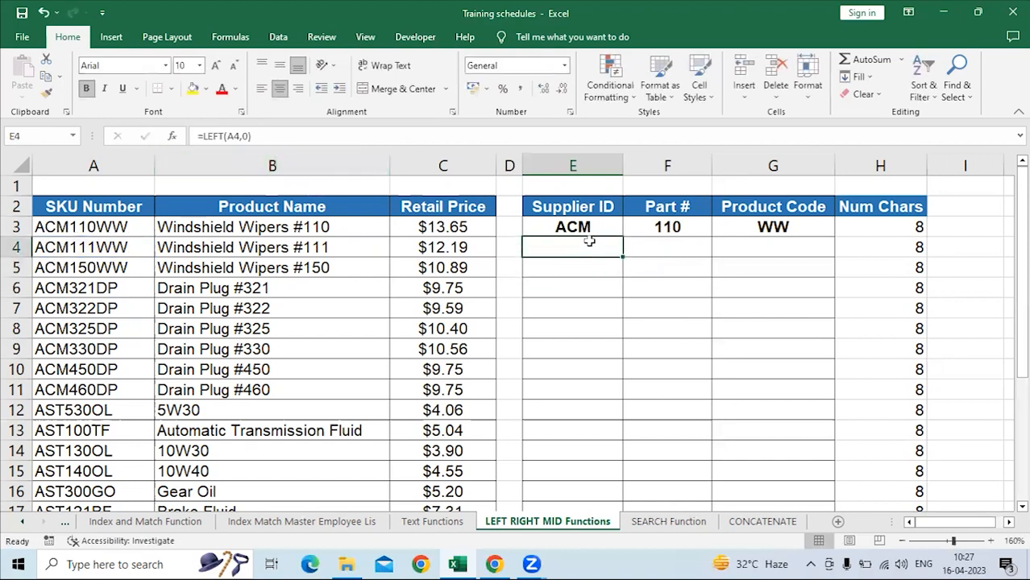
pyautogui.click(274, 142)
pyautogui.press('BackSpace')
pyautogui.write('1')
pyautogui.hotkey('ctrl', 'Return')
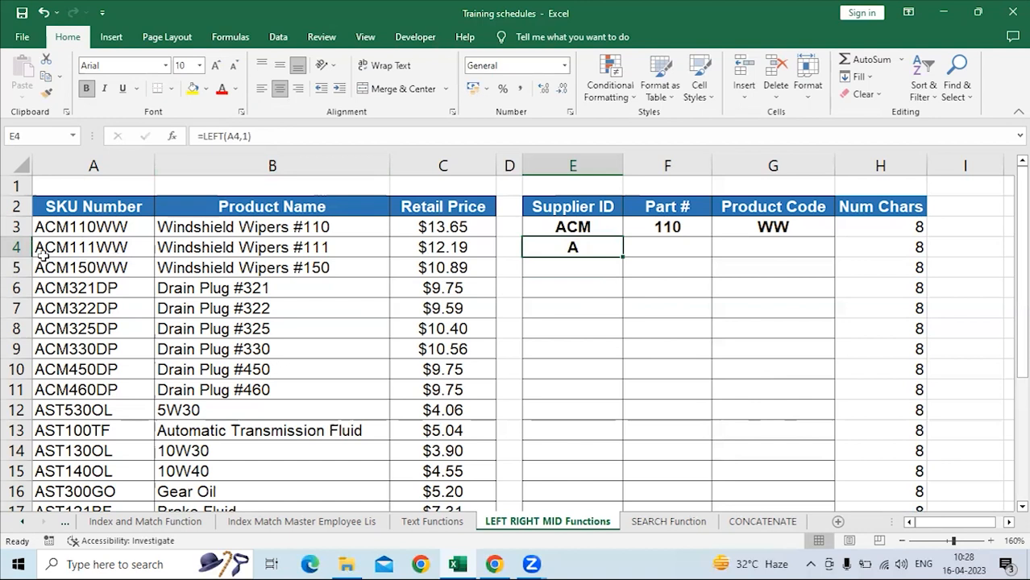
# Change the LEFT formula in E4 to return 2 characters of the SKU number.
pyautogui.click(242, 137)
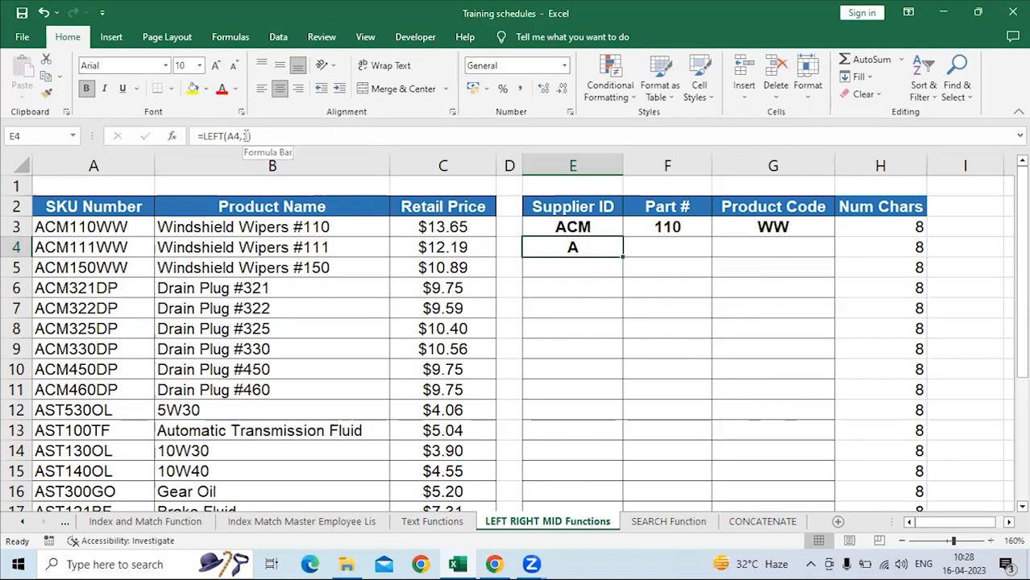
pyautogui.press('BackSpace')
pyautogui.write('2')
pyautogui.press('Return')
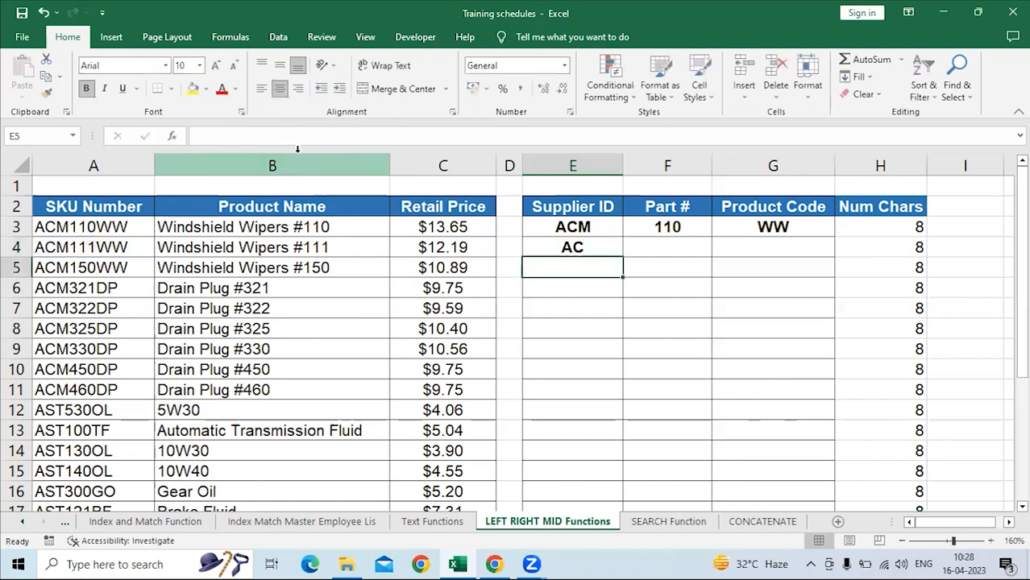
# Set the character count in E4's LEFT formula back to 3 and reselect E4.
pyautogui.click(577, 248)
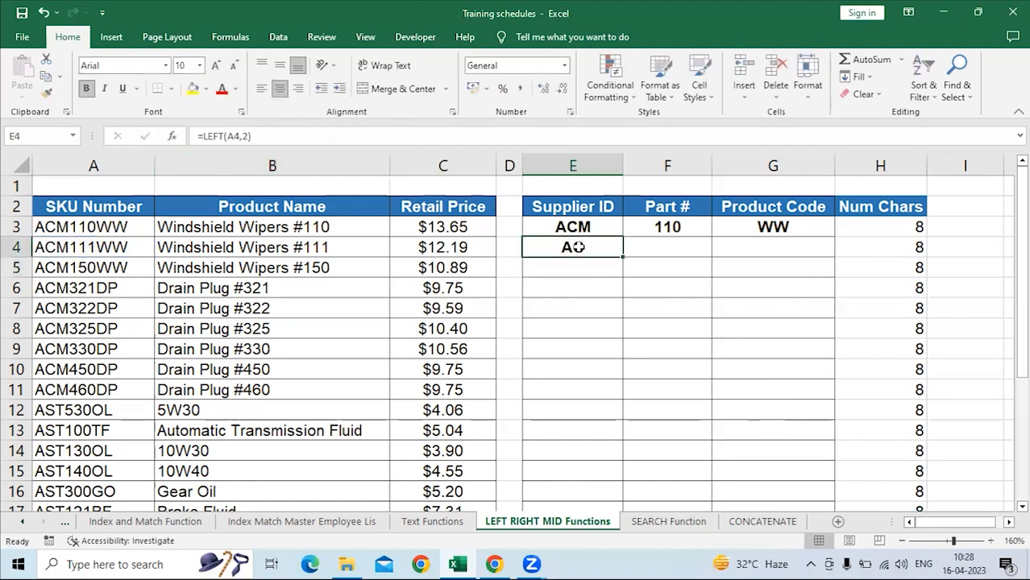
pyautogui.click(251, 136)
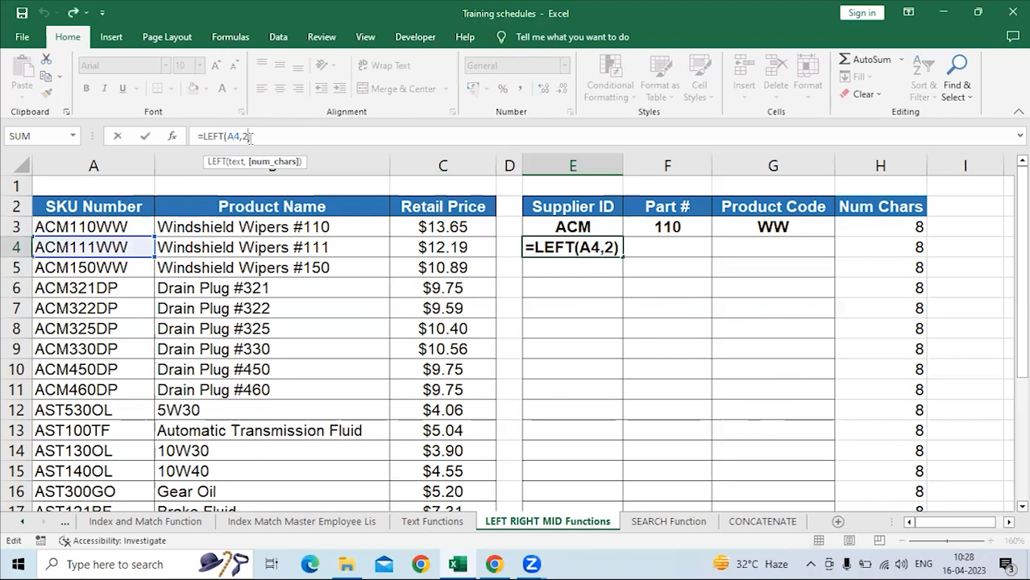
pyautogui.press('BackSpace')
pyautogui.write('3')
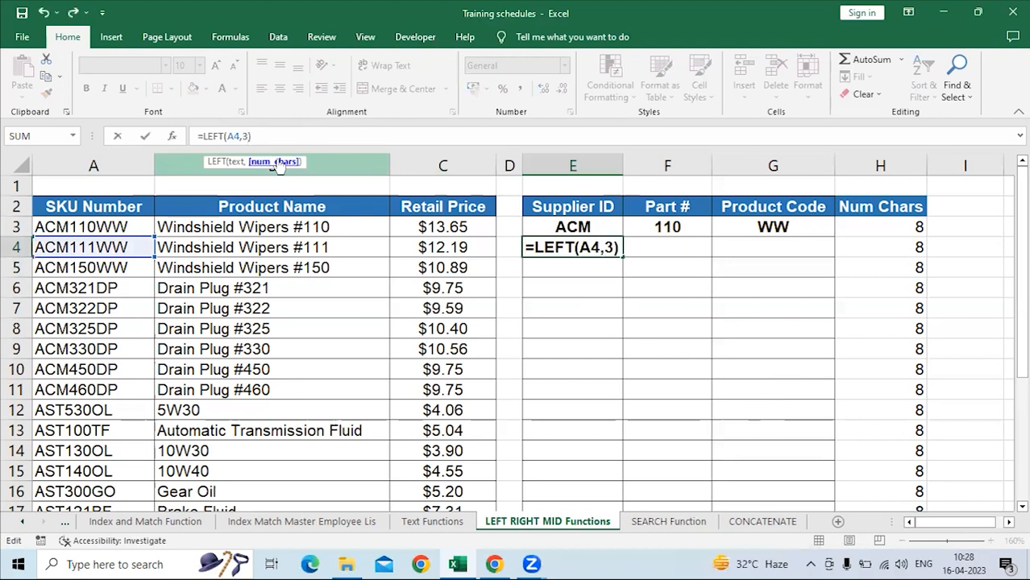
pyautogui.press('Return')
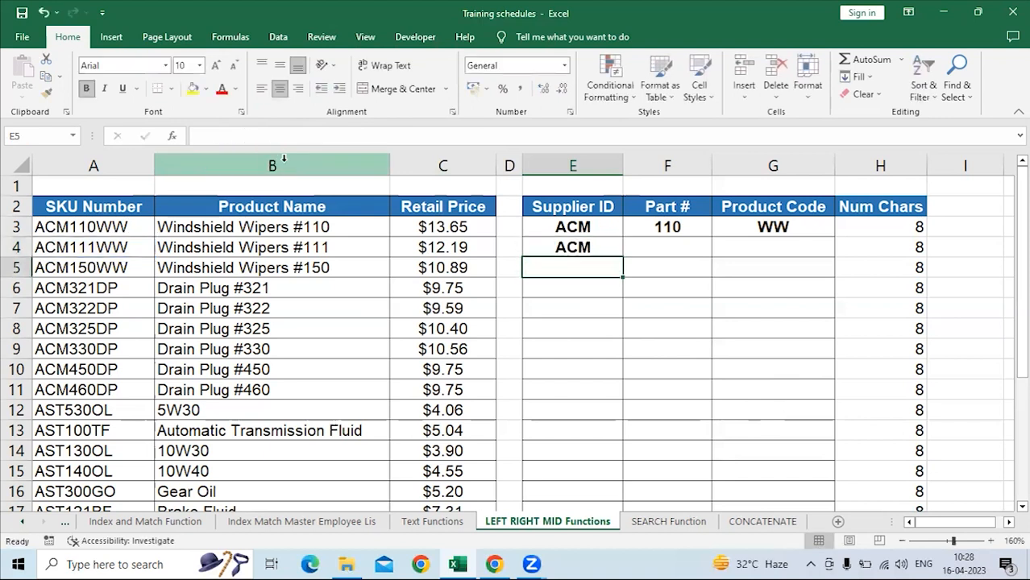
pyautogui.click(595, 244)
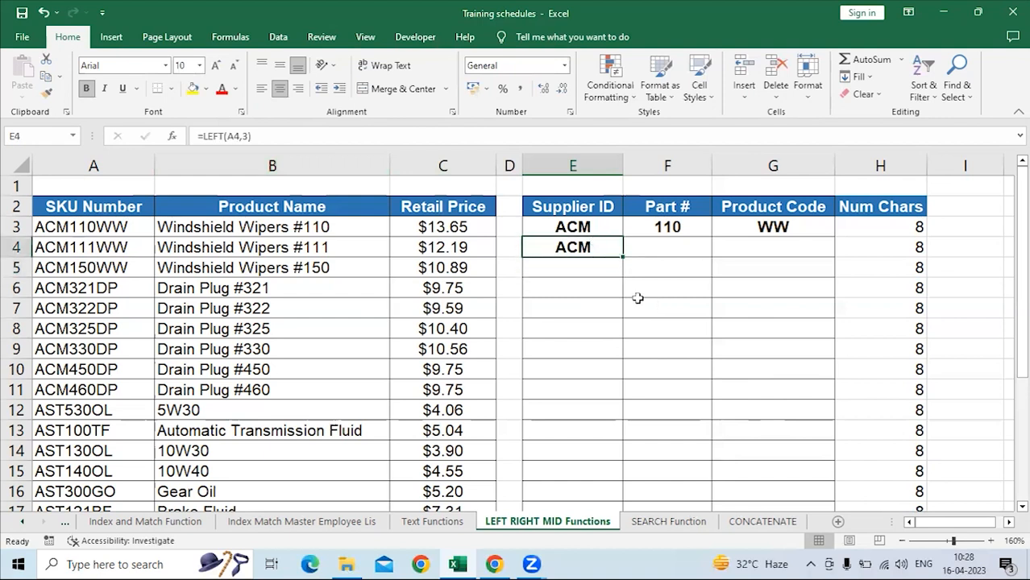
# Insert a leading space before the SKU number in A4.
pyautogui.click(81, 247)
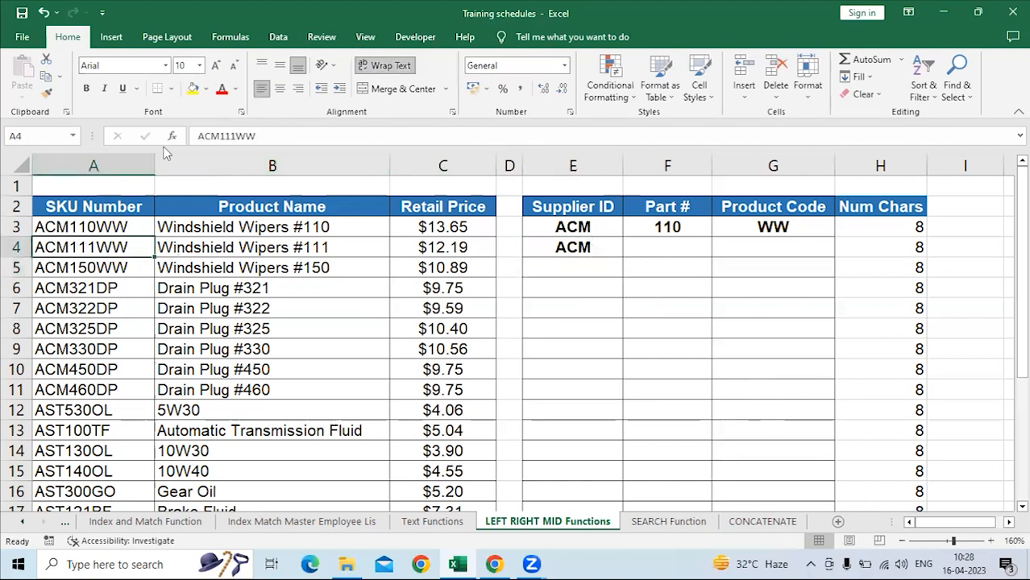
pyautogui.click(199, 135)
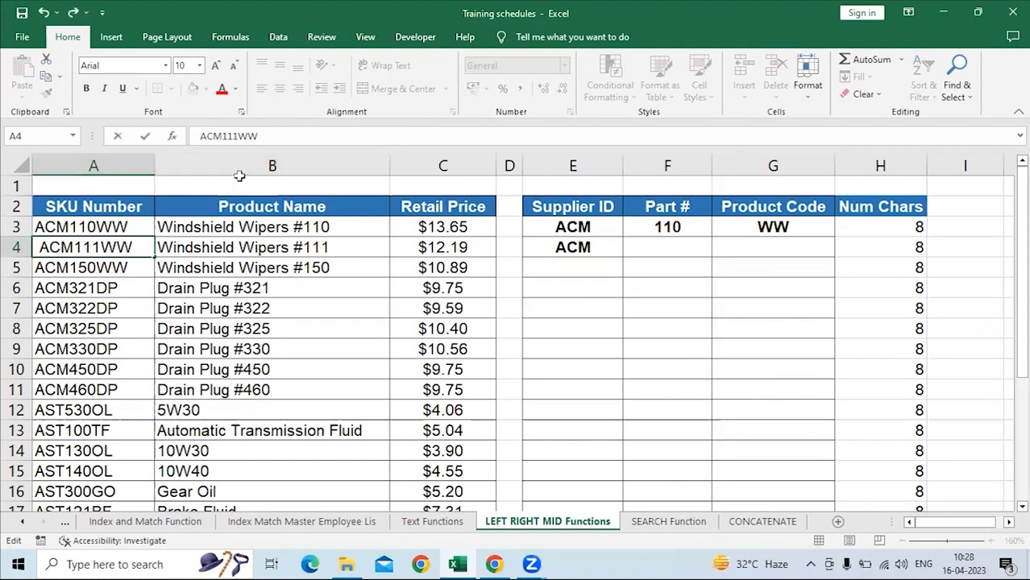
pyautogui.press('Return')
# Examine how the leading space in A4 affects the LEFT formula in E4, comparing A4 with A3.
pyautogui.click(586, 246)
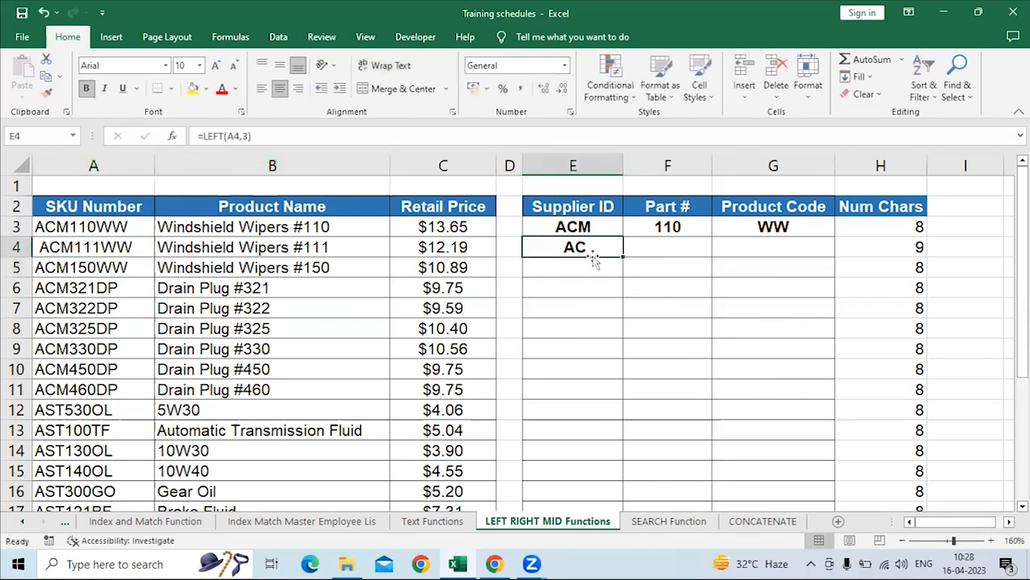
pyautogui.click(250, 137)
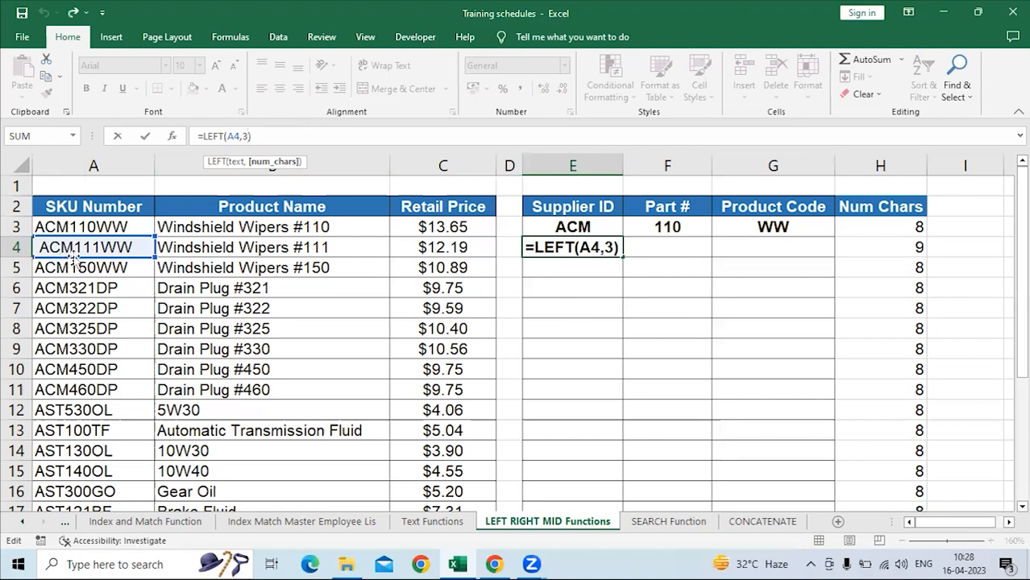
pyautogui.press('Return')
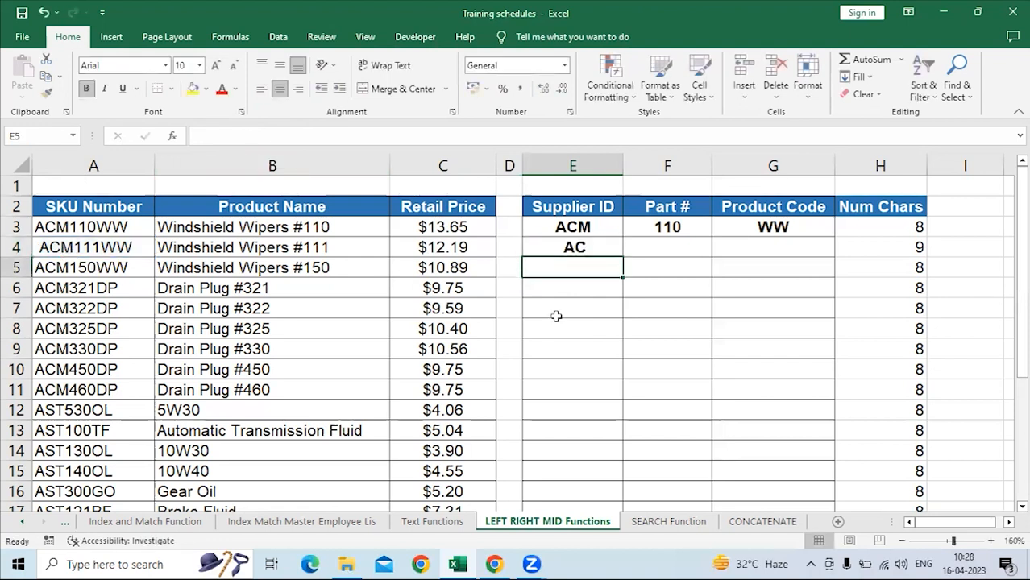
pyautogui.click(547, 244)
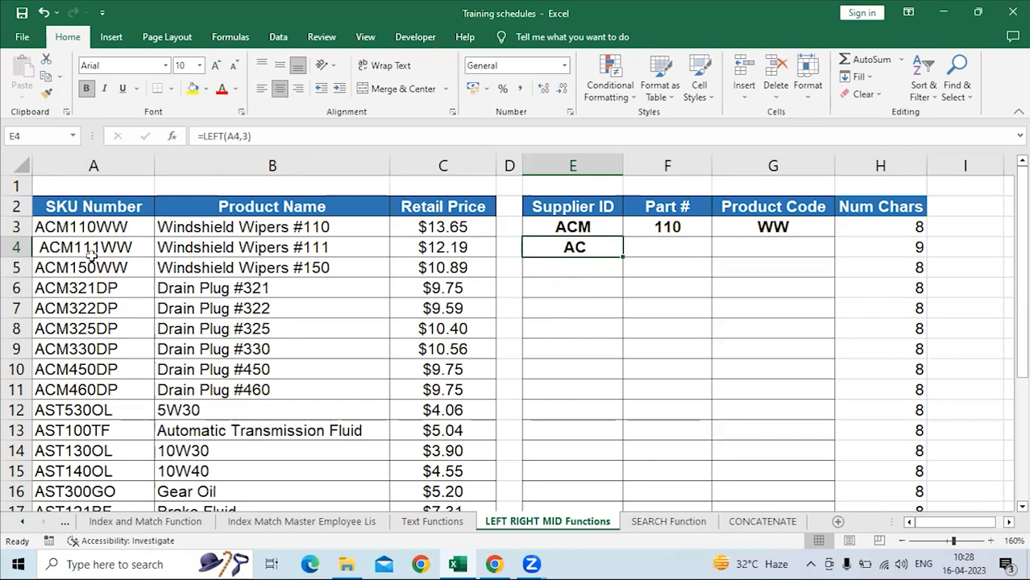
pyautogui.click(100, 229)
pyautogui.click(99, 244)
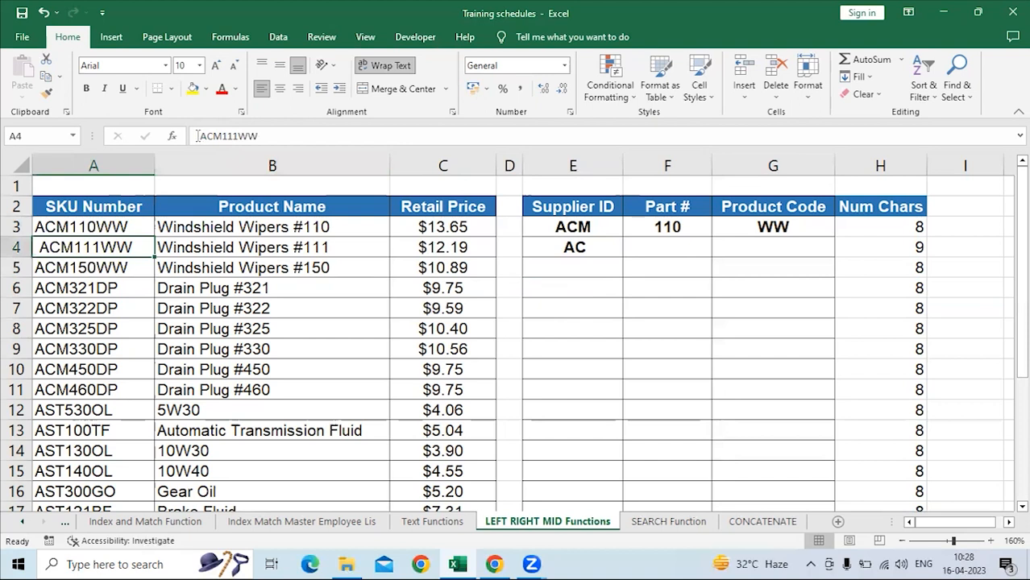
pyautogui.click(570, 249)
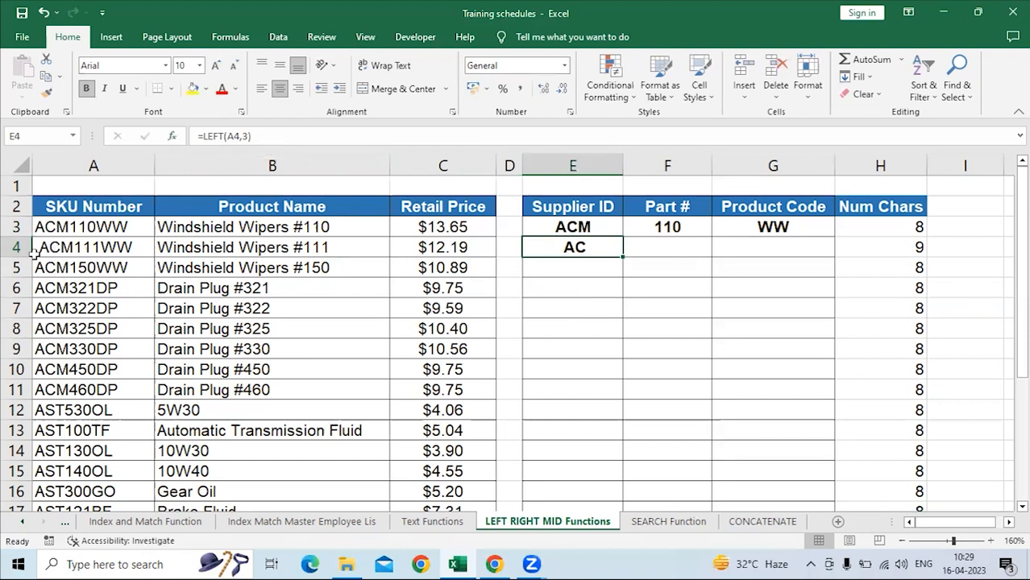
pyautogui.click(559, 303)
pyautogui.click(564, 252)
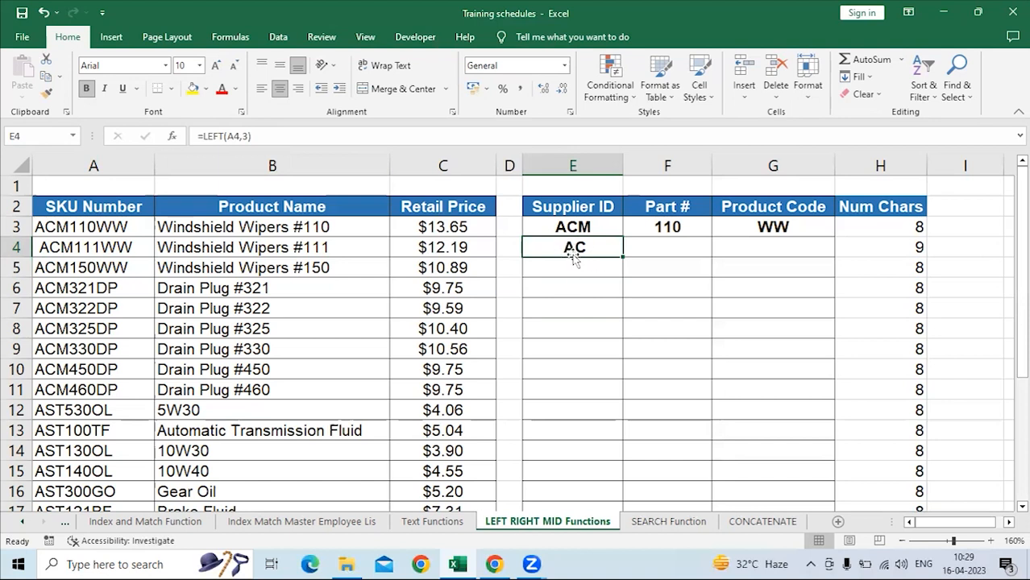
# Replace the formula in H4 with =LEN(E4) to count the characters of the extracted Supplier ID.
pyautogui.click(859, 249)
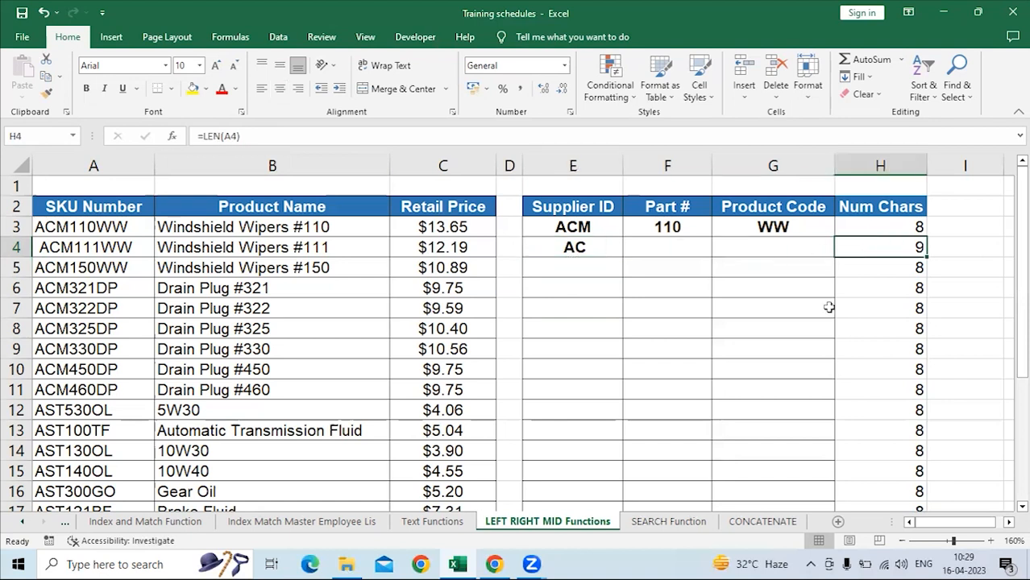
pyautogui.write('=LEN(')
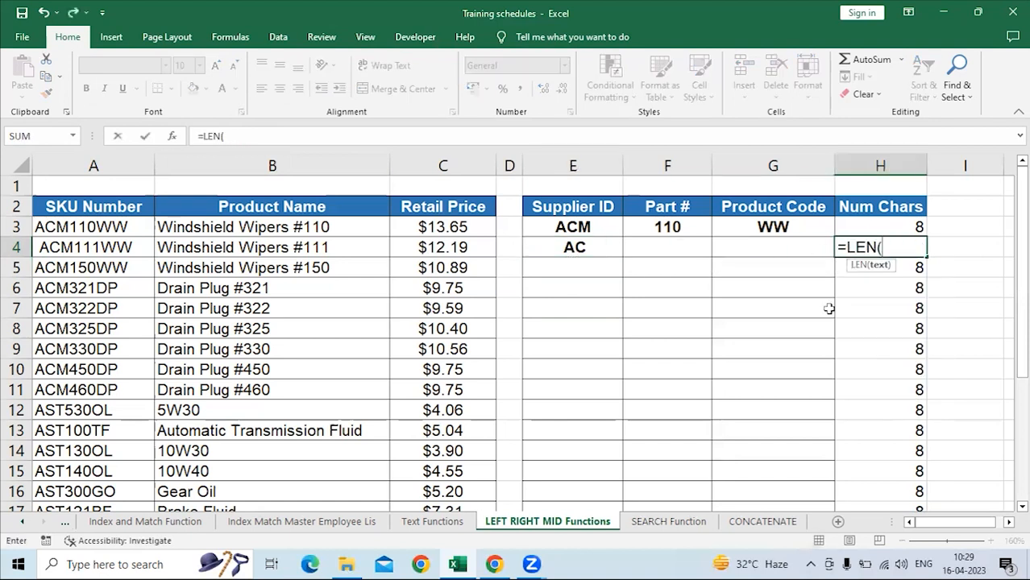
pyautogui.press('Left')
pyautogui.press('Left')
pyautogui.press('Left')
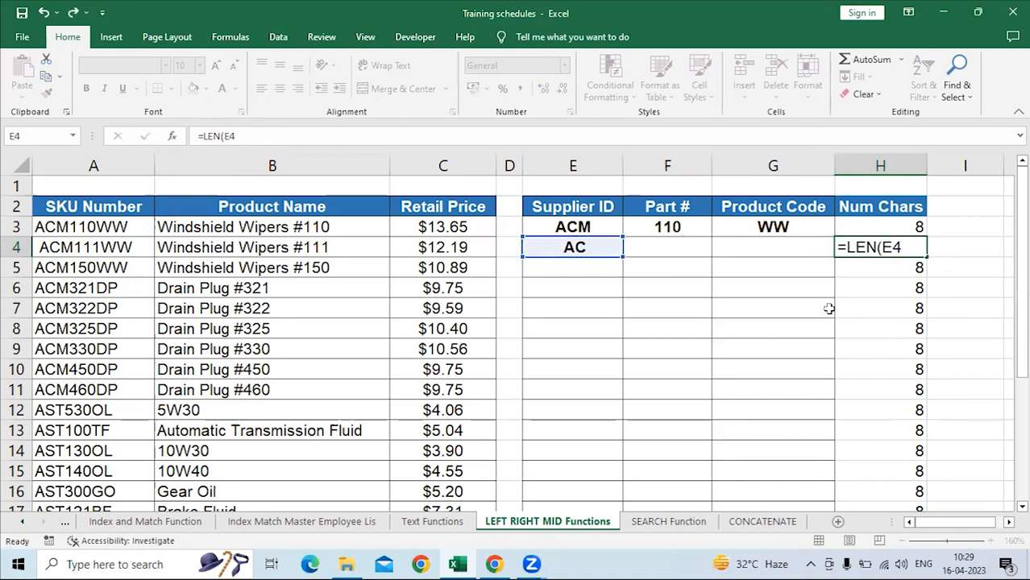
pyautogui.press('Return')
pyautogui.click(893, 248)
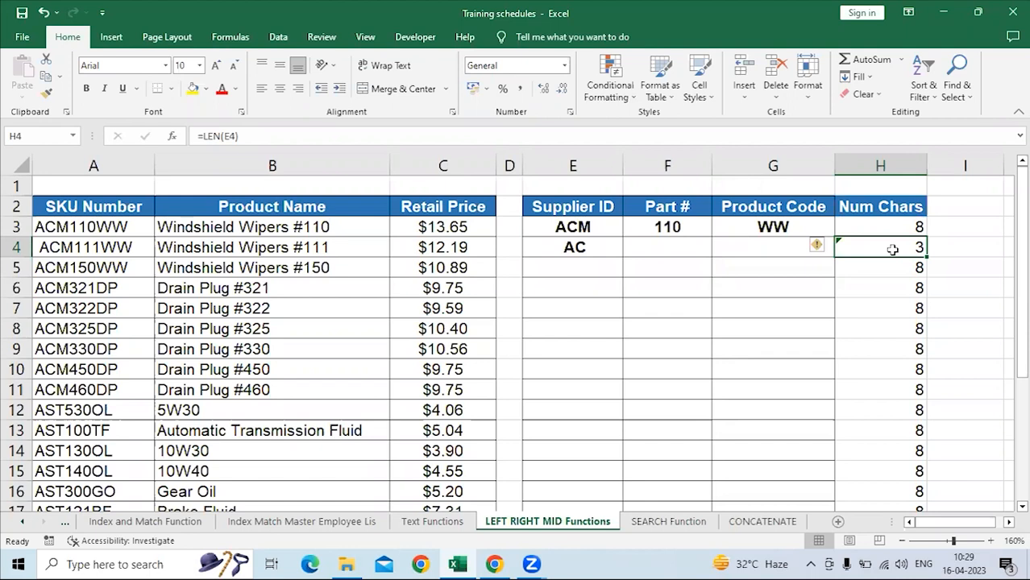
# Examine E4's LEFT formula alongside the SKU number in A4 to trace the counted leading space.
pyautogui.click(573, 250)
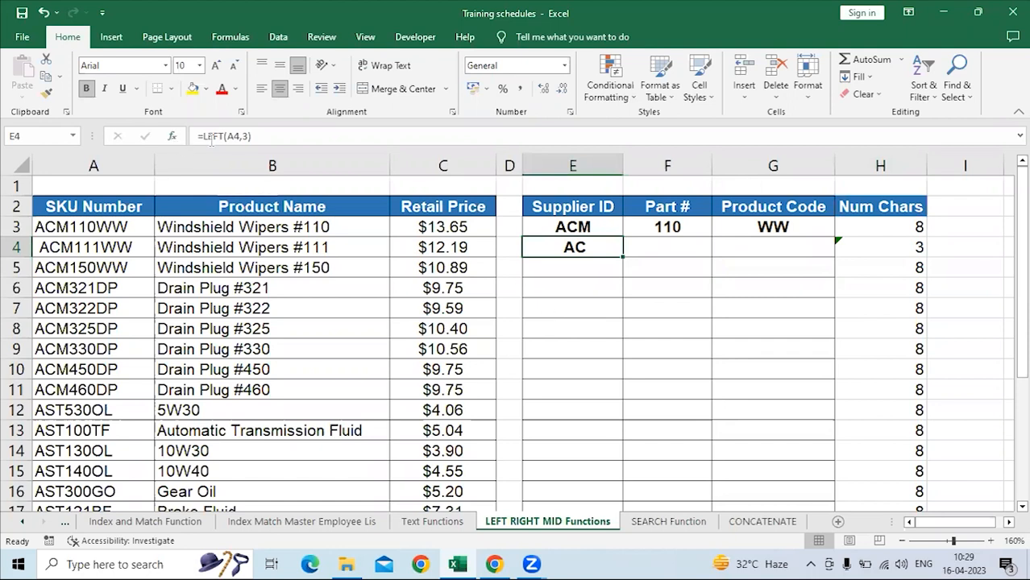
pyautogui.click(239, 136)
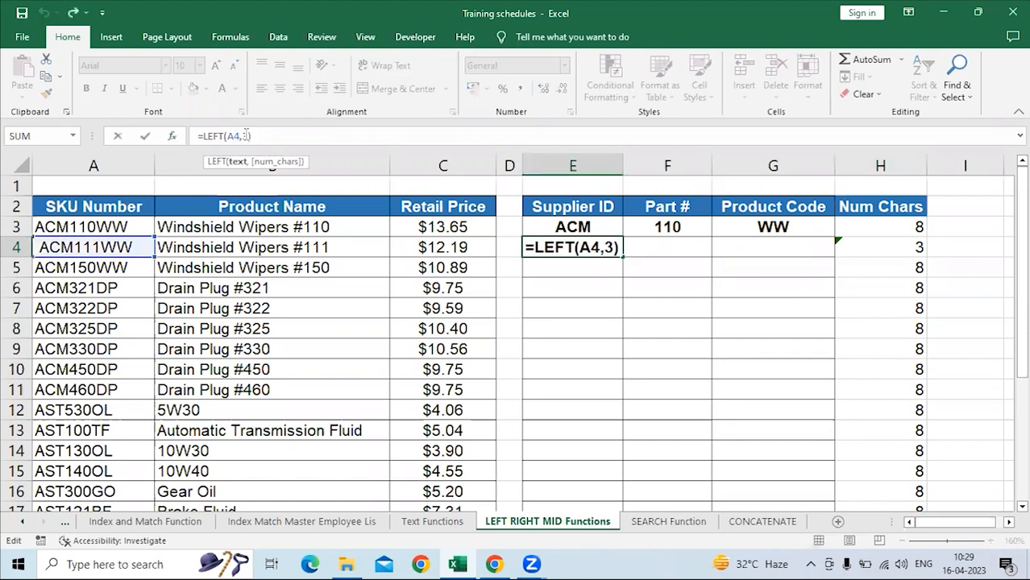
pyautogui.press('Return')
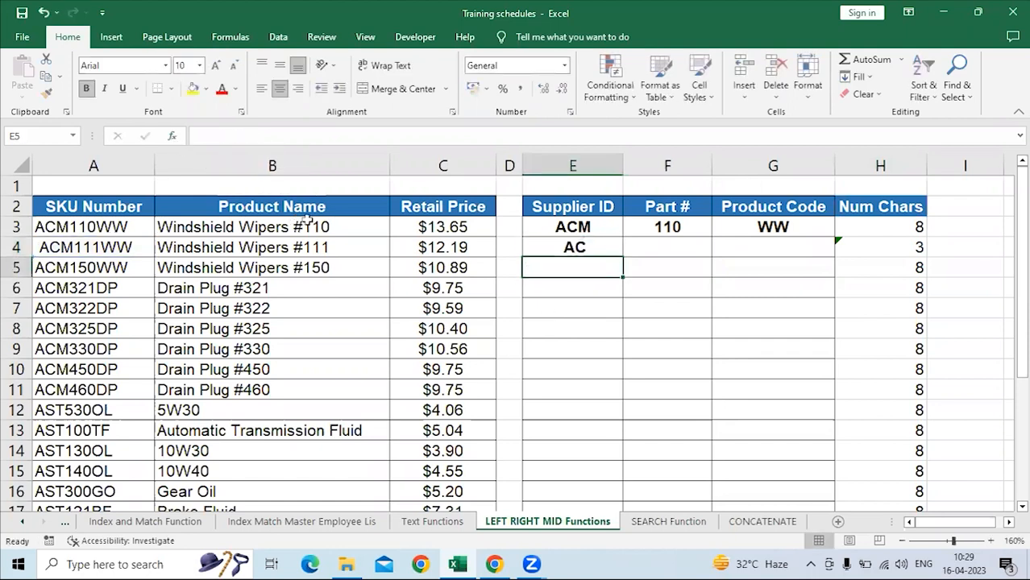
pyautogui.click(105, 248)
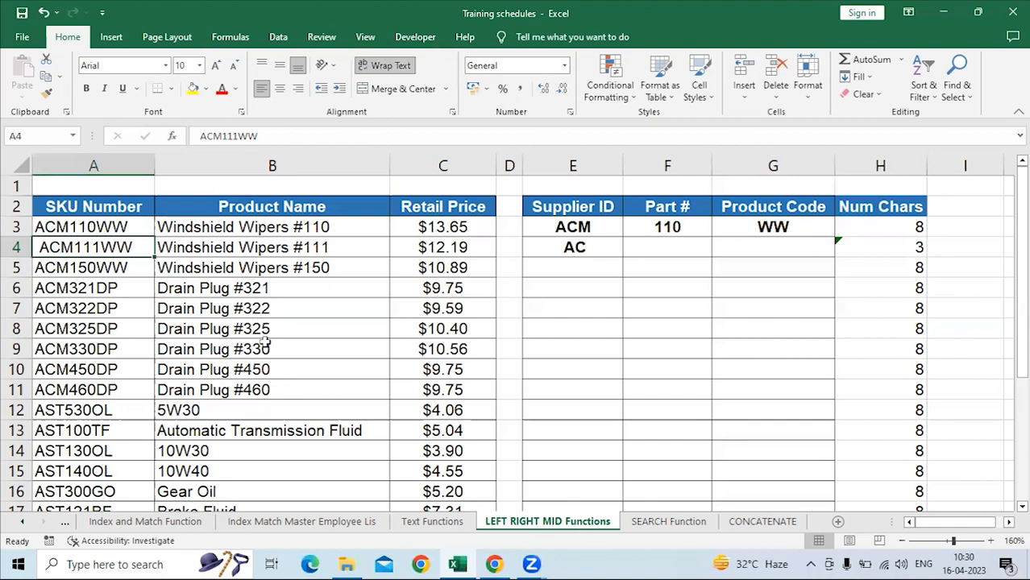
pyautogui.click(587, 250)
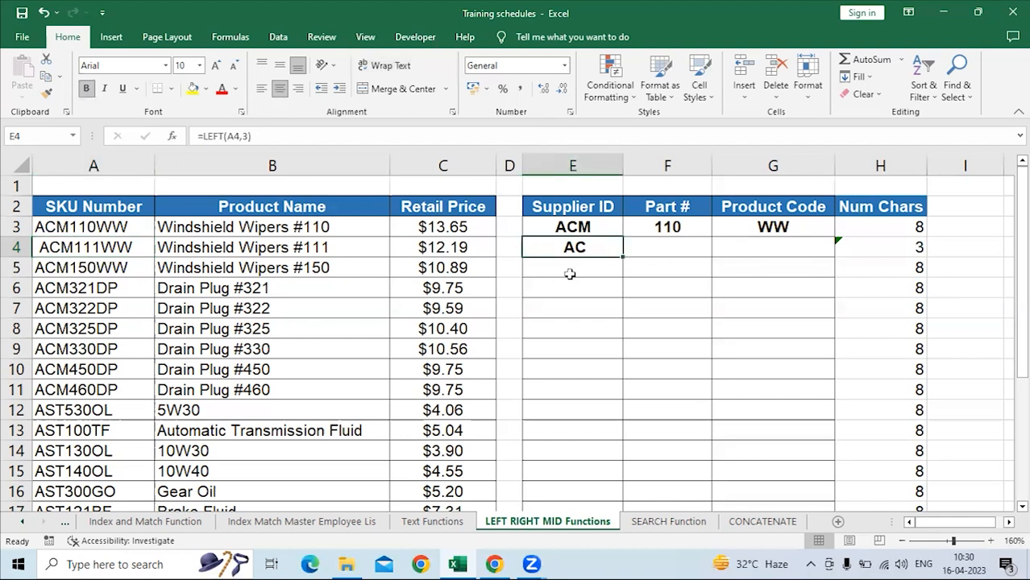
pyautogui.click(98, 247)
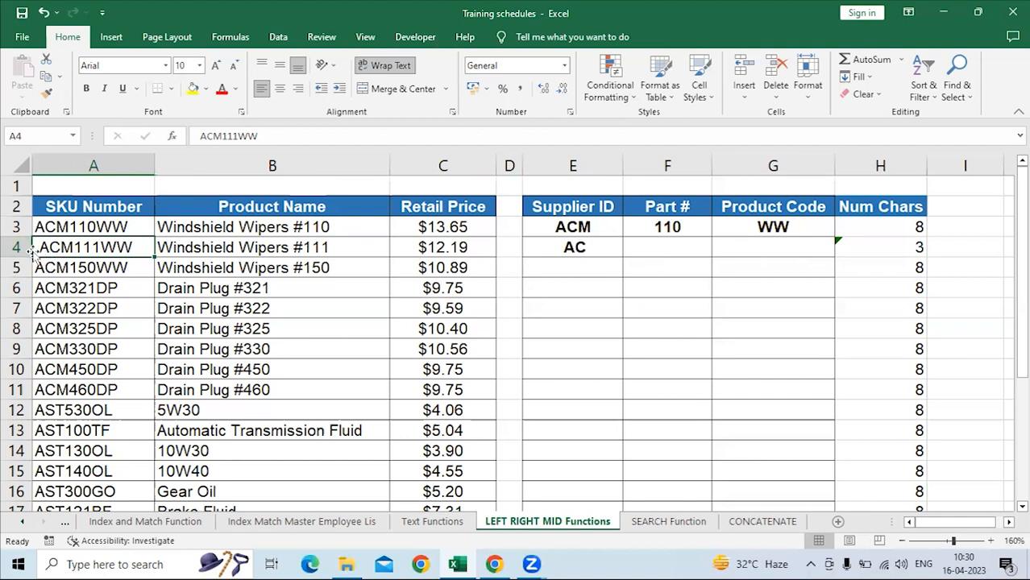
# Change the formula in H4 to =LEN(A4) and reselect H4.
pyautogui.click(873, 246)
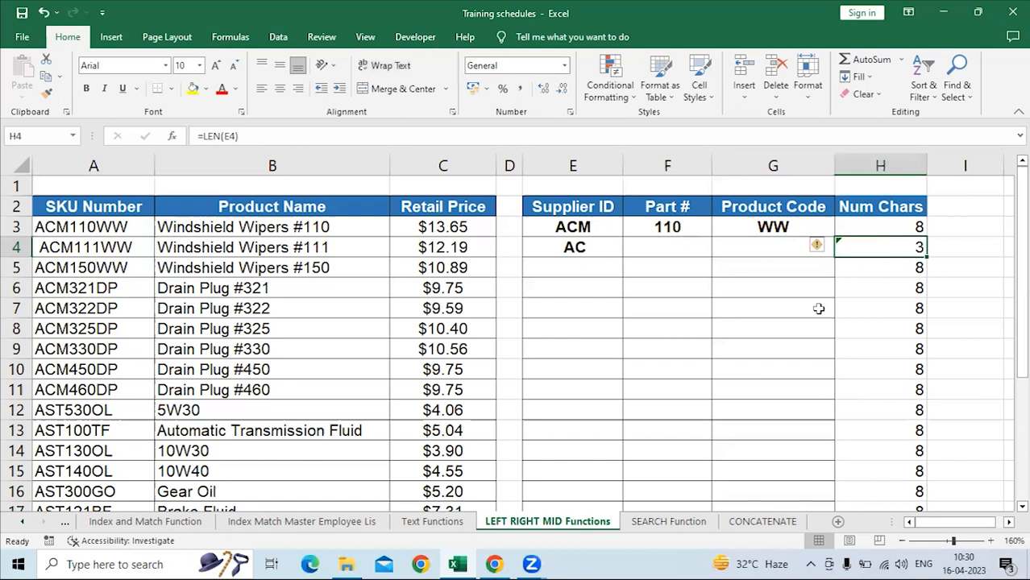
pyautogui.write('=len')
pyautogui.press('Tab')
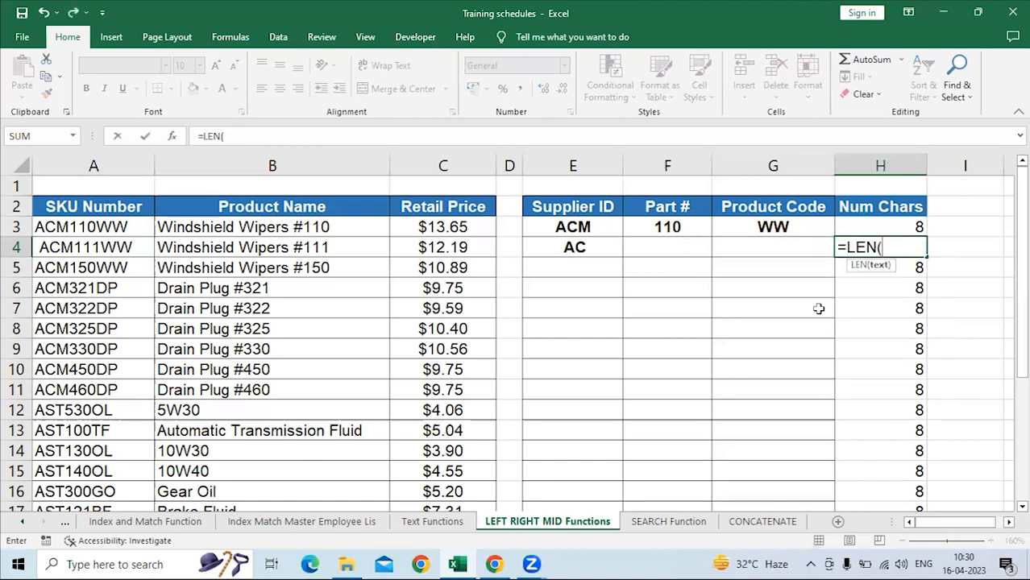
pyautogui.press('Left')
pyautogui.press('Left')
pyautogui.press('Left')
pyautogui.press('Left')
pyautogui.press('Left')
pyautogui.press('Left')
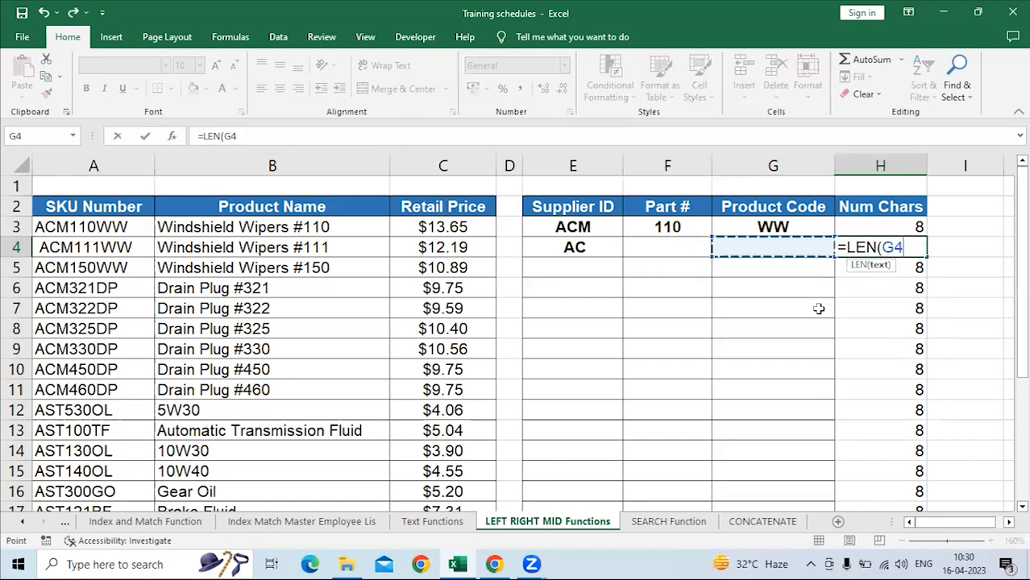
pyautogui.press('Left')
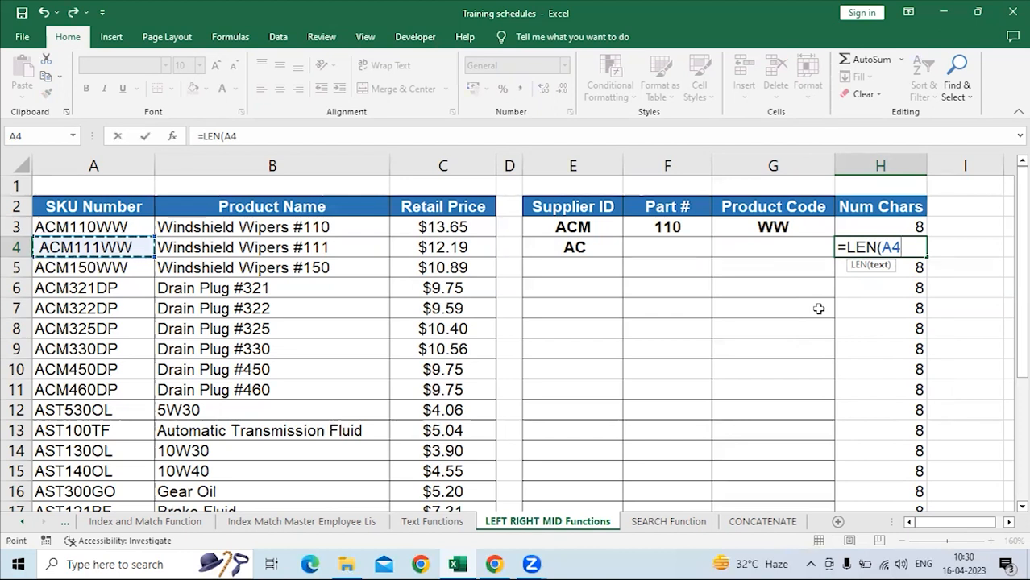
pyautogui.press('Return')
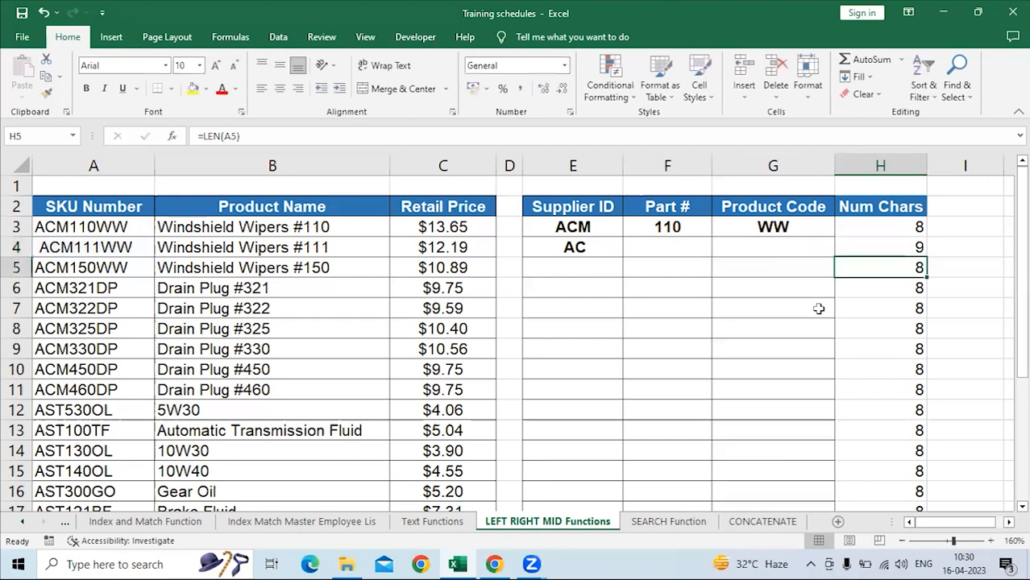
pyautogui.click(839, 252)
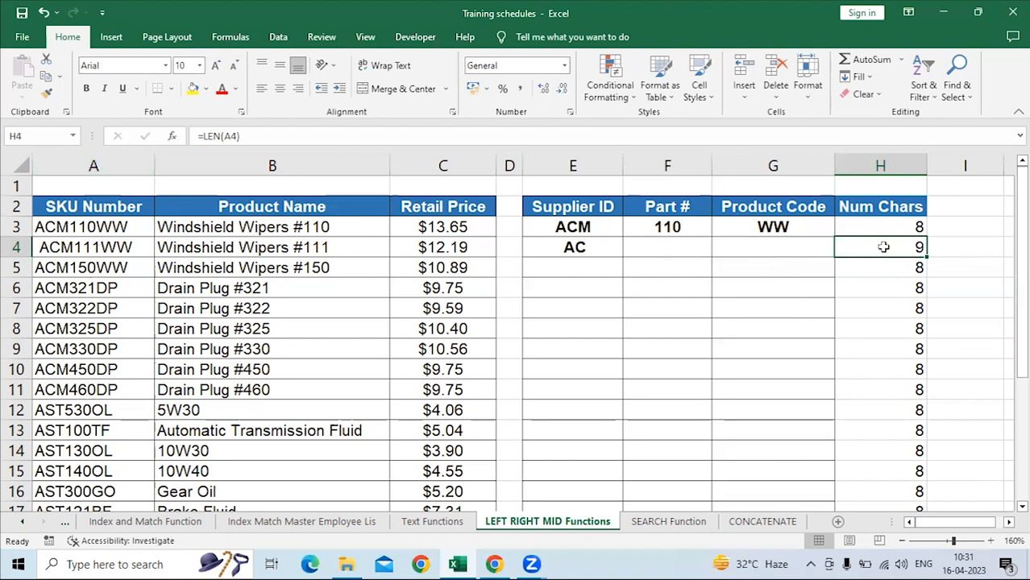
pyautogui.click(95, 244)
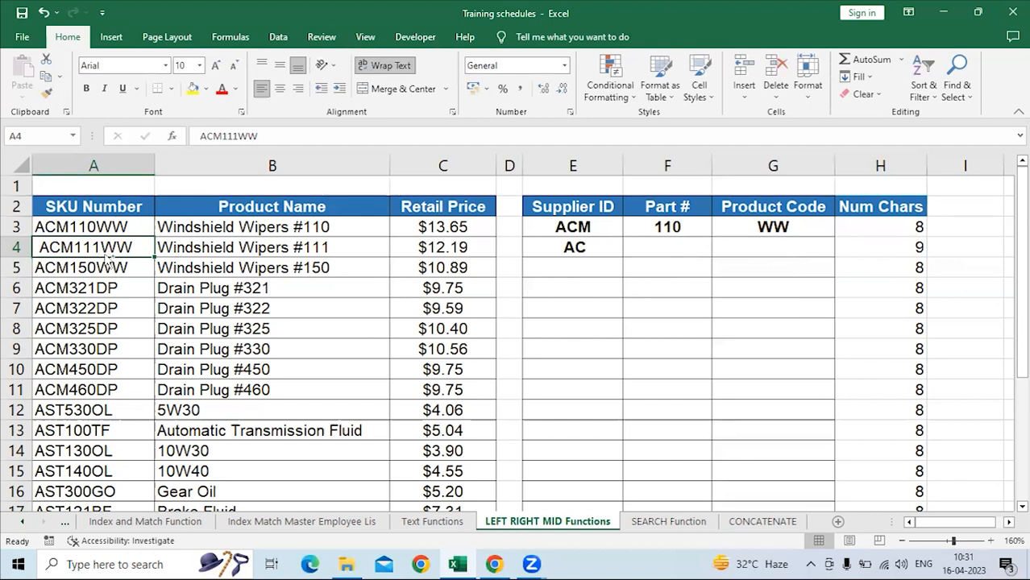
pyautogui.hotkey('ctrl', 'h')
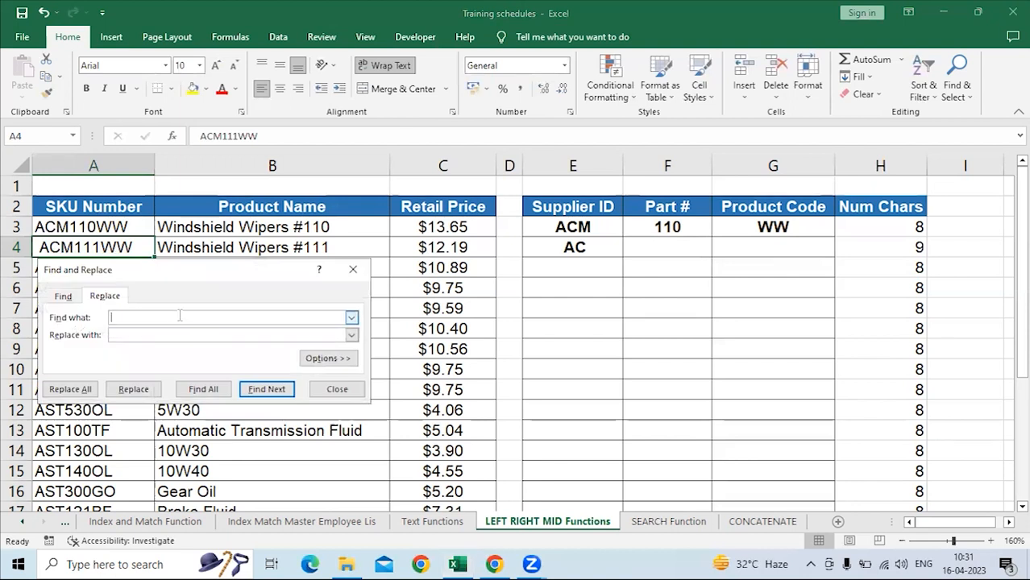
pyautogui.moveTo(187, 272); pyautogui.dragTo(316, 258)
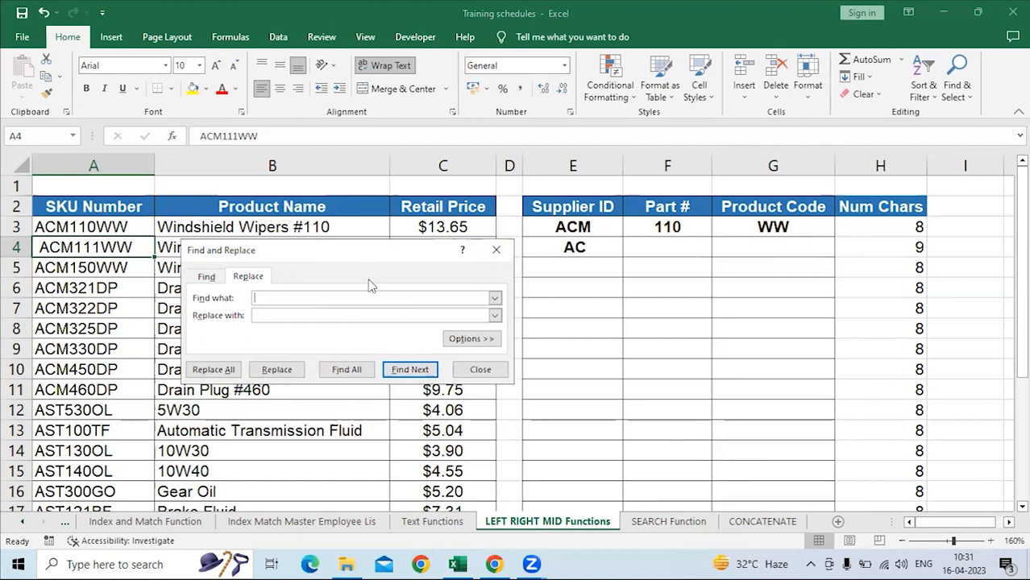
pyautogui.click(497, 250)
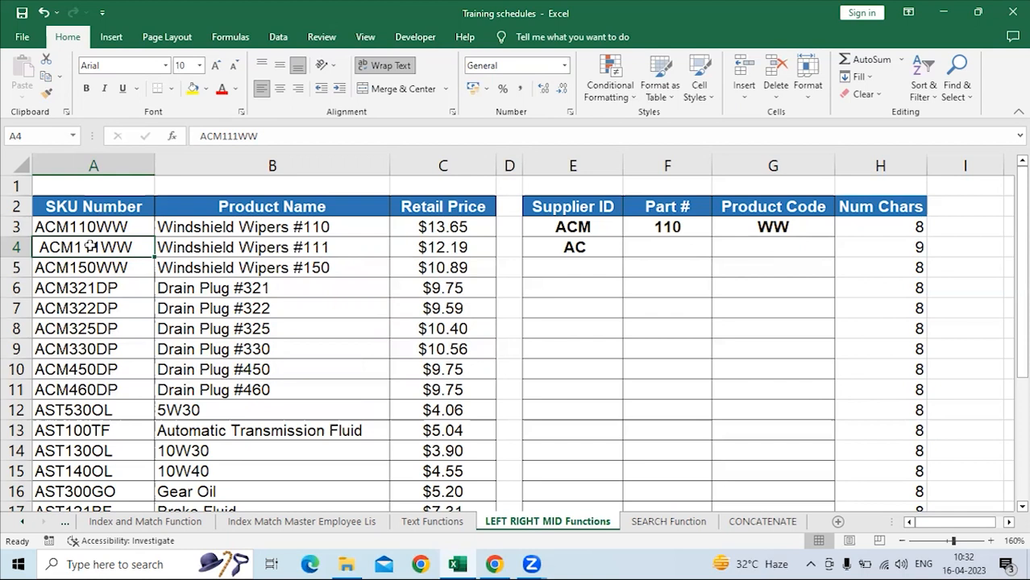
# Try to remove all spaces in the worksheet at once by replacing them with nothing, and undo the replacement.
pyautogui.hotkey('ctrl', 'h')
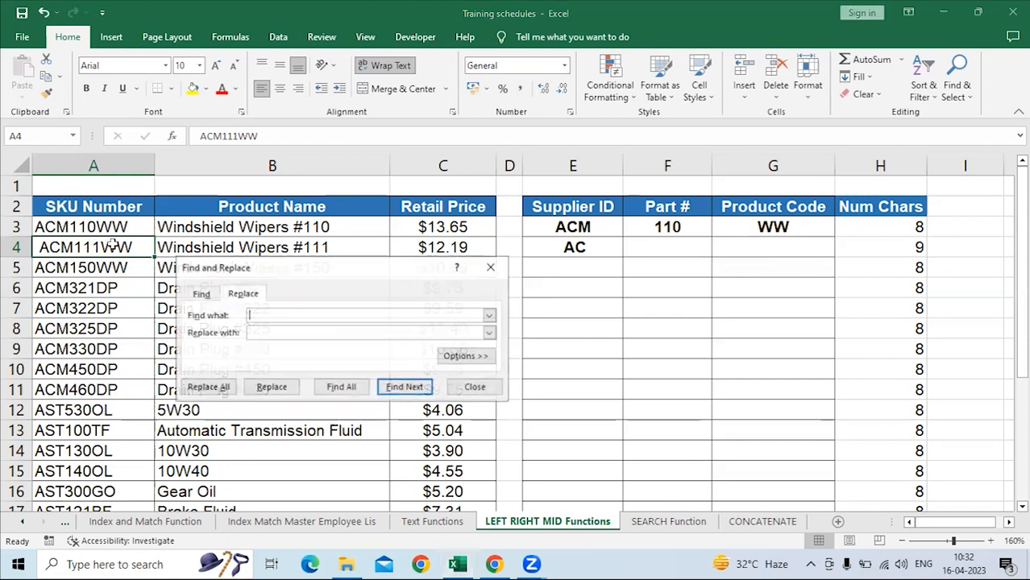
pyautogui.click(252, 332)
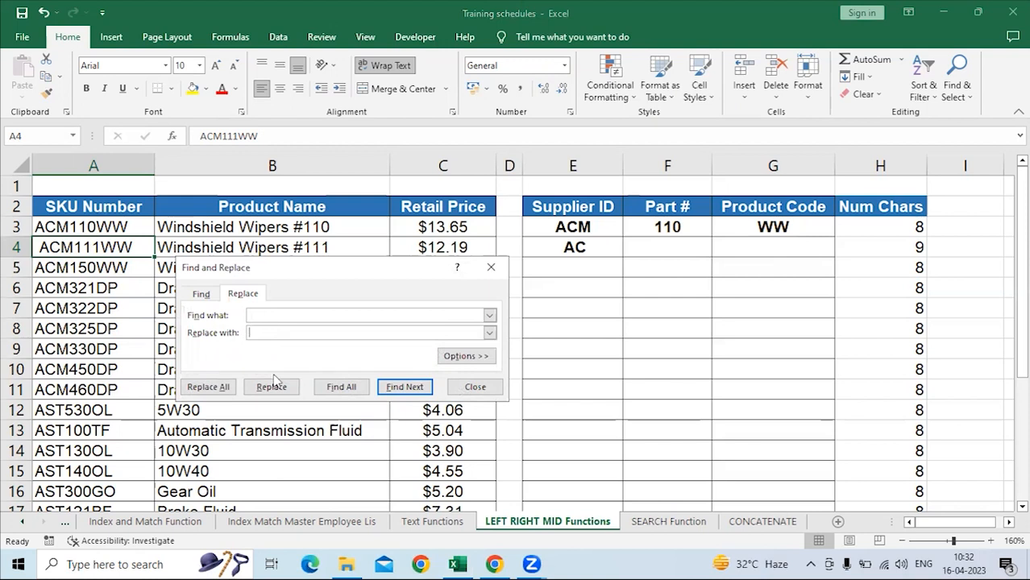
pyautogui.click(227, 389)
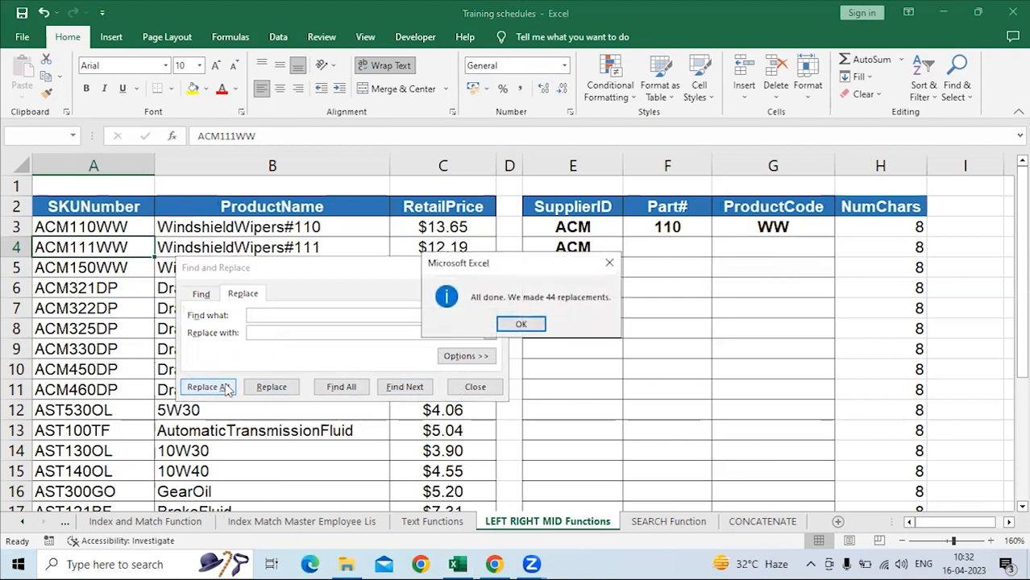
pyautogui.click(608, 264)
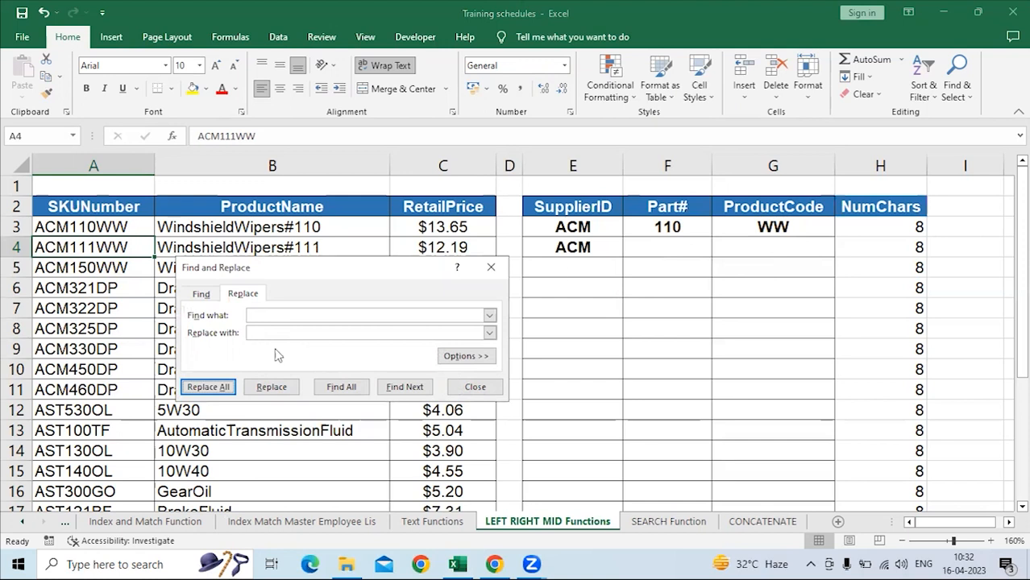
pyautogui.click(498, 270)
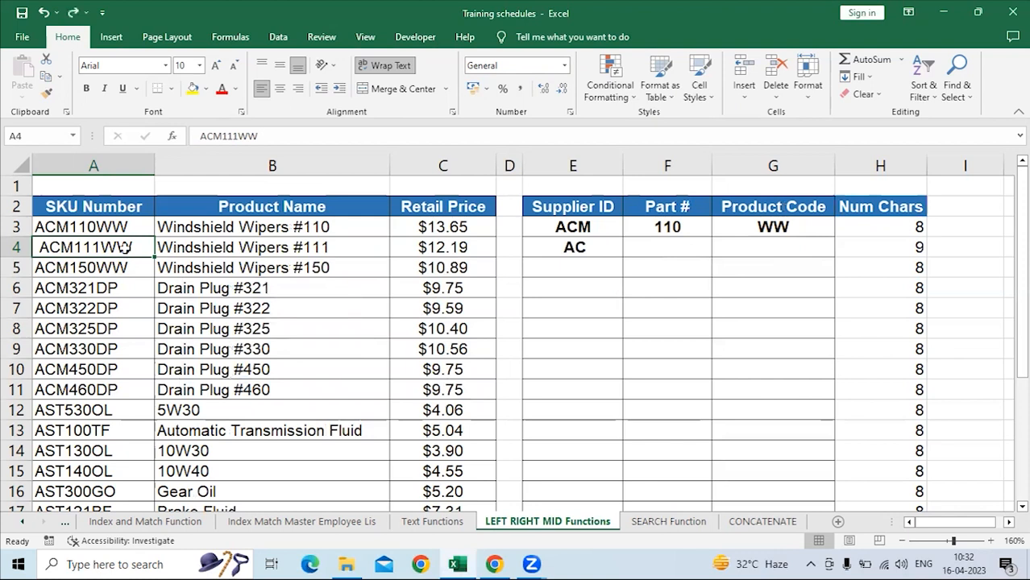
# Replace only the leading space in A4 with nothing and check the LEFT formula in E4.
pyautogui.hotkey('ctrl', 'h')
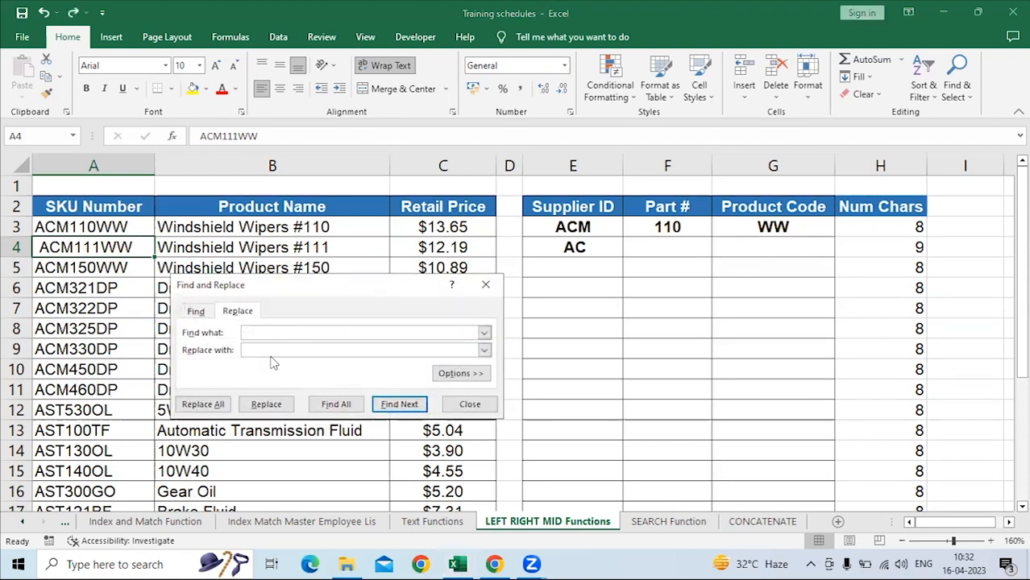
pyautogui.click(258, 350)
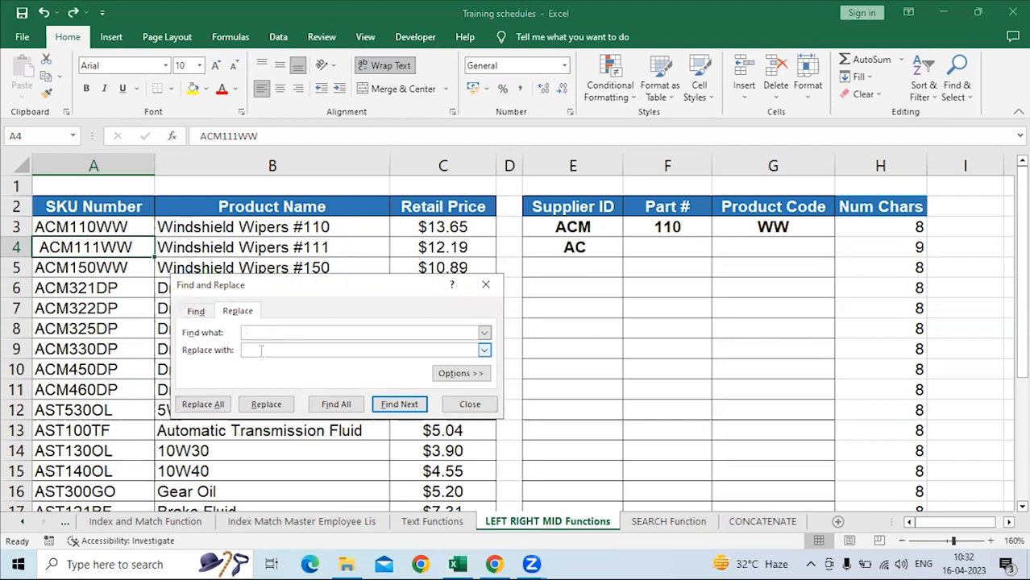
pyautogui.click(262, 401)
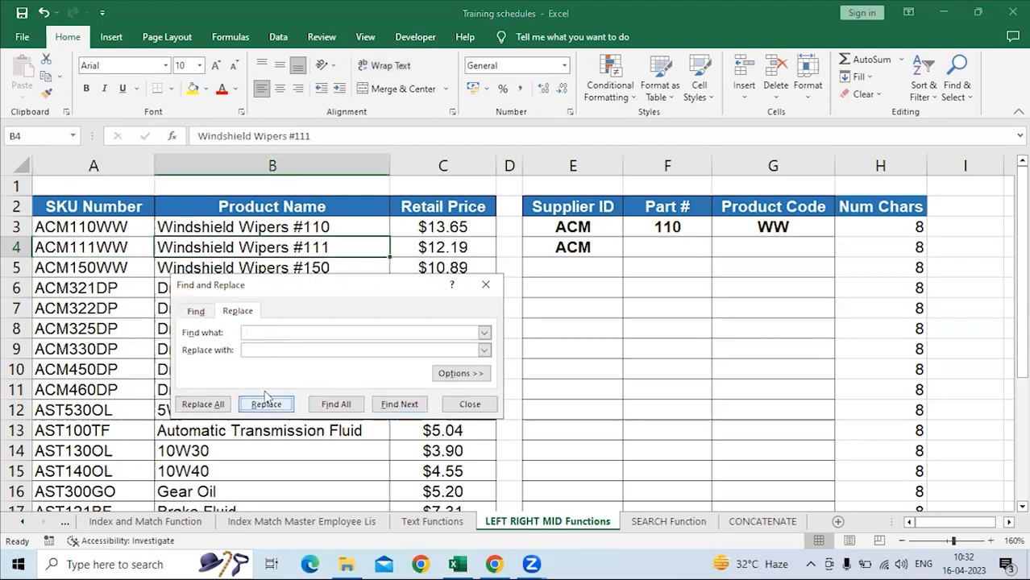
pyautogui.click(486, 284)
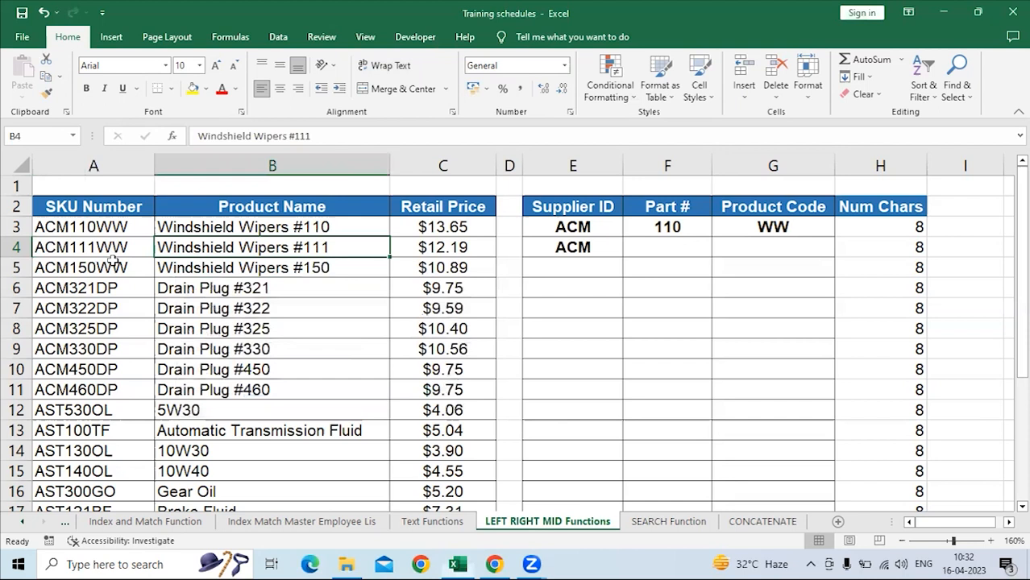
pyautogui.click(109, 251)
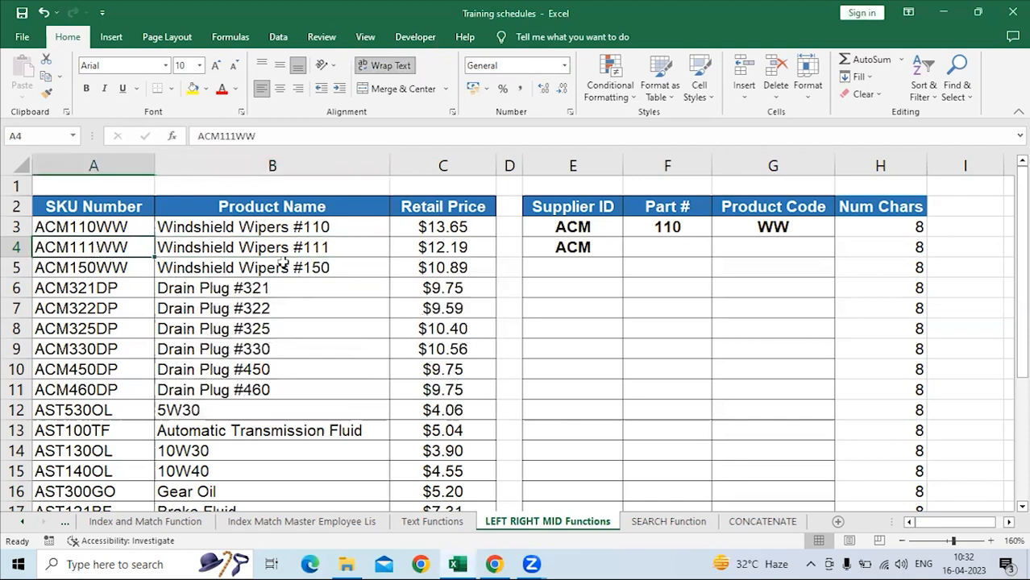
pyautogui.click(634, 250)
pyautogui.click(558, 246)
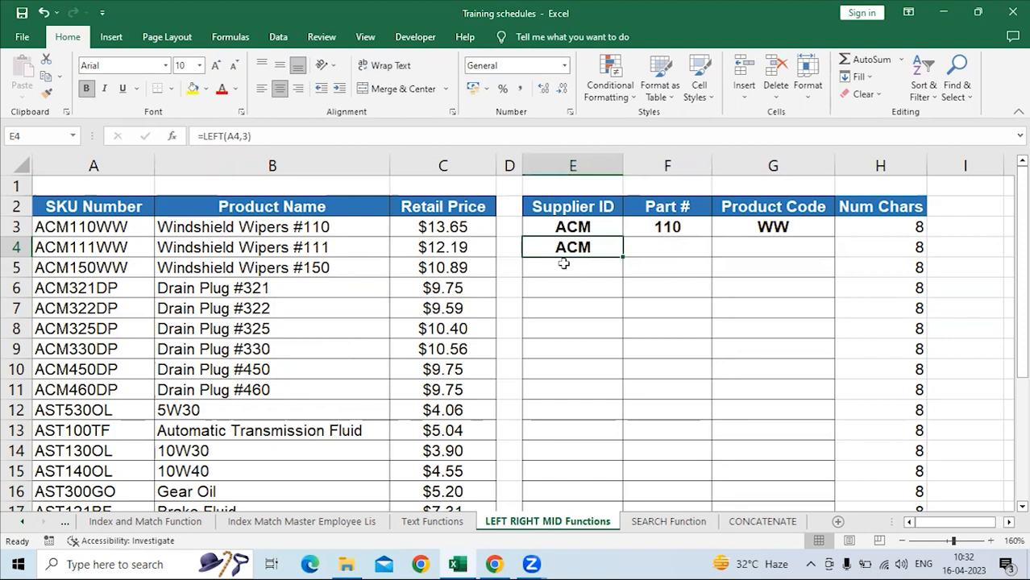
# Start a MID formula in F4 that takes 3 characters from the SKU number in A4, starting at character 1.
pyautogui.click(669, 211)
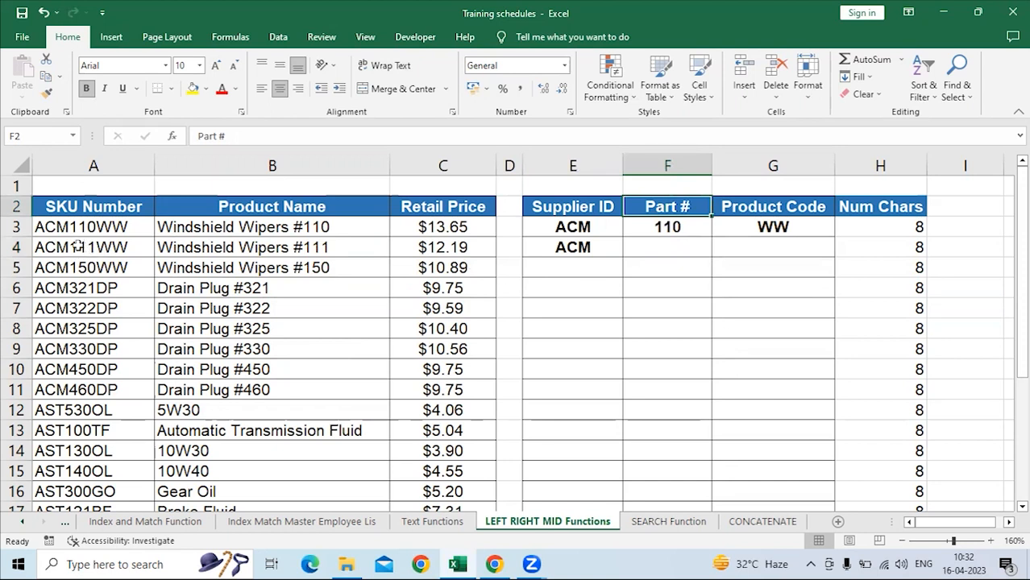
pyautogui.click(668, 247)
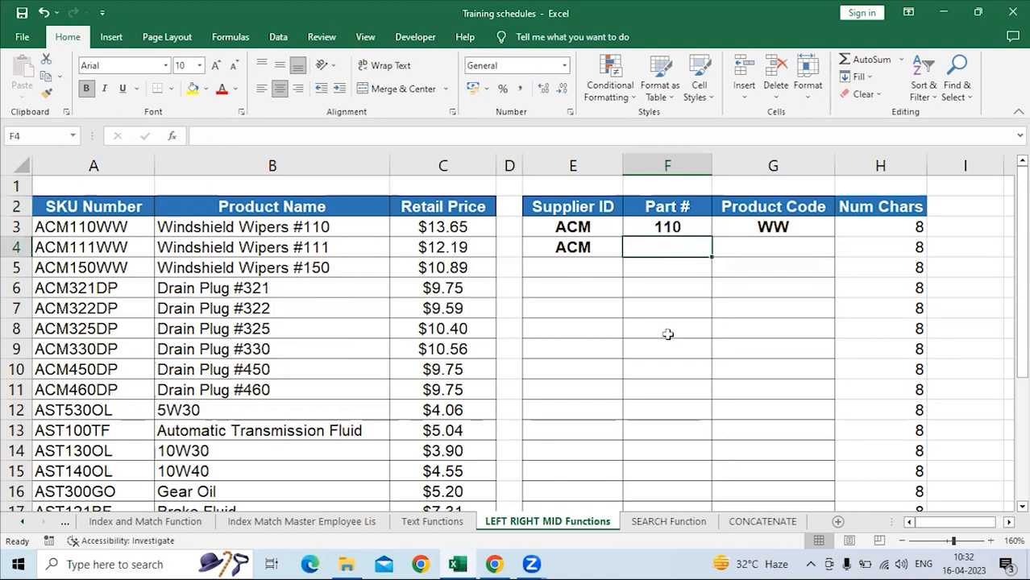
pyautogui.write('=mid')
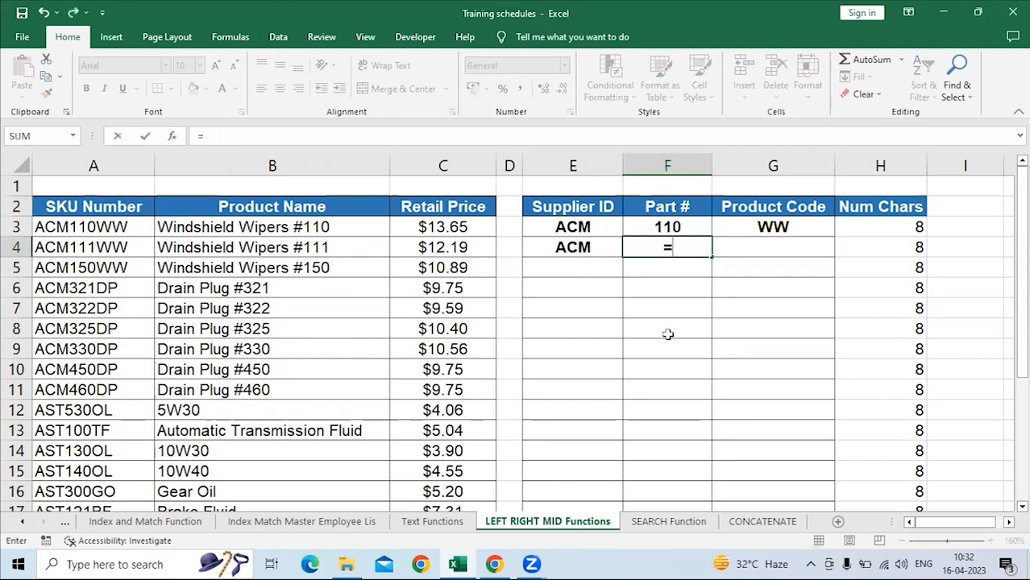
pyautogui.press('Tab')
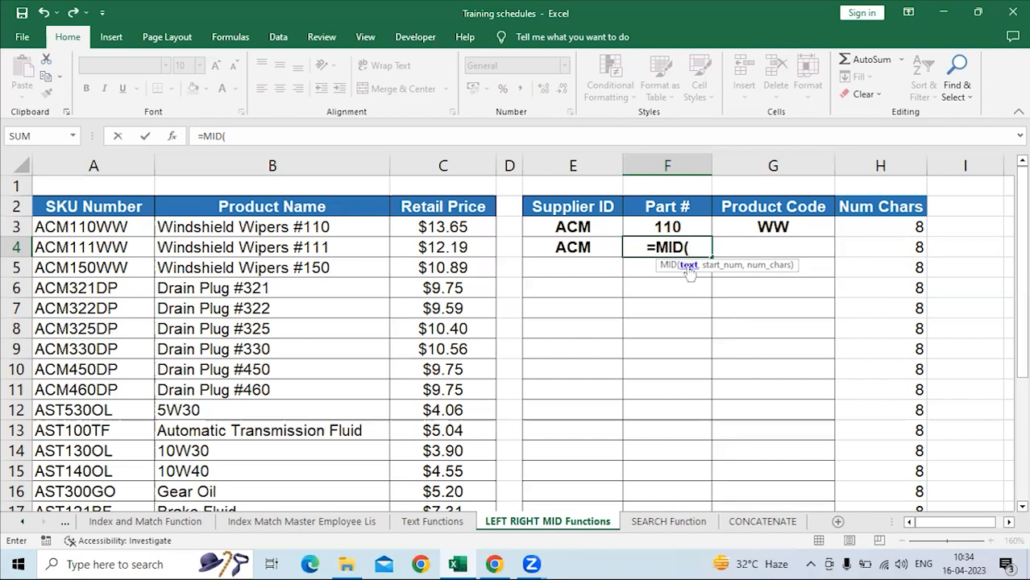
pyautogui.click(100, 247)
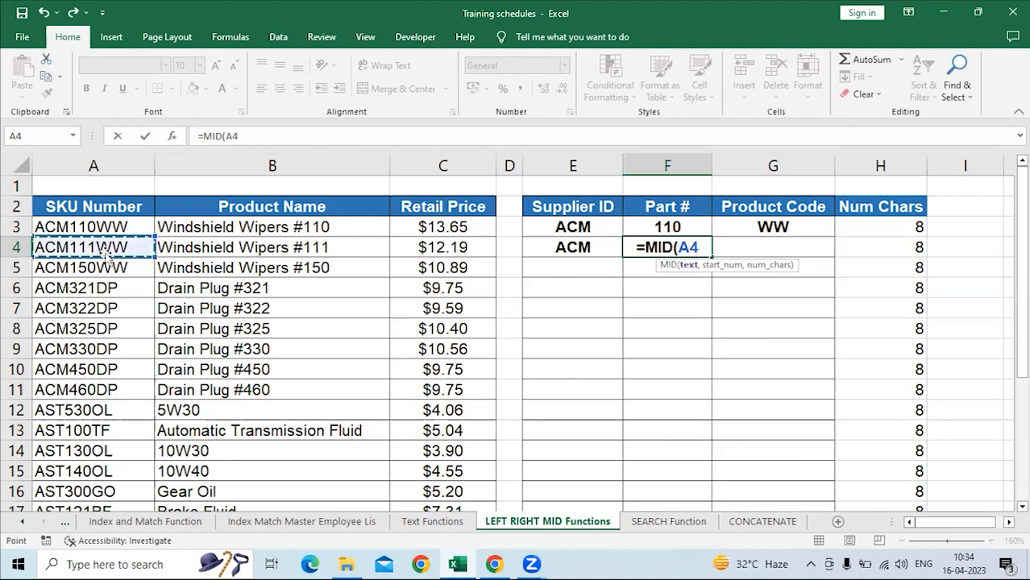
pyautogui.write(',')
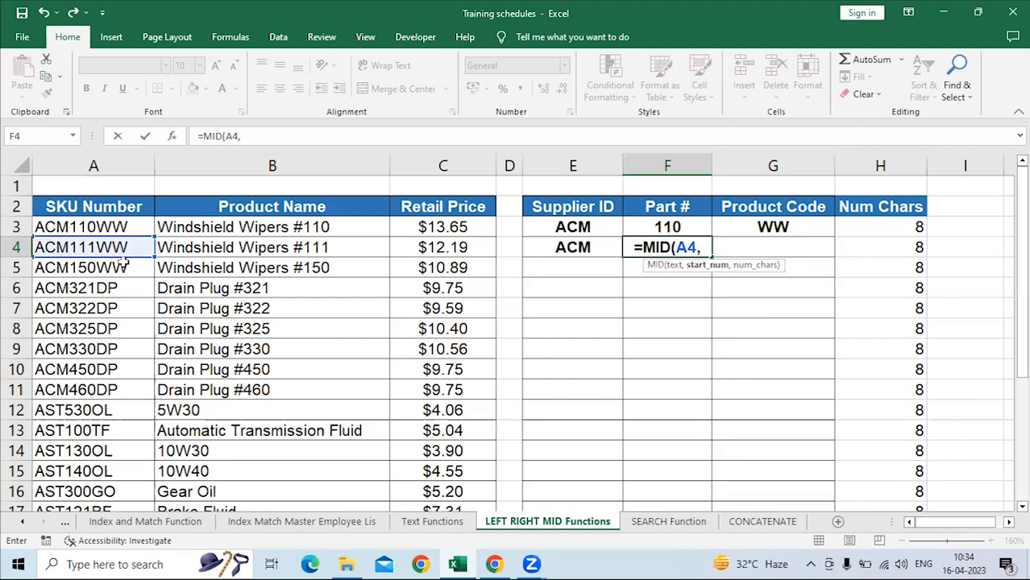
pyautogui.write('1')
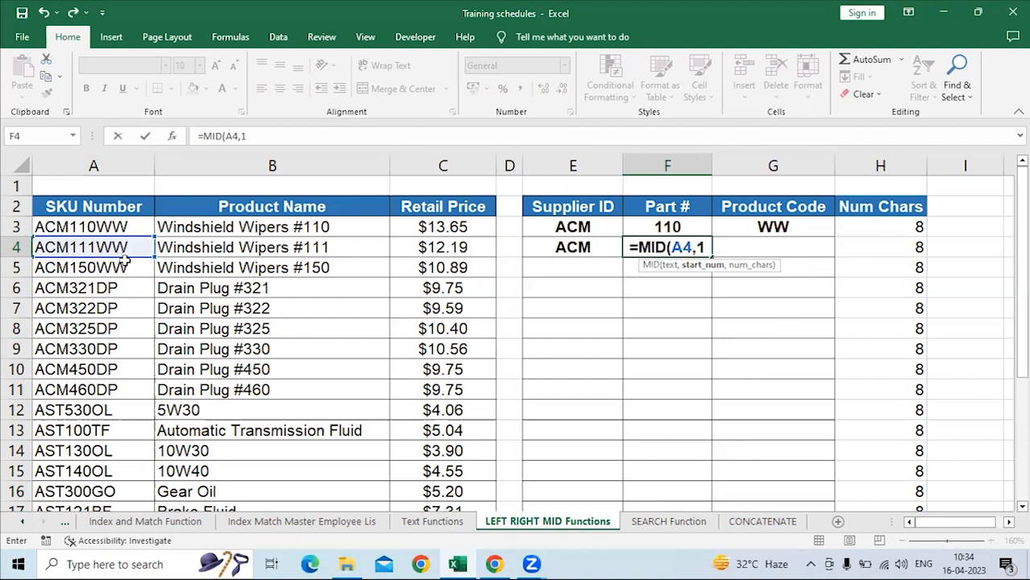
pyautogui.write(',')
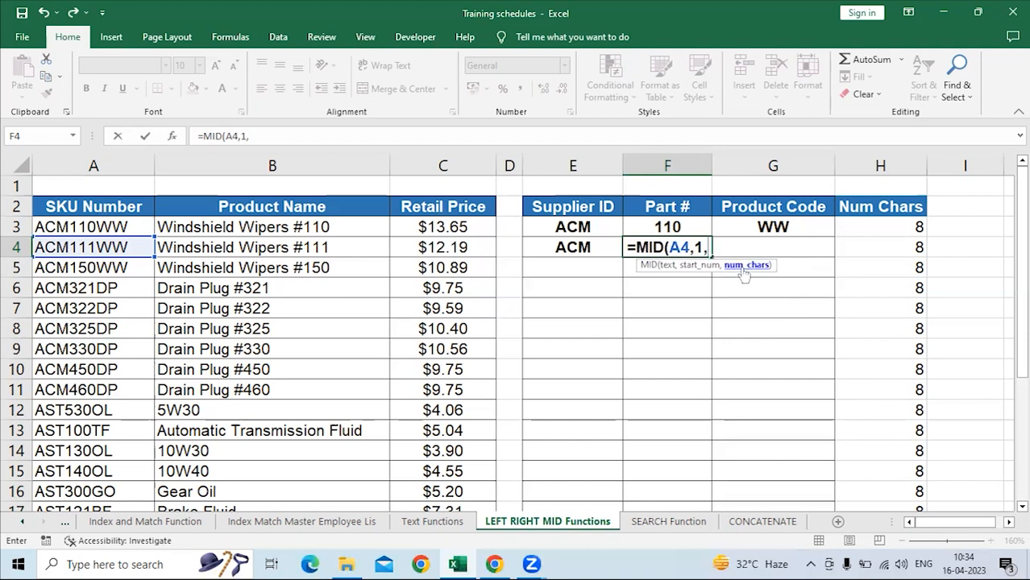
pyautogui.write('3')
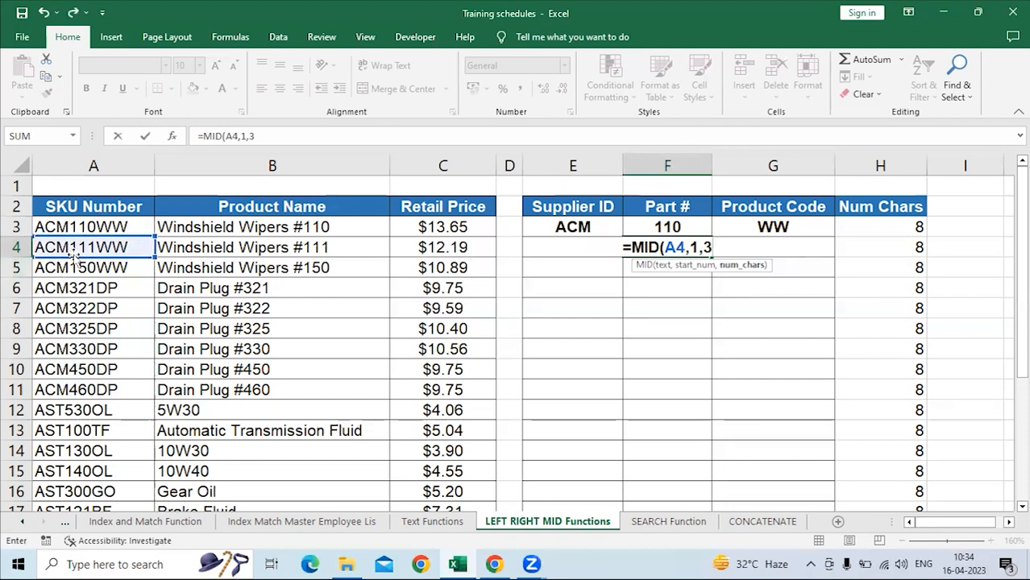
# Change the MID formula's start number to 4, enter =MID(A4,4,3) in F4 and reselect the cell.
pyautogui.click(696, 248)
pyautogui.press('BackSpace')
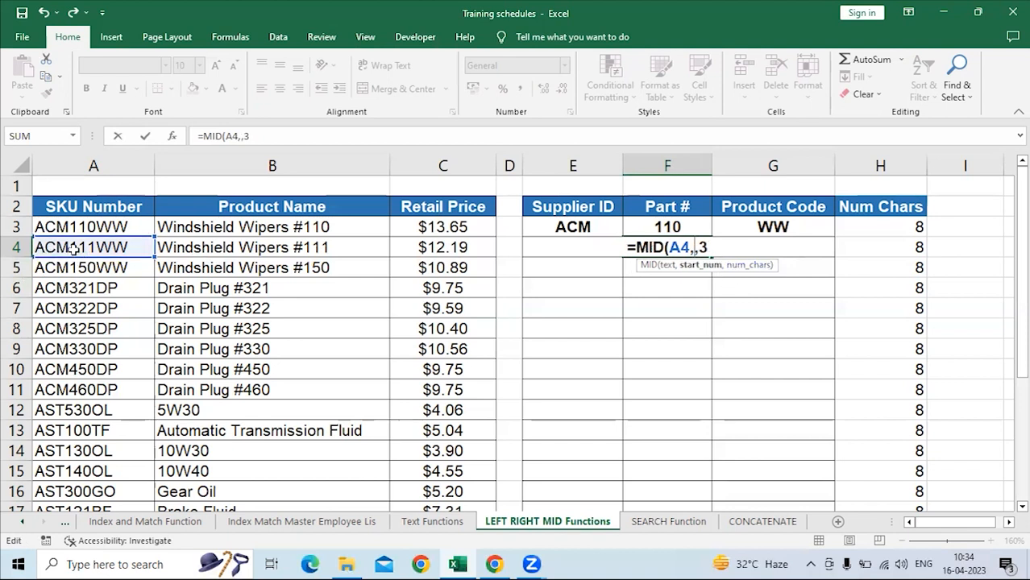
pyautogui.write('4')
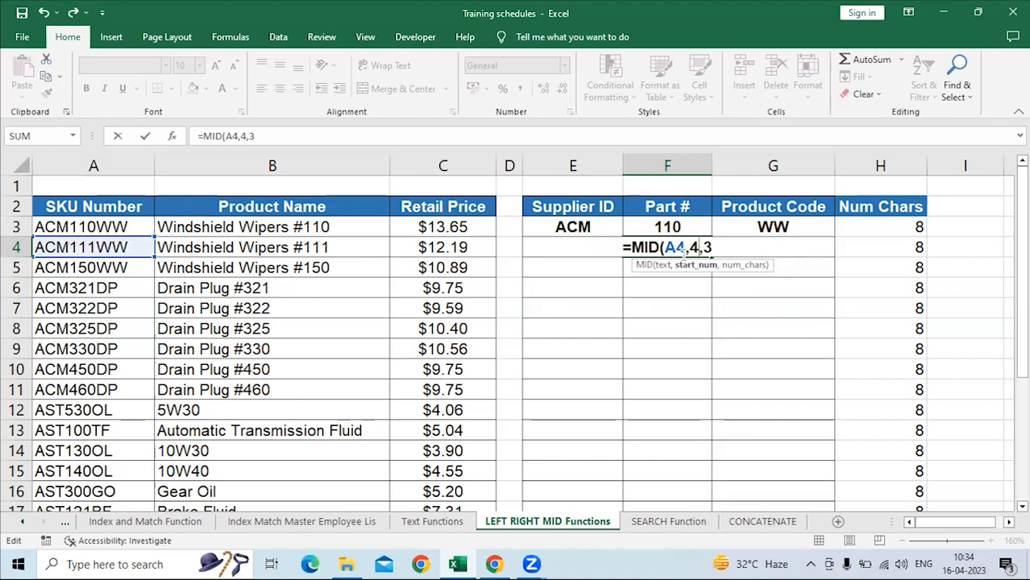
pyautogui.click(715, 248)
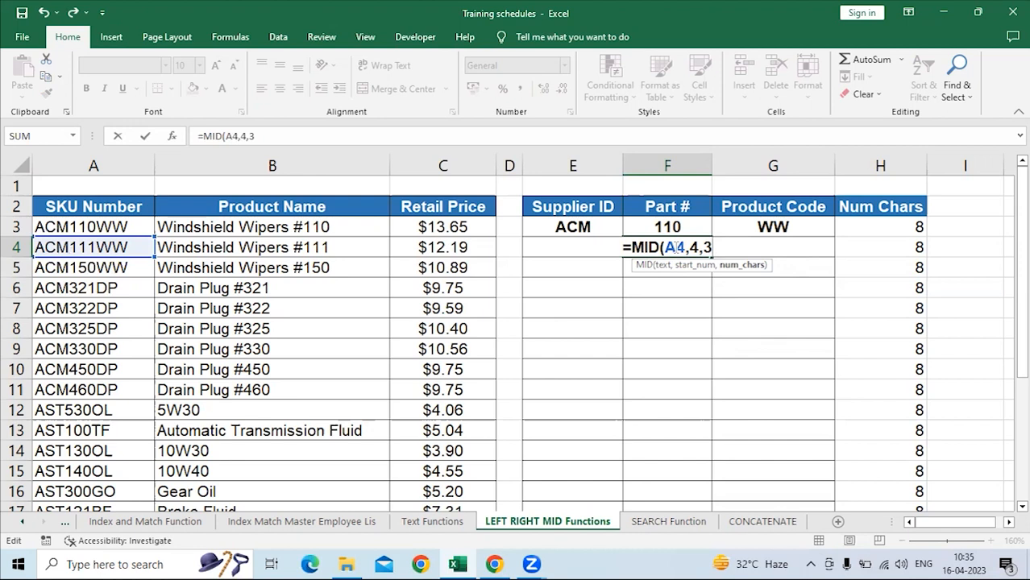
pyautogui.click(698, 248)
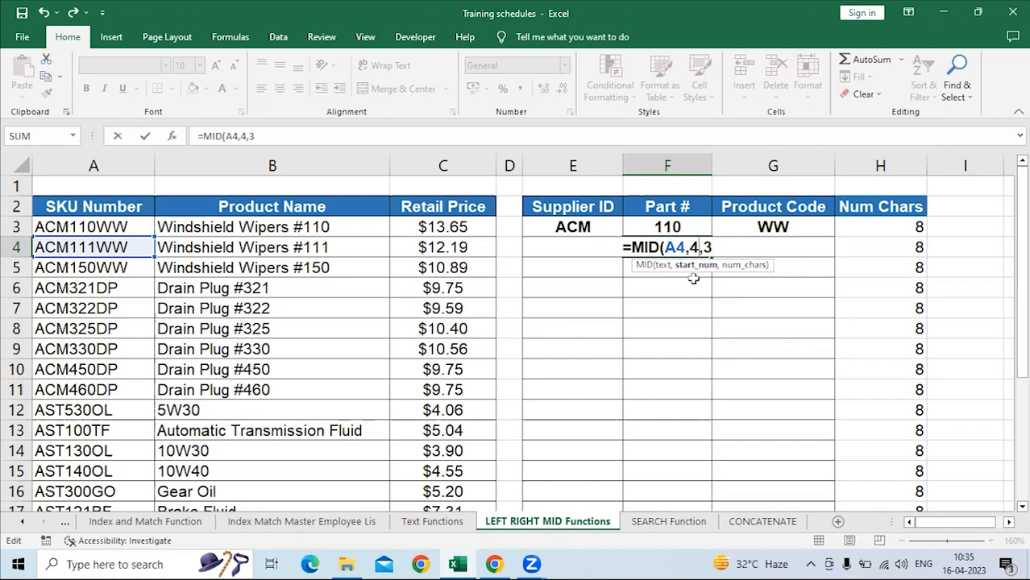
pyautogui.click(711, 248)
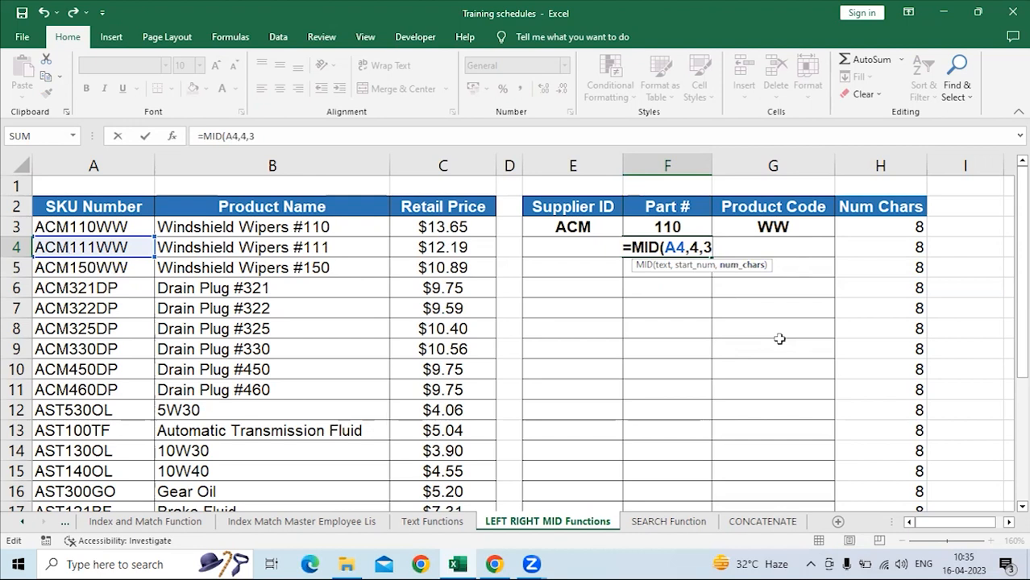
pyautogui.press('Return')
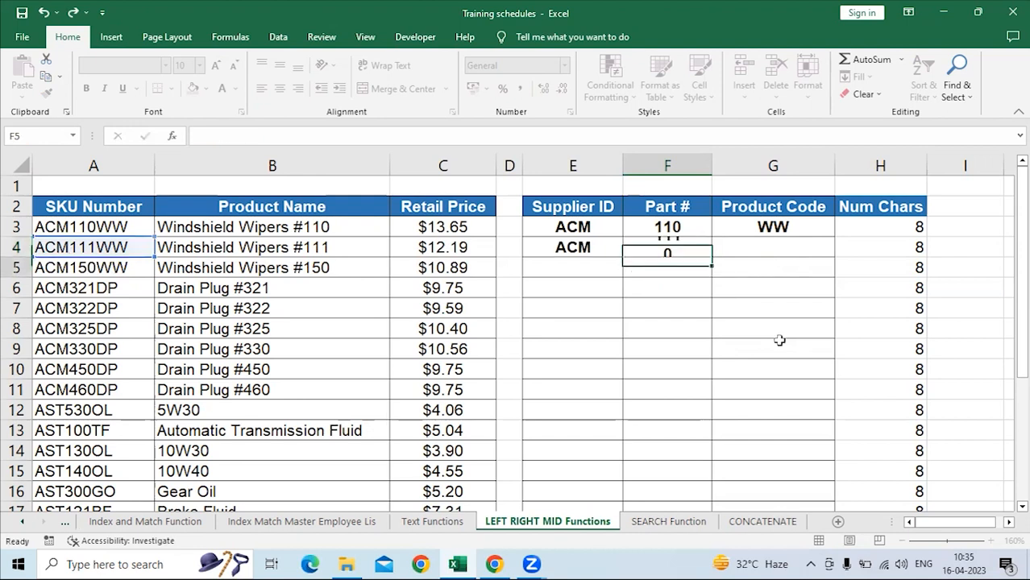
pyautogui.press('Up')
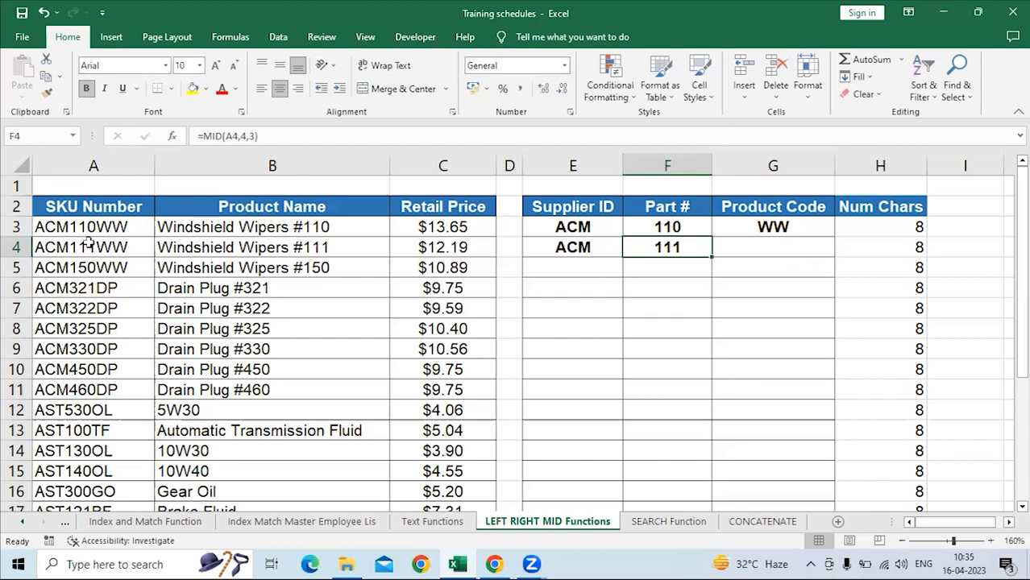
# Compare the arguments of the LEFT formula in E4 with those of the MID formula in F4.
pyautogui.click(573, 253)
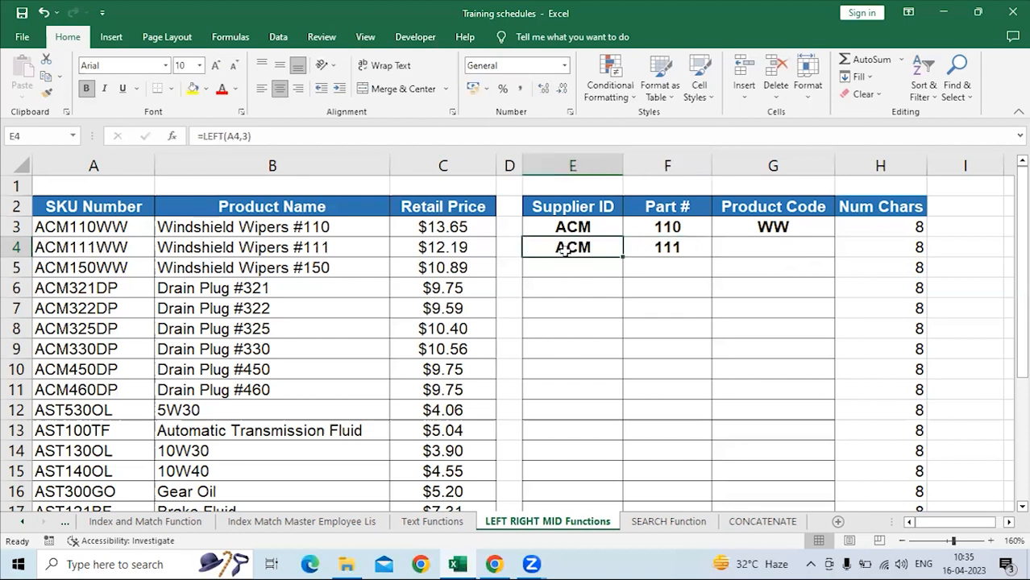
pyautogui.click(239, 137)
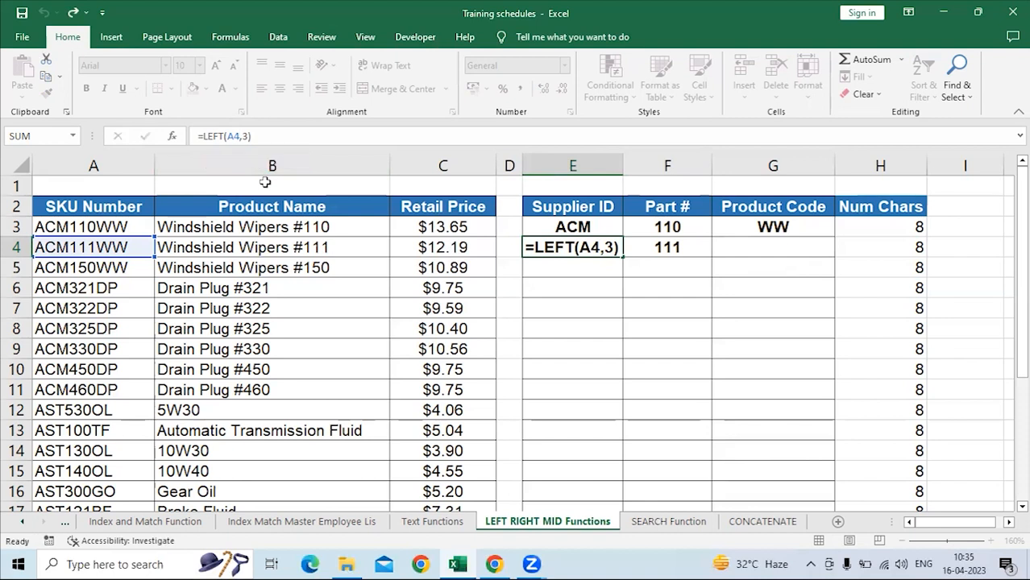
pyautogui.press('Return')
pyautogui.click(673, 249)
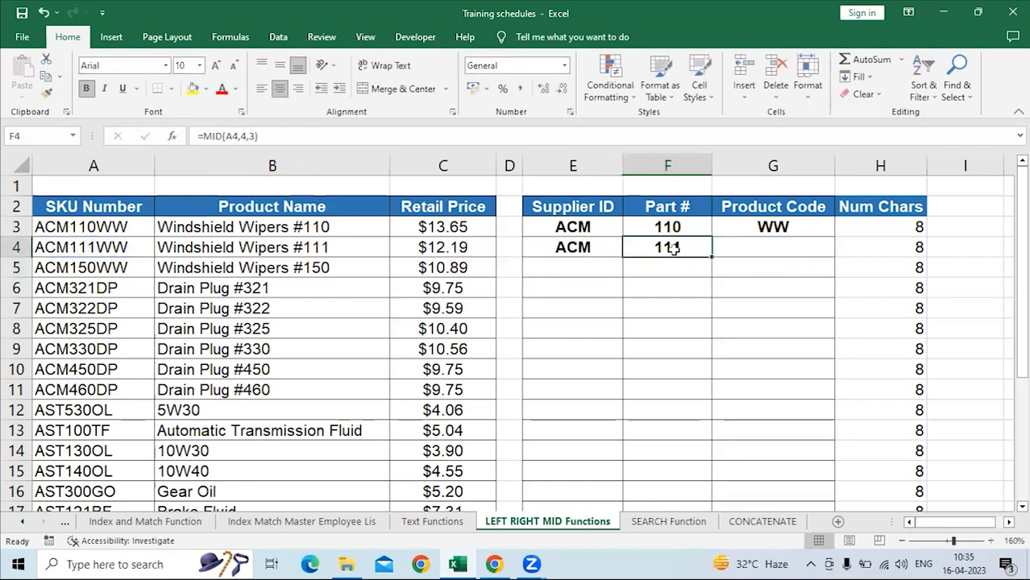
pyautogui.click(228, 136)
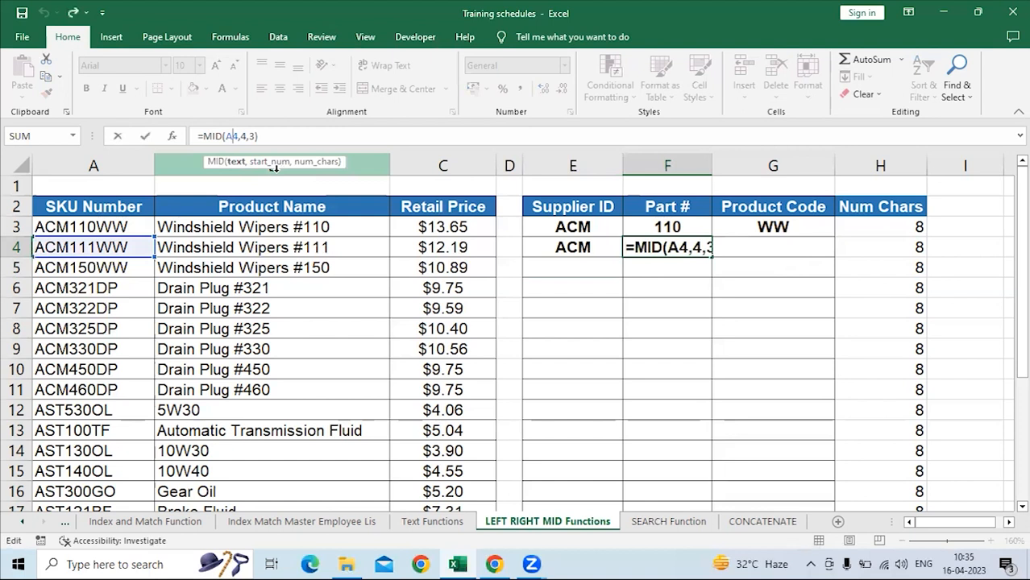
pyautogui.press('Return')
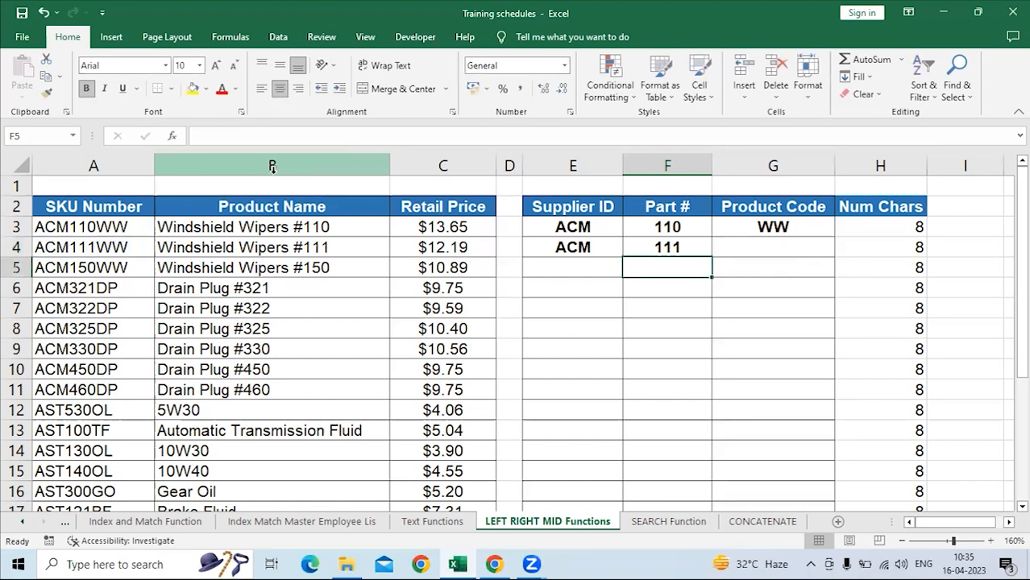
# Enter =RIGHT(A4,2) in G4 to extract the product code from the SKU number.
pyautogui.click(737, 248)
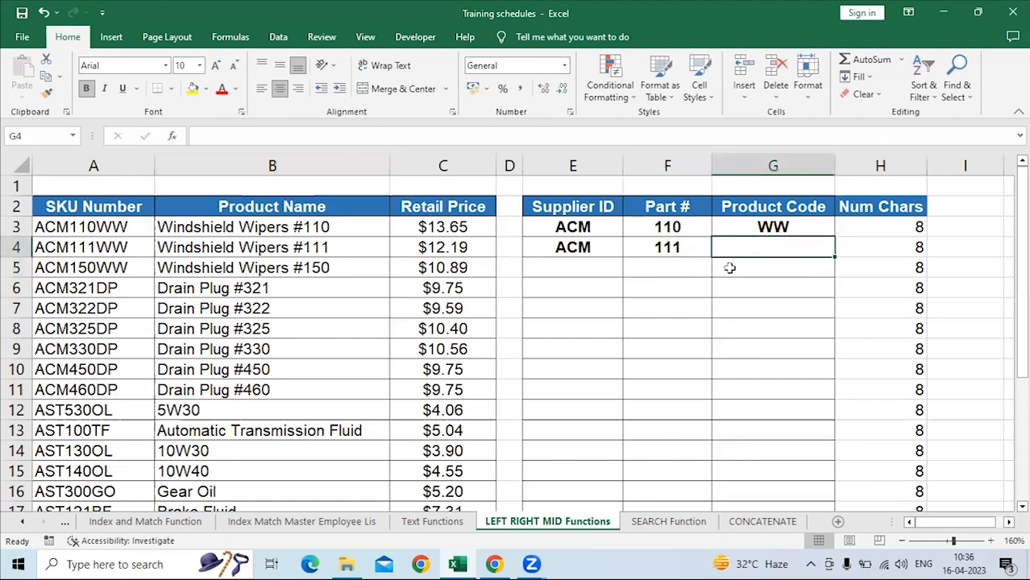
pyautogui.click(133, 268)
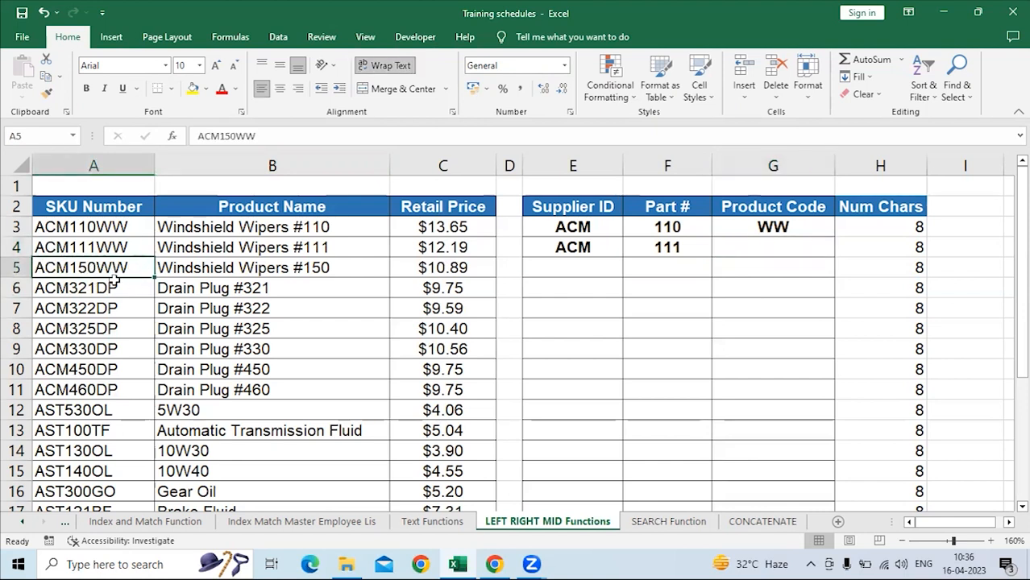
pyautogui.click(101, 248)
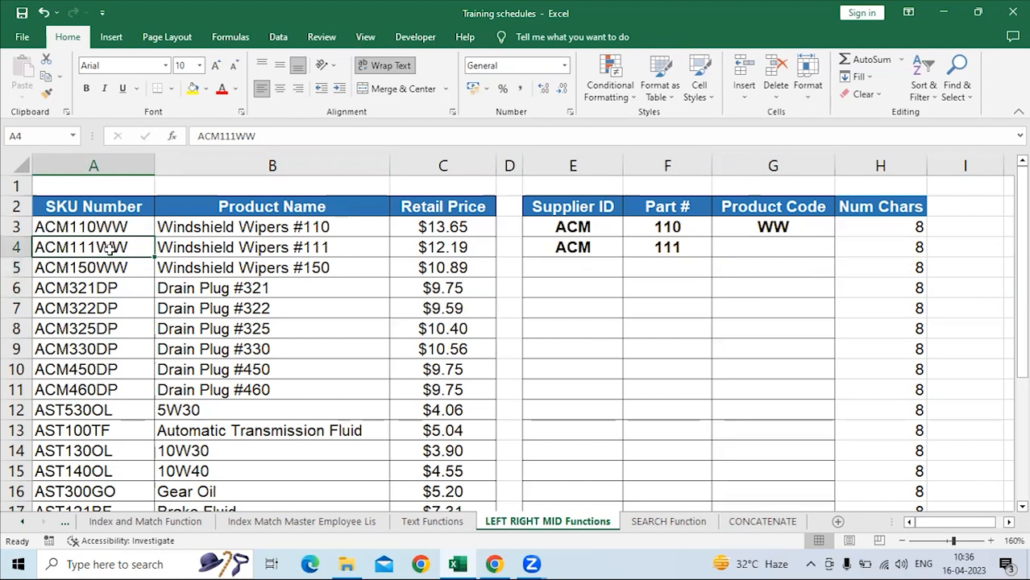
pyautogui.click(718, 252)
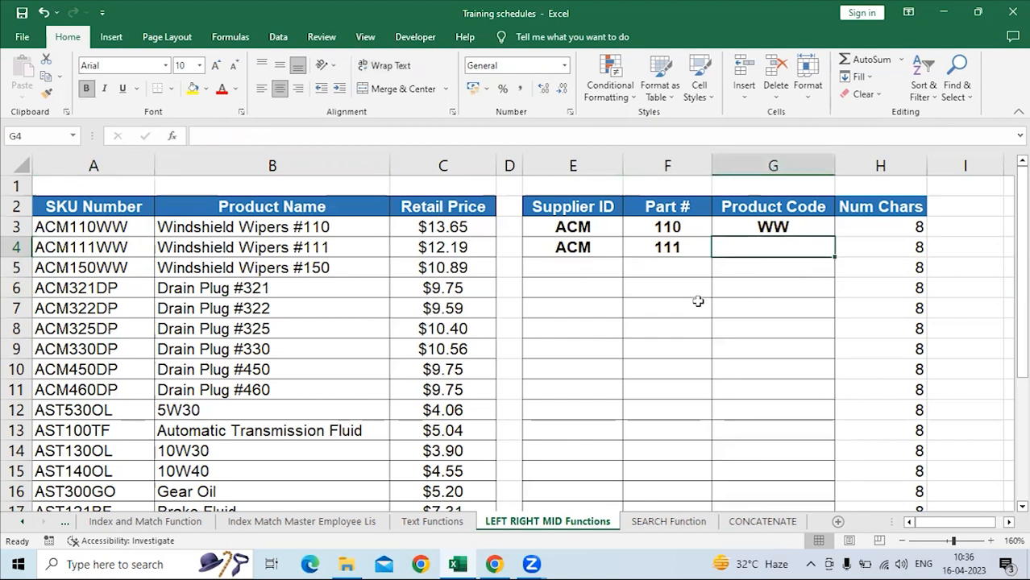
pyautogui.write('=')
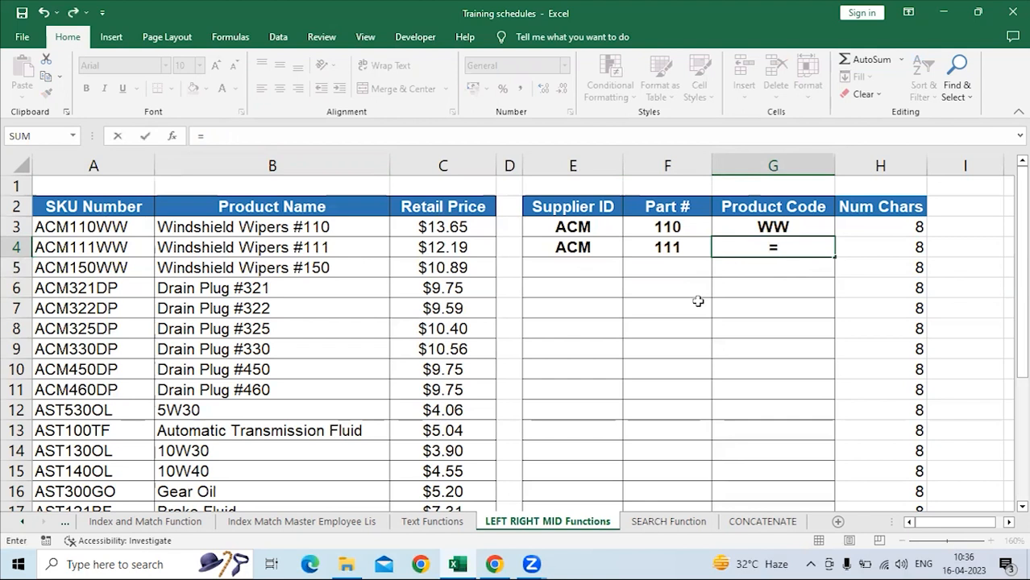
pyautogui.write('righ')
pyautogui.press('Tab')
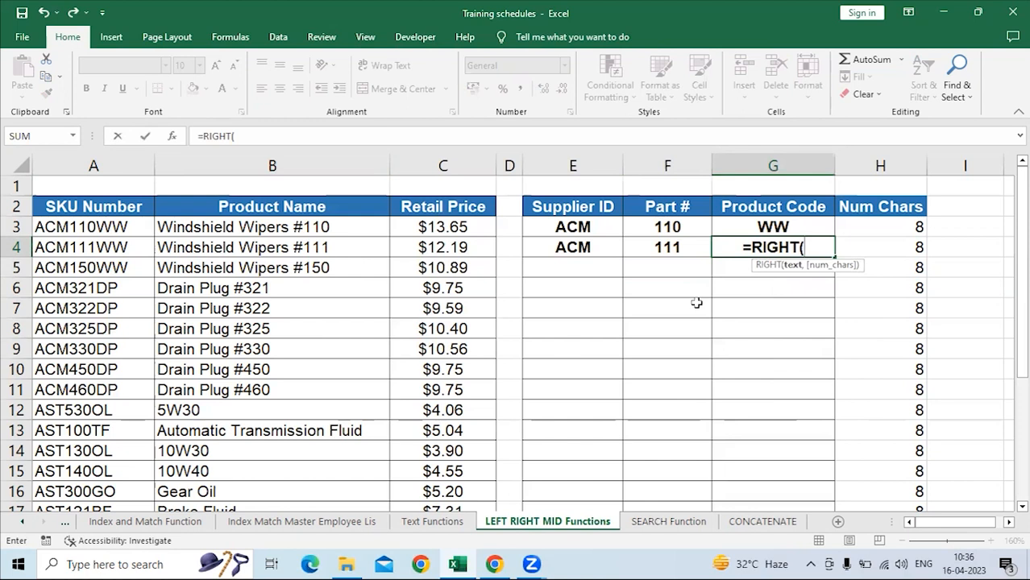
pyautogui.click(116, 246)
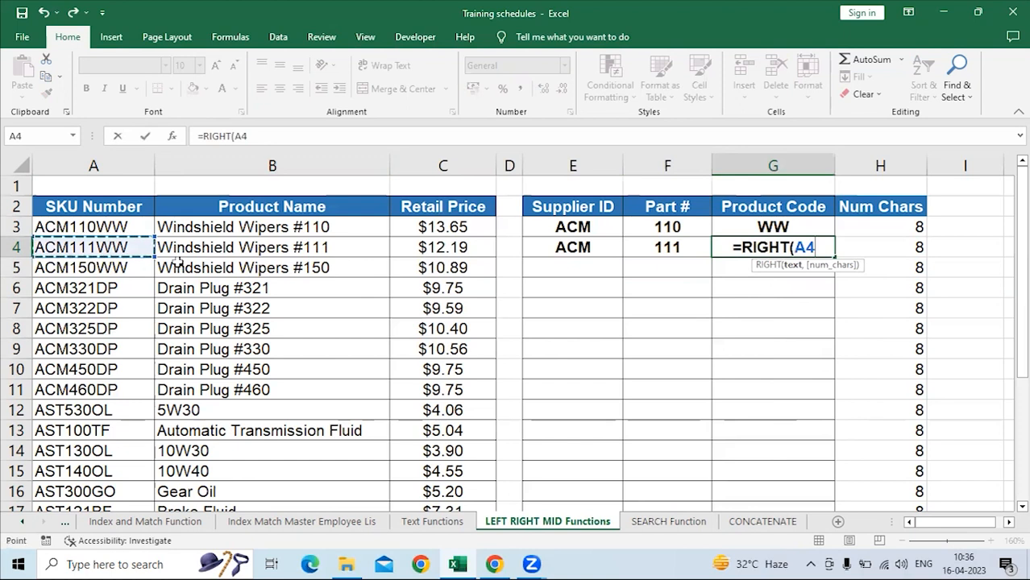
pyautogui.write(',')
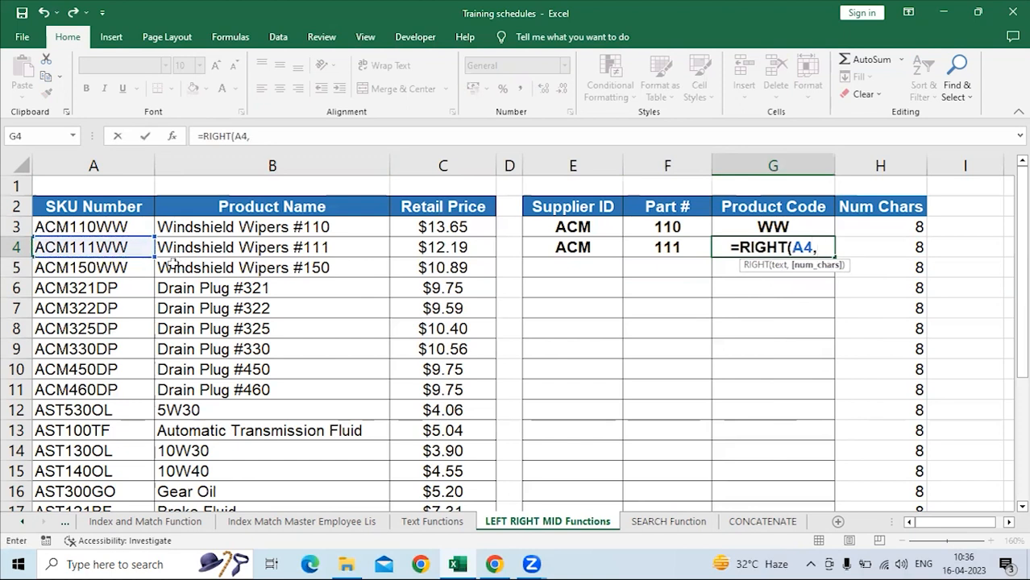
pyautogui.write('2')
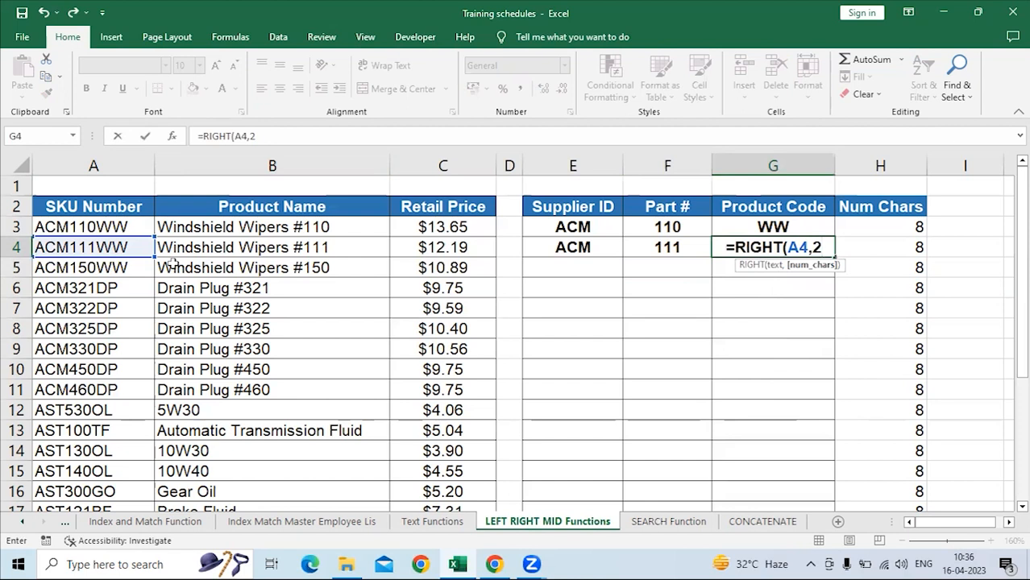
pyautogui.press('Return')
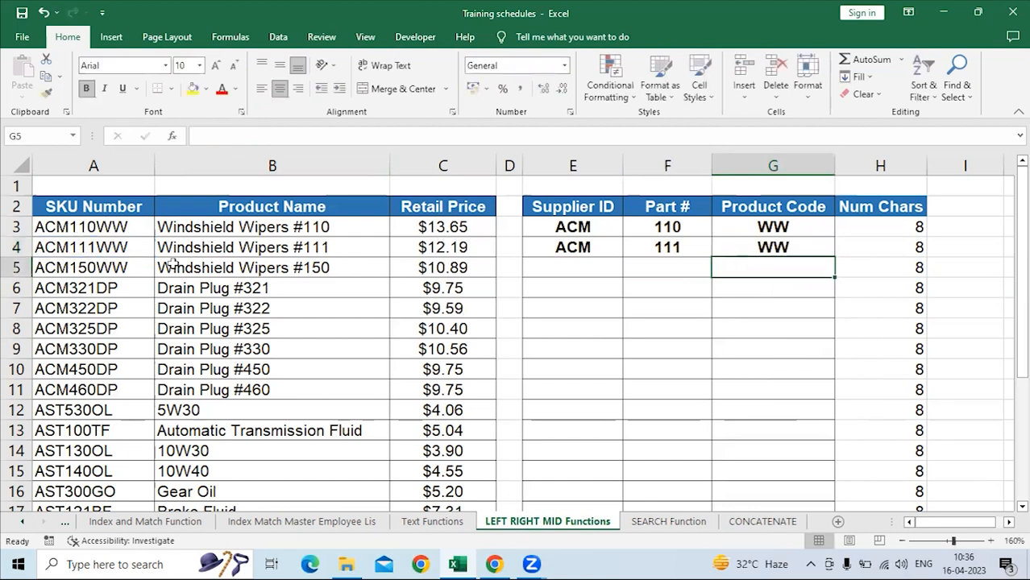
# Fill the formulas in E4:G4 down to row 26 and check the MID formula in F19.
pyautogui.moveTo(575, 247); pyautogui.dragTo(822, 249)
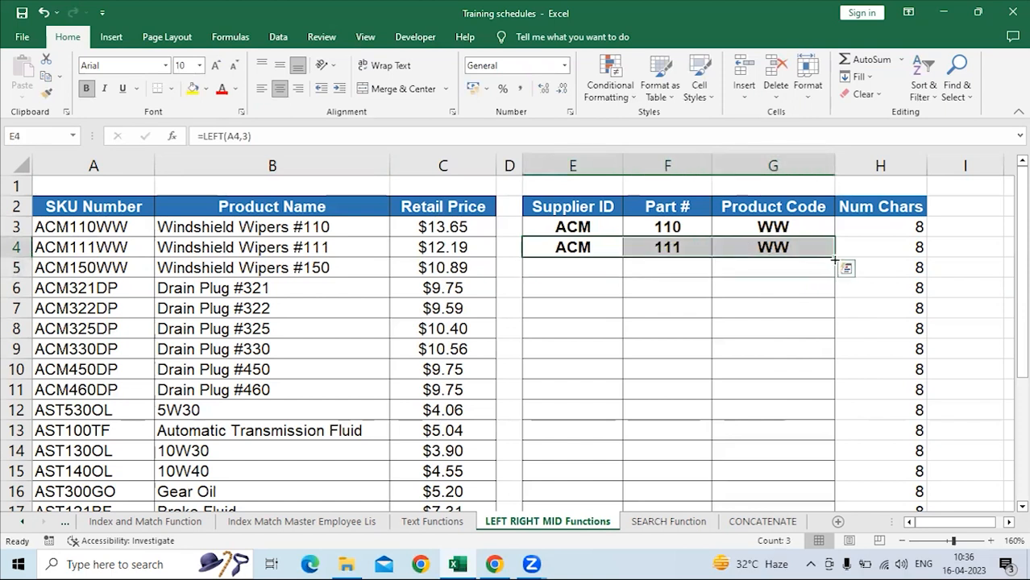
pyautogui.doubleClick(834, 257)
pyautogui.scroll(-5, 706, 362)
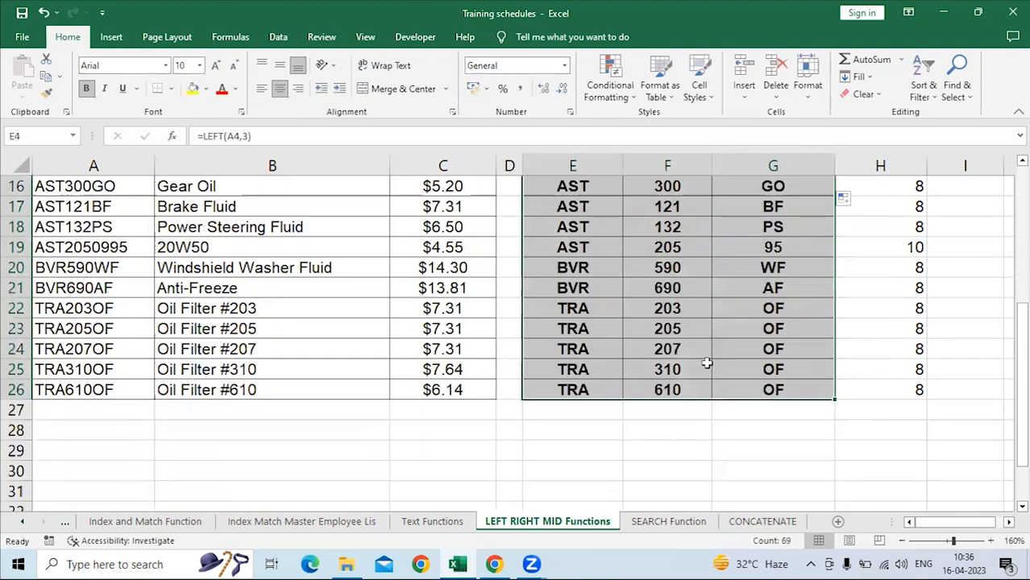
pyautogui.scroll(1, 707, 364)
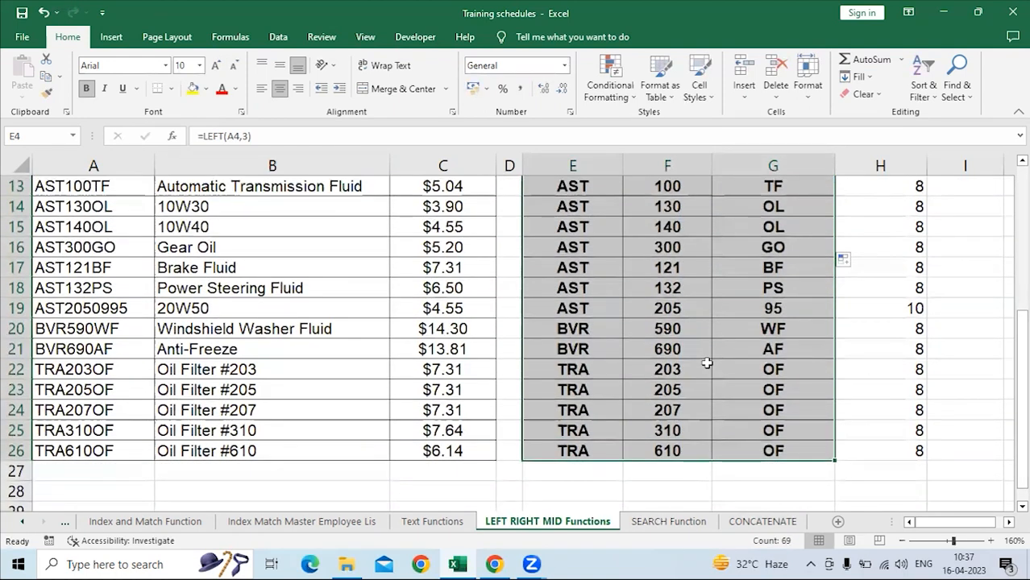
pyautogui.click(677, 307)
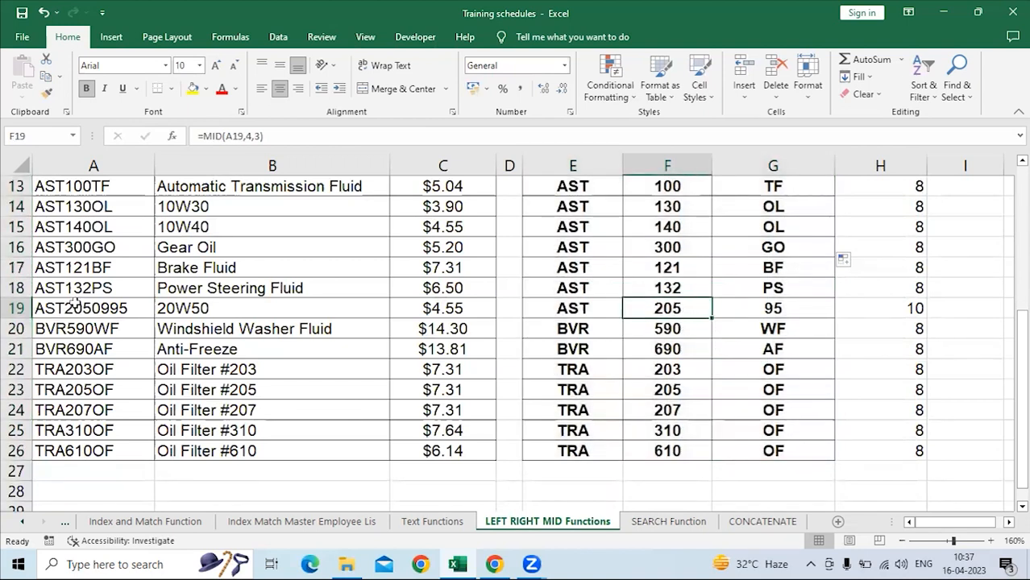
# Compare the SKU number in A19 with the LEN formula for its length in H19.
pyautogui.click(13, 308)
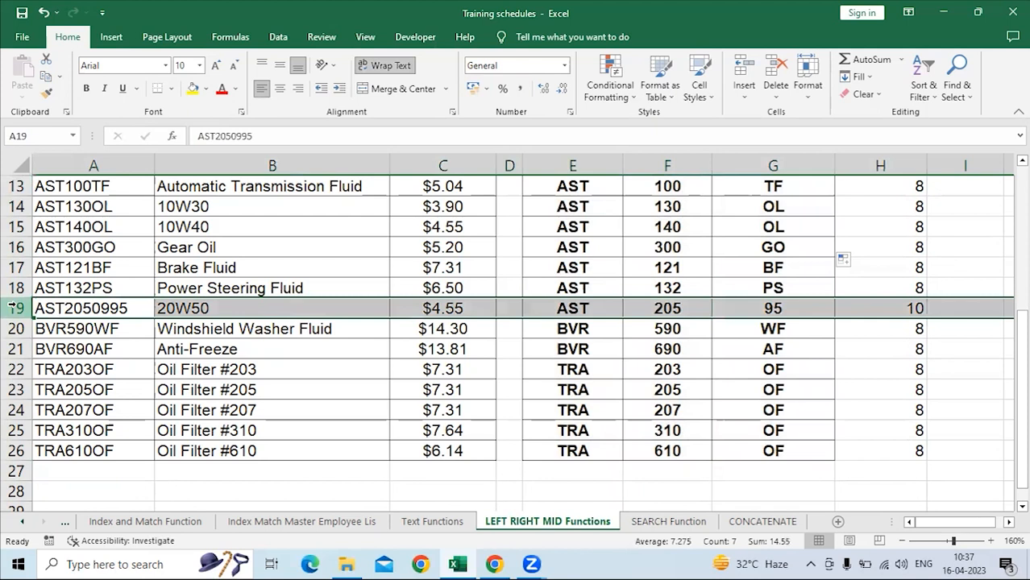
pyautogui.click(888, 308)
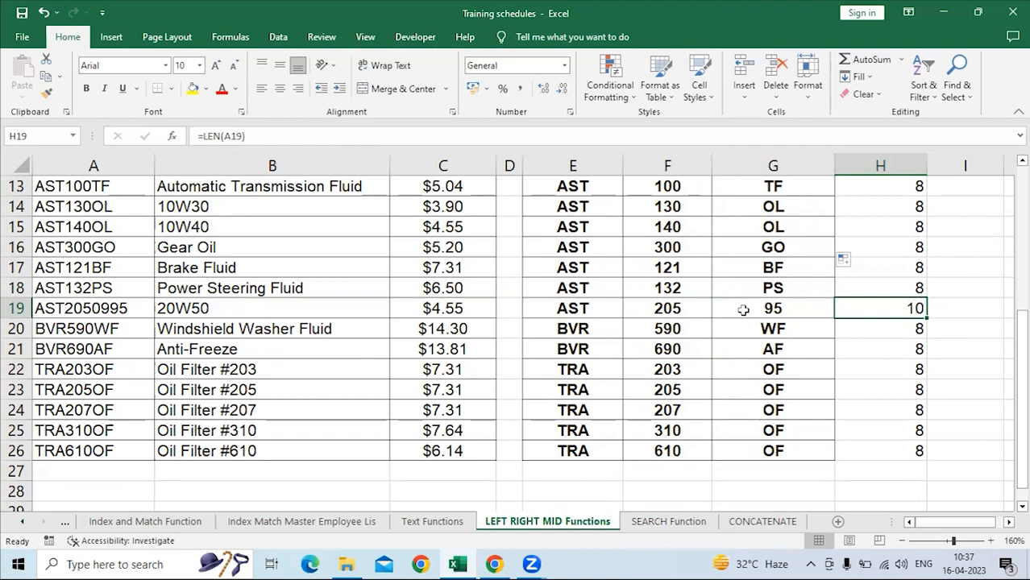
pyautogui.click(87, 311)
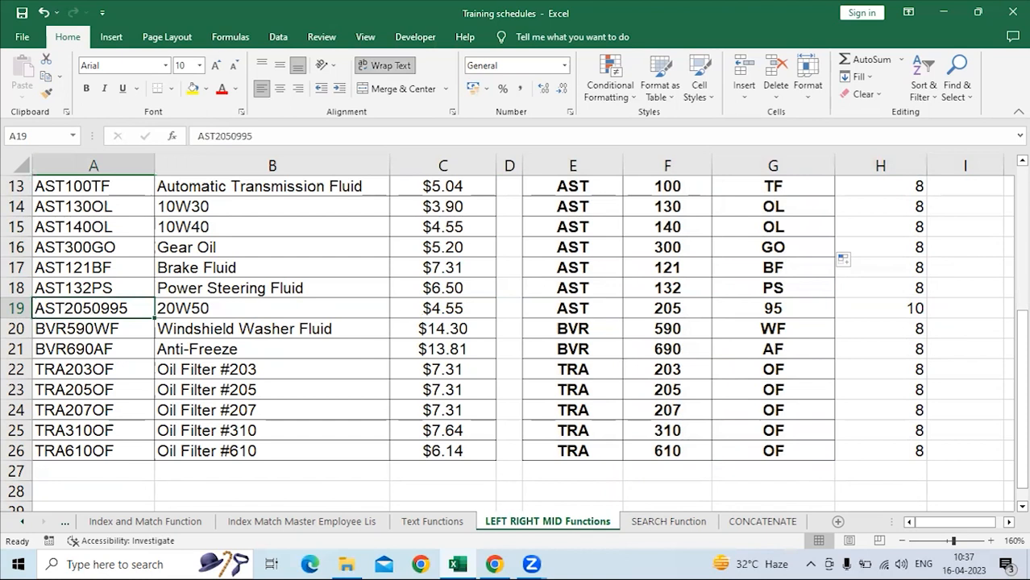
pyautogui.click(880, 311)
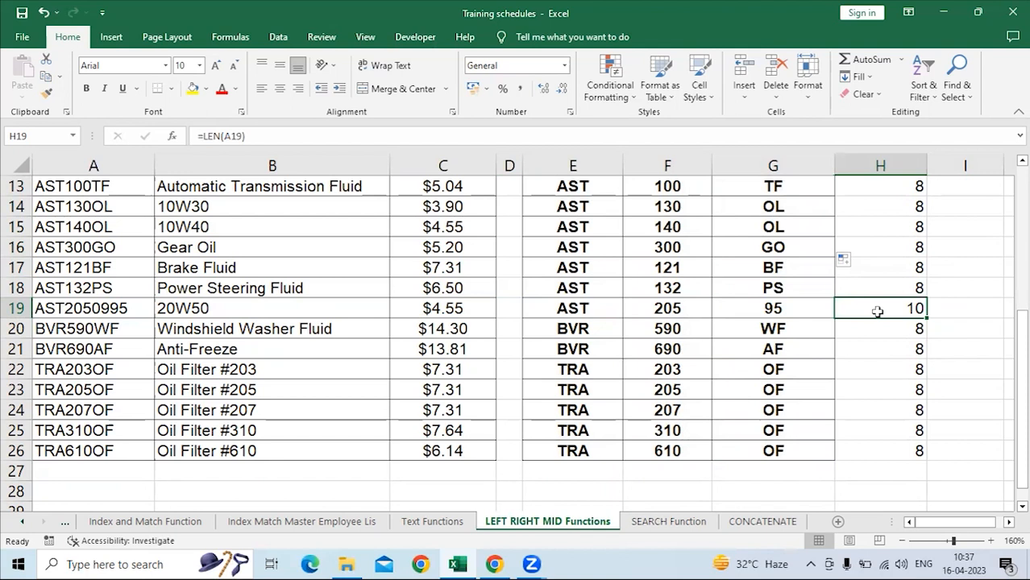
pyautogui.click(99, 306)
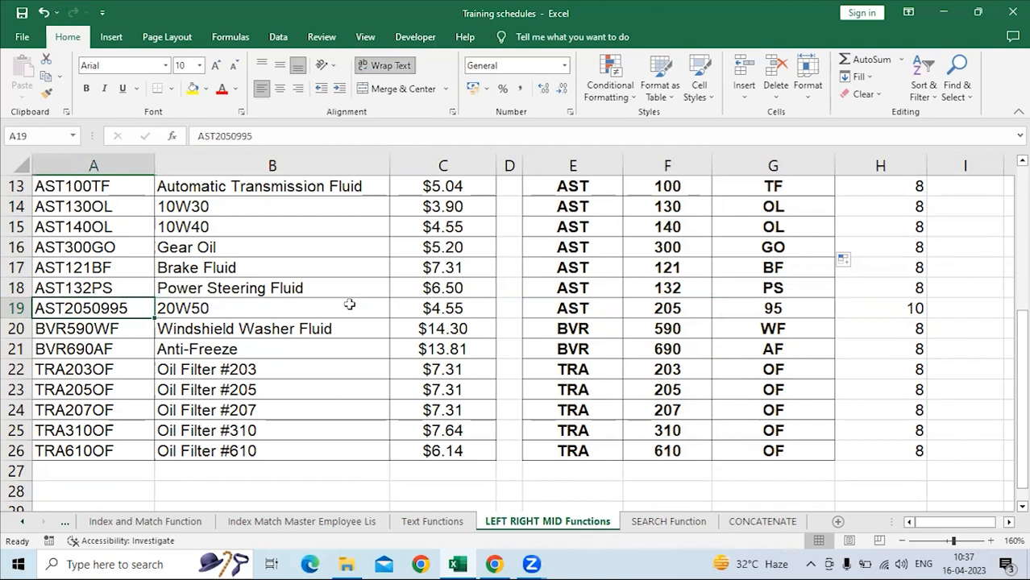
pyautogui.click(882, 308)
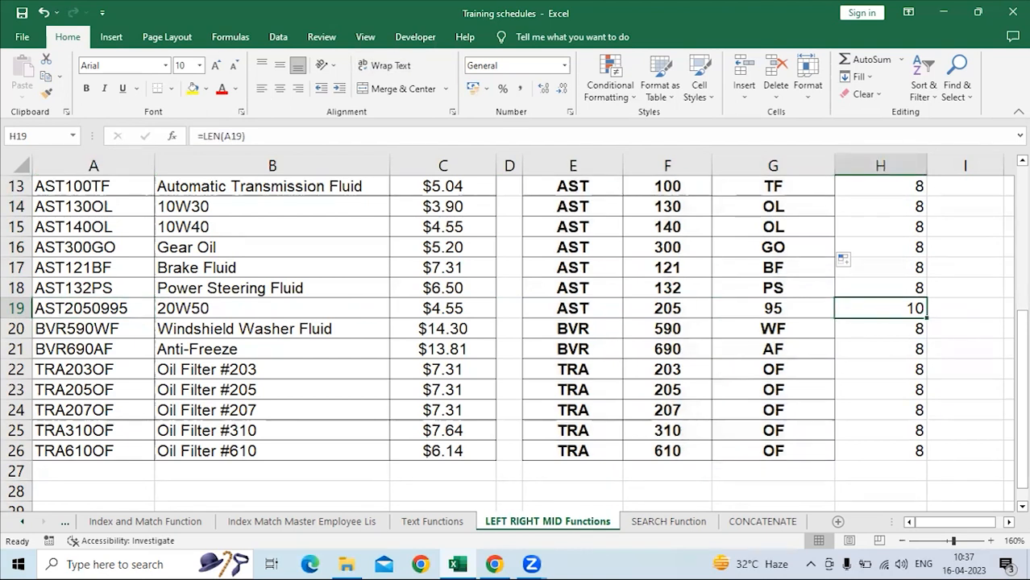
pyautogui.click(69, 310)
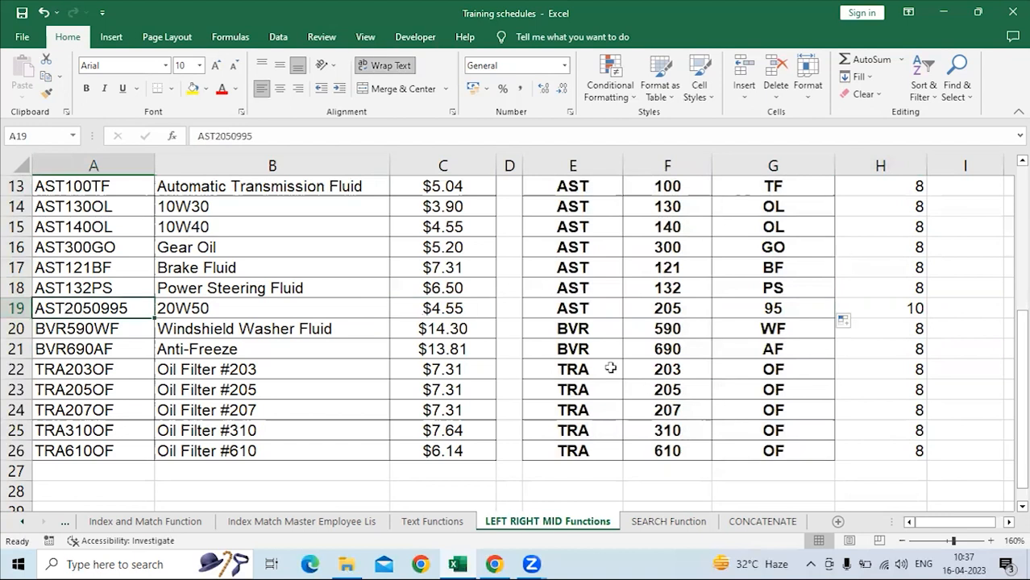
pyautogui.scroll(4, 589, 322)
pyautogui.scroll(-5, 573, 313)
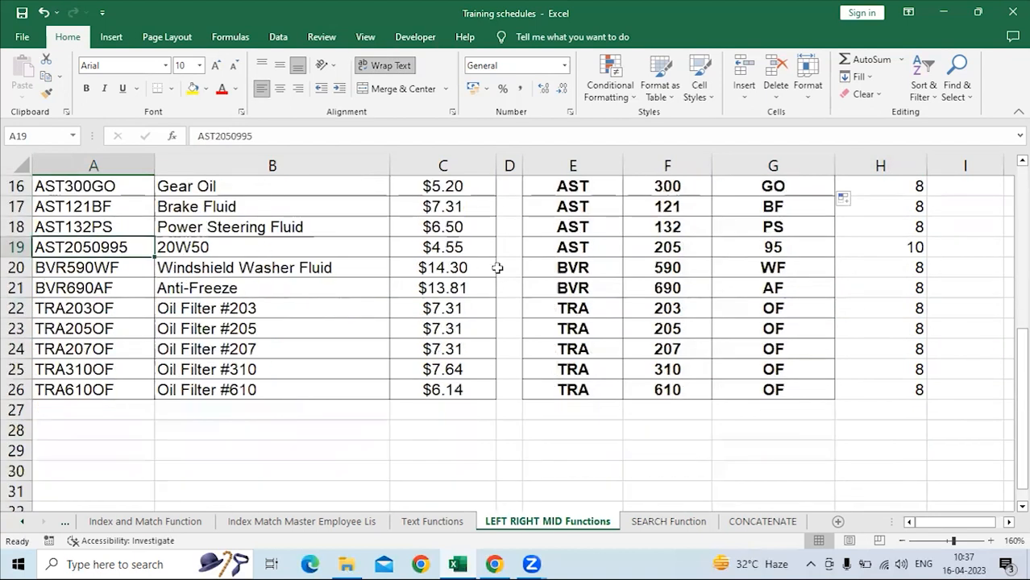
# Inspect the LEFT, MID and RIGHT formulas that split the SKU number in row 19.
pyautogui.click(584, 248)
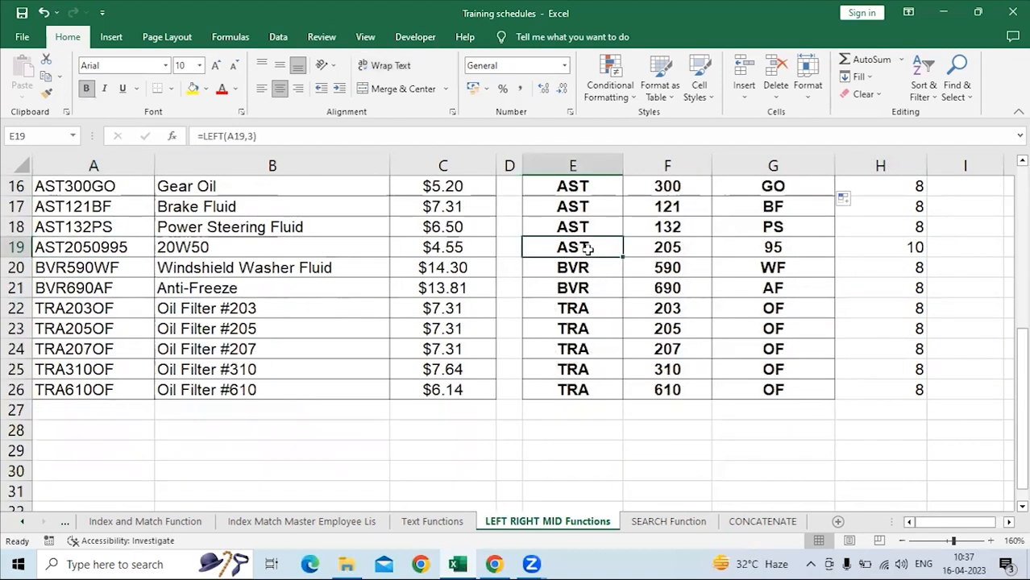
pyautogui.click(669, 249)
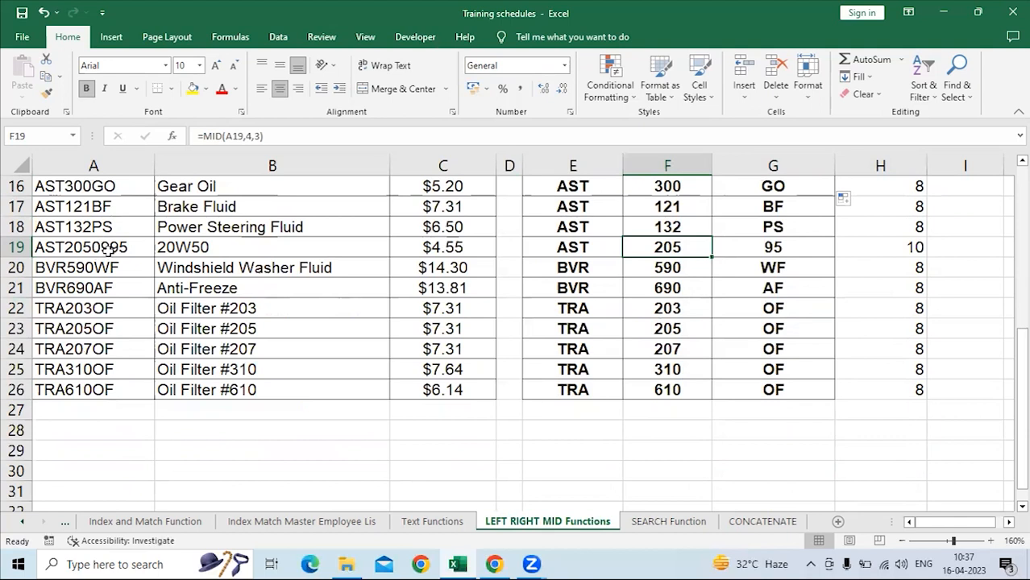
pyautogui.click(773, 248)
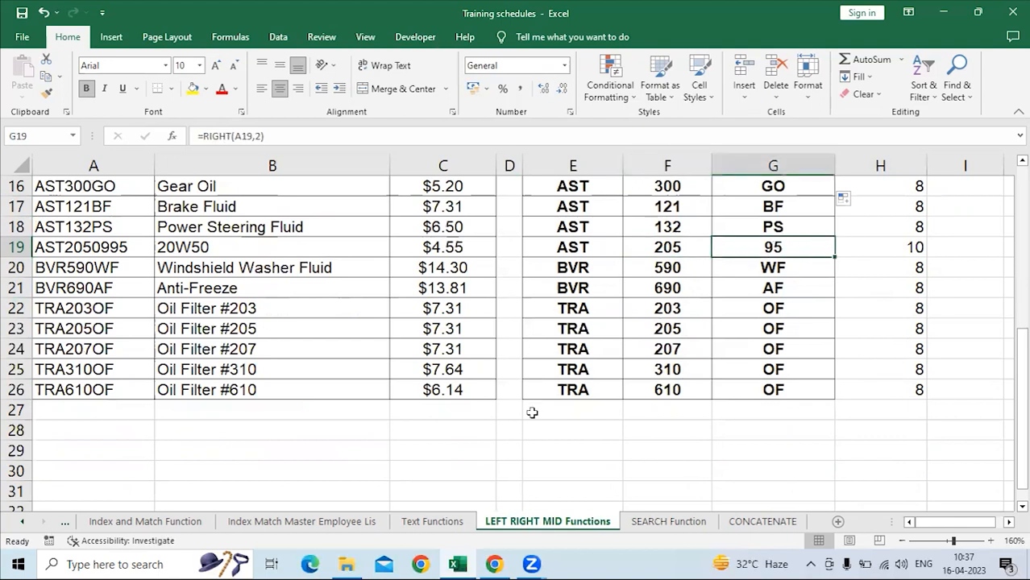
pyautogui.click(748, 268)
pyautogui.click(745, 247)
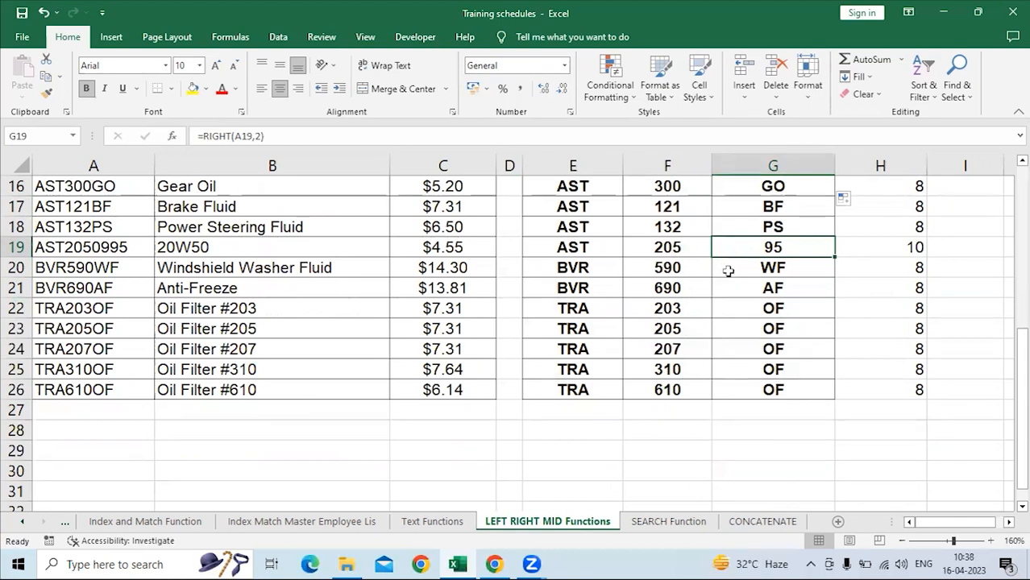
# Copy the SKU number from A19 into A29 below the table.
pyautogui.click(72, 252)
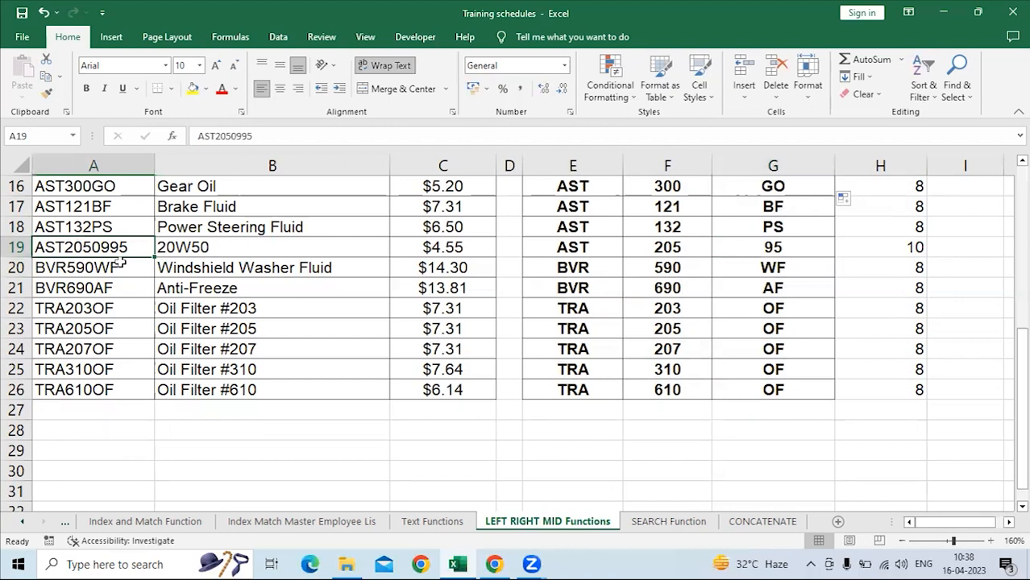
pyautogui.hotkey('ctrl', 'c')
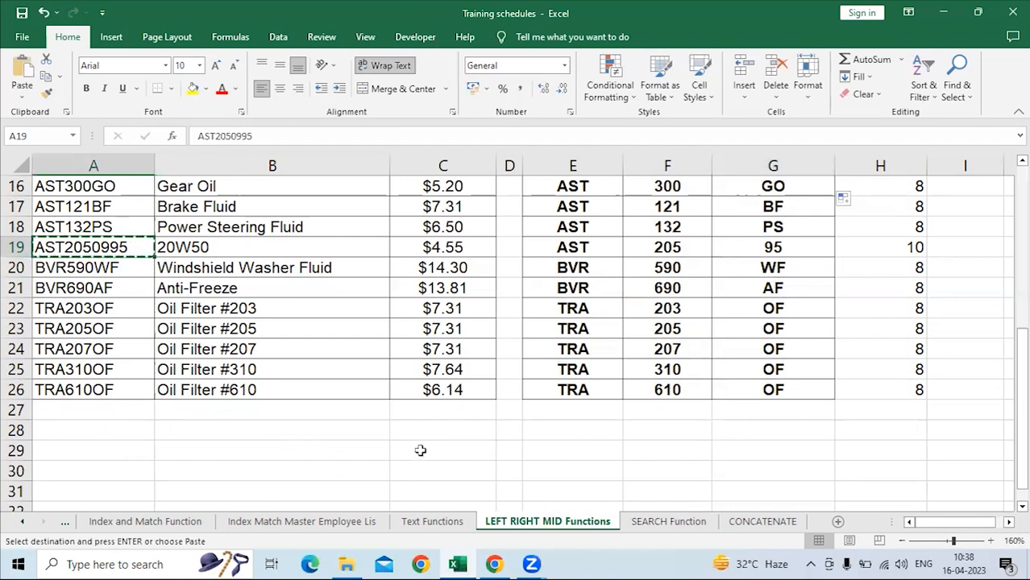
pyautogui.click(104, 458)
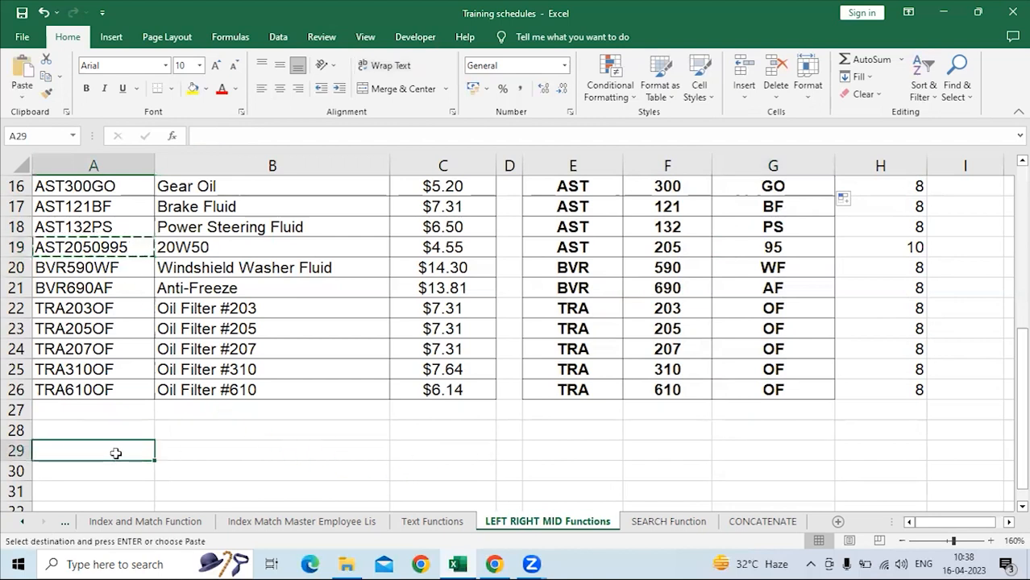
pyautogui.hotkey('ctrl', 'v')
pyautogui.click(249, 453)
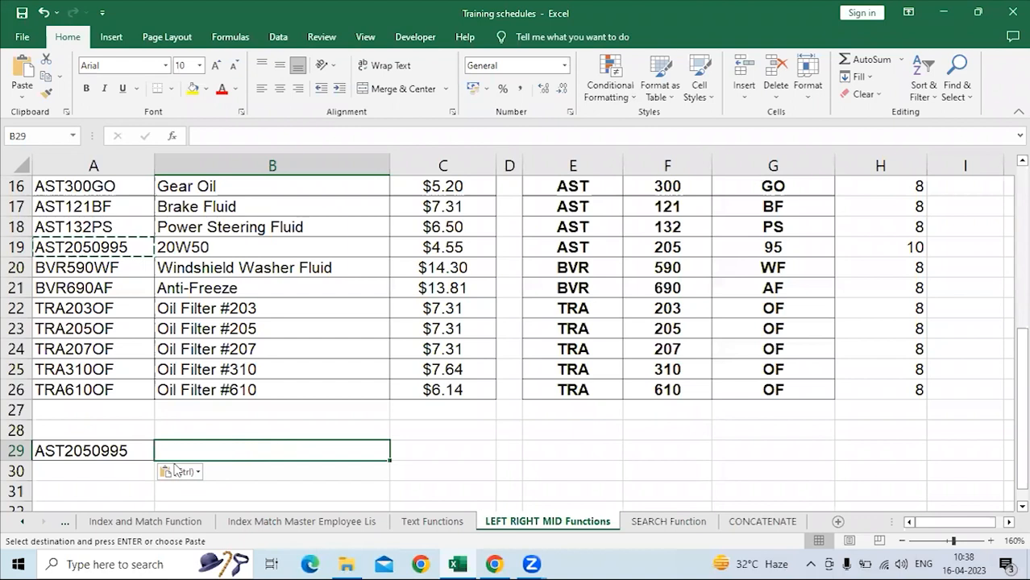
pyautogui.click(105, 449)
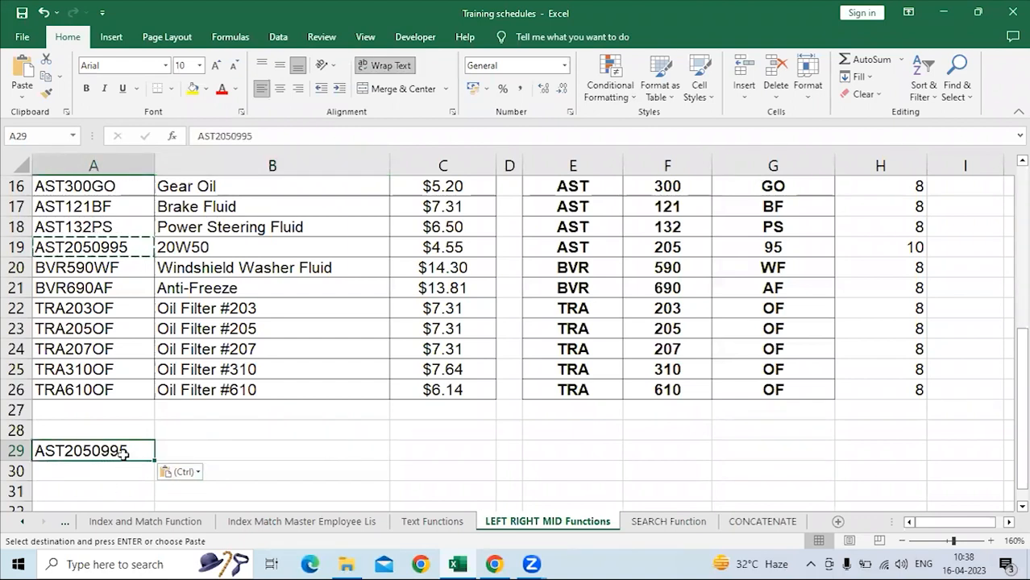
# Enter =RIGHT(A29,4) in B29 to extract the last four characters of the copied SKU number.
pyautogui.click(201, 454)
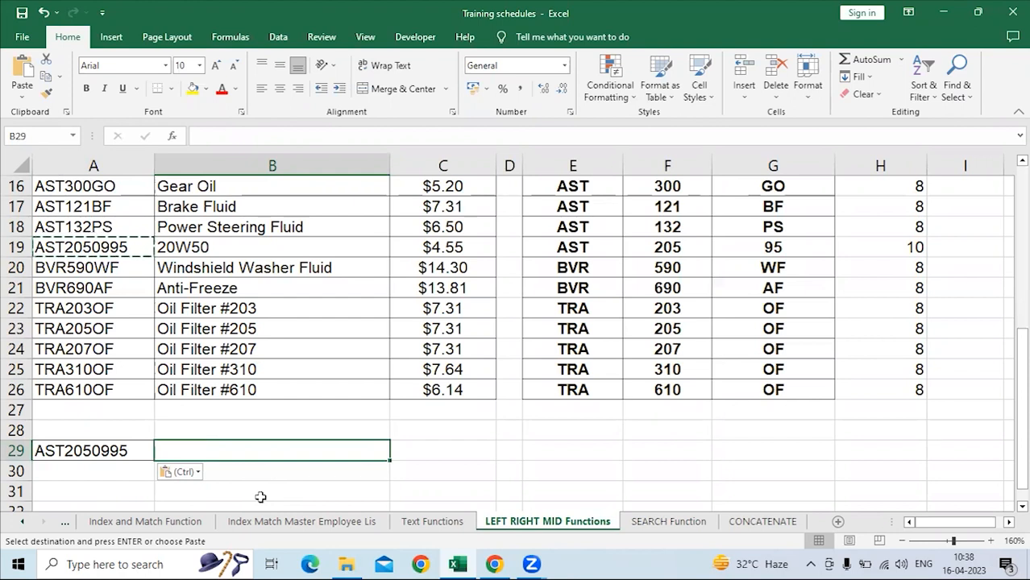
pyautogui.write('=rig')
pyautogui.press('Tab')
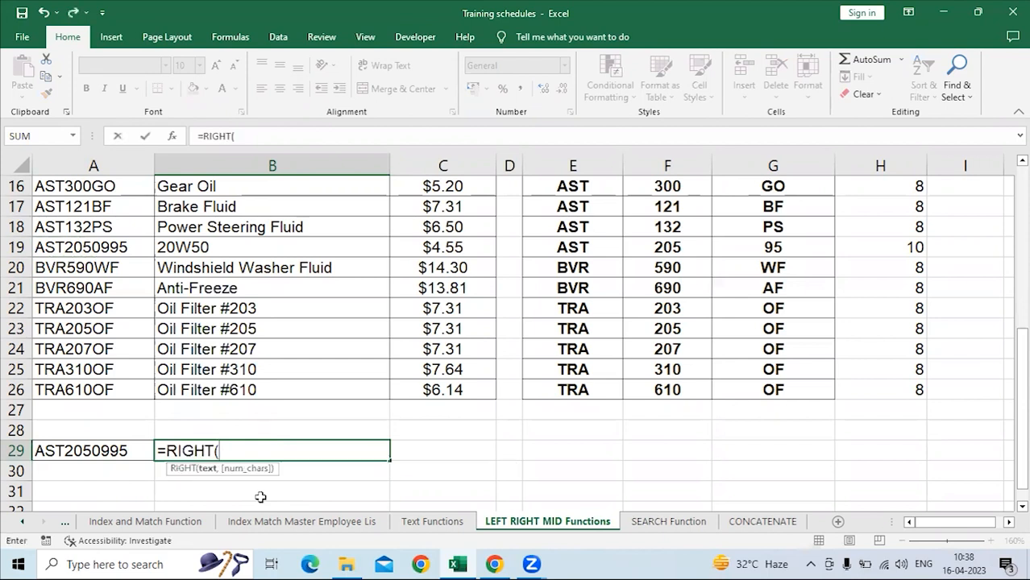
pyautogui.click(133, 453)
pyautogui.write(',')
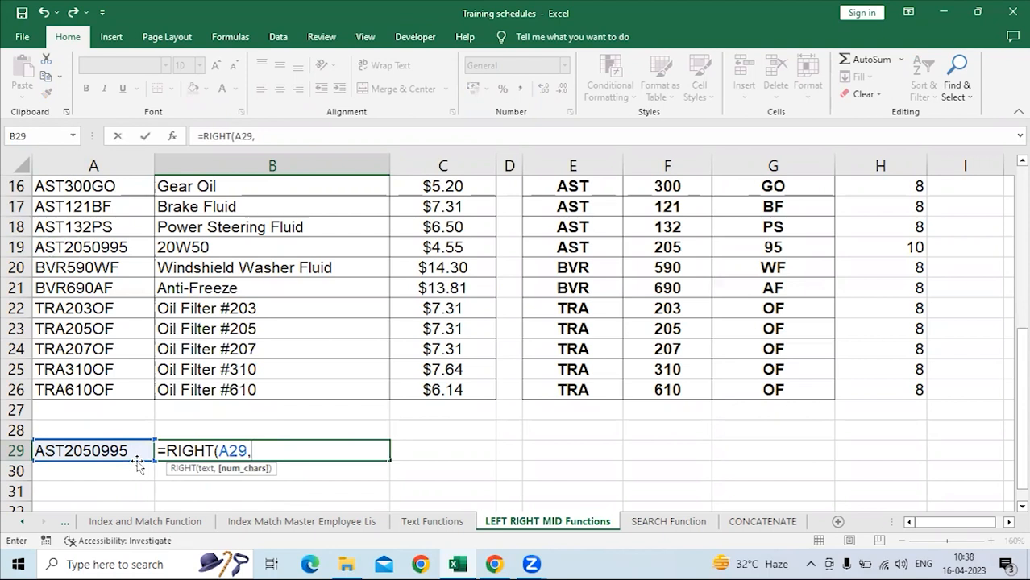
pyautogui.write('4')
pyautogui.press('Return')
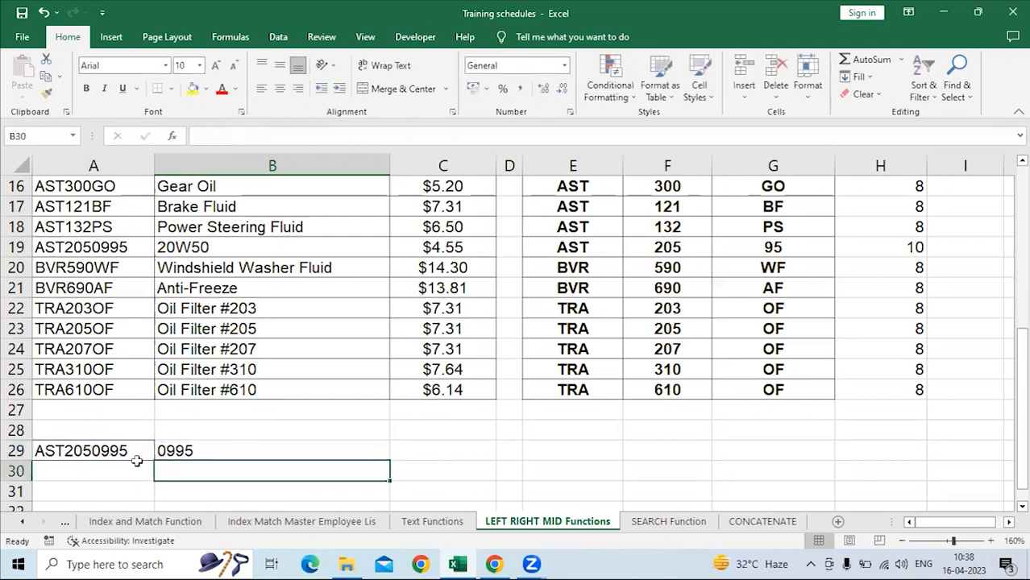
pyautogui.click(226, 446)
pyautogui.click(100, 471)
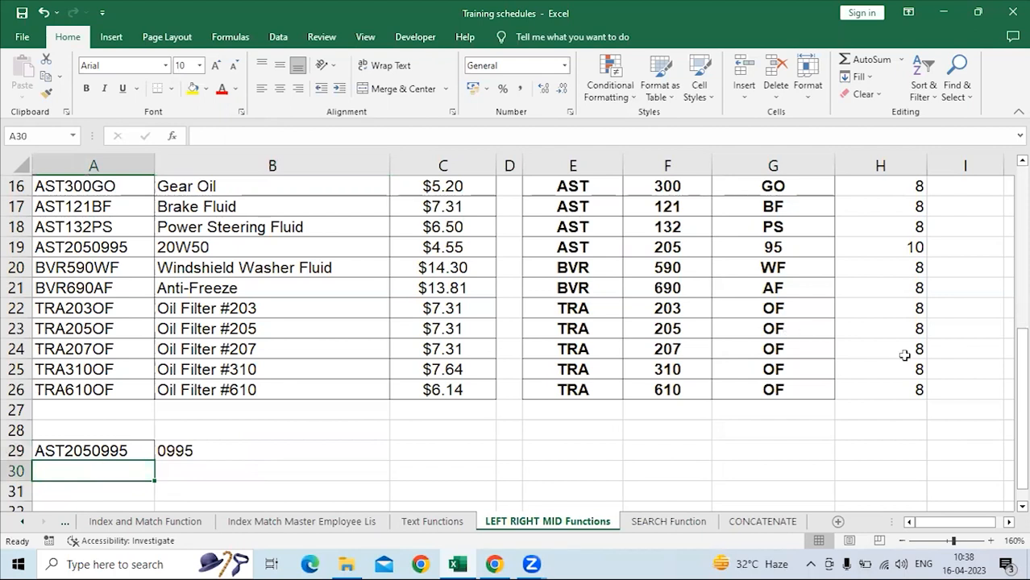
# Review the character counts in the Num Chars column and the extracted parts in E19:G19.
pyautogui.scroll(5, 899, 353)
pyautogui.moveTo(881, 228); pyautogui.dragTo(874, 426)
pyautogui.scroll(-4, 873, 420)
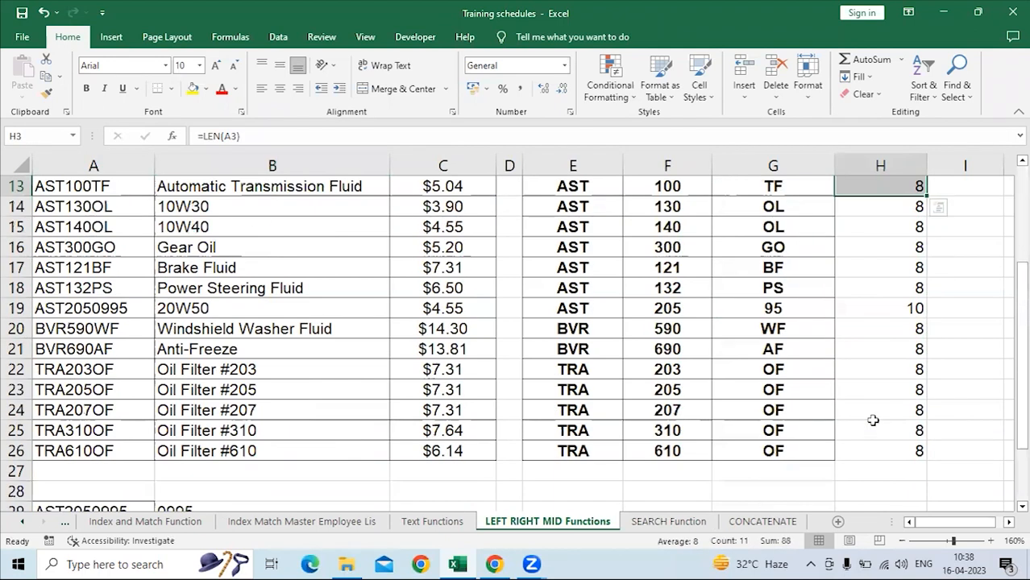
pyautogui.click(869, 307)
pyautogui.moveTo(774, 308); pyautogui.dragTo(527, 307)
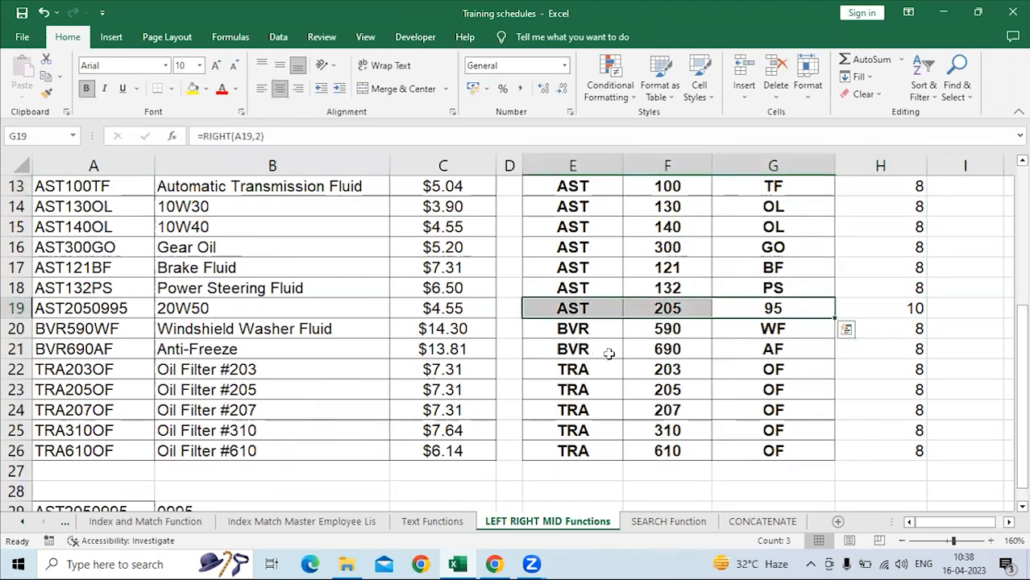
pyautogui.click(663, 355)
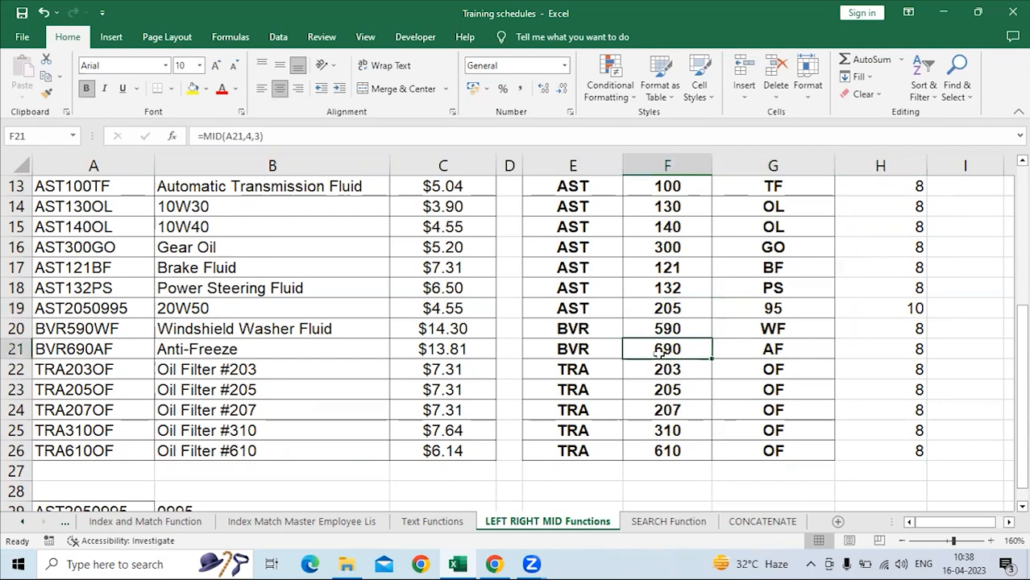
# Compare the RIGHT formula in G19 with the SKU number in A19 and the LEN formula in H19.
pyautogui.click(746, 303)
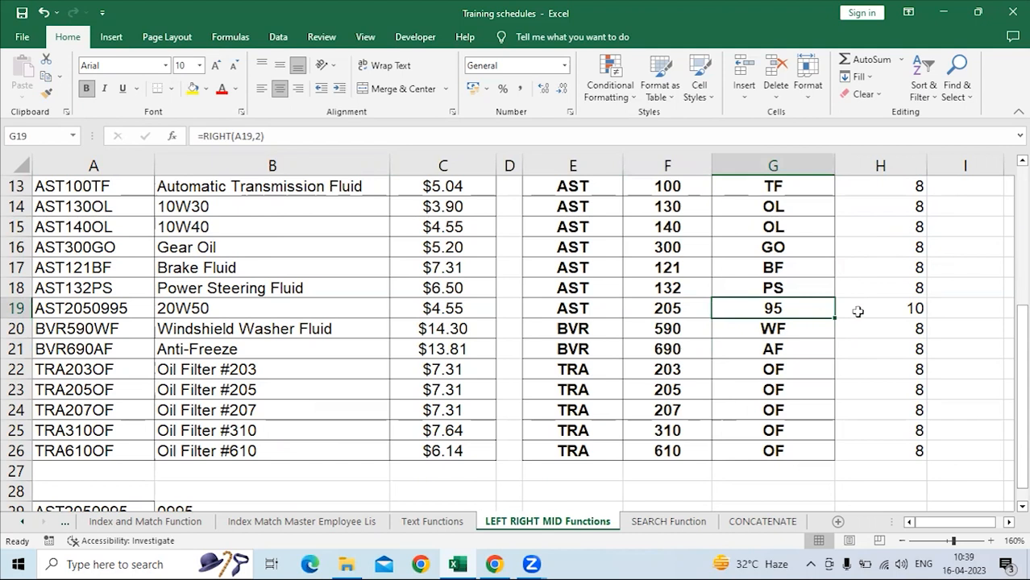
pyautogui.click(97, 308)
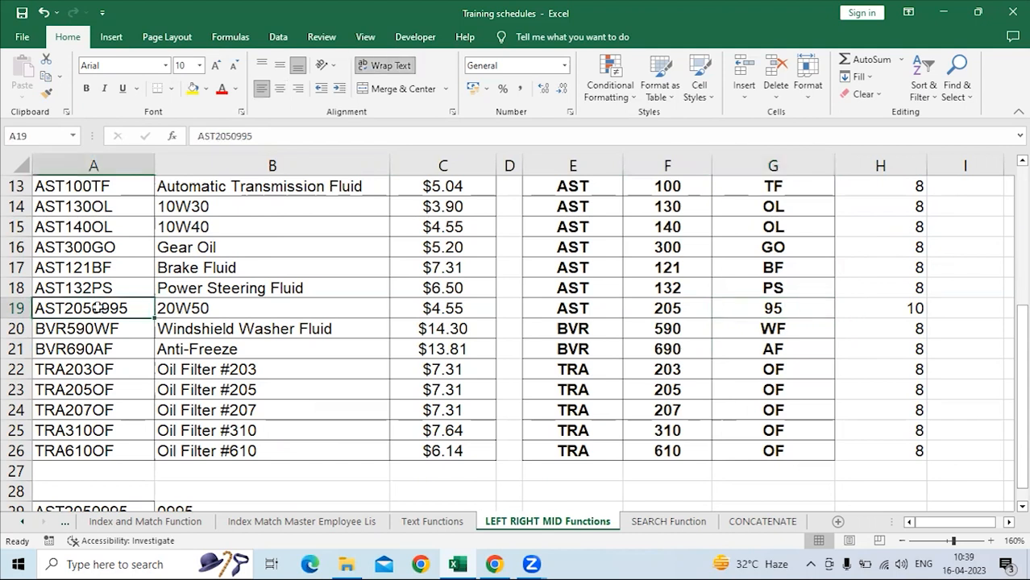
pyautogui.click(786, 305)
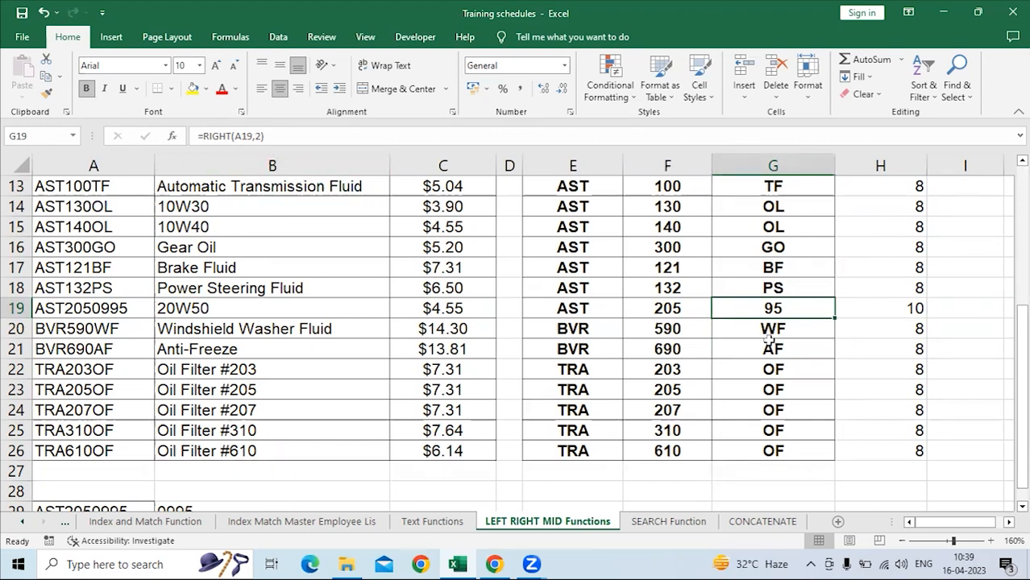
pyautogui.click(905, 309)
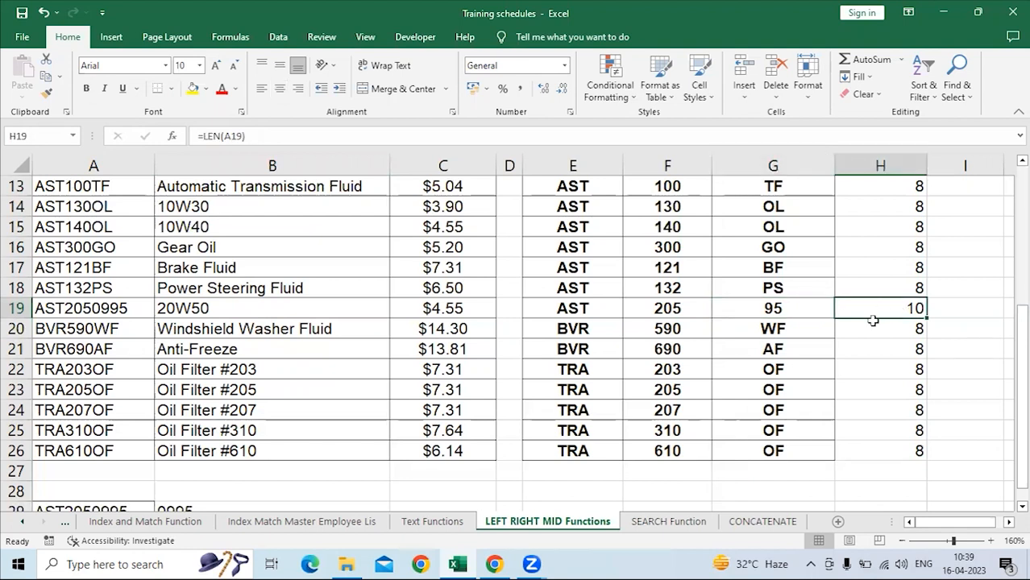
pyautogui.click(780, 308)
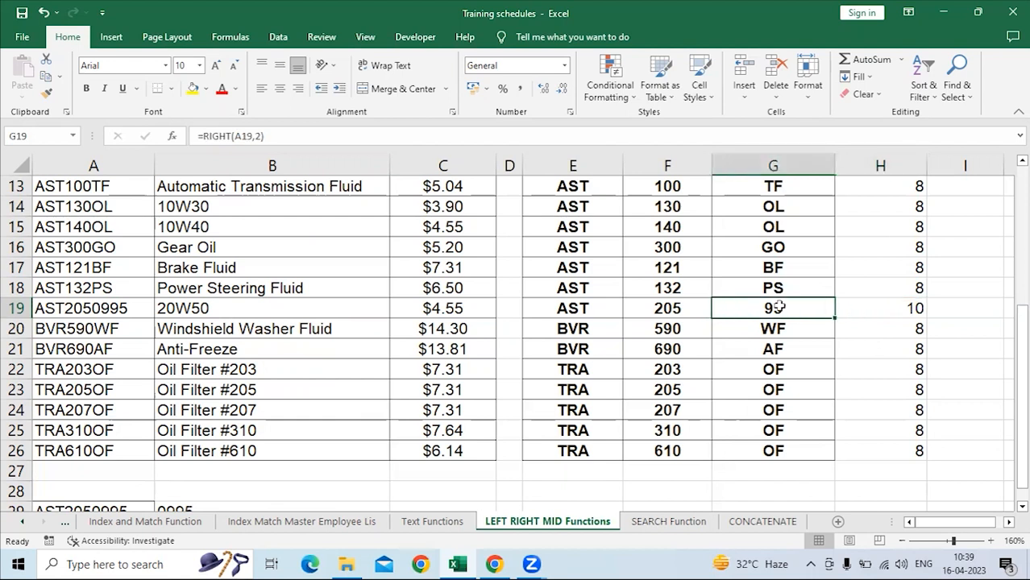
# Check the RIGHT formula in G3 against the product codes further down the Product Code column.
pyautogui.scroll(4, 807, 331)
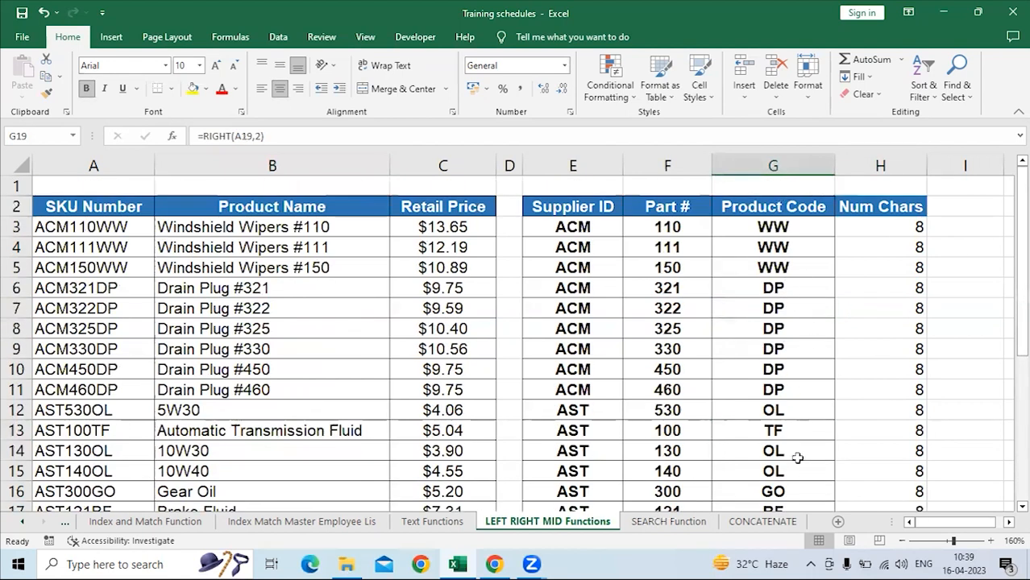
pyautogui.scroll(-2, 797, 457)
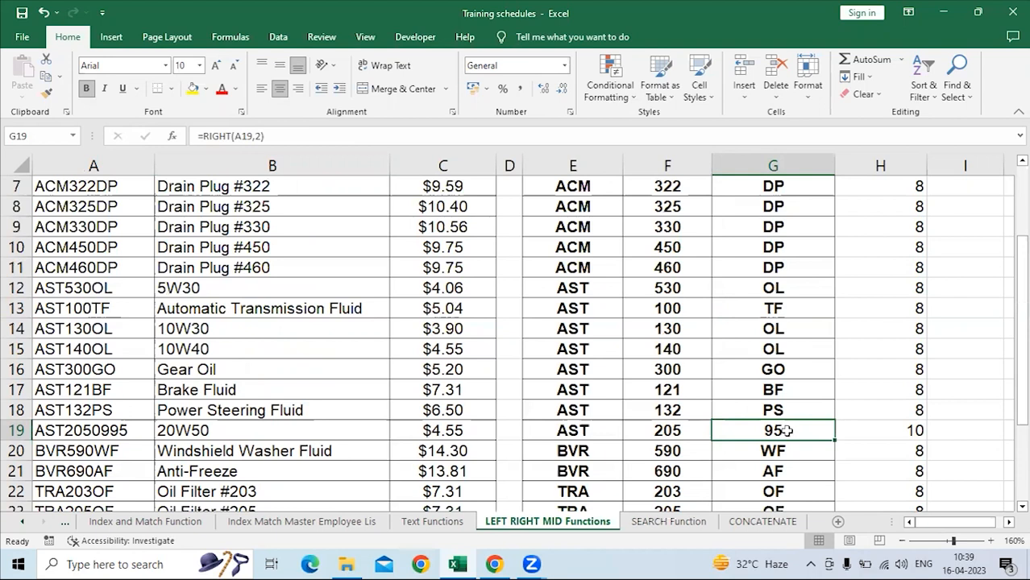
pyautogui.scroll(2, 786, 432)
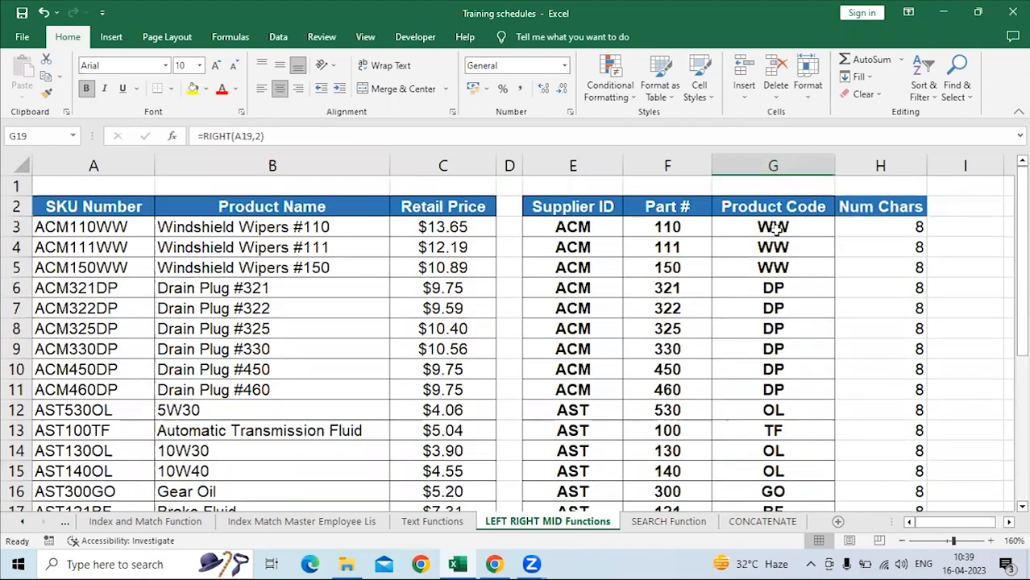
pyautogui.click(765, 226)
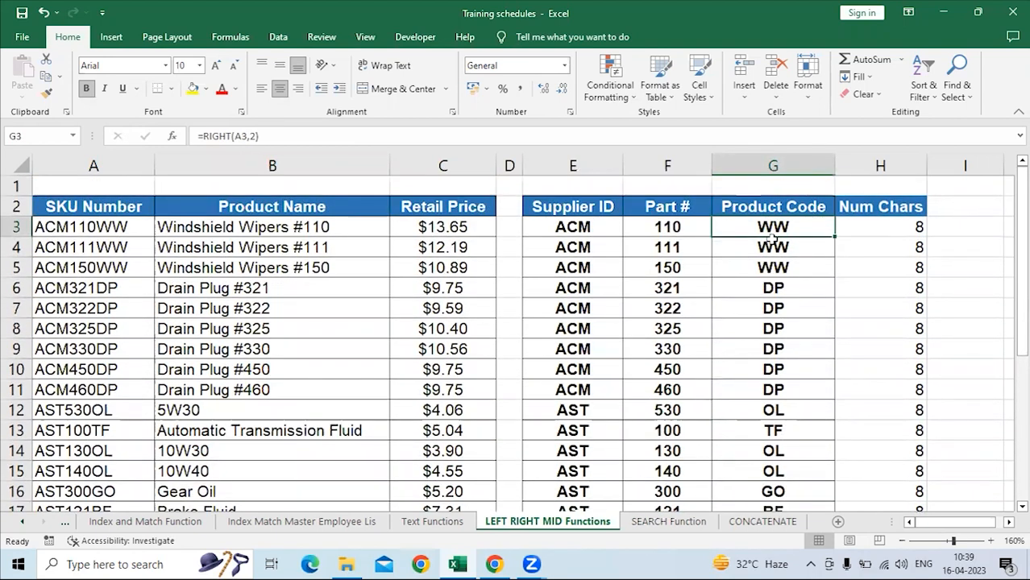
pyautogui.scroll(-4, 781, 268)
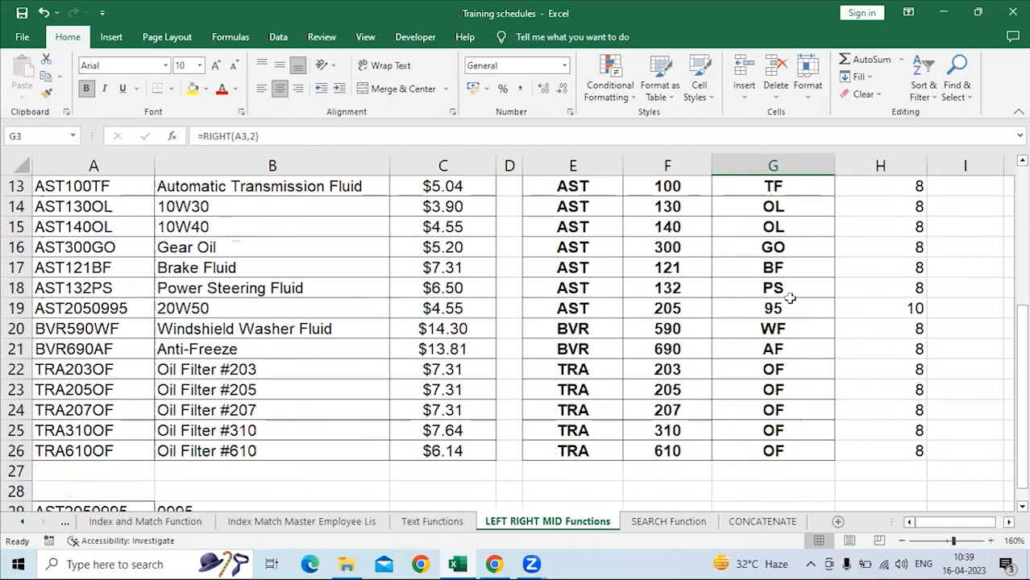
# Compare the RIGHT formula in G19 with the other product codes and the SKU number in A19.
pyautogui.click(786, 305)
pyautogui.scroll(4, 786, 306)
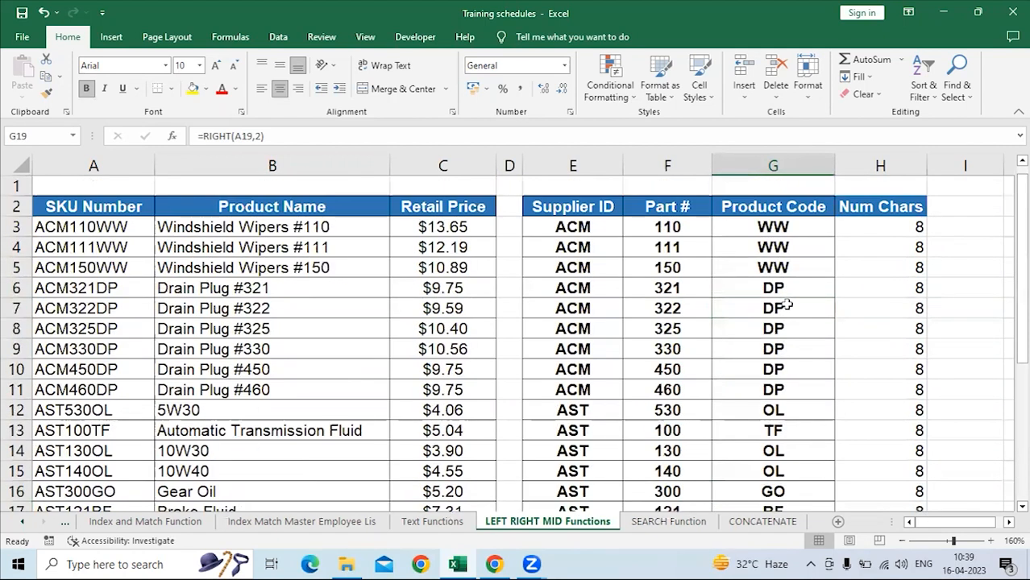
pyautogui.scroll(-5, 87, 353)
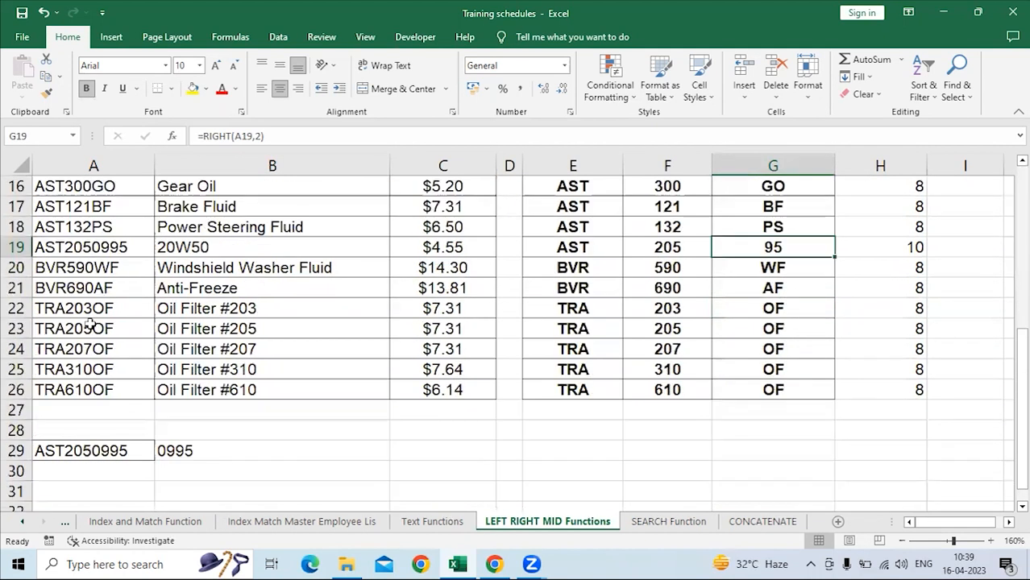
pyautogui.click(106, 248)
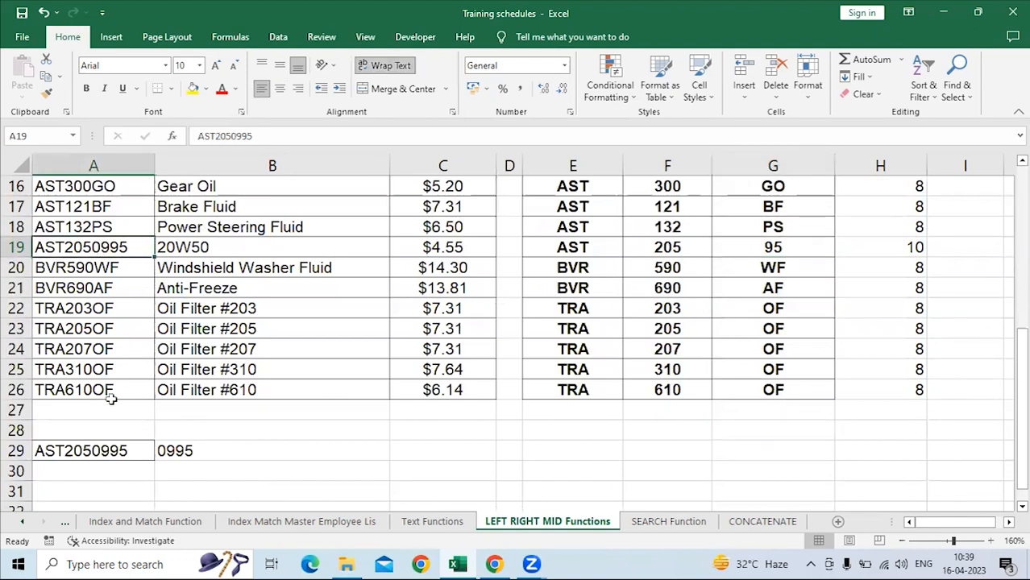
# Copy the SKU number from A29 into A27:A28 directly below the product table.
pyautogui.moveTo(111, 398); pyautogui.dragTo(123, 423)
pyautogui.click(112, 449)
pyautogui.hotkey('ctrl', 'c')
pyautogui.hotkey('ctrl', 'v')
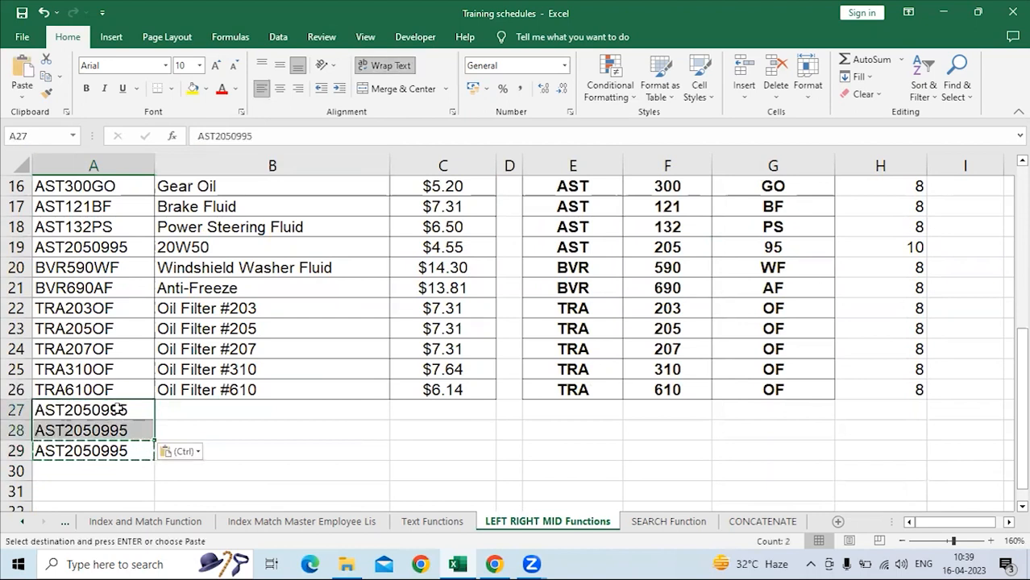
pyautogui.click(118, 410)
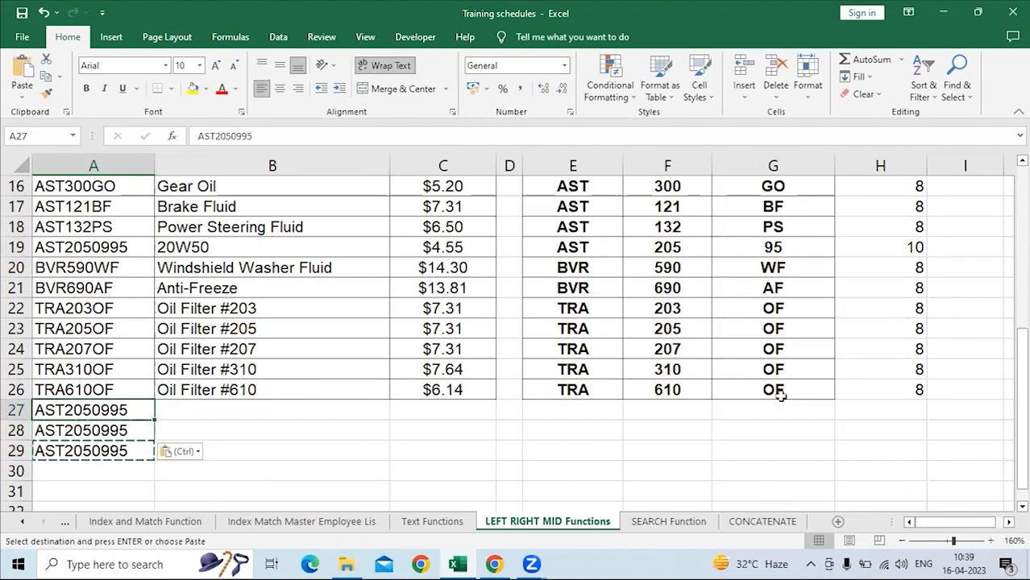
# Examine the RIGHT formula in G3 and the product codes down to the added SKU rows.
pyautogui.click(757, 411)
pyautogui.click(761, 429)
pyautogui.click(770, 409)
pyautogui.scroll(5, 774, 411)
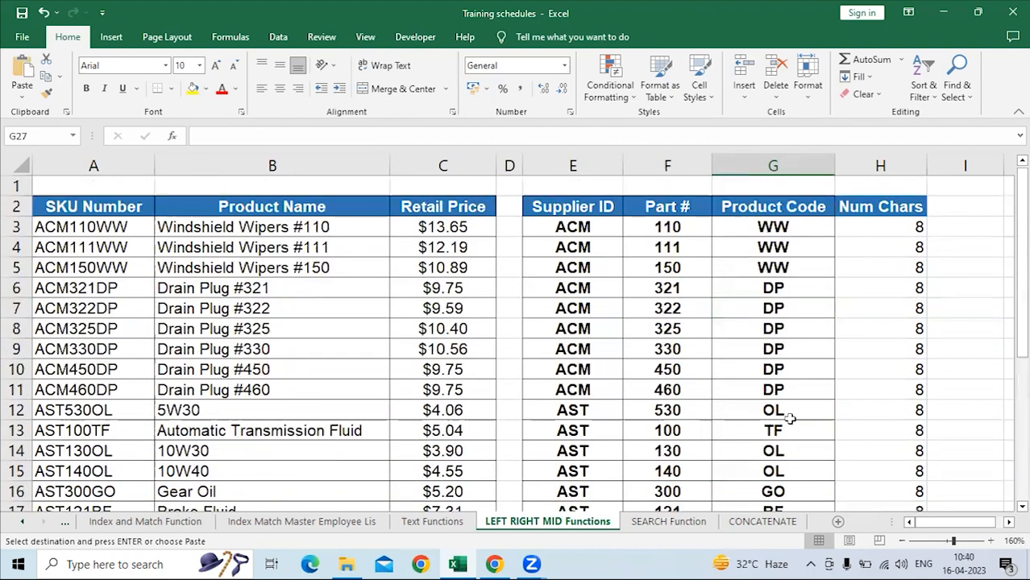
pyautogui.click(759, 230)
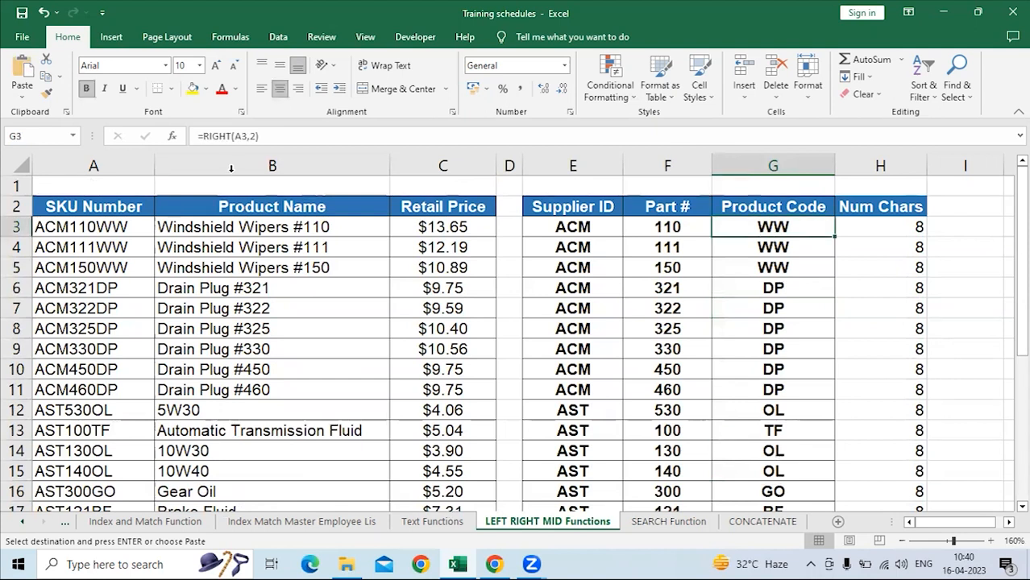
pyautogui.click(204, 136)
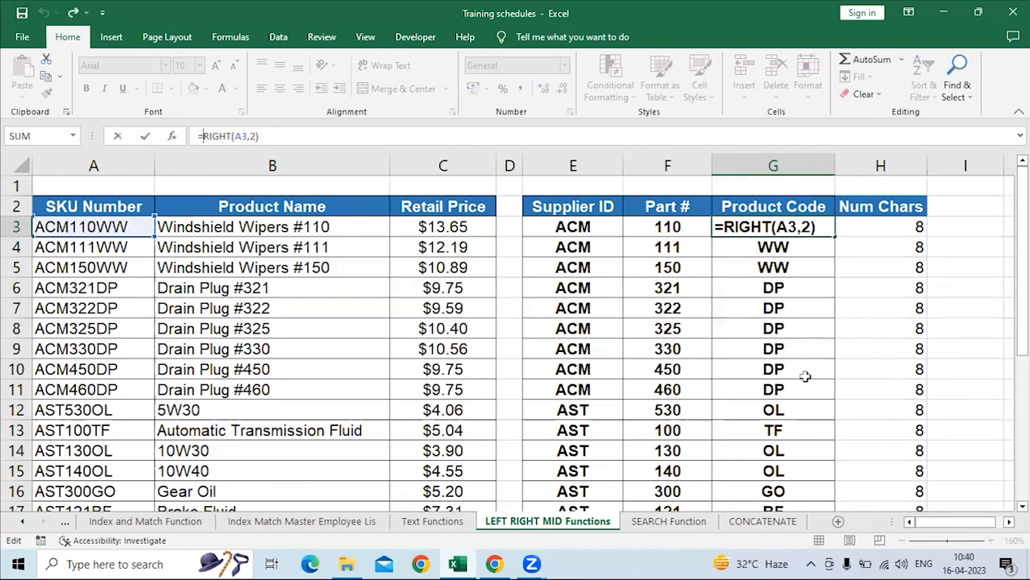
pyautogui.scroll(-1, 805, 377)
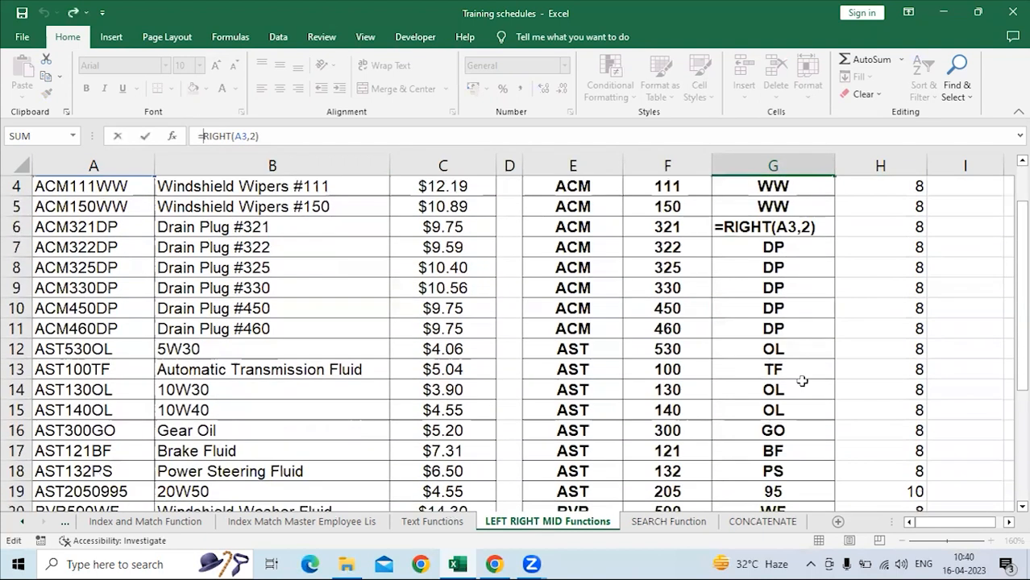
pyautogui.press('Return')
pyautogui.scroll(-2, 805, 387)
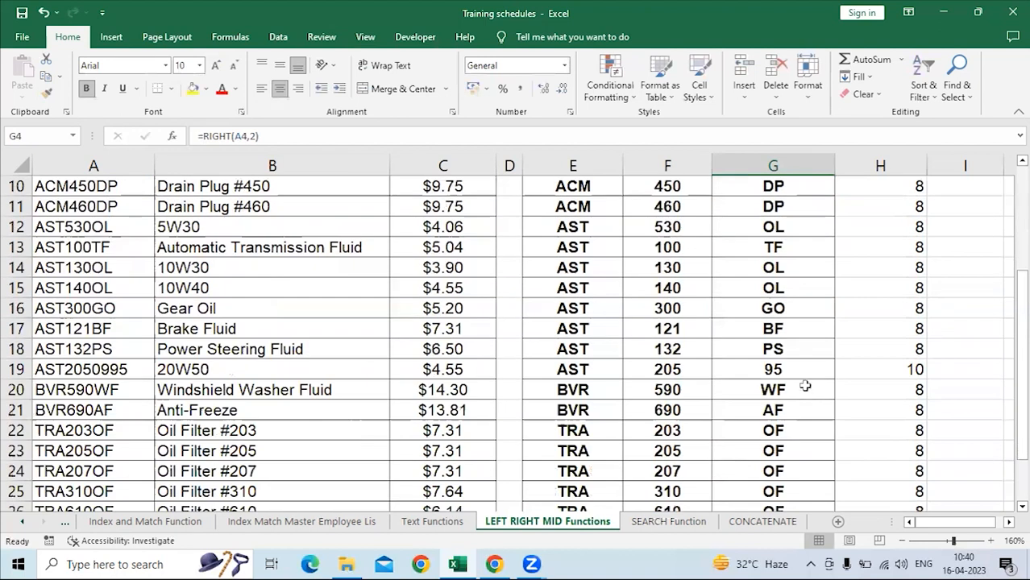
pyautogui.scroll(-1, 805, 387)
pyautogui.click(776, 311)
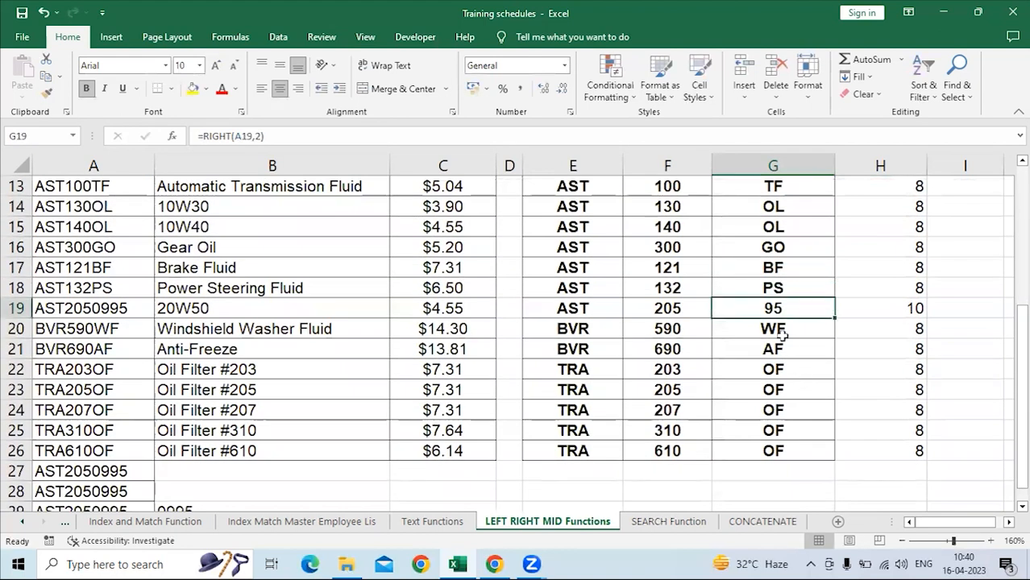
pyautogui.write('=')
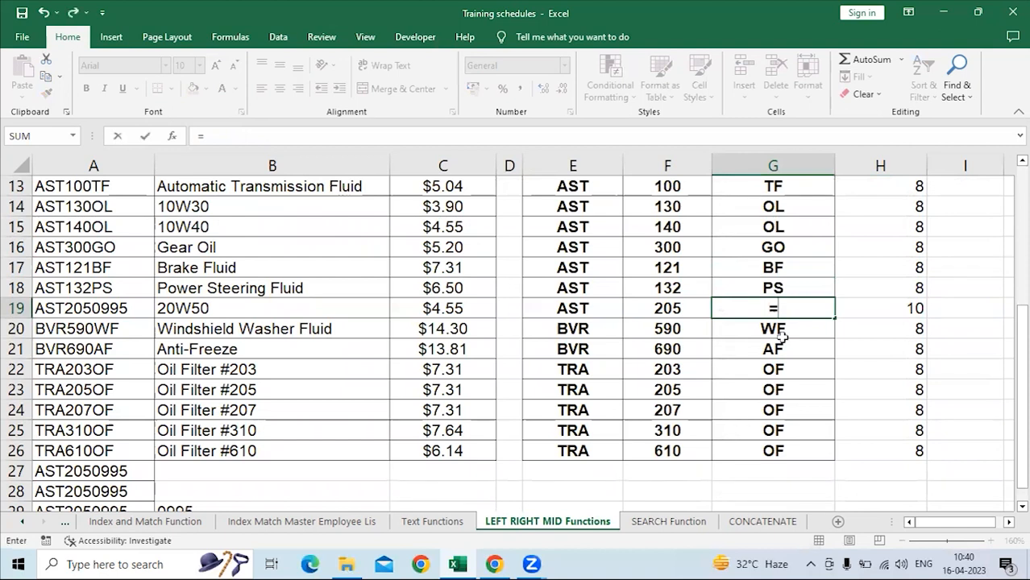
pyautogui.write('right')
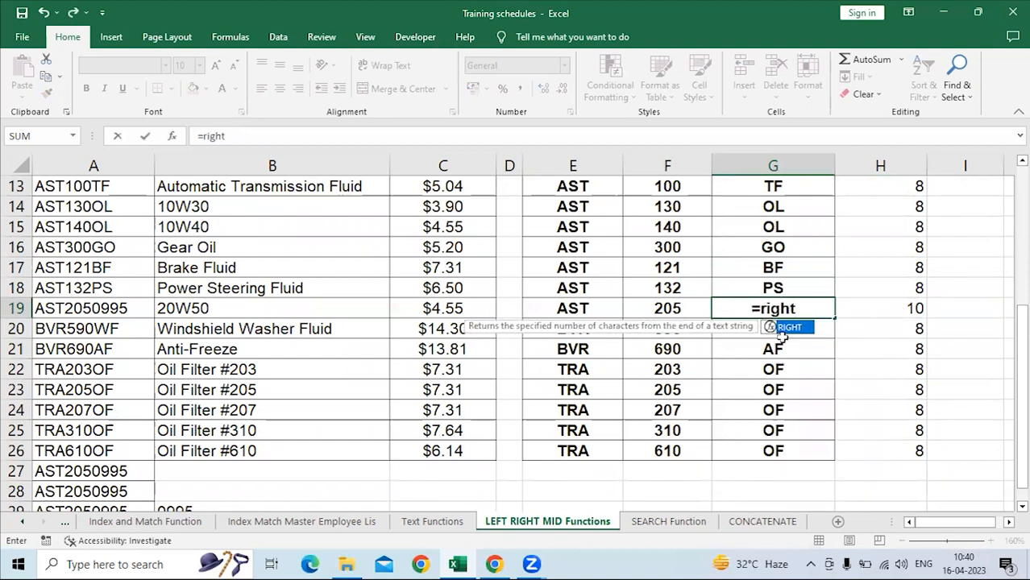
pyautogui.doubleClick(779, 329)
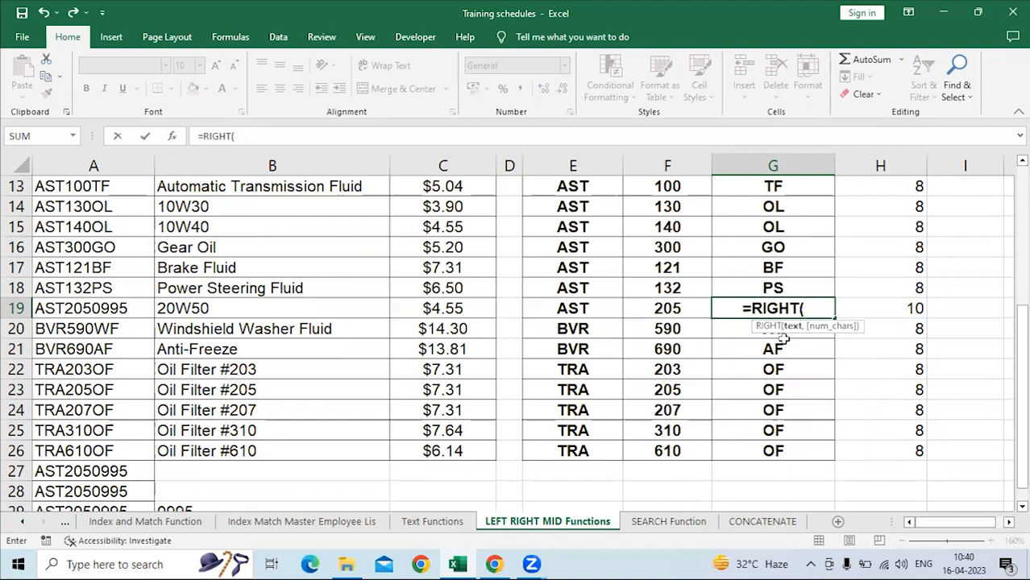
pyautogui.click(884, 306)
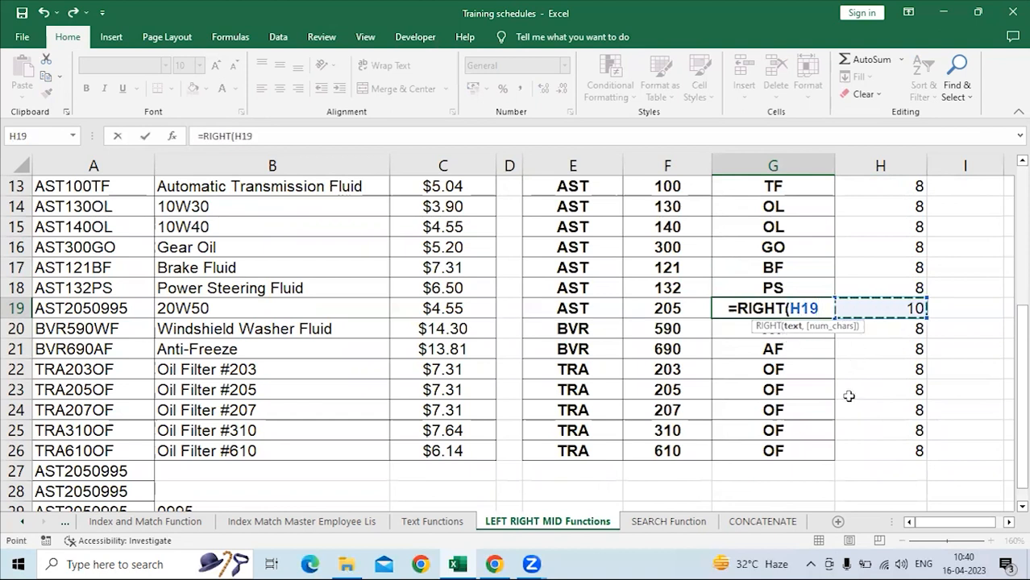
pyautogui.write(',')
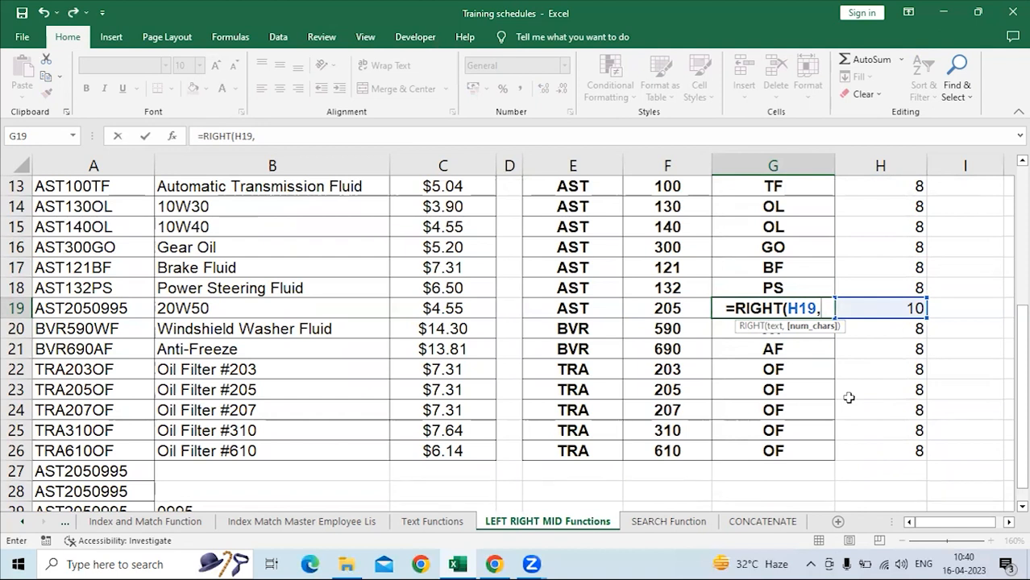
pyautogui.press('BackSpace')
pyautogui.press('BackSpace')
pyautogui.press('BackSpace')
pyautogui.press('BackSpace')
pyautogui.press('BackSpace')
pyautogui.press('BackSpace')
pyautogui.press('BackSpace')
pyautogui.press('BackSpace')
pyautogui.press('BackSpace')
pyautogui.press('BackSpace')
pyautogui.press('BackSpace')
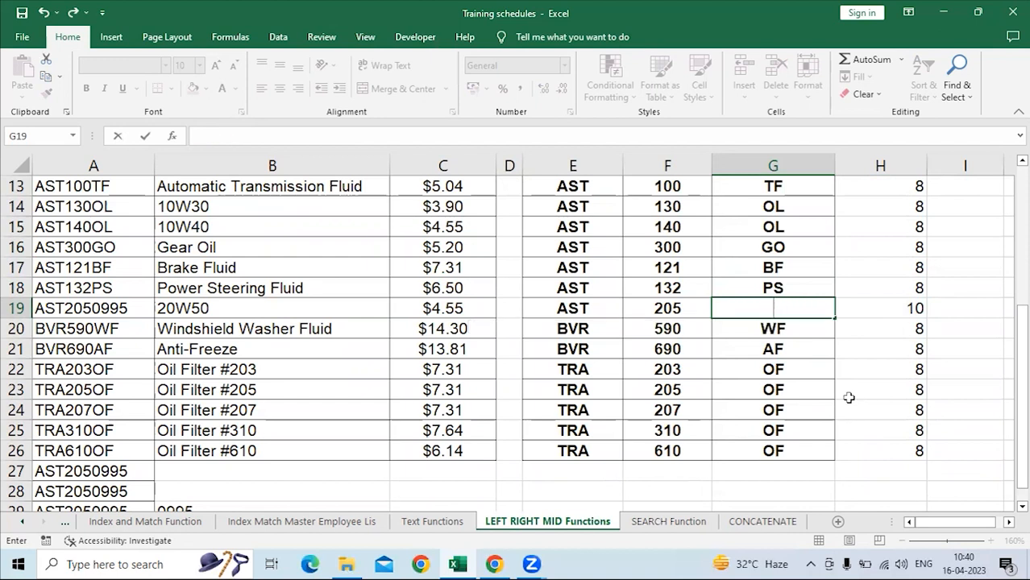
pyautogui.press('Escape')
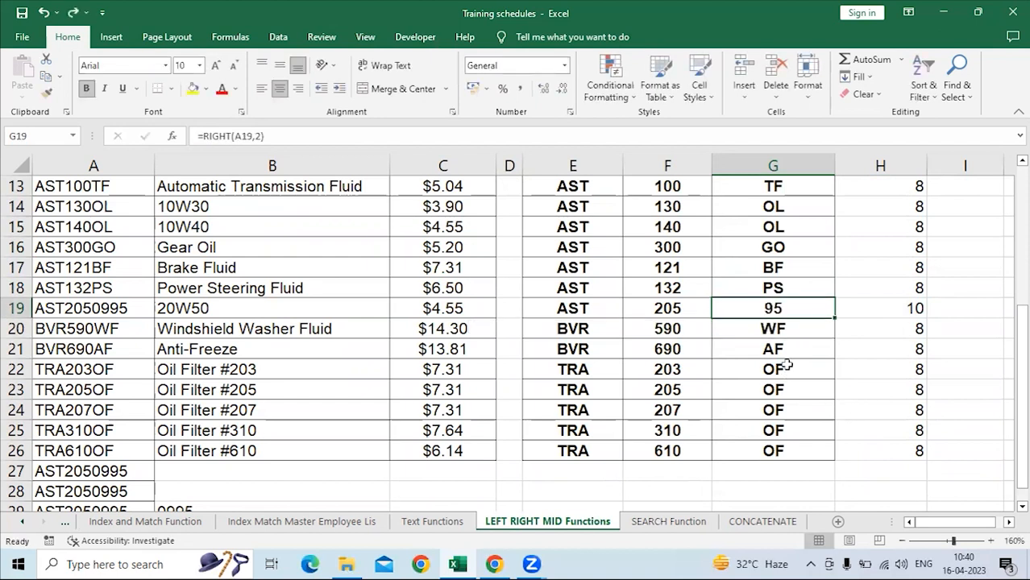
# Start wrapping the RIGHT formula in G3 in an IF function with the logical test LEN(A3)>8.
pyautogui.scroll(4, 786, 366)
pyautogui.click(789, 228)
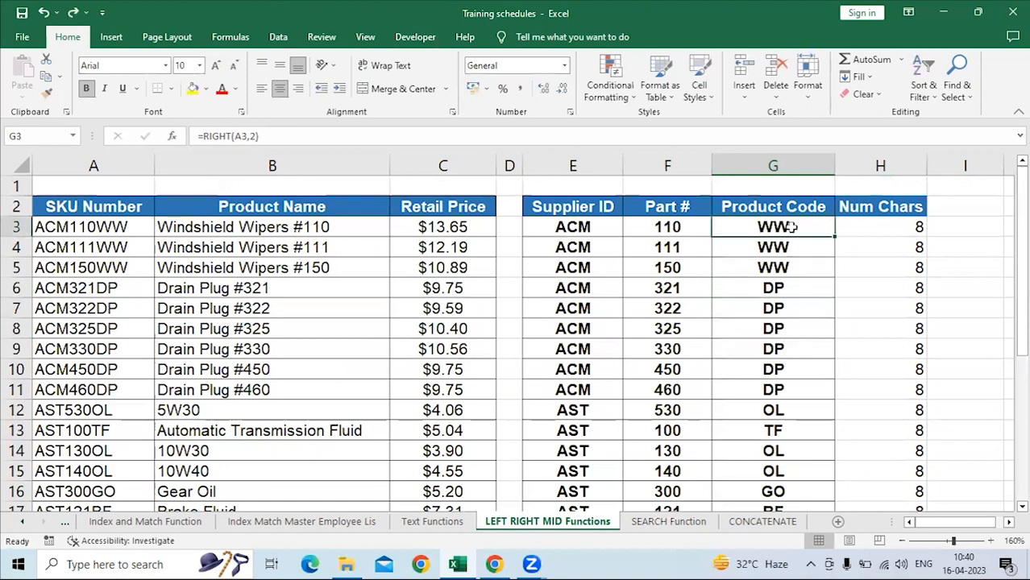
pyautogui.click(200, 136)
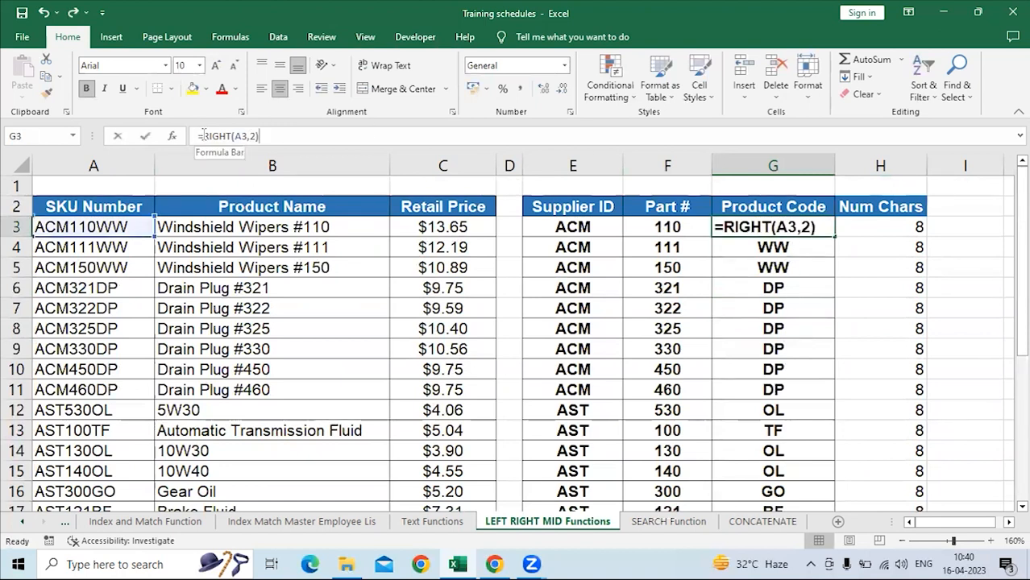
pyautogui.write('if')
pyautogui.doubleClick(259, 164)
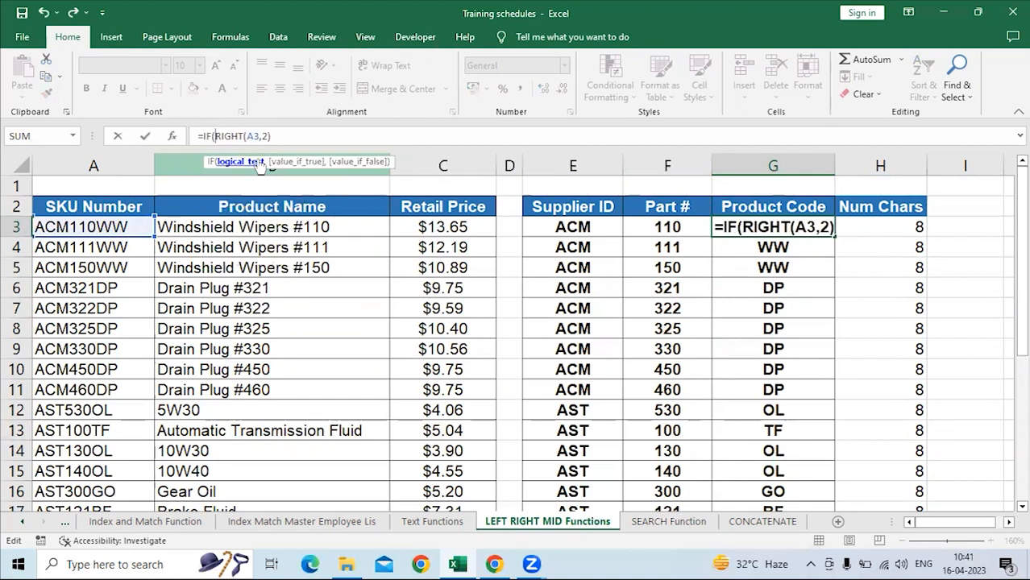
pyautogui.write('le')
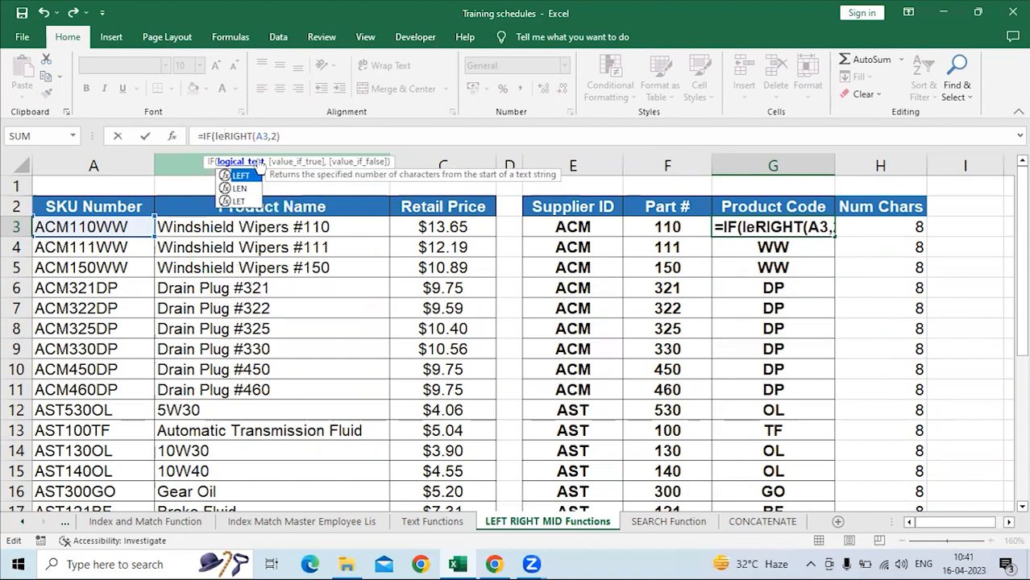
pyautogui.write('n')
pyautogui.press('Tab')
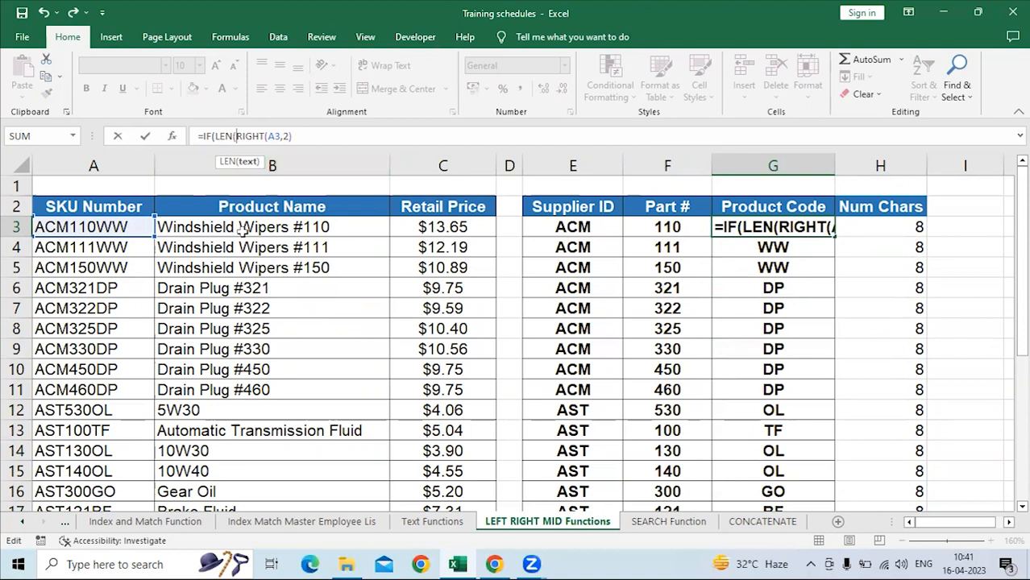
pyautogui.click(139, 230)
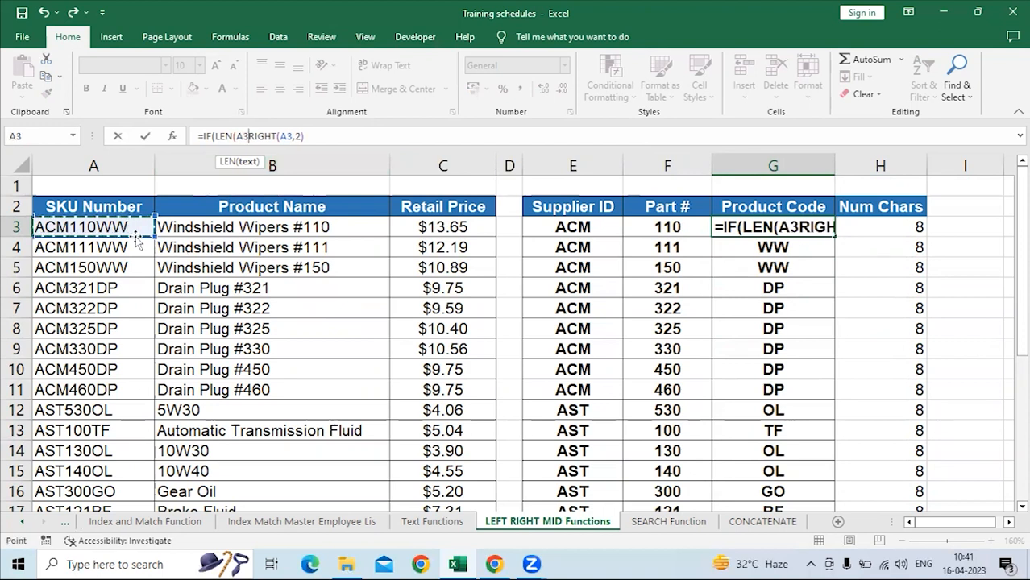
pyautogui.write(')')
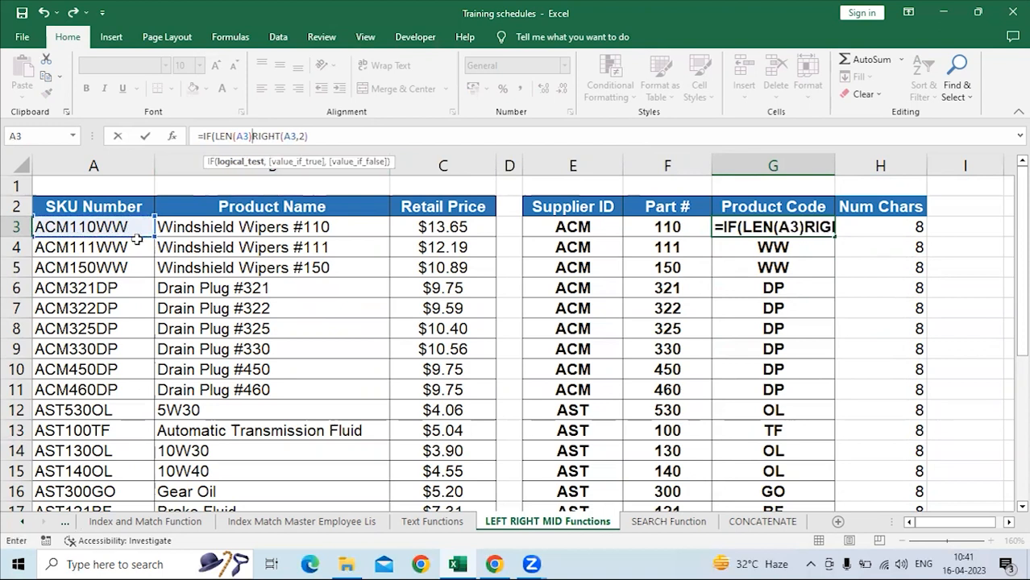
pyautogui.write('>8,')
# Add RIGHT(A3,4) as the value if false to complete the IF formula in G3.
pyautogui.click(350, 139)
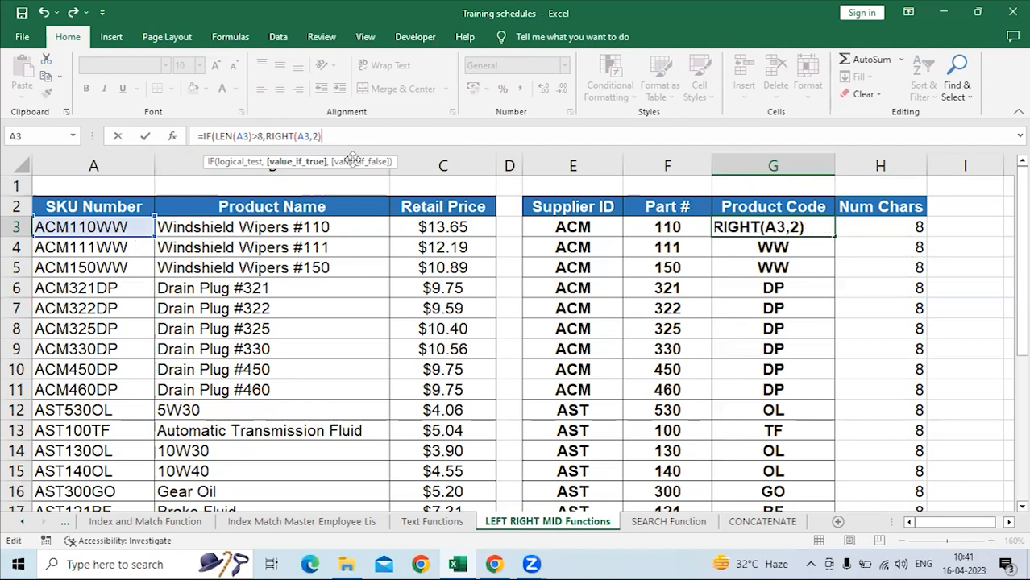
pyautogui.write(',')
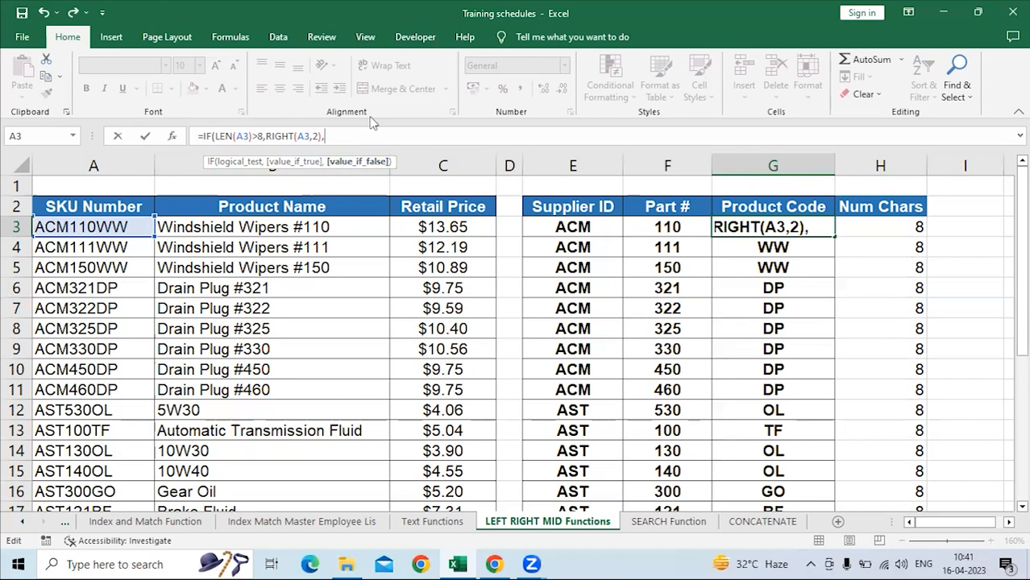
pyautogui.write('righ')
pyautogui.press('Tab')
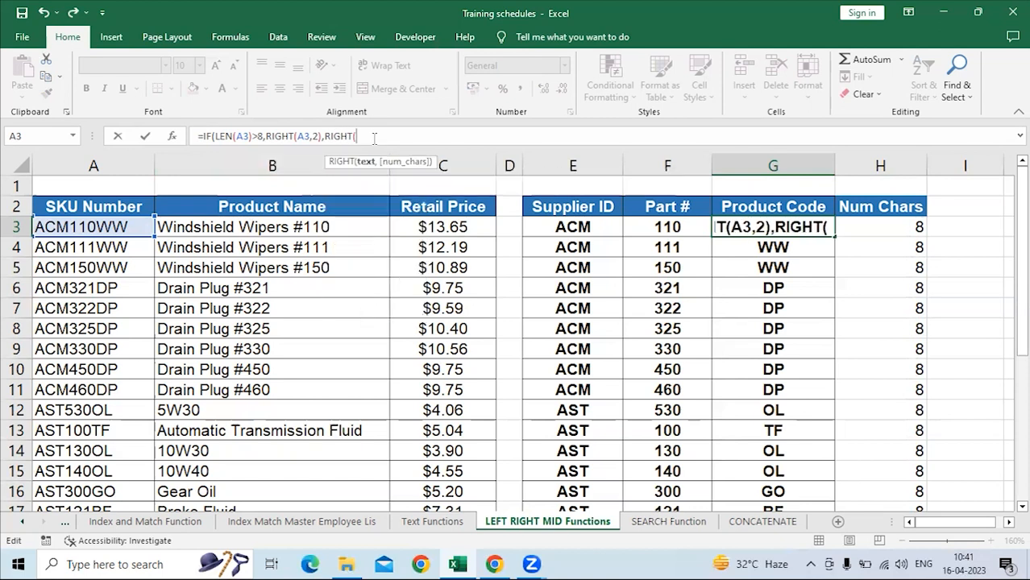
pyautogui.click(121, 229)
pyautogui.write(',')
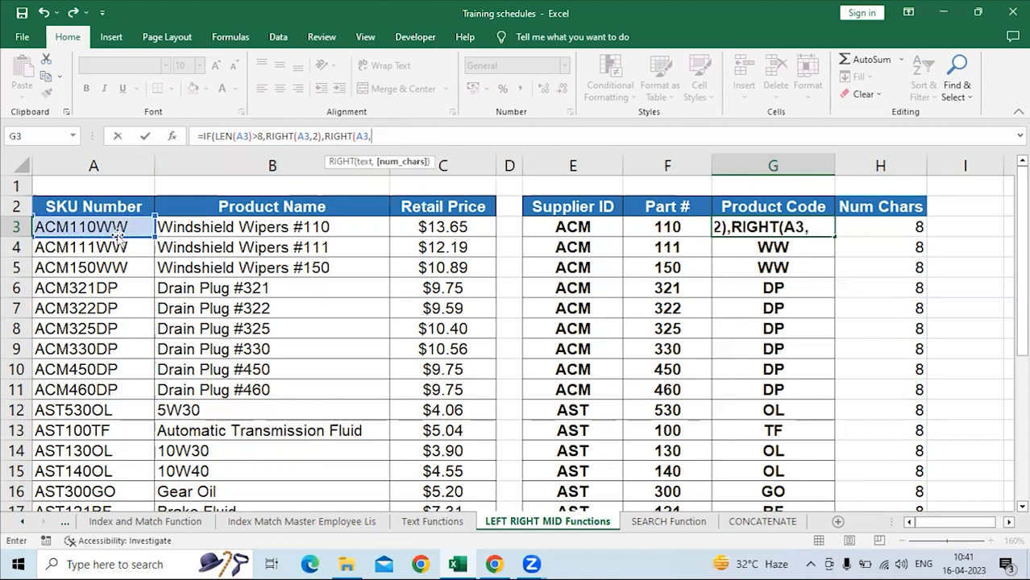
pyautogui.write('4)')
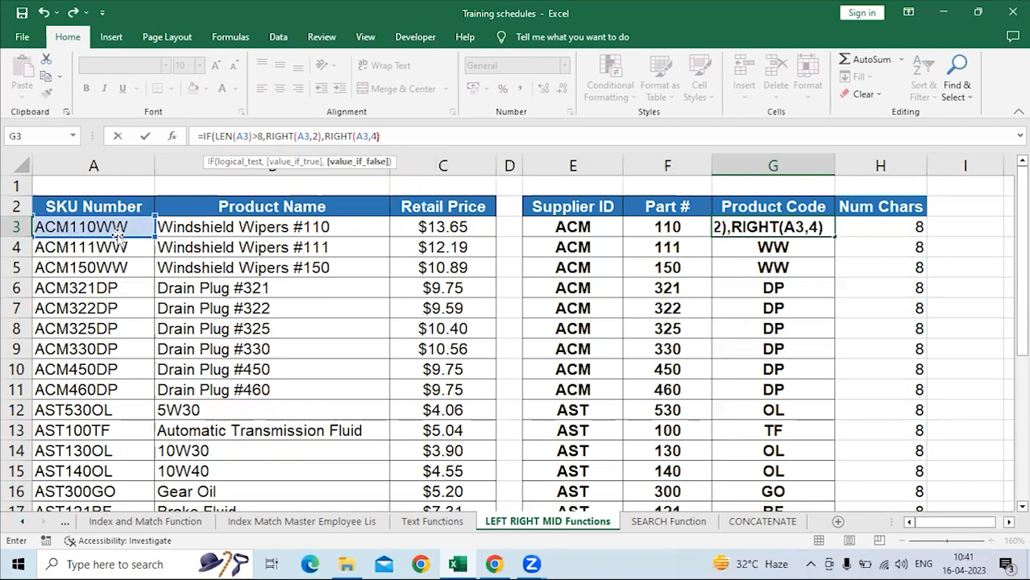
pyautogui.write(')')
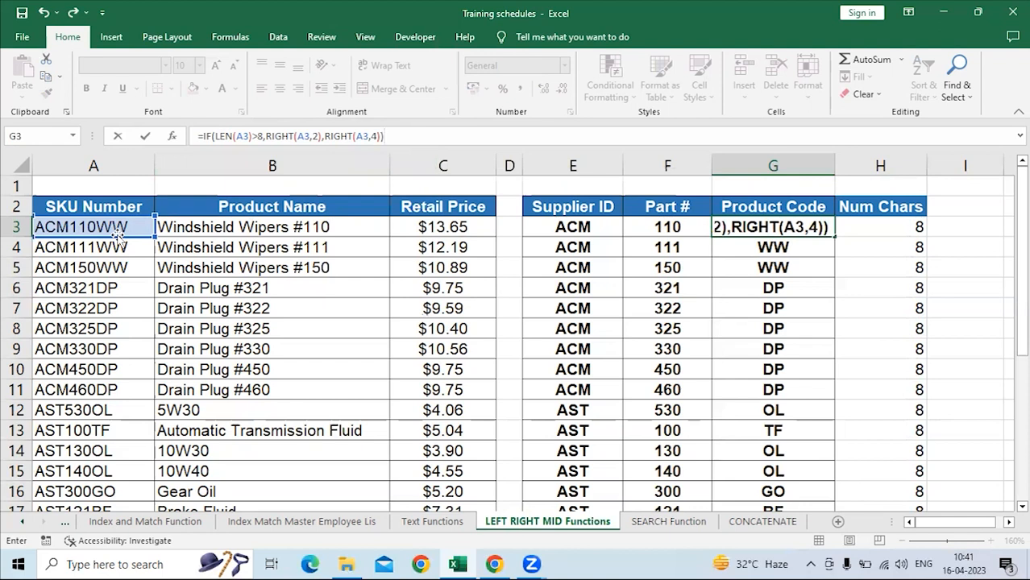
pyautogui.press('Return')
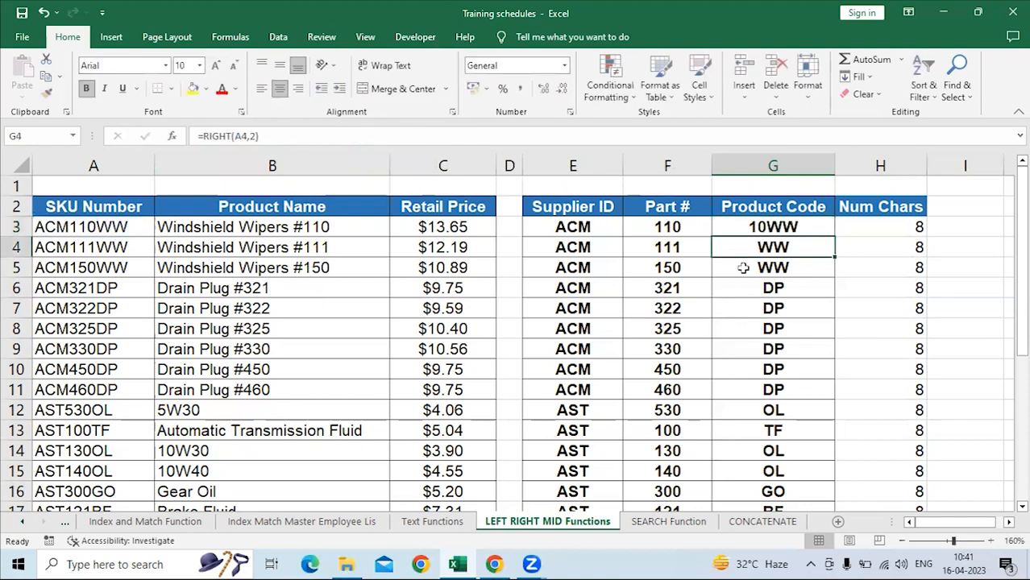
# Check the IF formula in G3 against the LEN formula in H3.
pyautogui.click(766, 231)
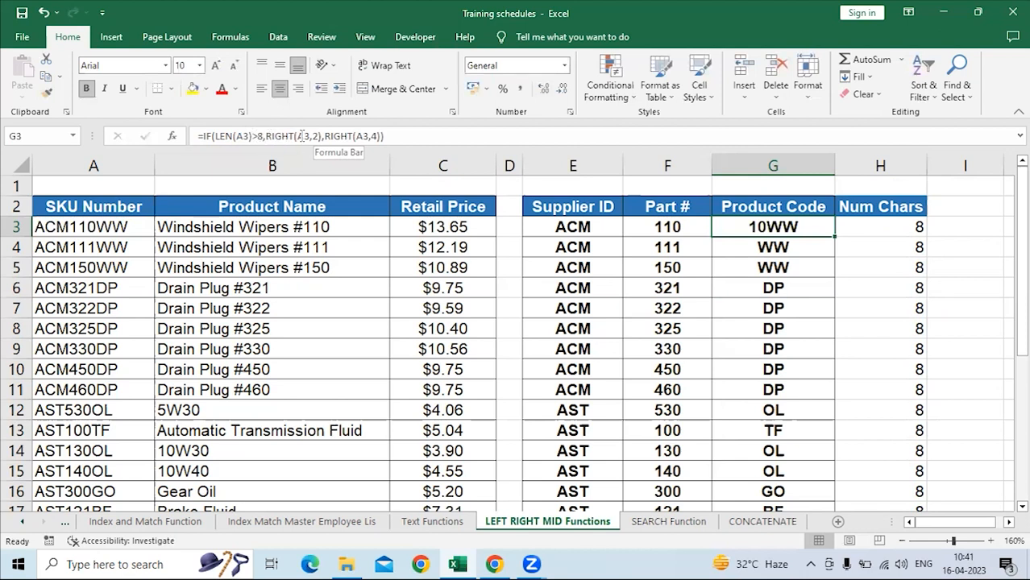
pyautogui.click(898, 227)
pyautogui.click(320, 137)
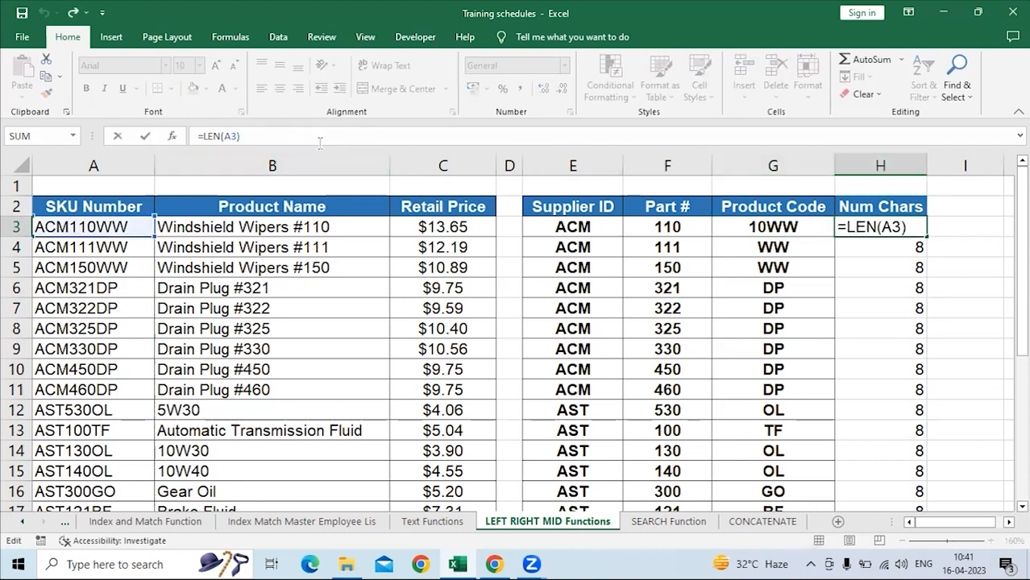
pyautogui.press('Return')
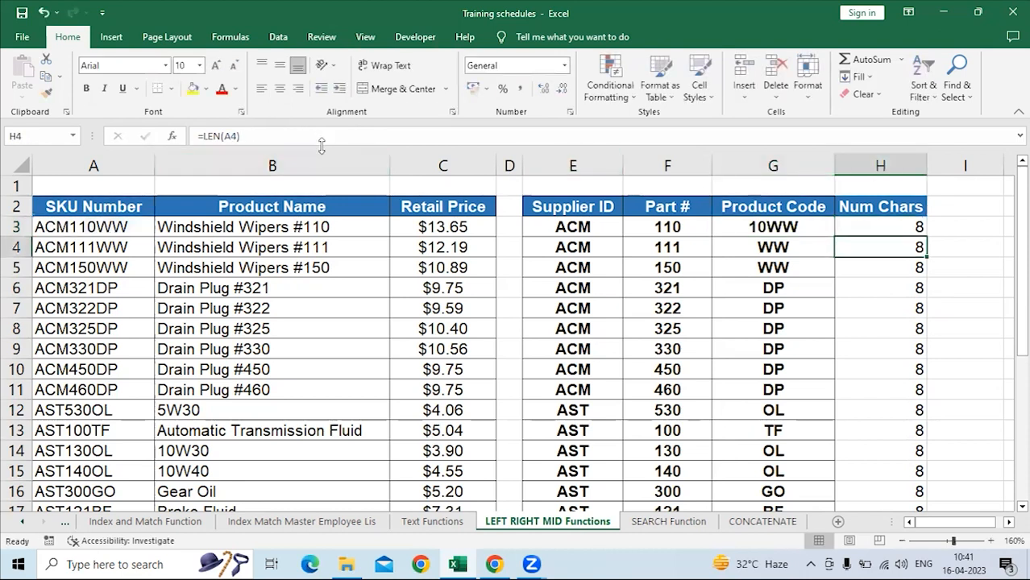
# Change the logical test of the IF formula in G3 to LEN(A3)=8.
pyautogui.click(758, 228)
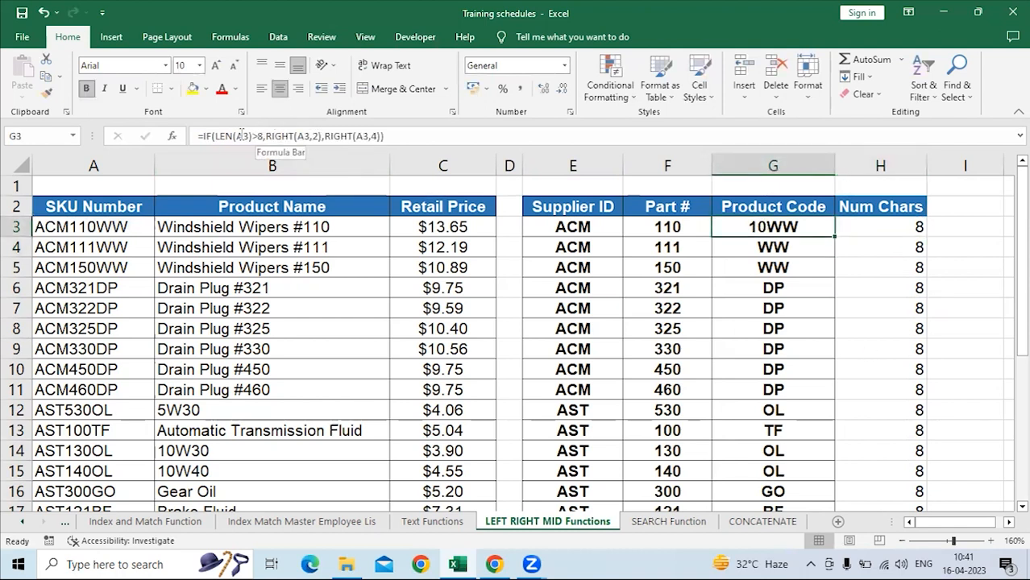
pyautogui.click(255, 135)
pyautogui.press('BackSpace')
pyautogui.write('=')
pyautogui.press('Return')
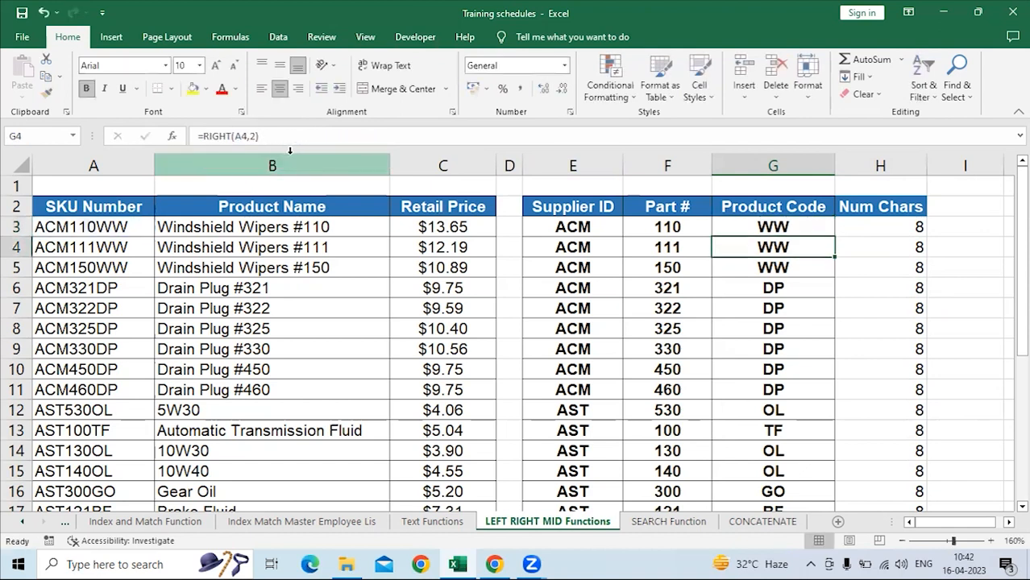
# Examine the logical test and the two RIGHT arguments of the IF formula in G3.
pyautogui.click(794, 227)
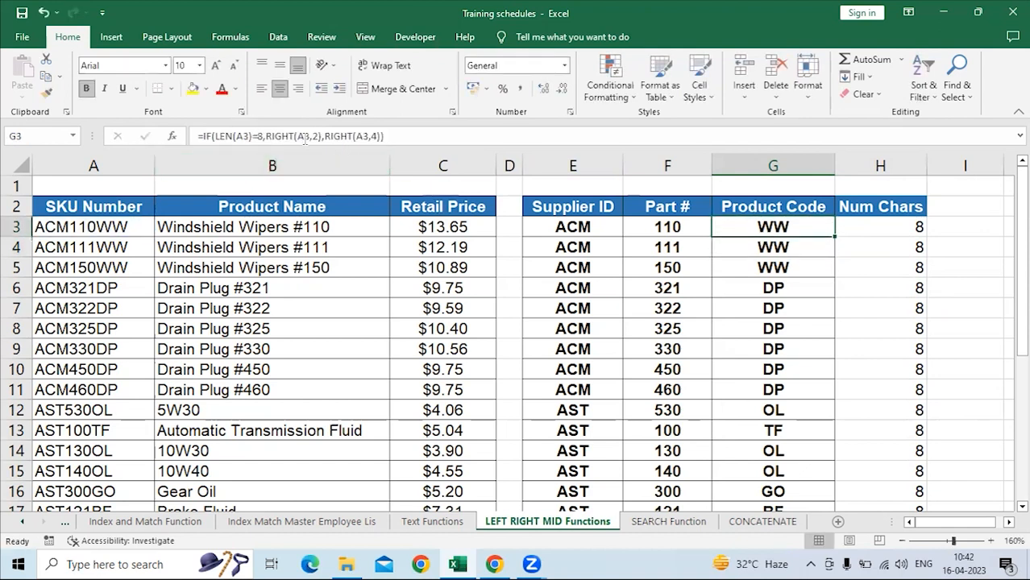
pyautogui.click(261, 135)
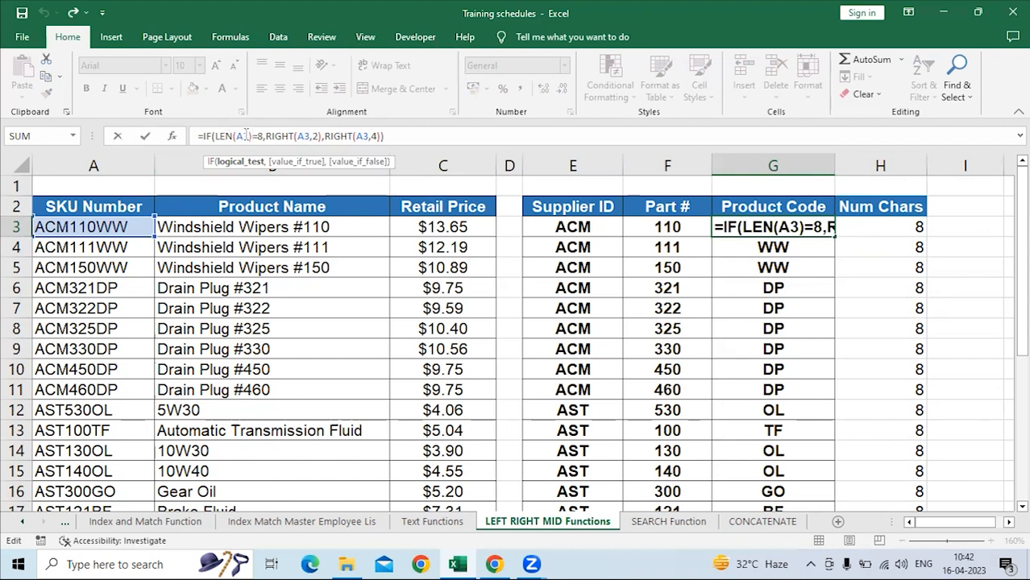
pyautogui.doubleClick(314, 136)
pyautogui.click(350, 136)
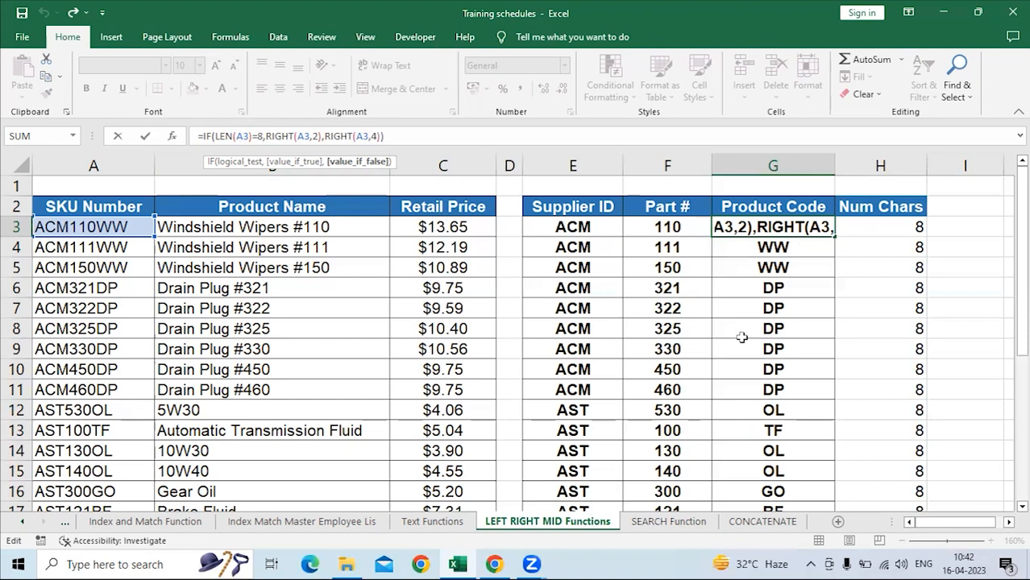
pyautogui.press('Return')
# Fill the IF formula from G3 down the Product Code column and check the code in G19.
pyautogui.click(831, 228)
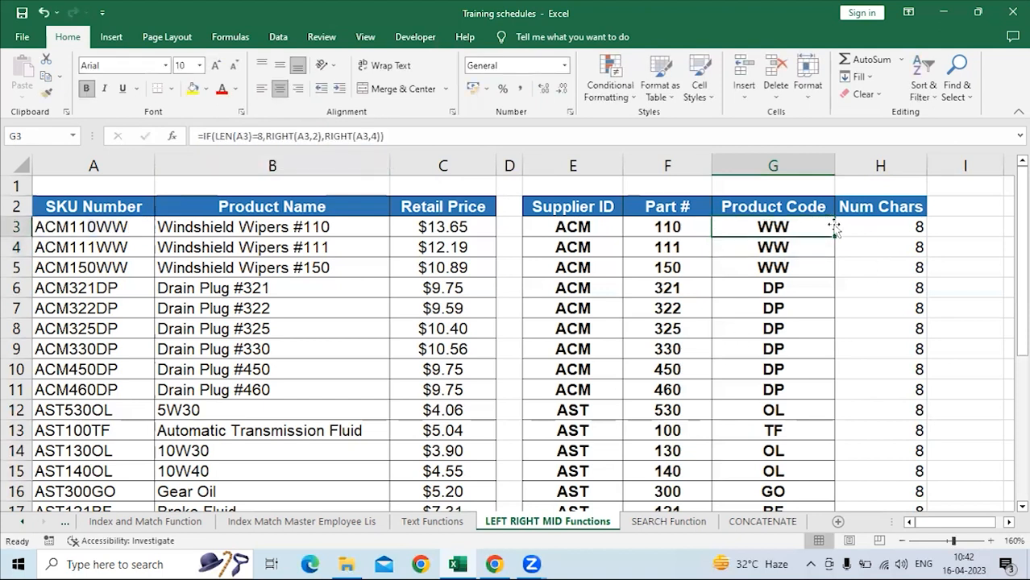
pyautogui.doubleClick(836, 236)
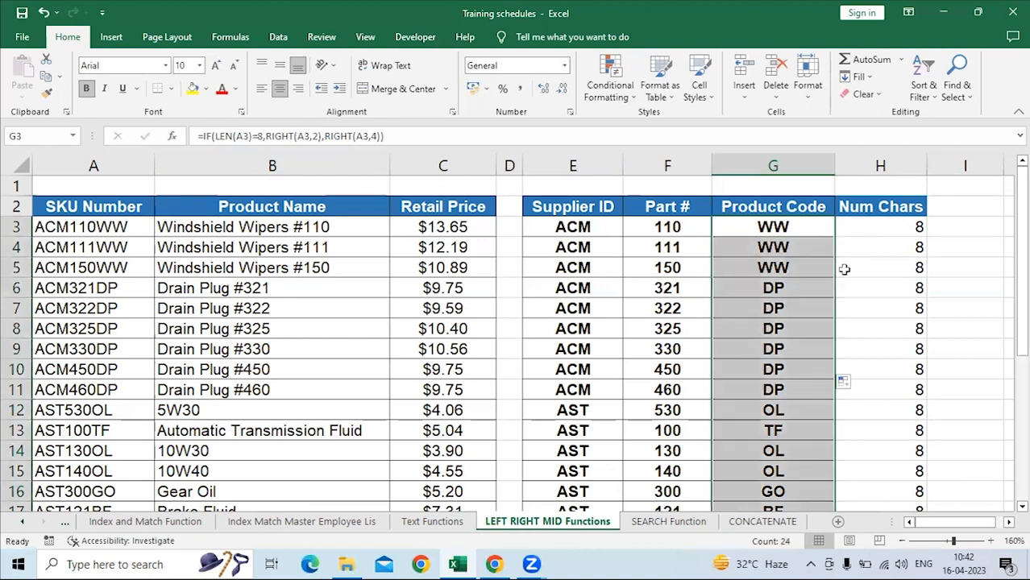
pyautogui.scroll(-4, 830, 274)
pyautogui.click(789, 251)
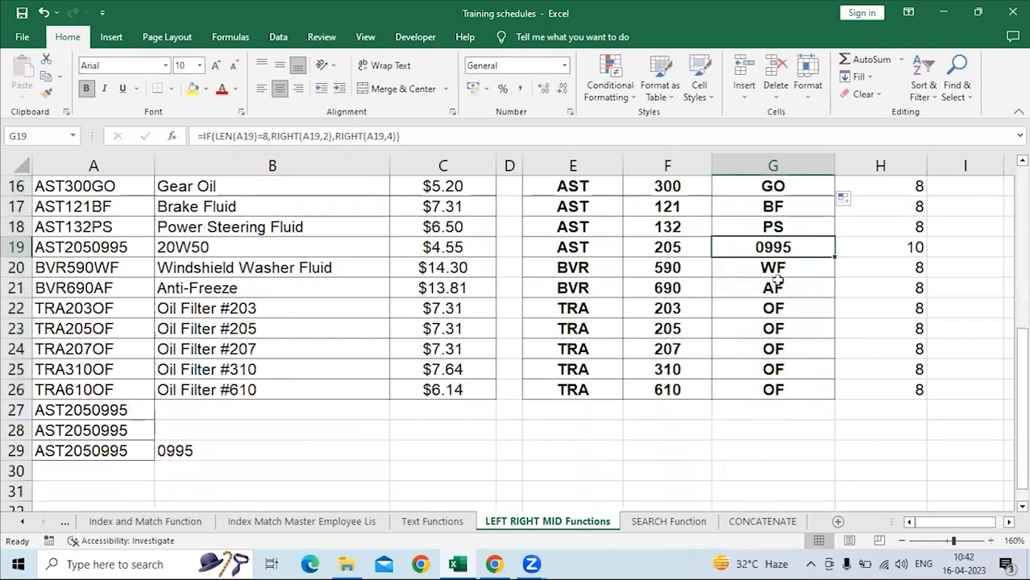
# Clear the contents of rows 27 and 28 below the product table.
pyautogui.moveTo(16, 410); pyautogui.dragTo(33, 433)
pyautogui.press('Delete')
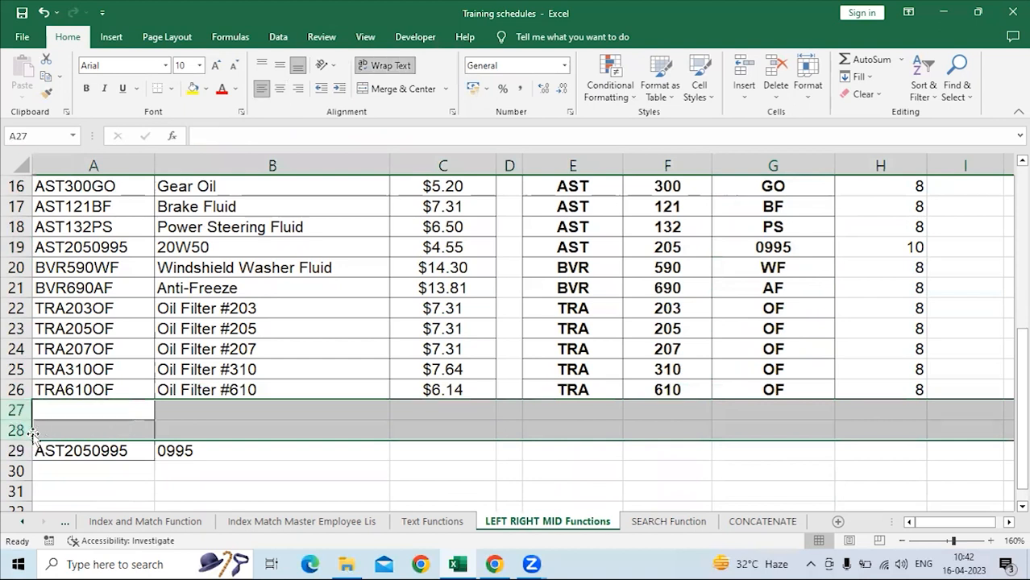
pyautogui.click(299, 463)
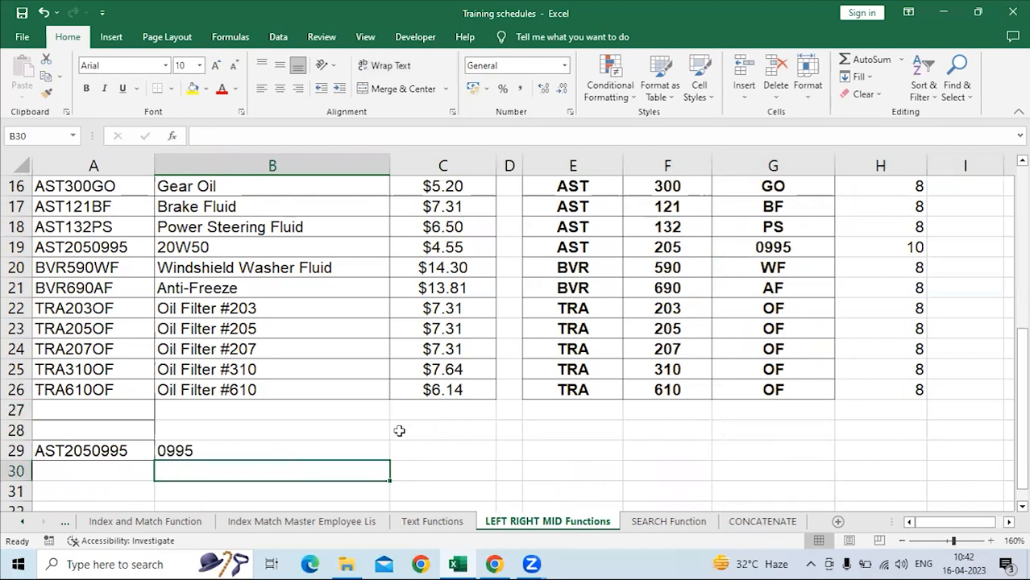
# Enter the heading Find in I2, next to the Num Chars heading.
pyautogui.scroll(5, 399, 431)
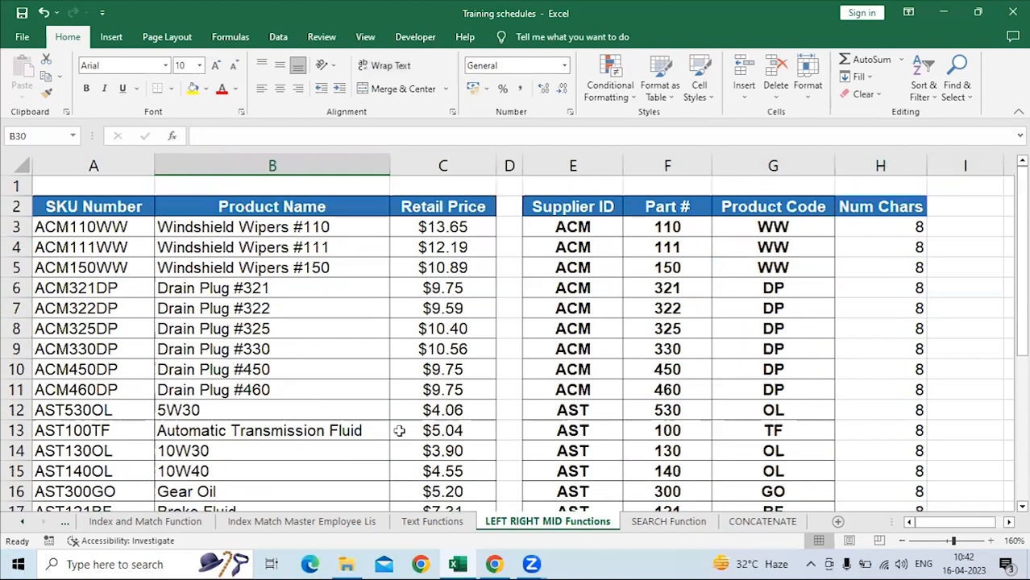
pyautogui.scroll(-2, 370, 402)
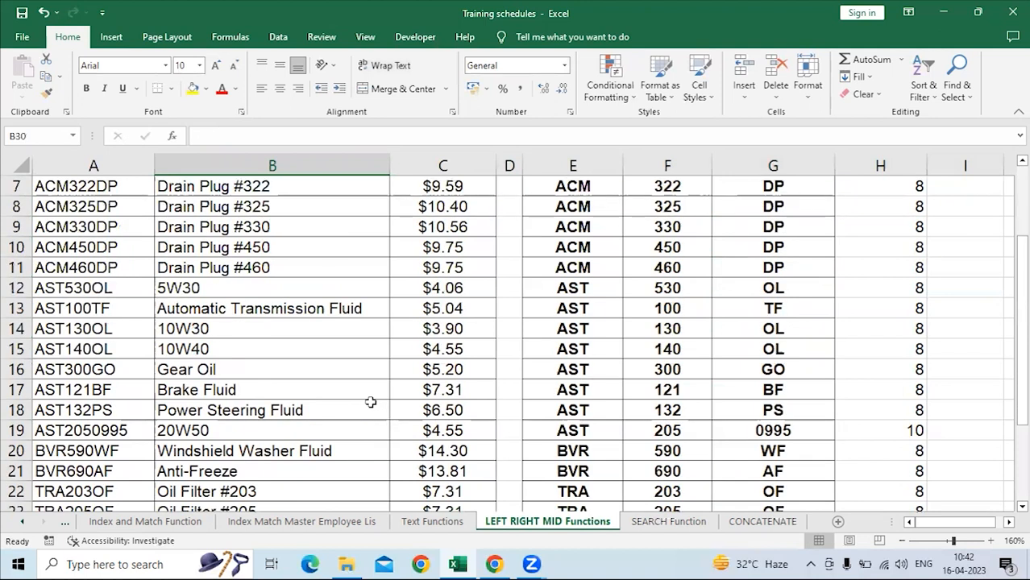
pyautogui.scroll(-2, 370, 402)
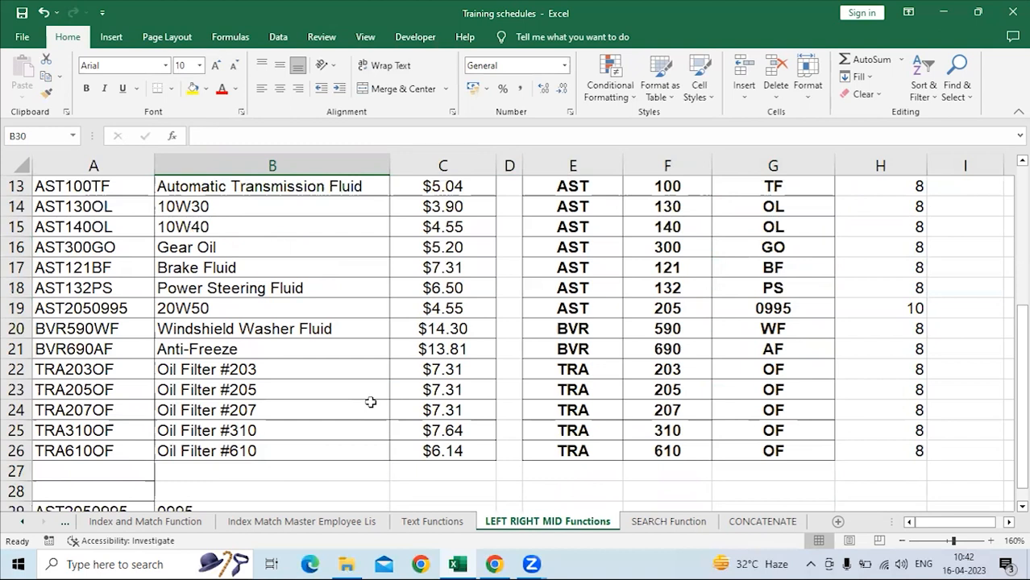
pyautogui.scroll(4, 370, 402)
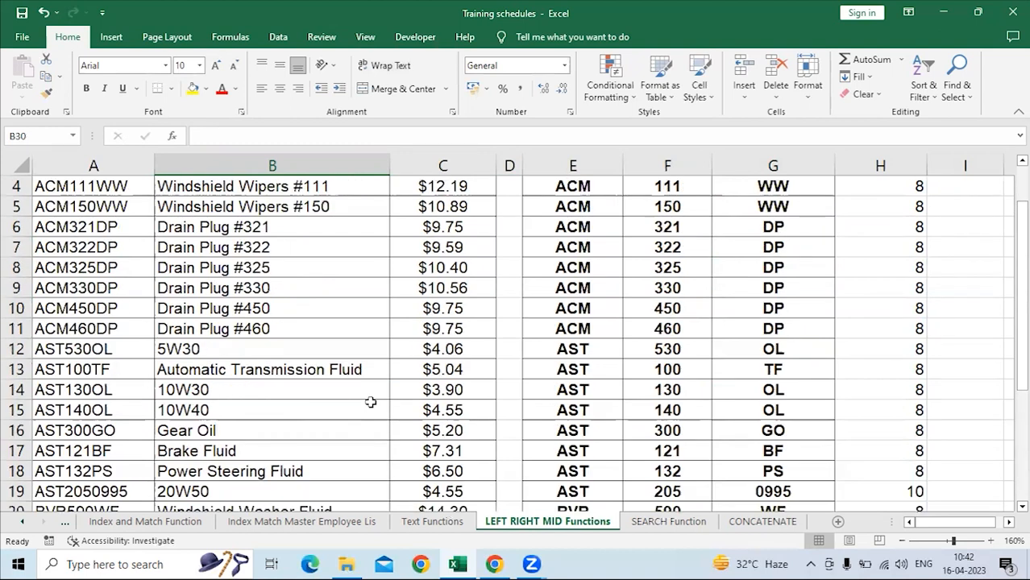
pyautogui.click(967, 212)
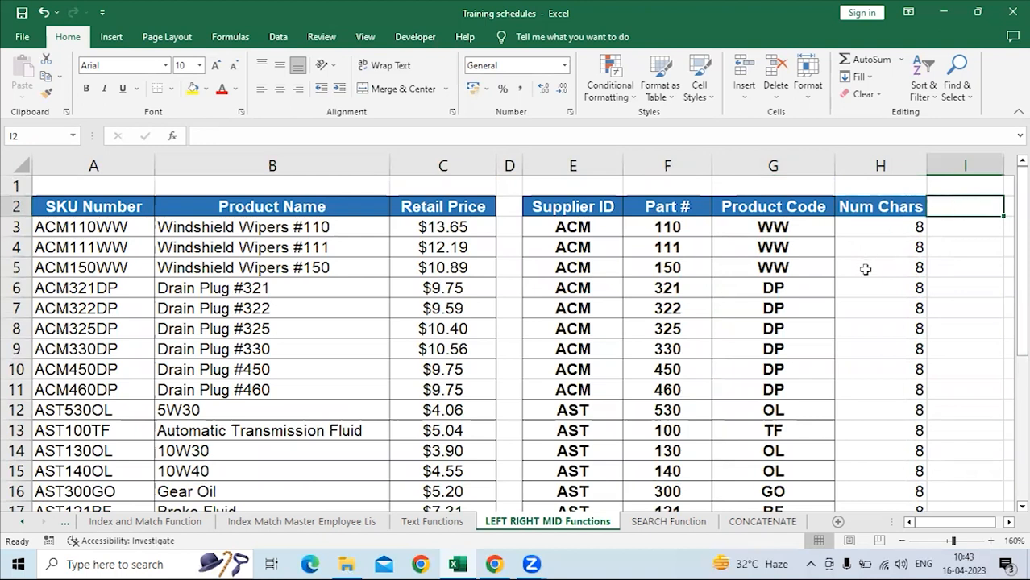
pyautogui.write('Find')
pyautogui.press('Return')
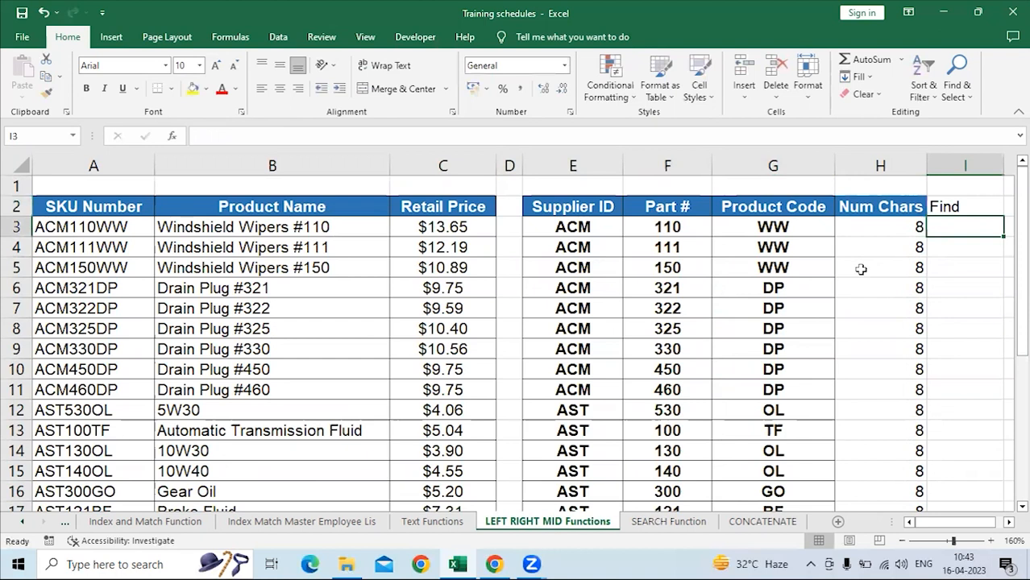
# Copy the formatting of the Num Chars heading onto the Find heading in I2.
pyautogui.click(867, 208)
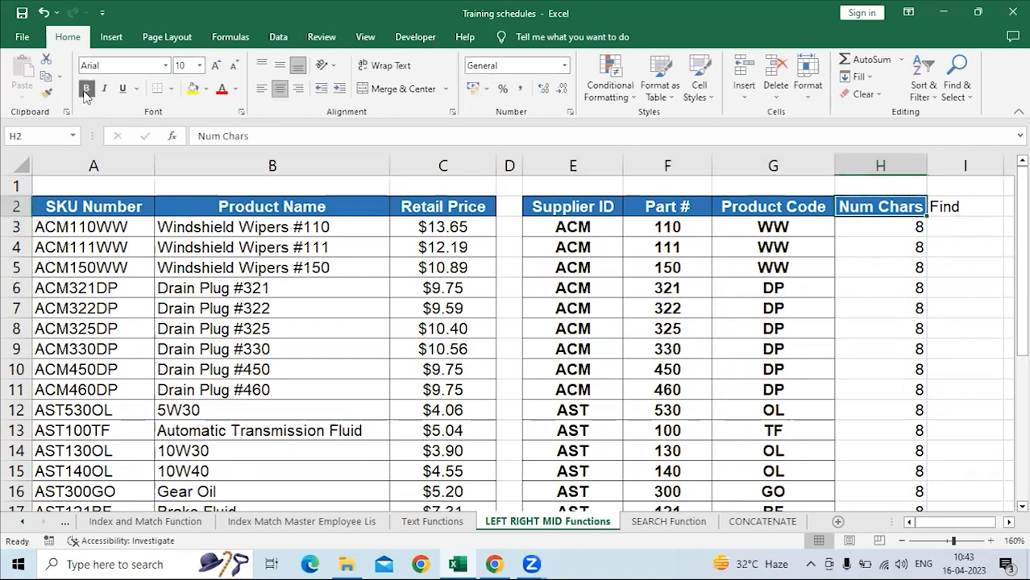
pyautogui.click(46, 92)
pyautogui.click(943, 219)
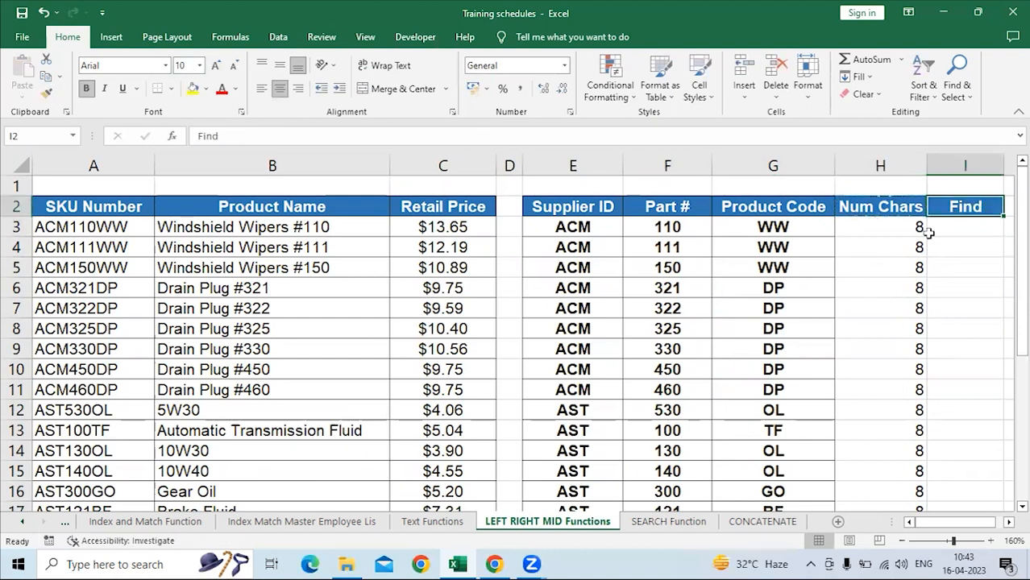
# Select cell I3, the first data cell under the Find heading.
pyautogui.press('Right')
pyautogui.press('Right')
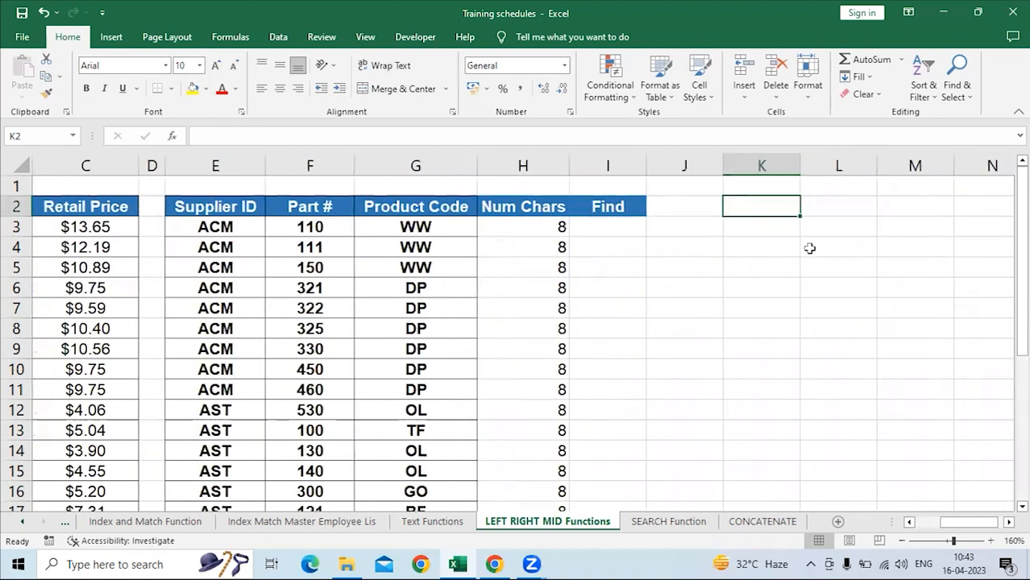
pyautogui.click(626, 228)
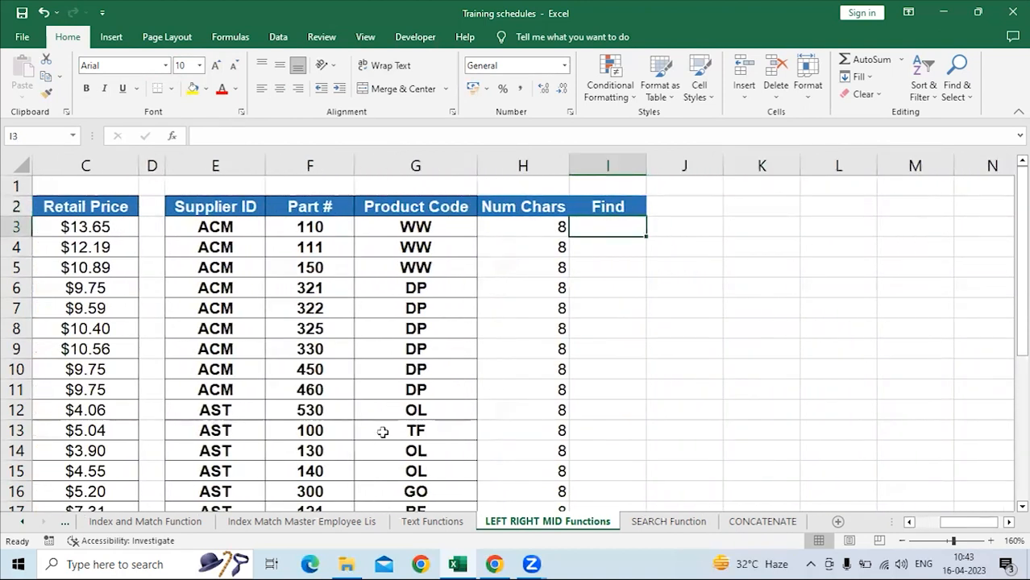
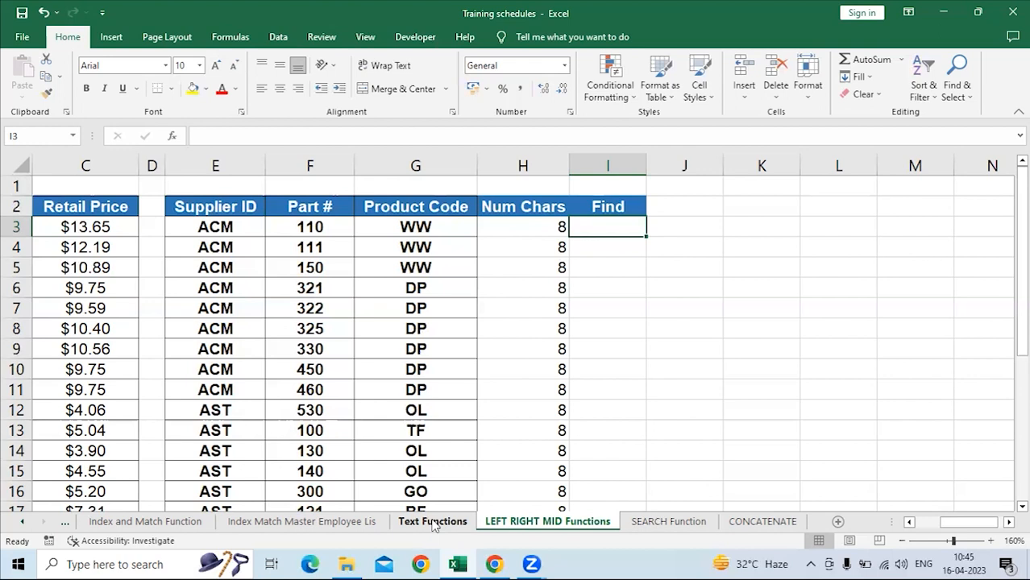
pyautogui.click(226, 227)
pyautogui.scroll(-4, 246, 374)
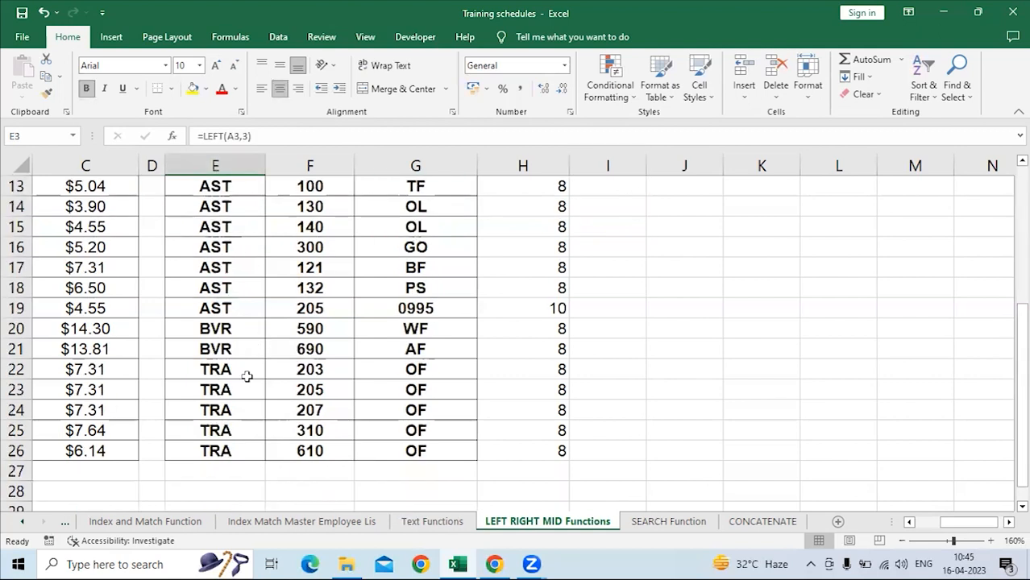
pyautogui.scroll(2, 246, 379)
pyautogui.scroll(1, 245, 379)
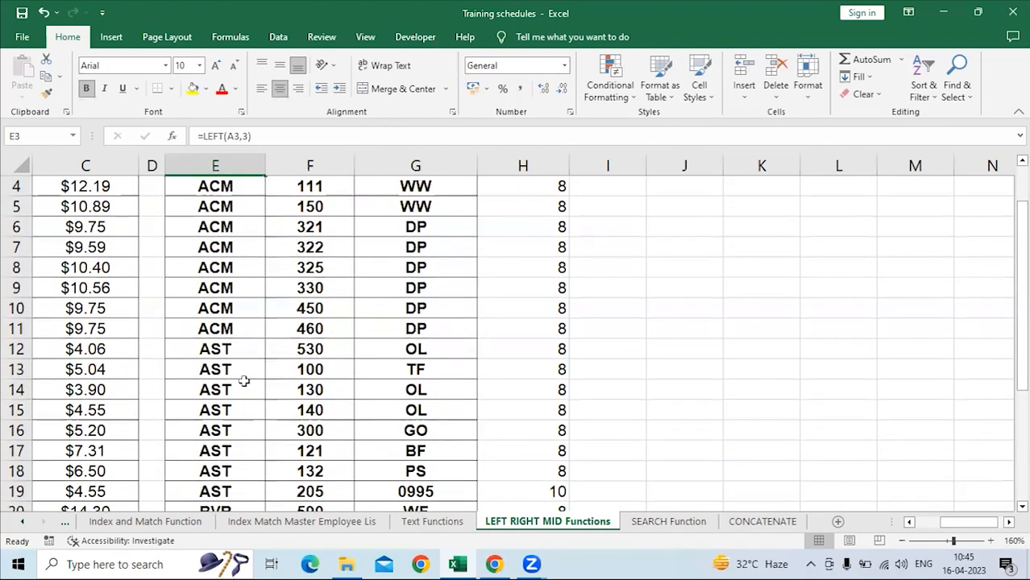
pyautogui.scroll(3, 244, 381)
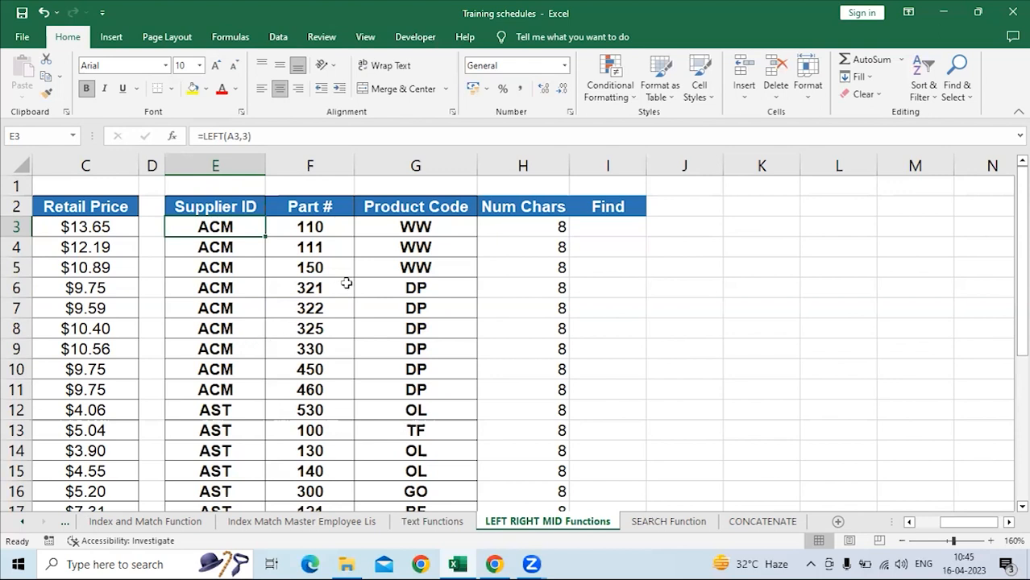
# Switch to the SEARCH Function worksheet and select the first cell under the First Name heading.
pyautogui.click(674, 524)
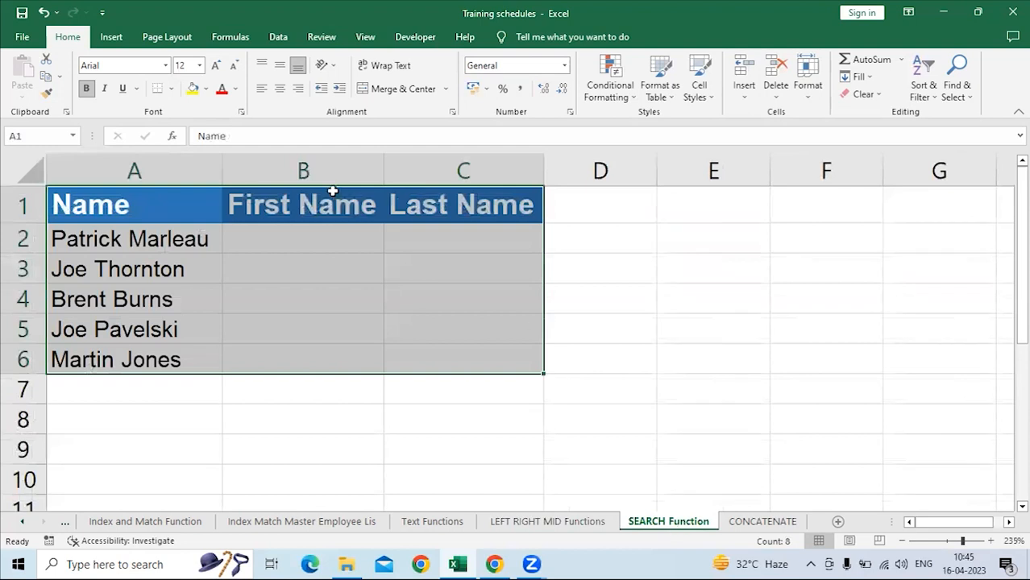
pyautogui.click(301, 229)
pyautogui.click(586, 205)
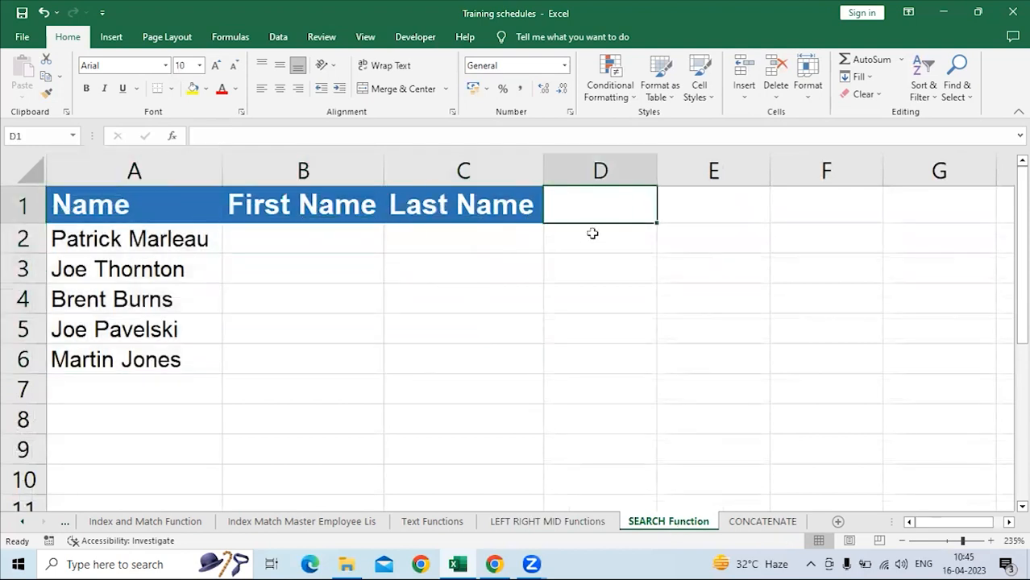
pyautogui.write('Find')
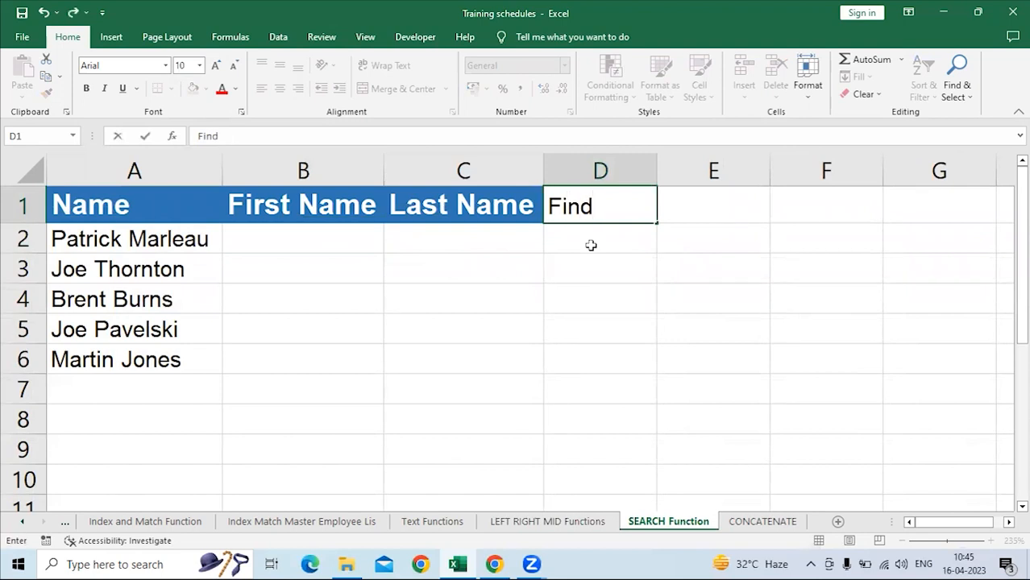
pyautogui.press('BackSpace')
pyautogui.press('BackSpace')
pyautogui.press('BackSpace')
pyautogui.press('BackSpace')
pyautogui.click(591, 245)
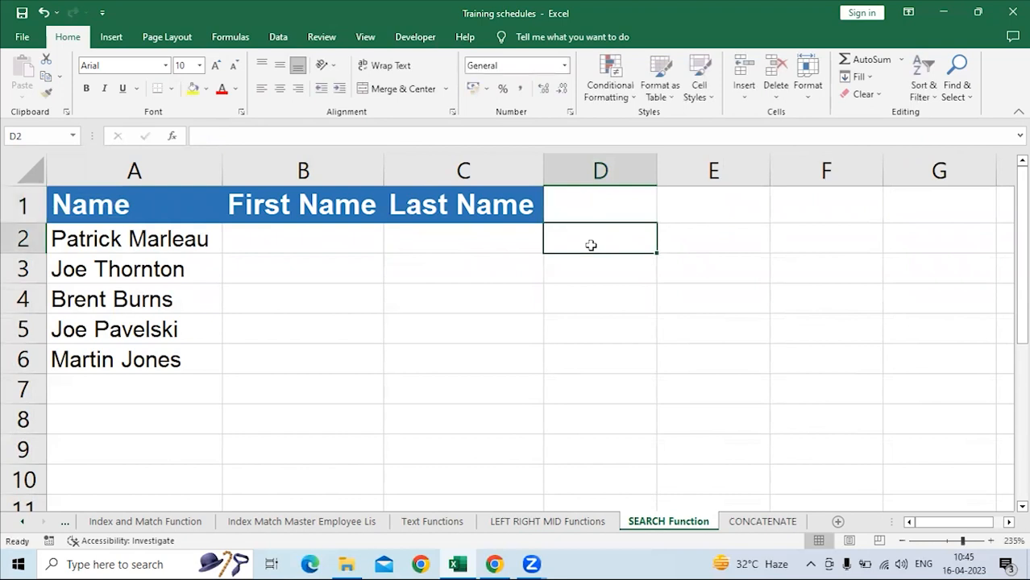
# Enter a formula in B2 that finds "a" in the name in A2 from position 1: =FIND("a",A2,1).
pyautogui.click(269, 242)
pyautogui.write('=find')
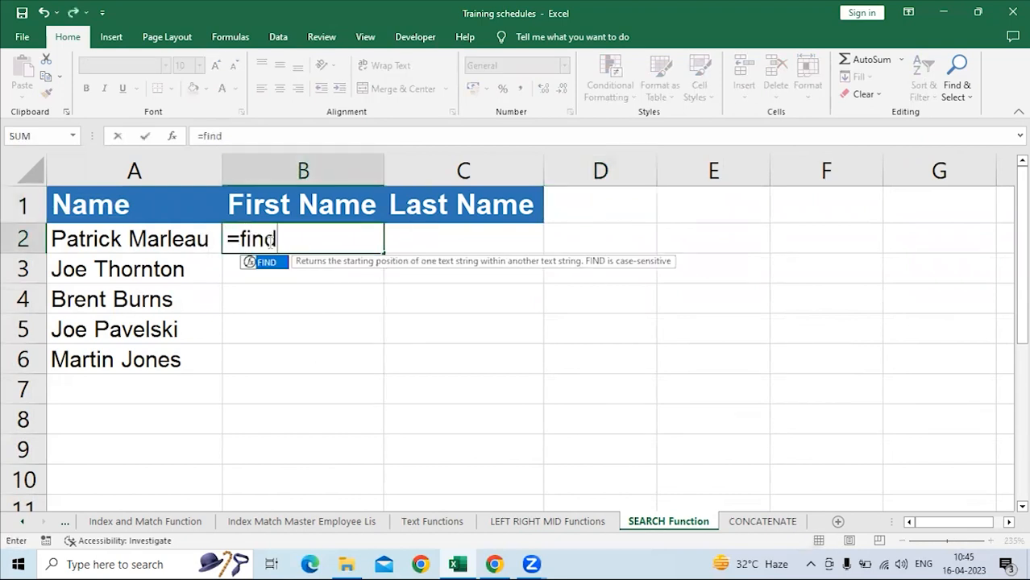
pyautogui.press('Tab')
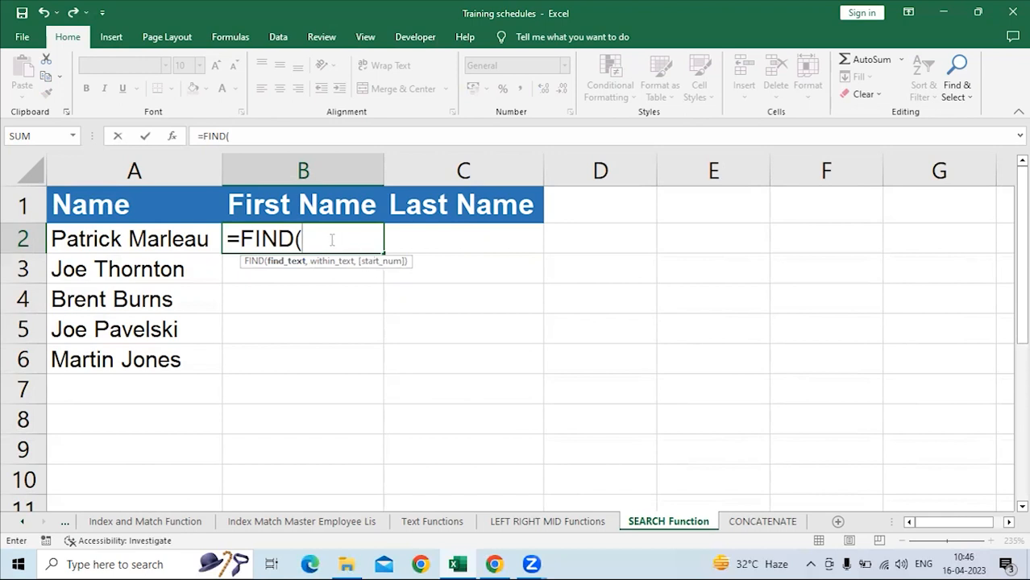
pyautogui.write('"a')
pyautogui.write('",')
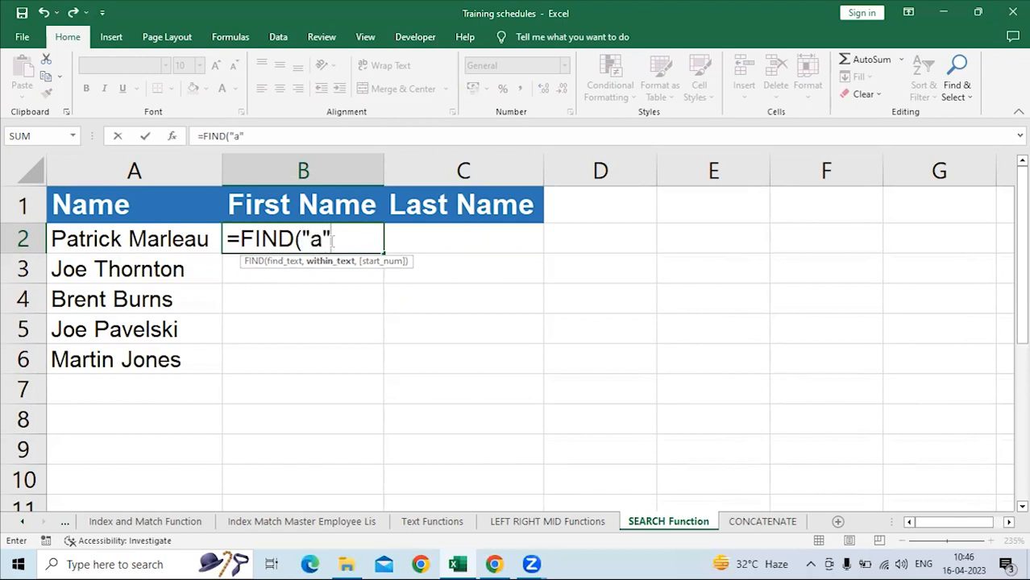
pyautogui.click(167, 234)
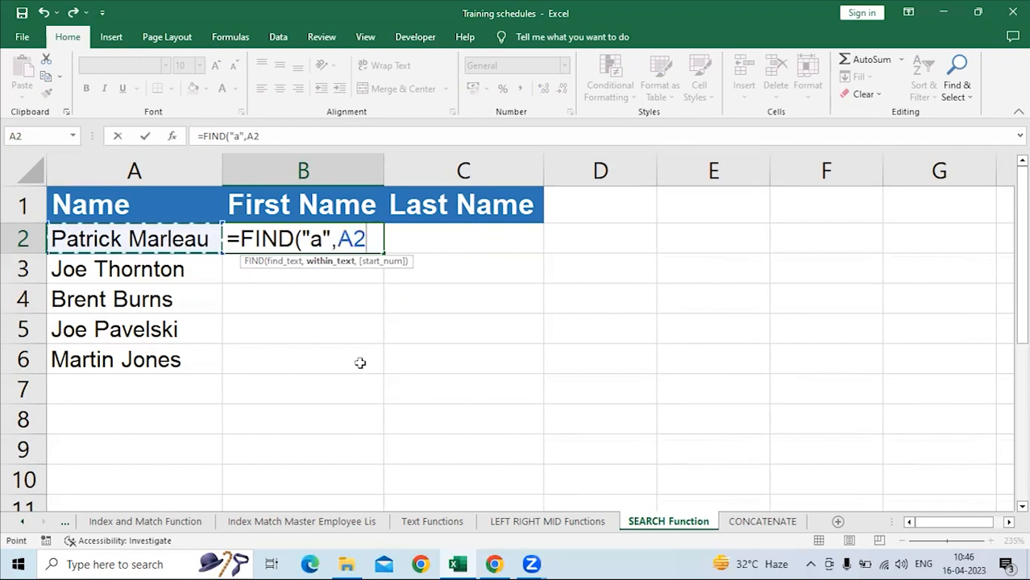
pyautogui.write(',1')
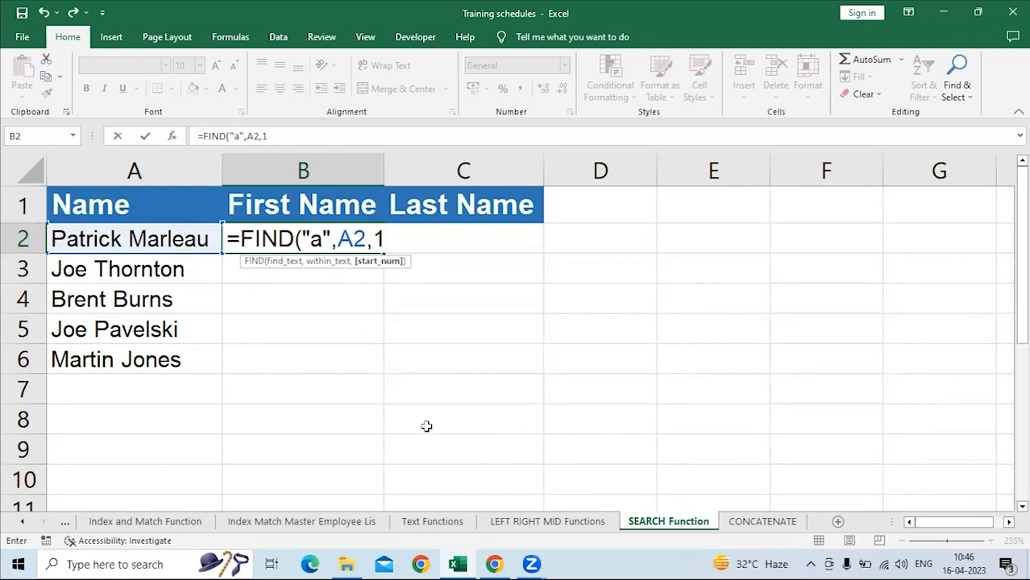
pyautogui.press('Return')
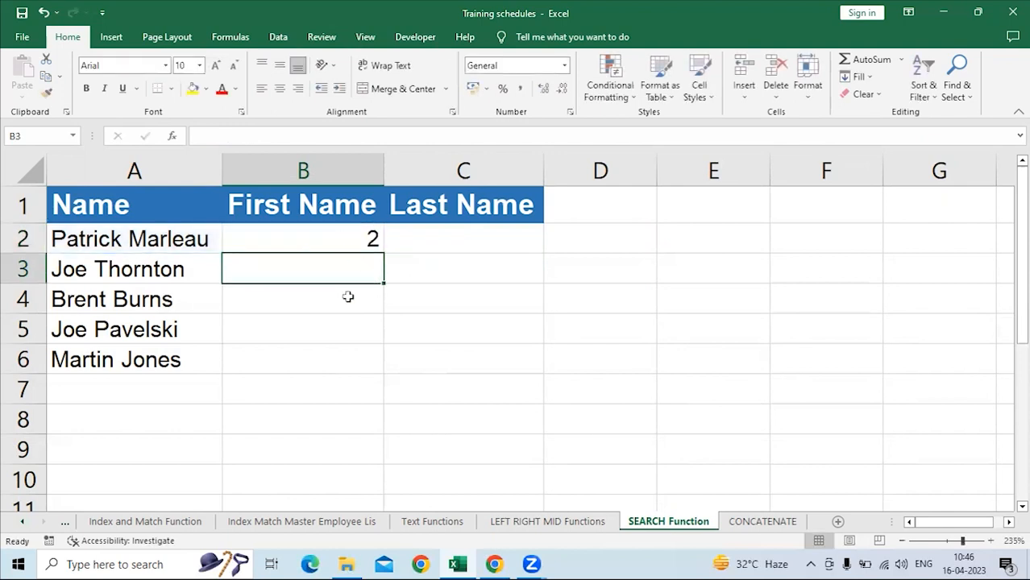
# Change the start position in the FIND formula in B2 to 5.
pyautogui.press('Up')
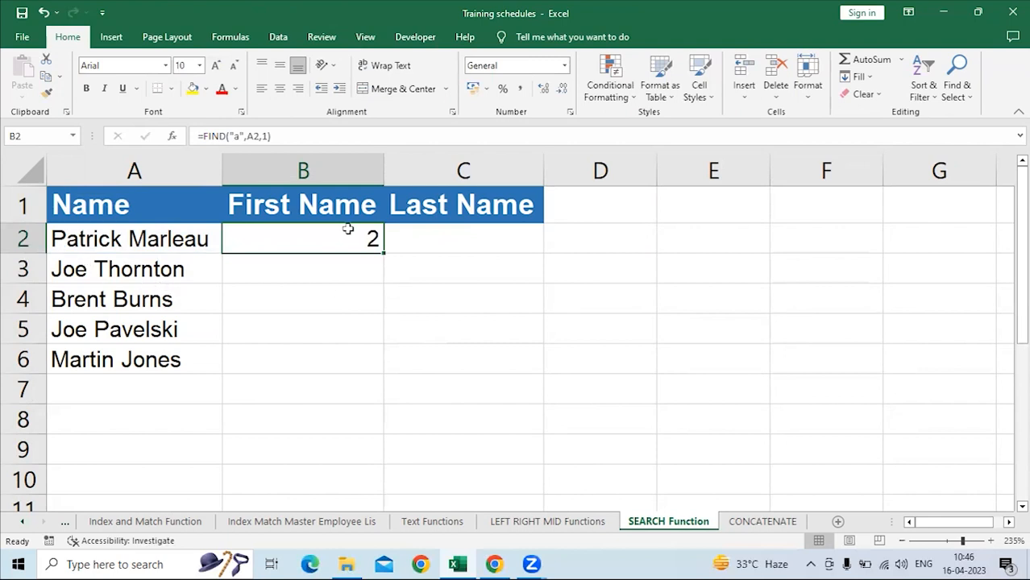
pyautogui.click(266, 137)
pyautogui.write(')')
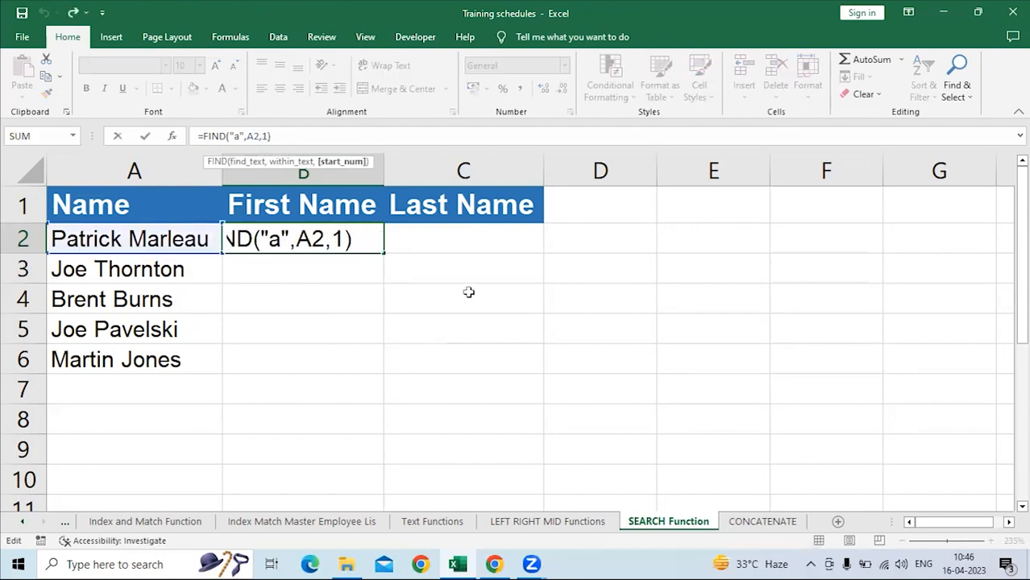
pyautogui.press('BackSpace')
pyautogui.write('5')
pyautogui.press('Return')
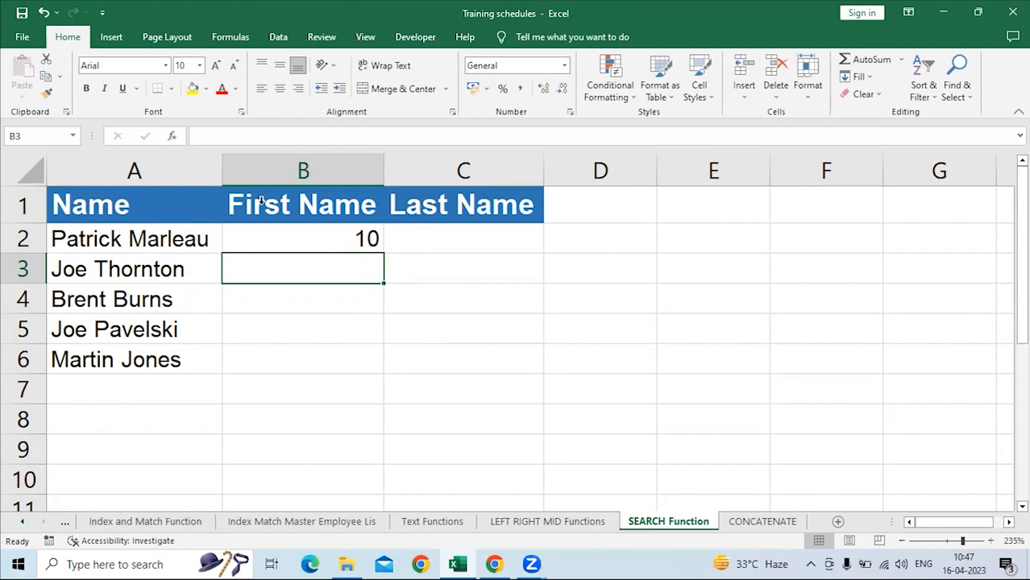
# Set the start position of the FIND formula in B2 back to 1.
pyautogui.press('Up')
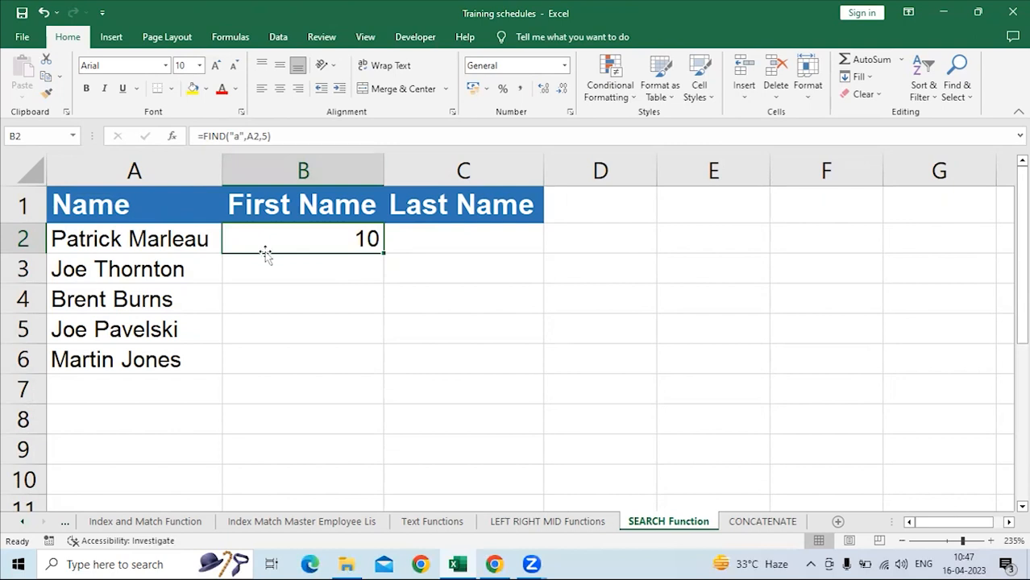
pyautogui.click(274, 137)
pyautogui.press('BackSpace')
pyautogui.write('1')
pyautogui.press('Return')
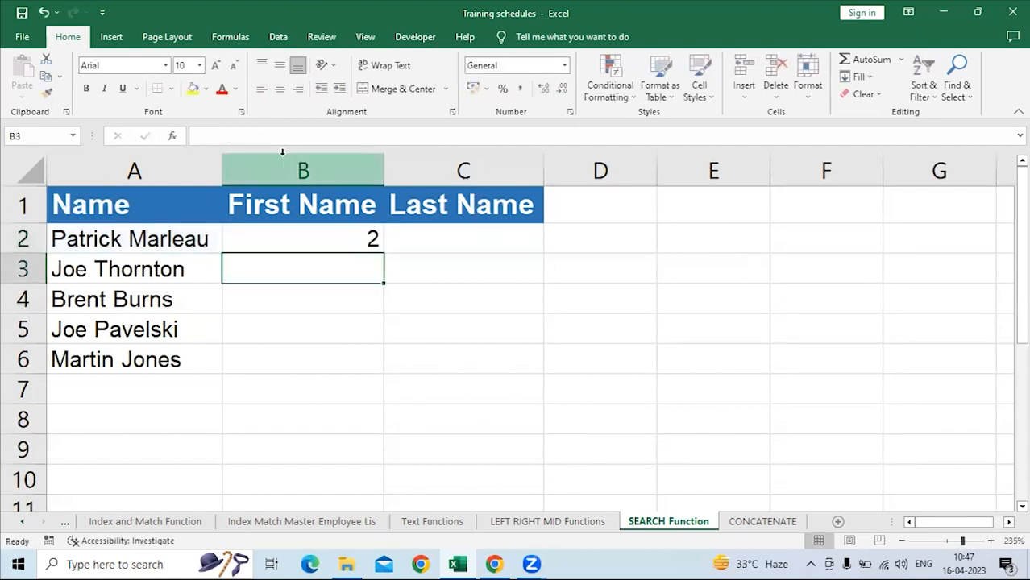
pyautogui.click(294, 244)
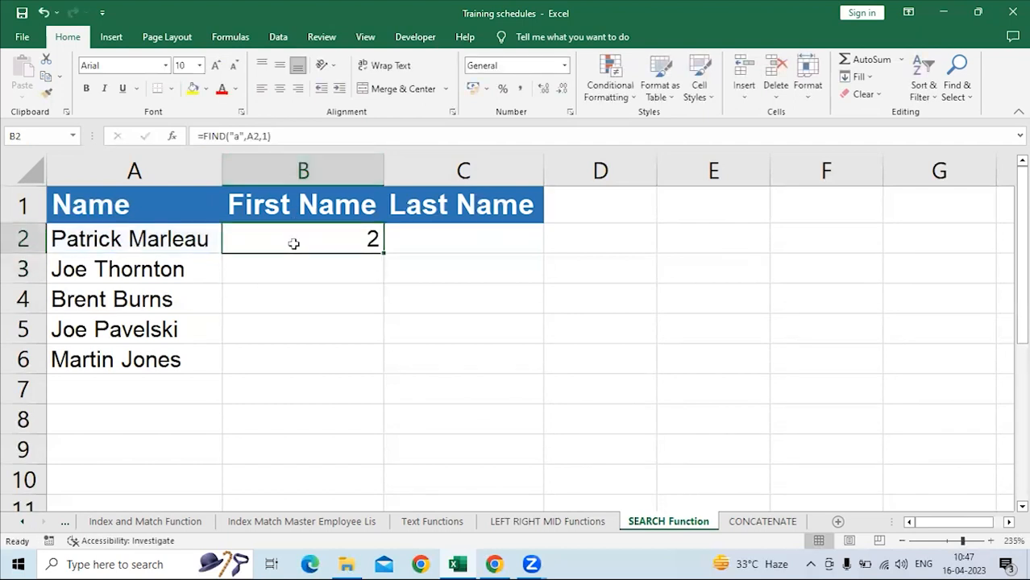
# Enter =SEARCH("a",A2,1) in C2 under Last Name and compare it with the FIND formula in B2.
pyautogui.click(468, 234)
pyautogui.write('=sea')
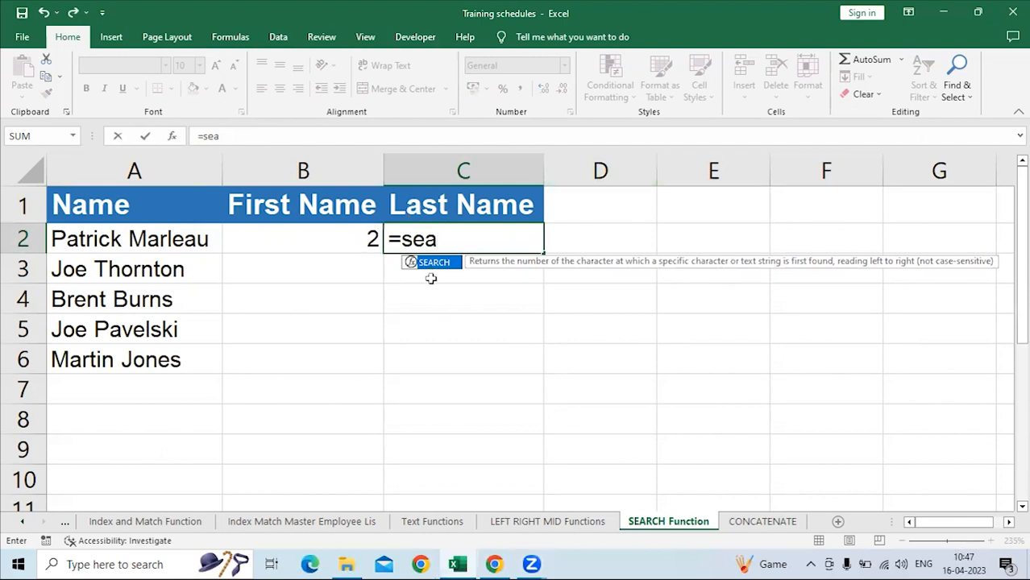
pyautogui.press('Tab')
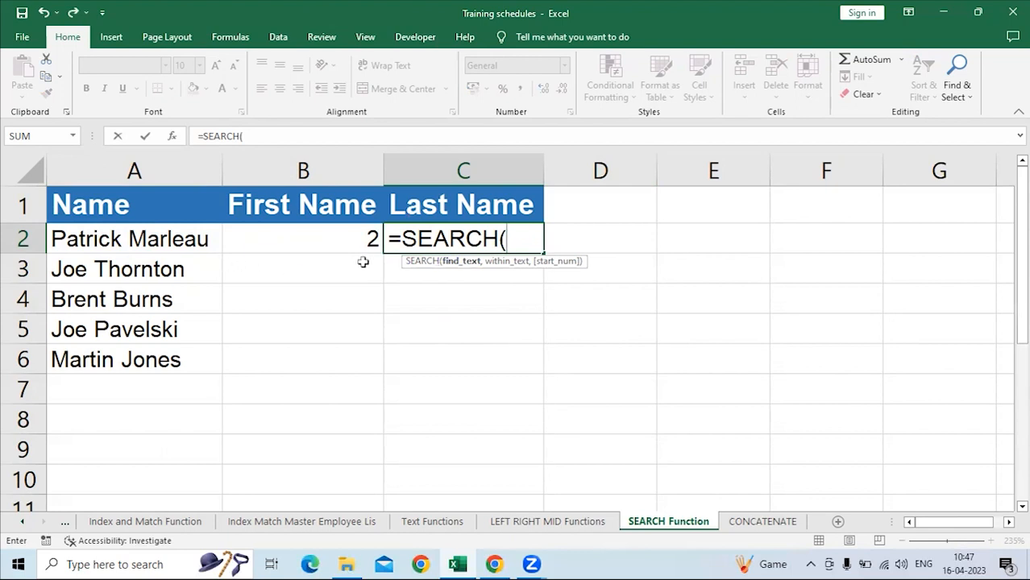
pyautogui.write('"a",')
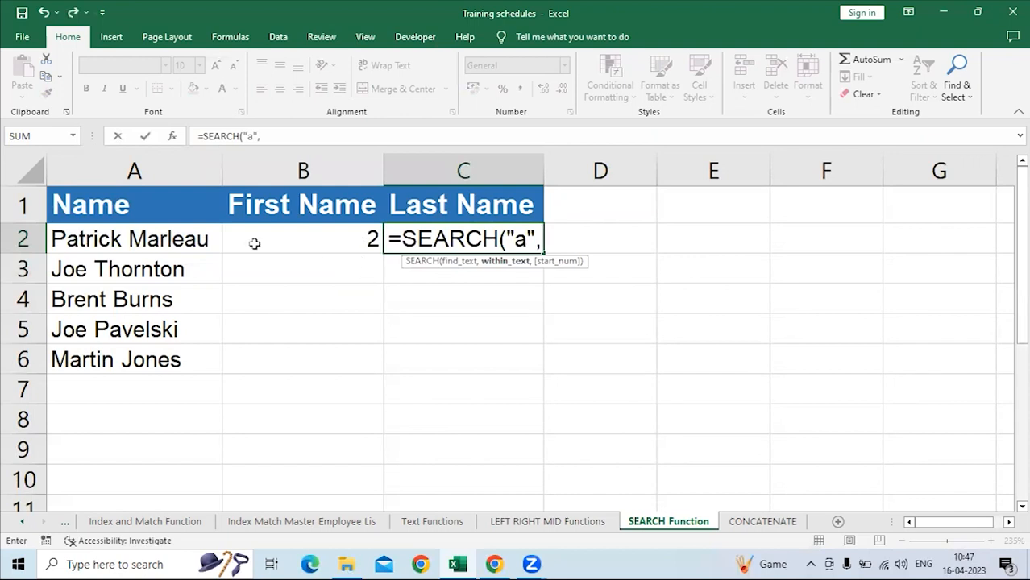
pyautogui.click(171, 238)
pyautogui.write(',1')
pyautogui.press('Return')
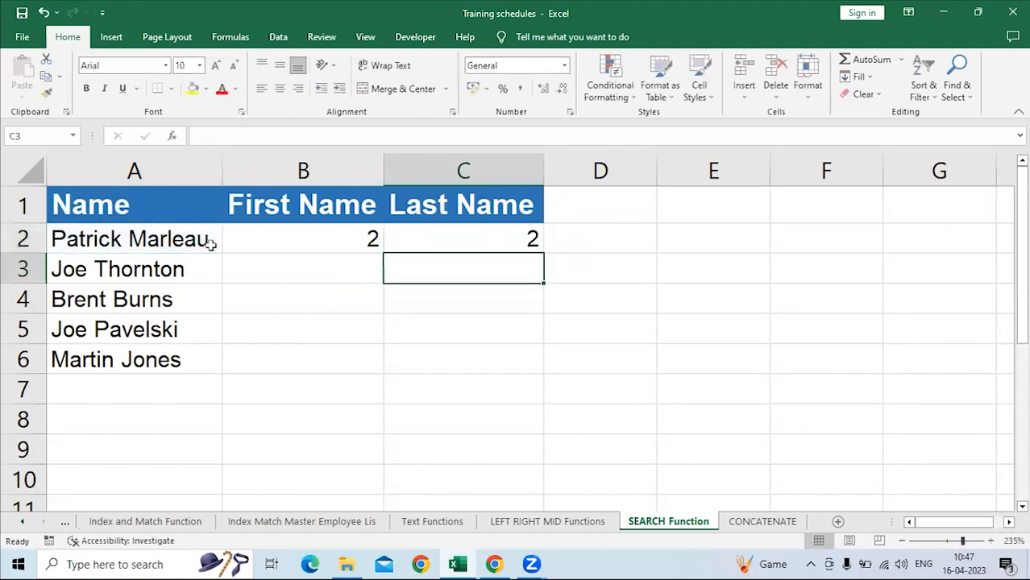
pyautogui.click(524, 236)
pyautogui.click(299, 233)
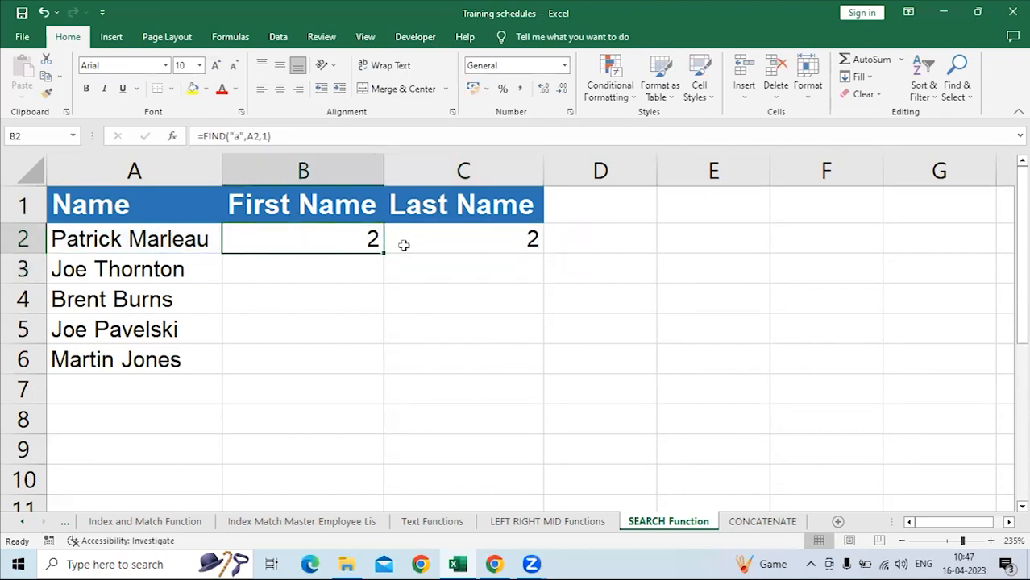
pyautogui.click(455, 245)
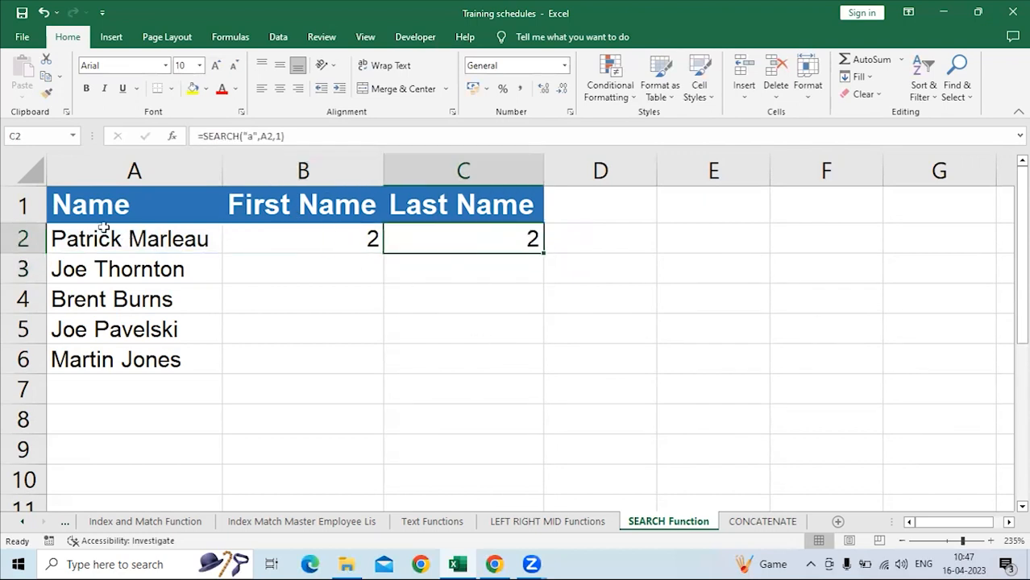
# Replace the lowercase a, the second letter of the name in A2, with an uppercase A.
pyautogui.click(103, 228)
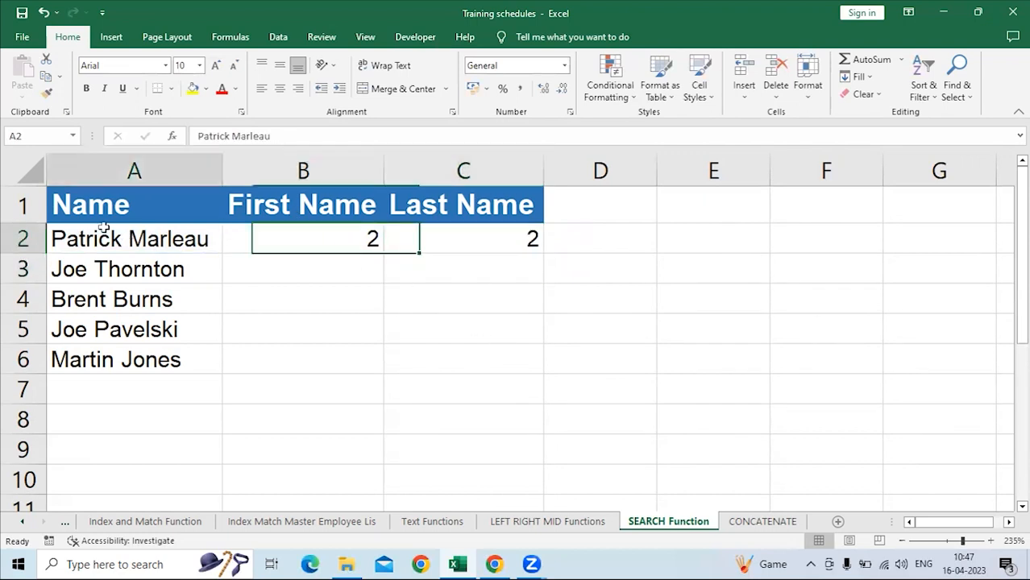
pyautogui.click(210, 136)
pyautogui.press('BackSpace')
pyautogui.write('A')
pyautogui.press('Return')
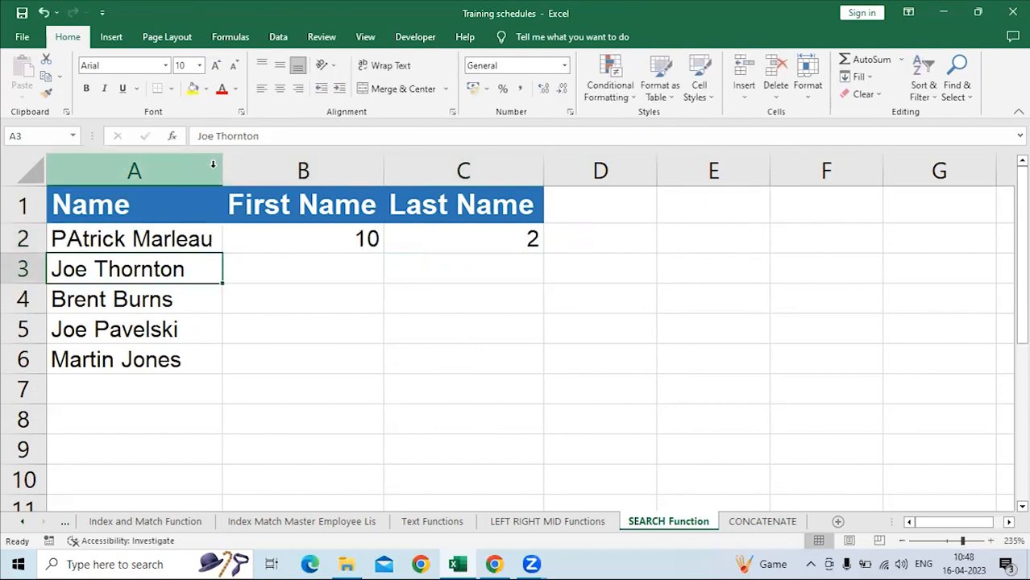
# Examine how the FIND formula in B2 and the SEARCH formula in C2 treat letter case, including their column headings.
pyautogui.click(258, 233)
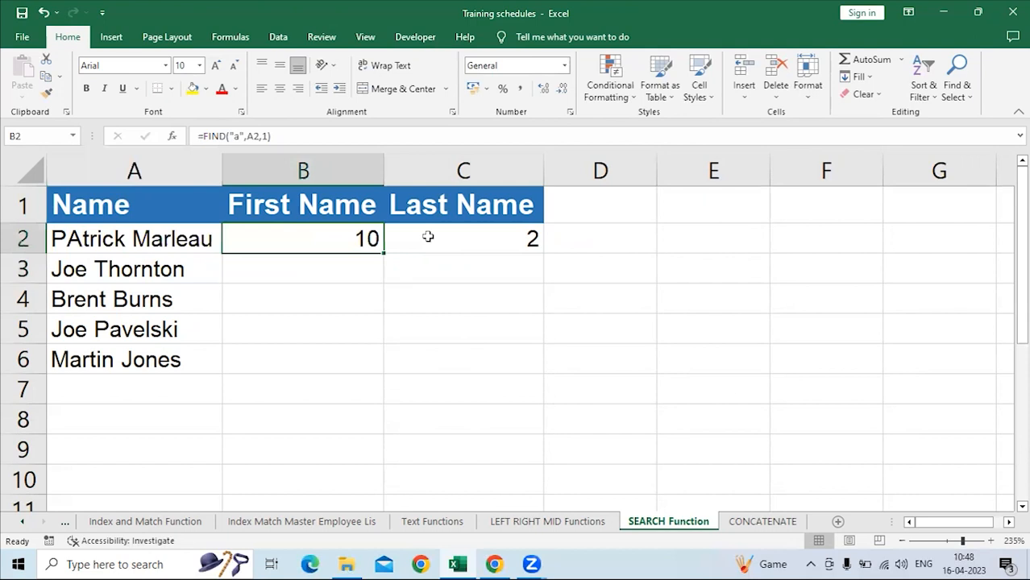
pyautogui.click(428, 236)
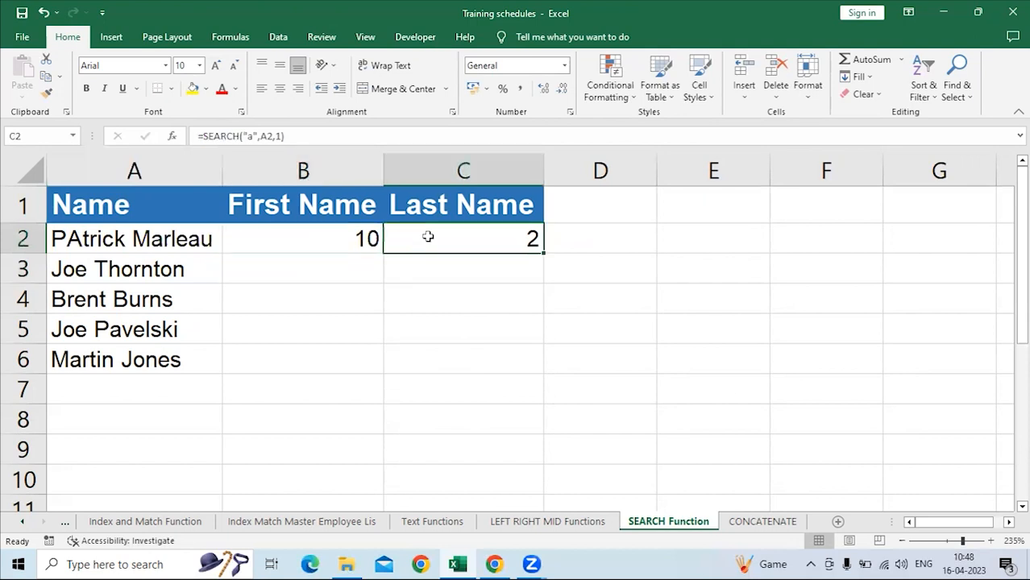
pyautogui.click(266, 135)
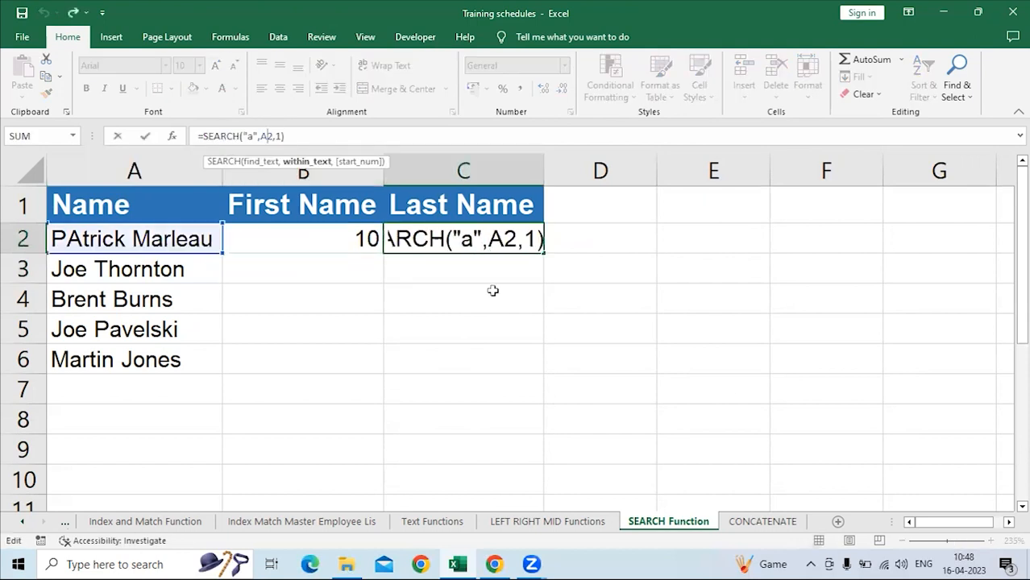
pyautogui.press('Return')
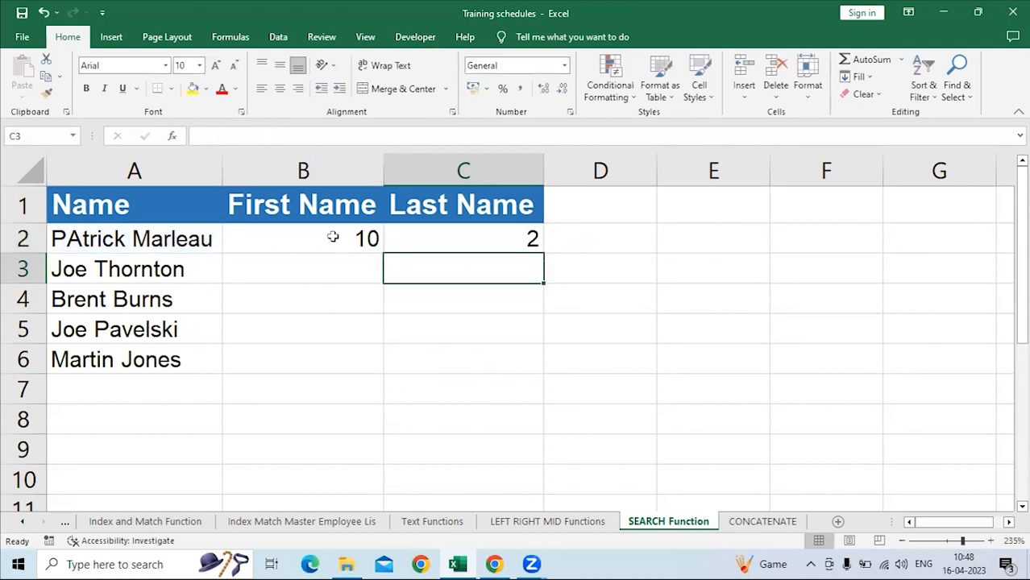
pyautogui.click(332, 237)
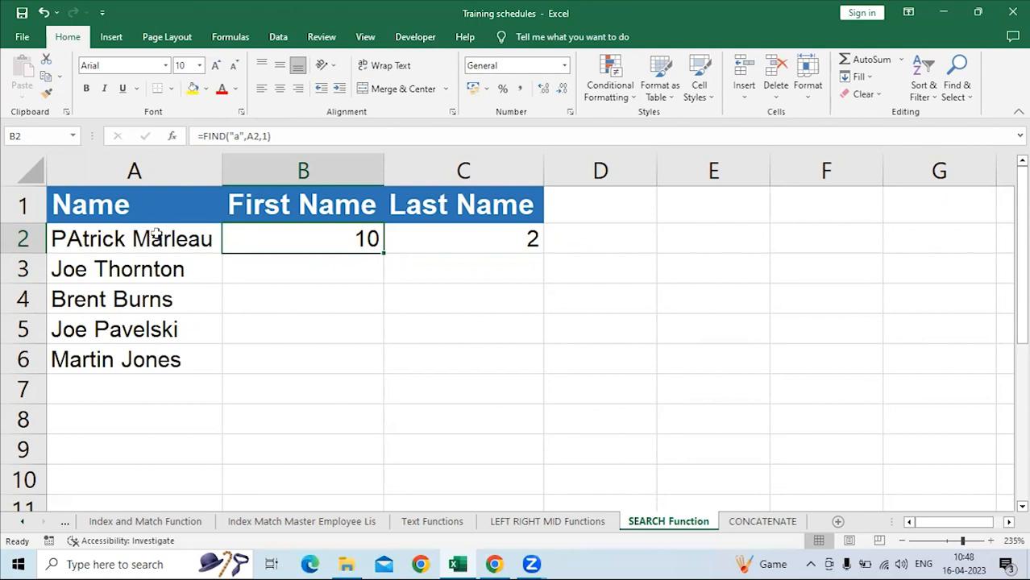
pyautogui.click(463, 241)
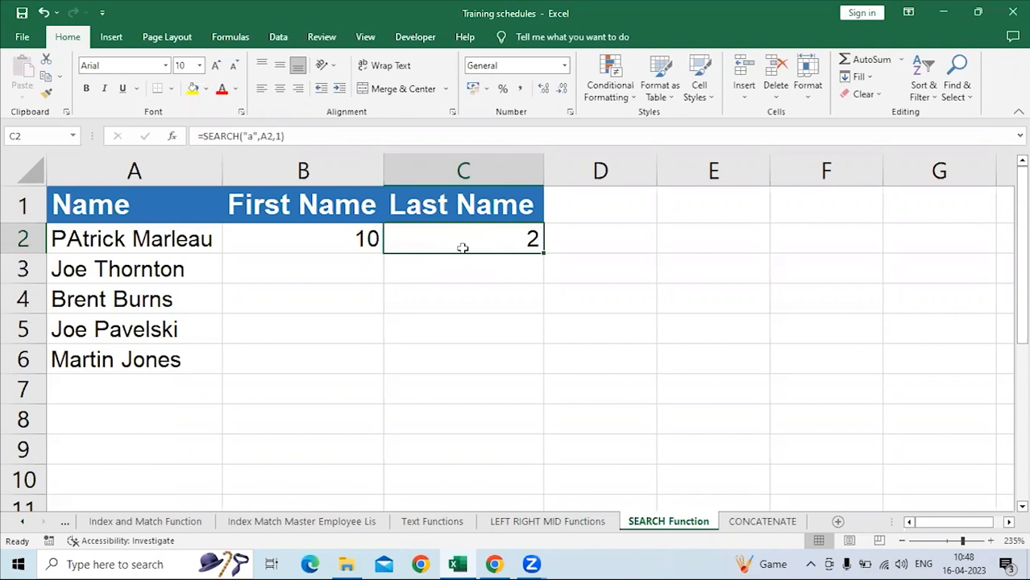
pyautogui.click(333, 247)
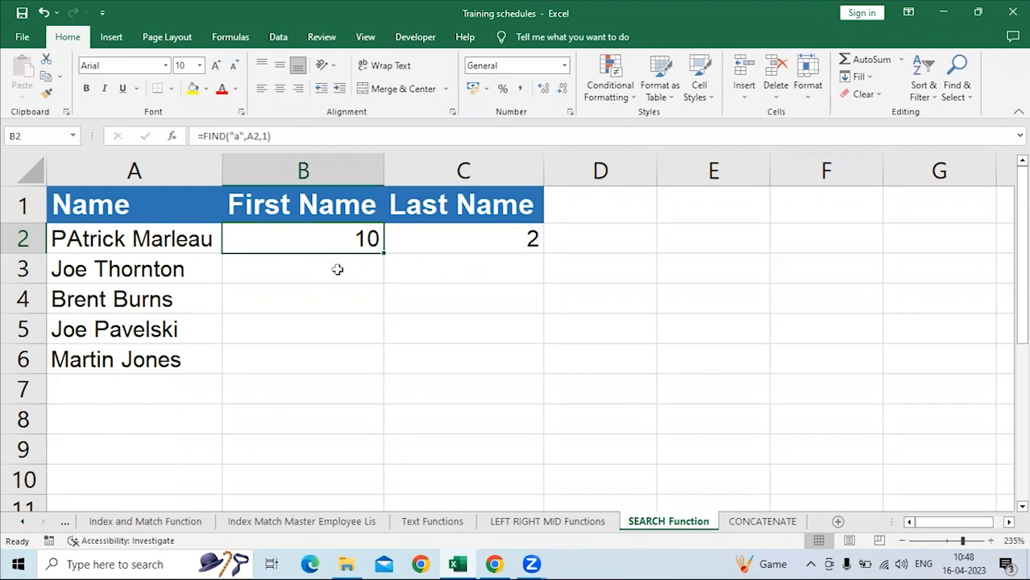
pyautogui.moveTo(329, 203); pyautogui.dragTo(472, 203)
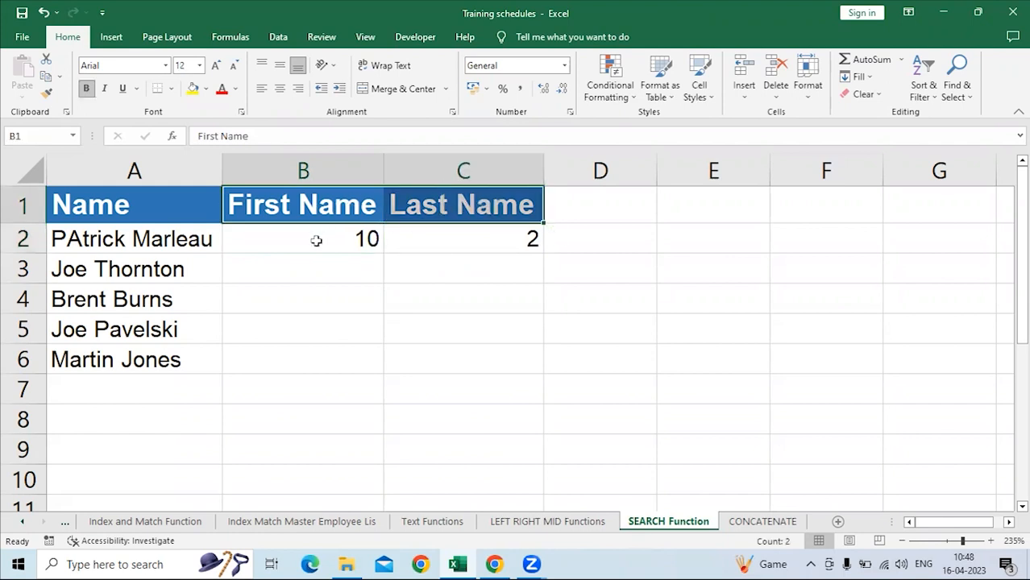
# Rename the headings above the two formulas to Find in B1 and Search in C1.
pyautogui.click(311, 213)
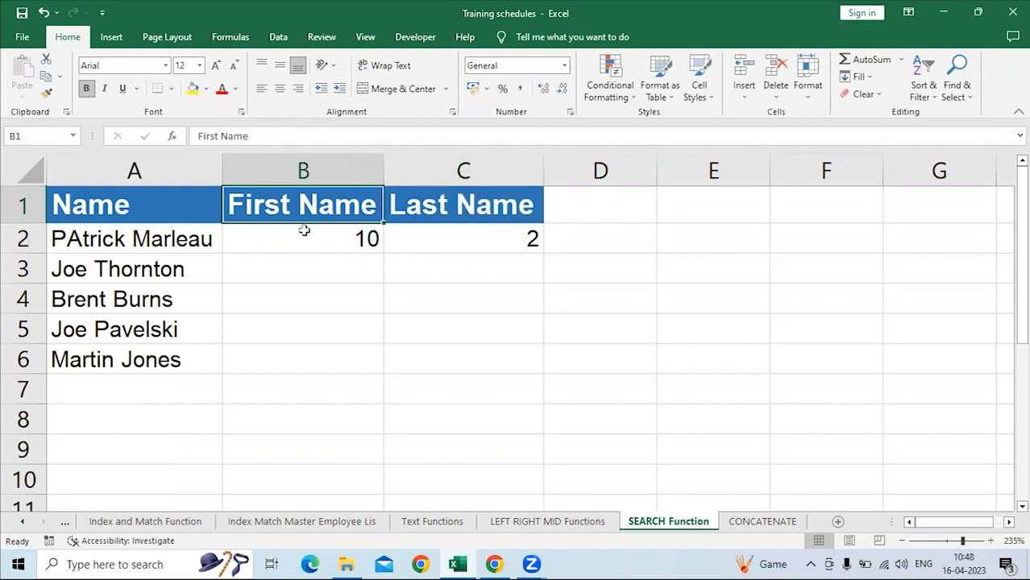
pyautogui.write('Find')
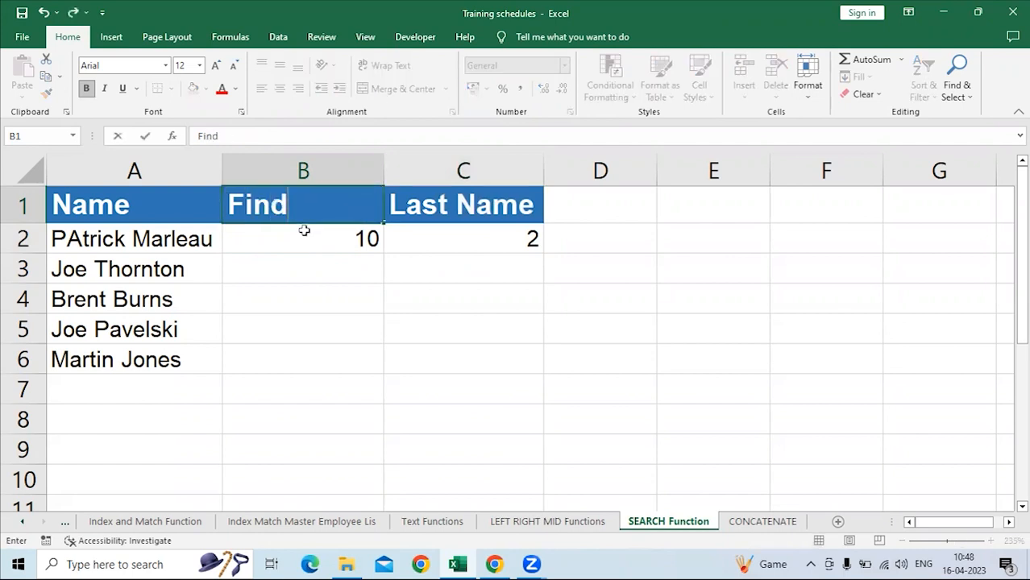
pyautogui.press('Return')
pyautogui.press('Up')
pyautogui.press('Right')
pyautogui.write('Search')
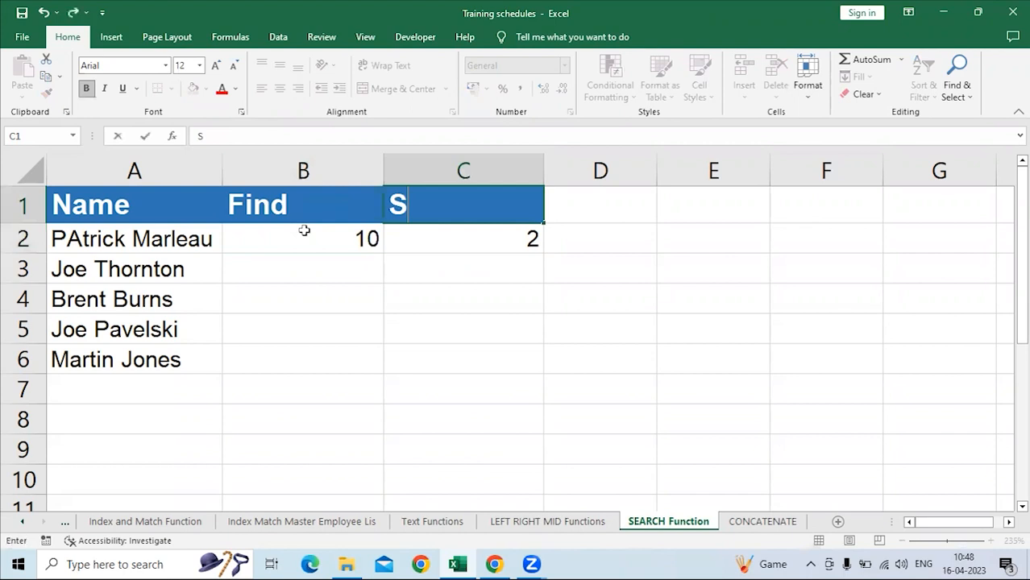
pyautogui.press('Return')
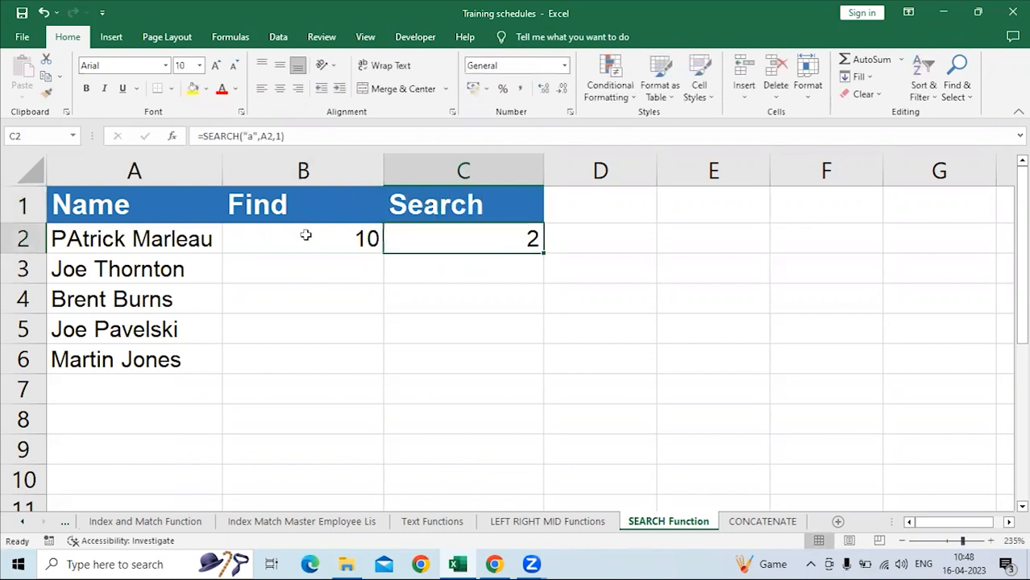
# Compare the FIND formula in B2 with the SEARCH formula in C2 for the name in A2.
pyautogui.click(303, 238)
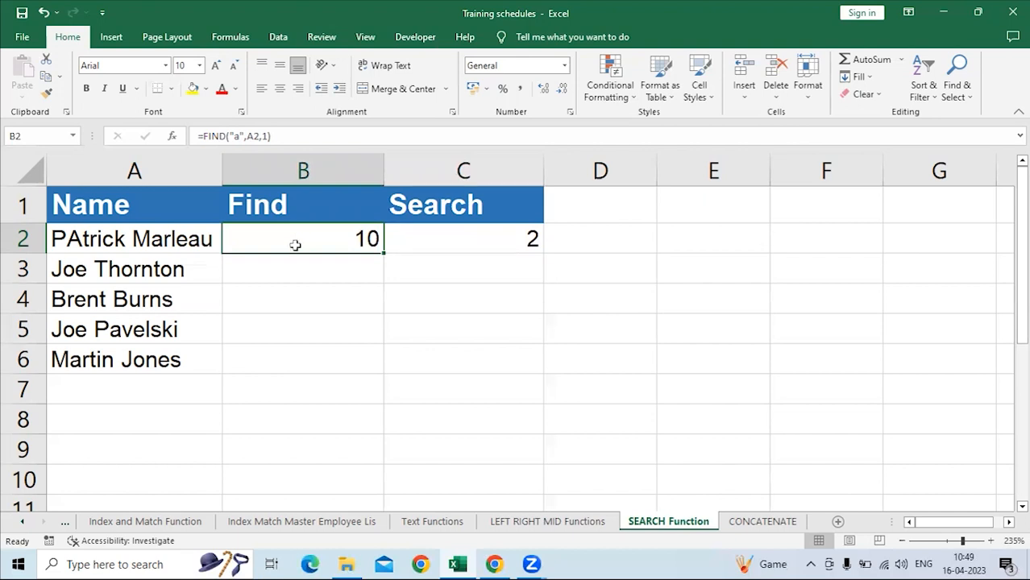
pyautogui.click(506, 240)
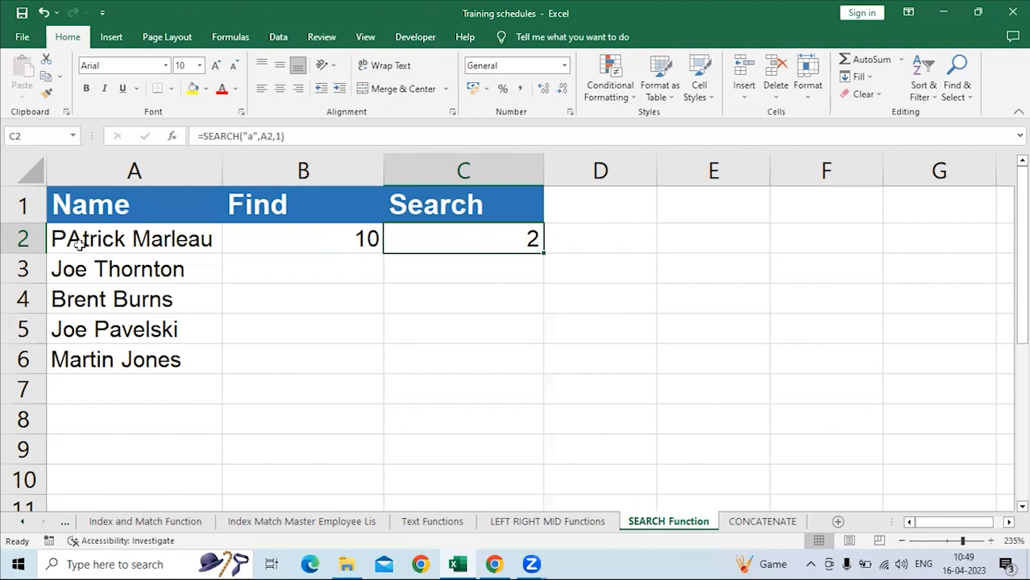
pyautogui.click(355, 231)
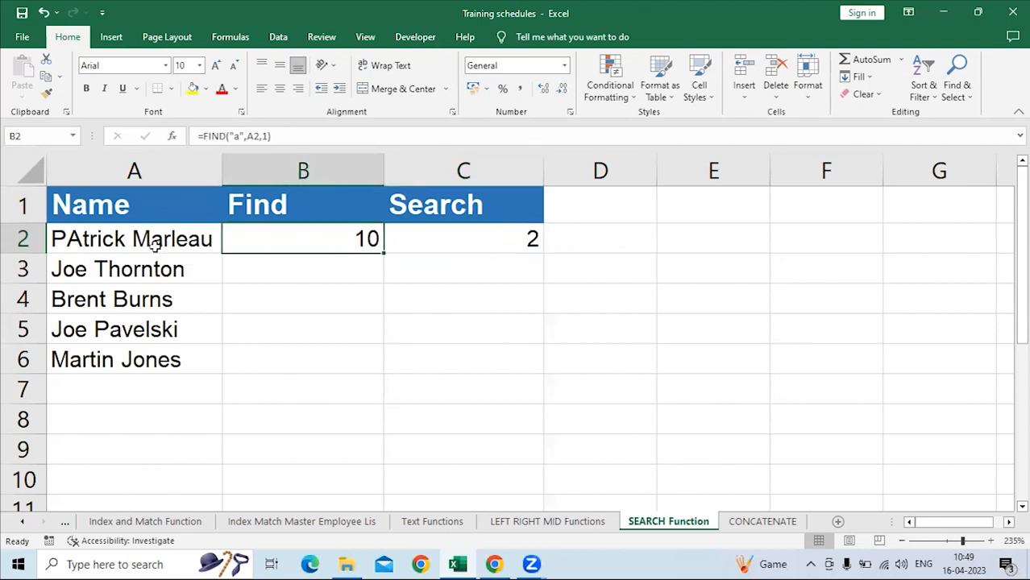
pyautogui.click(276, 266)
pyautogui.click(289, 232)
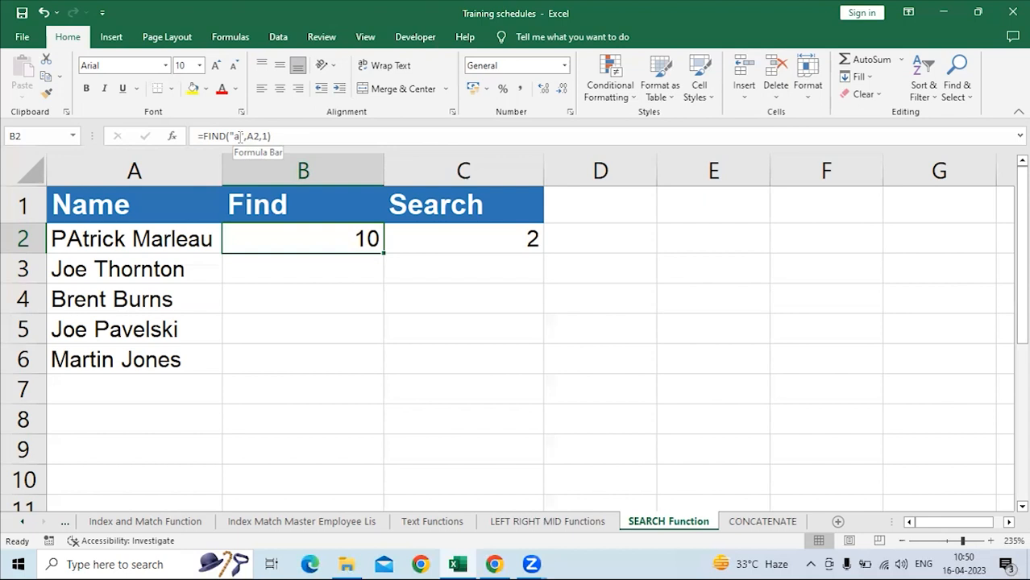
pyautogui.click(428, 232)
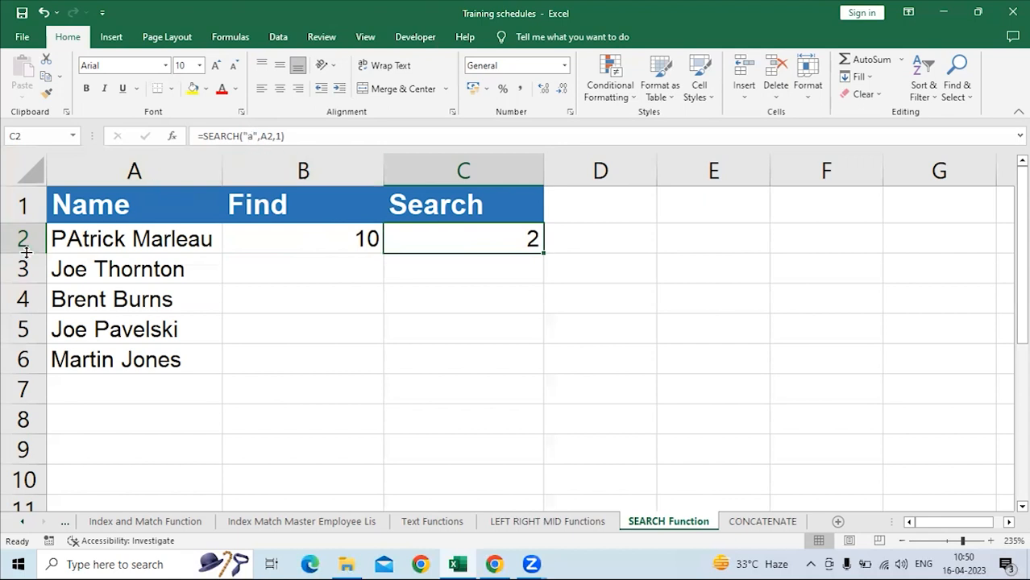
pyautogui.click(438, 262)
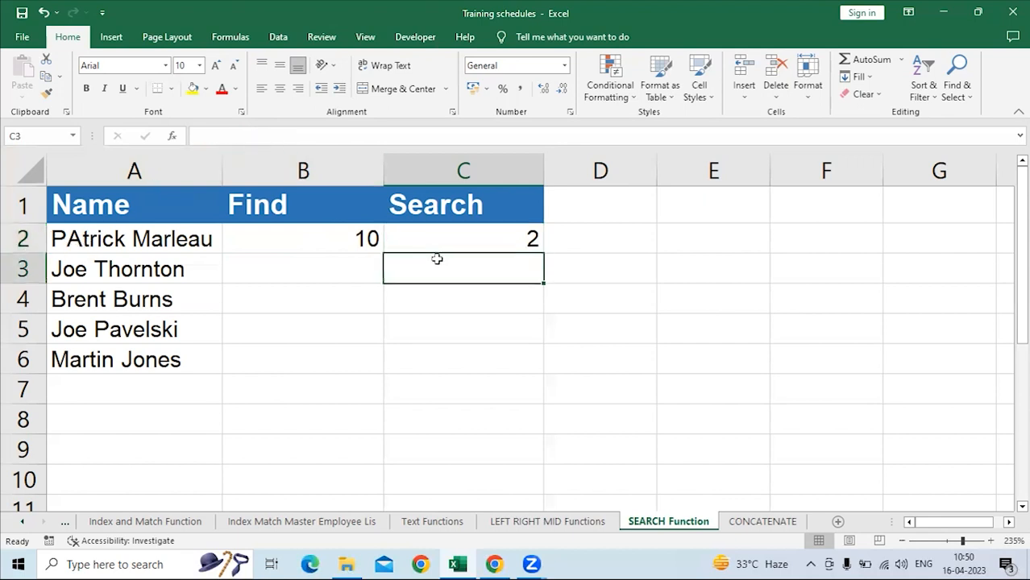
pyautogui.click(437, 241)
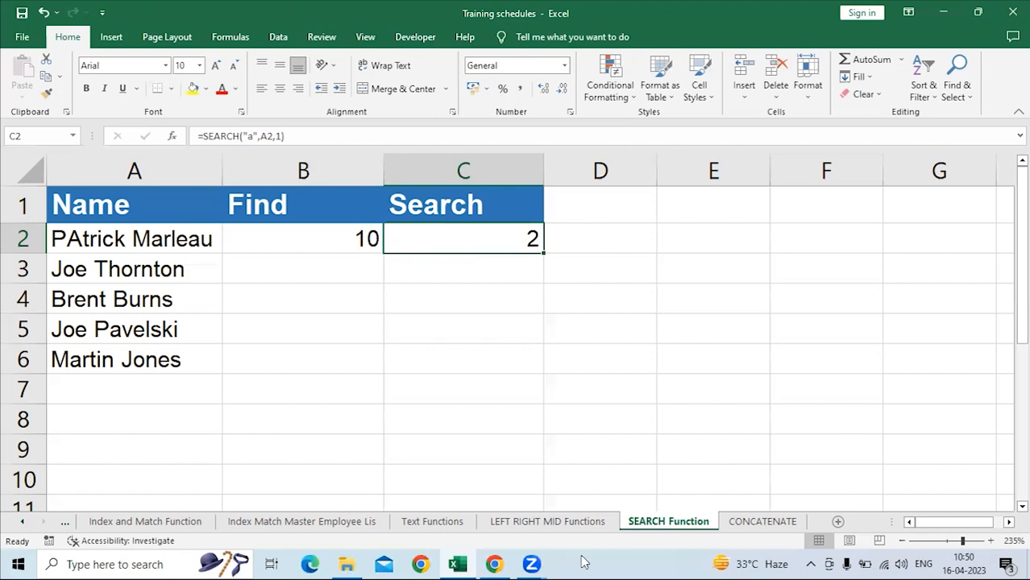
# Review the FIND and SEARCH cells on the SEARCH Function sheet and check the Substring entry on the Text Functions sheet.
pyautogui.click(436, 523)
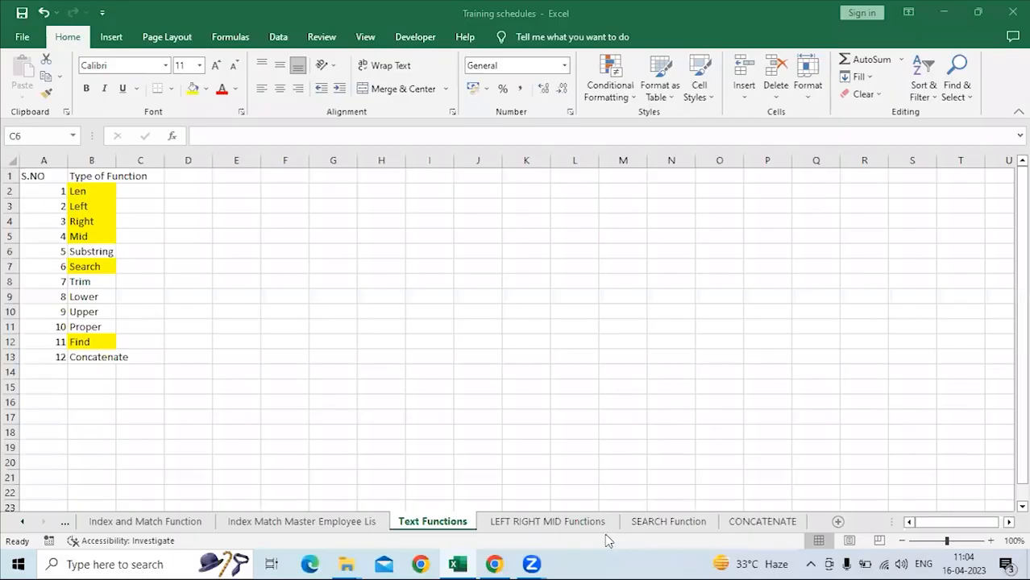
pyautogui.click(654, 524)
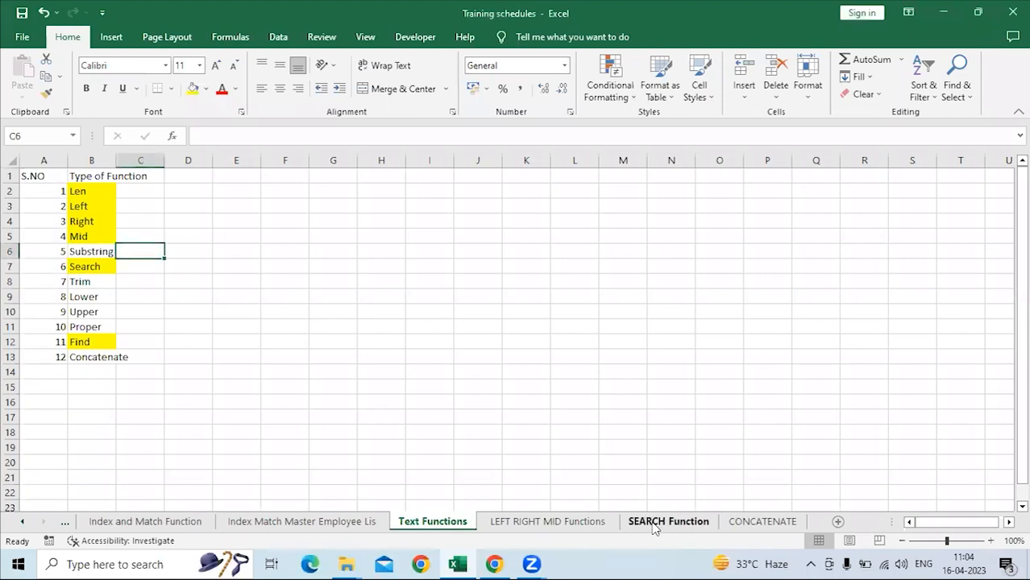
pyautogui.click(314, 239)
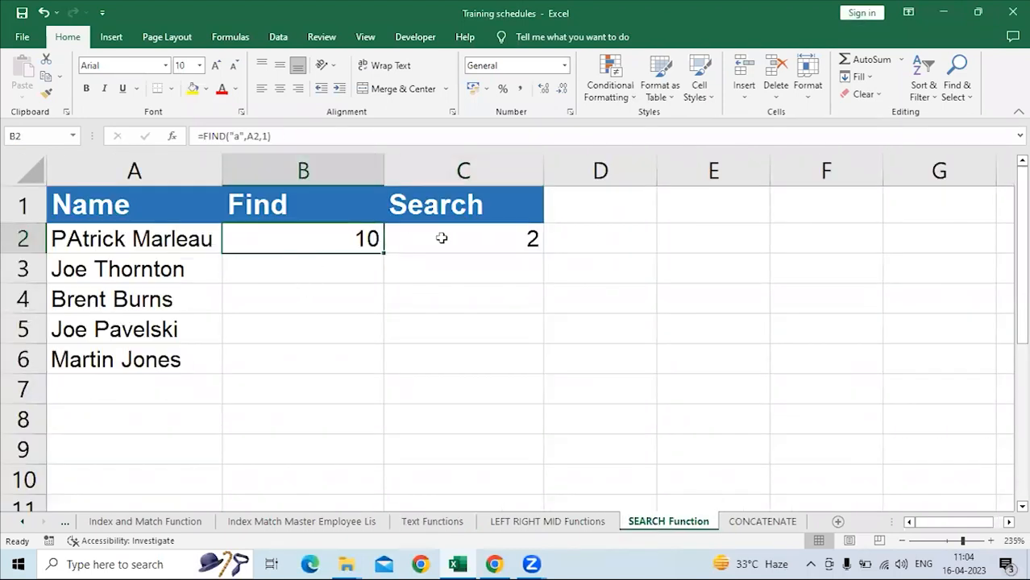
pyautogui.click(442, 236)
pyautogui.click(327, 236)
pyautogui.click(432, 522)
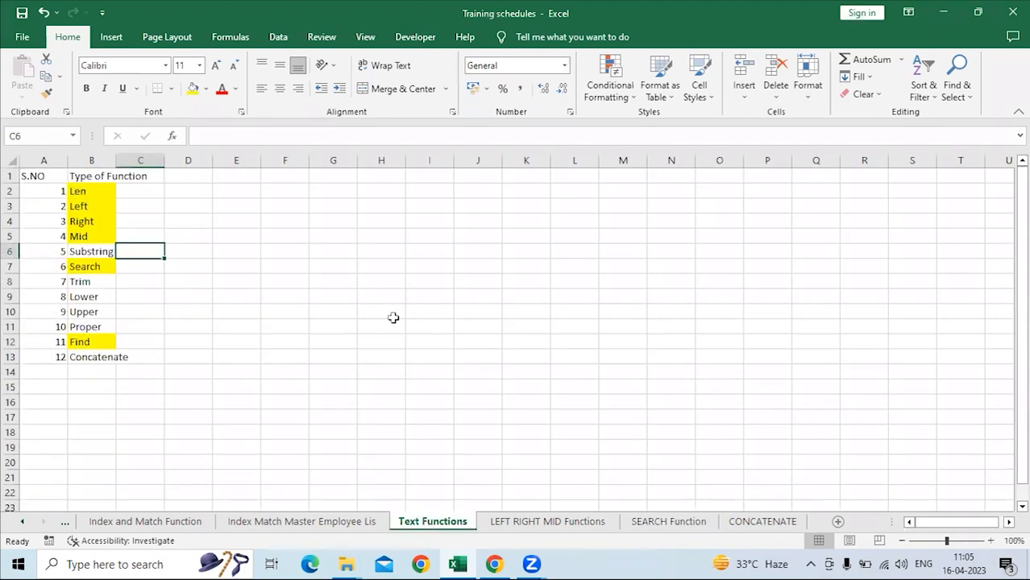
pyautogui.click(101, 251)
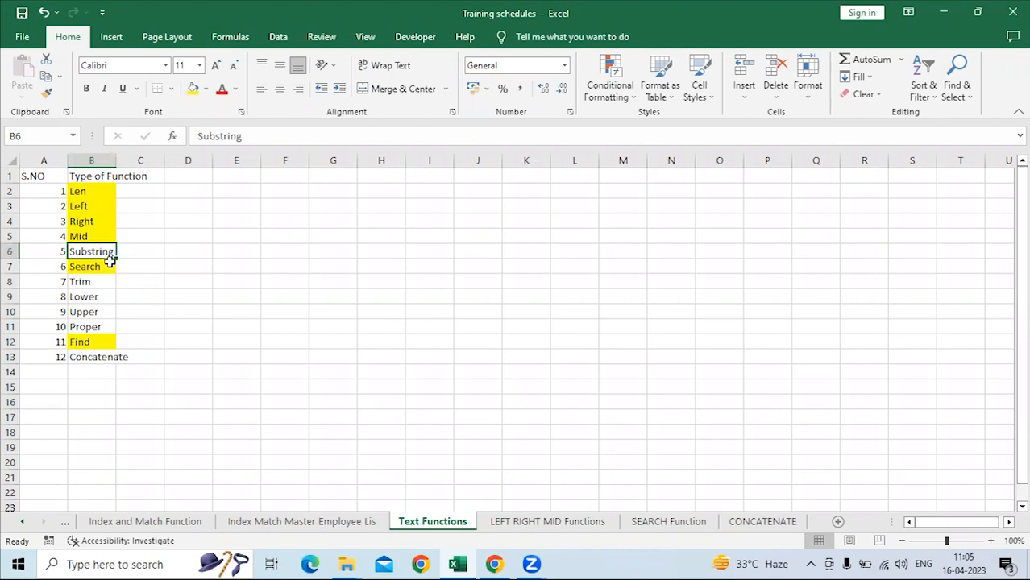
# Add the heading Substring in D1 of the SEARCH Function sheet.
pyautogui.click(652, 524)
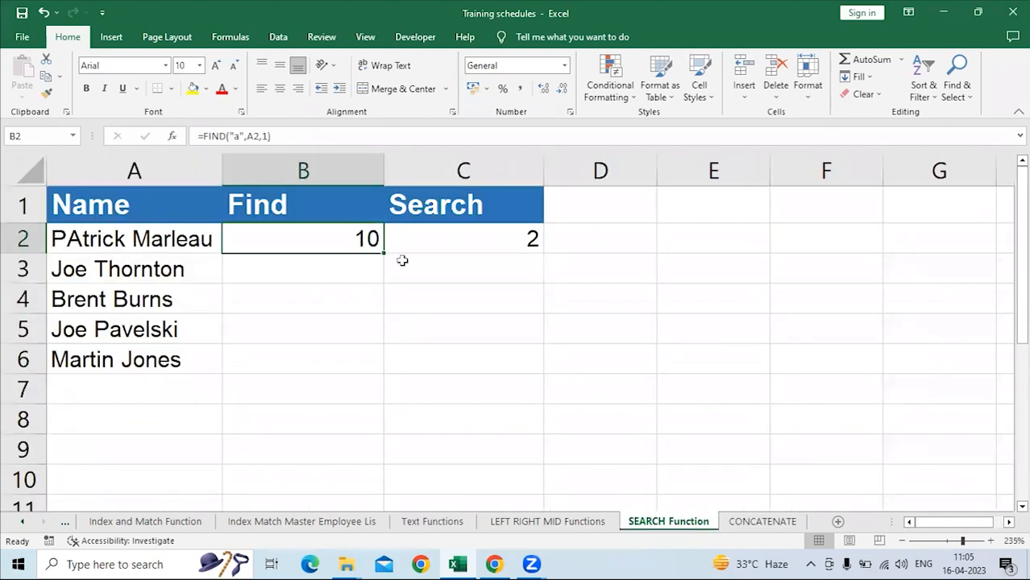
pyautogui.click(575, 236)
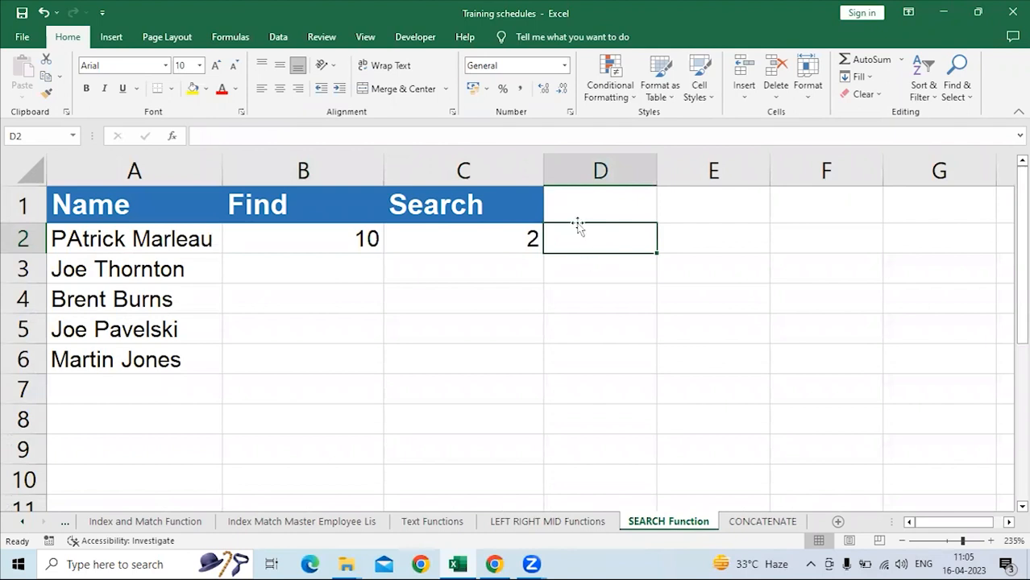
pyautogui.click(575, 204)
pyautogui.write('Sub')
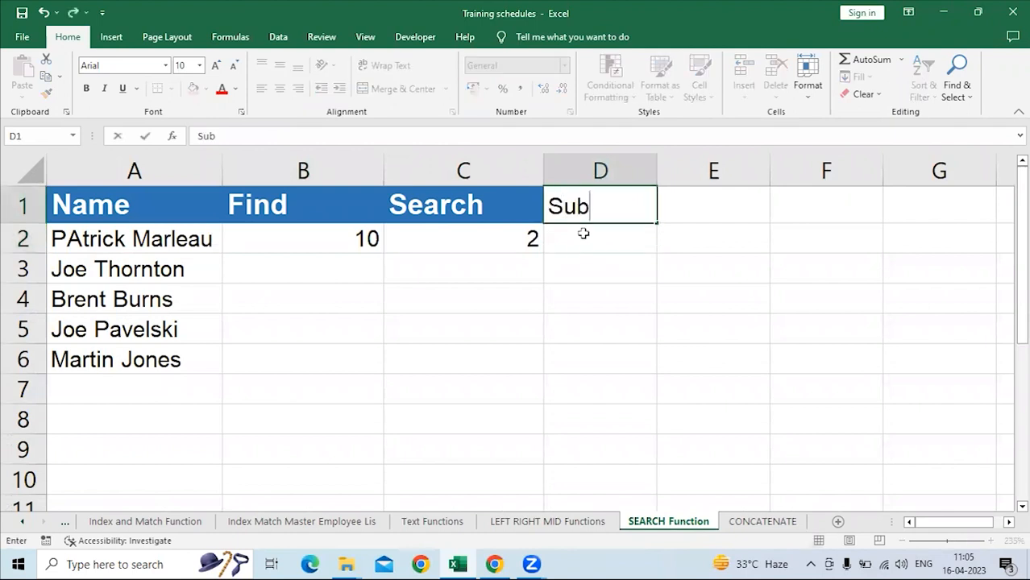
pyautogui.write('string')
pyautogui.press('Return')
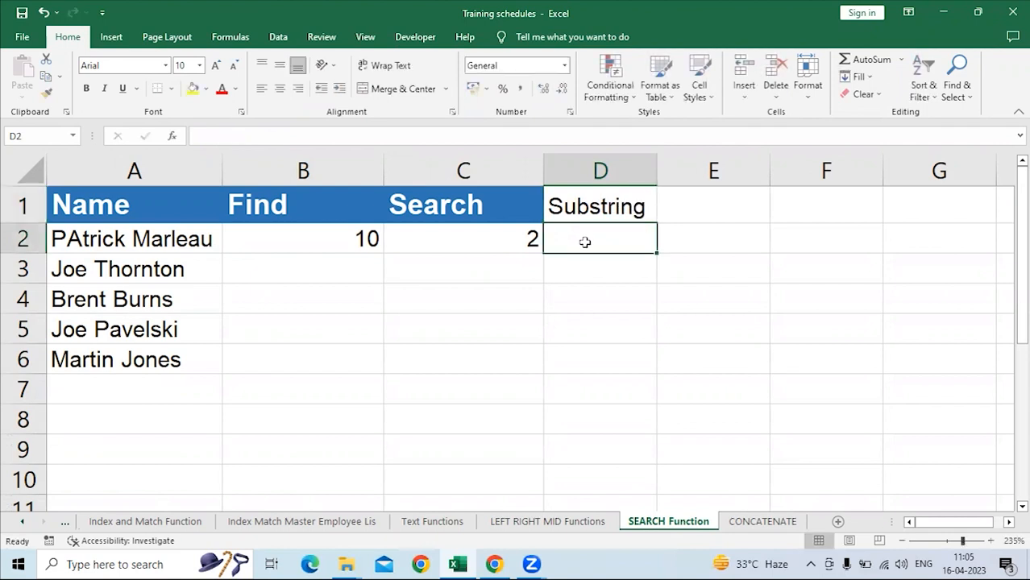
# Copy the formatting of the Search heading in C1 to D1 and autofit column D to the Substring heading.
pyautogui.click(483, 202)
pyautogui.click(50, 95)
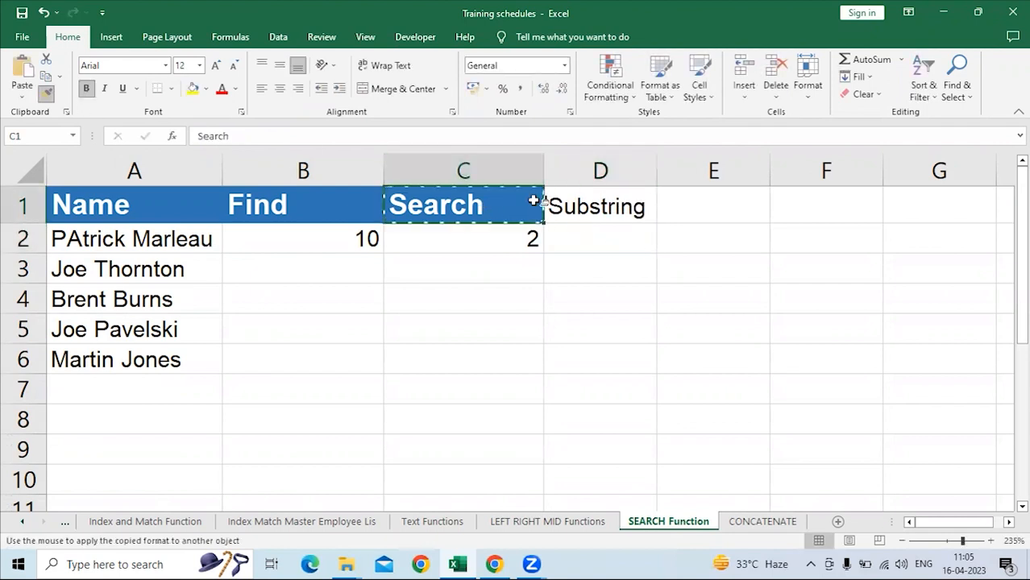
pyautogui.click(621, 207)
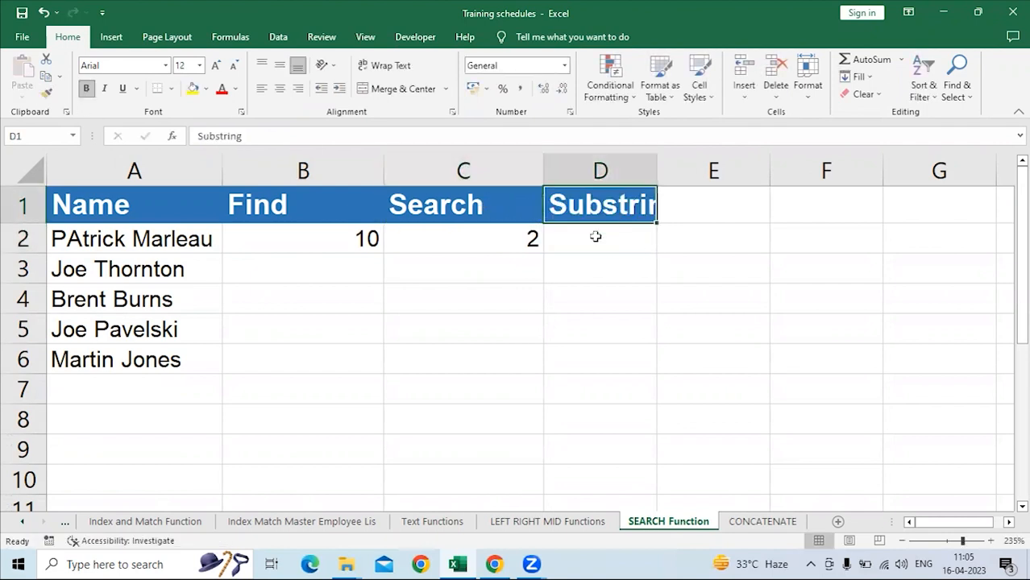
pyautogui.doubleClick(657, 164)
# Try to enter a =substring formula in D2 under the Substring heading.
pyautogui.click(600, 244)
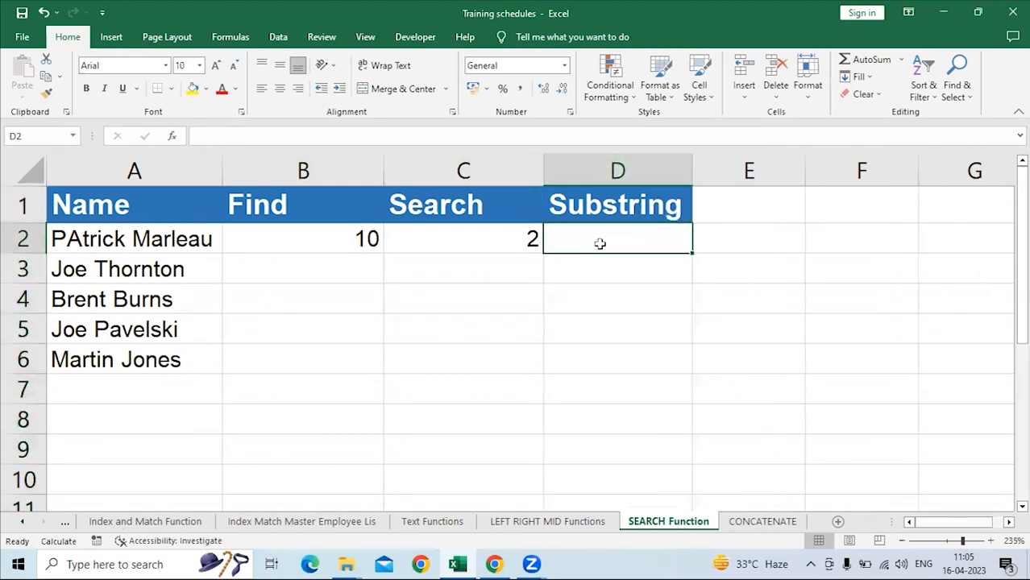
pyautogui.write('=sub')
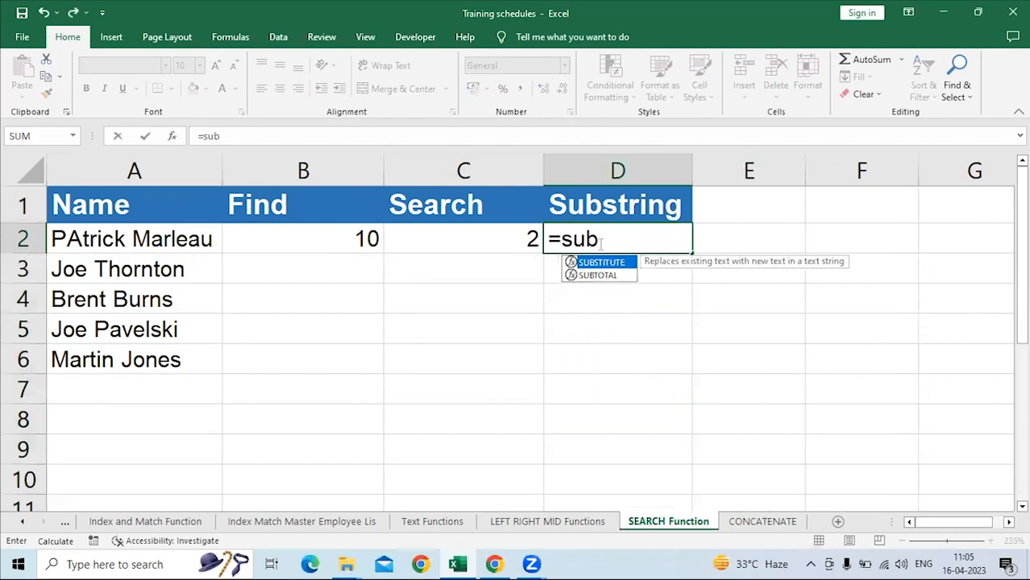
pyautogui.write('string')
pyautogui.press('BackSpace')
pyautogui.press('BackSpace')
pyautogui.press('BackSpace')
pyautogui.press('BackSpace')
pyautogui.press('BackSpace')
pyautogui.press('BackSpace')
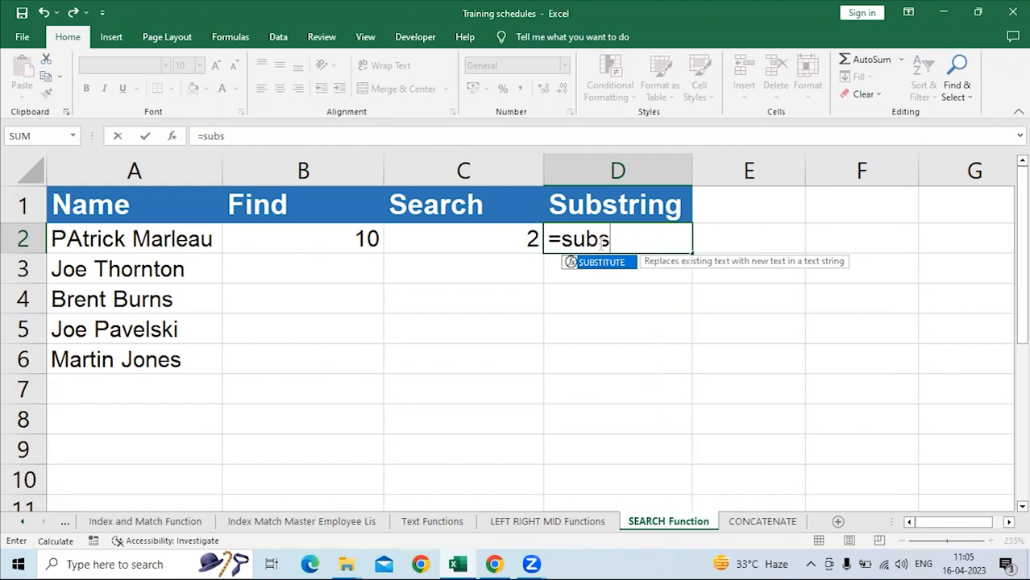
pyautogui.press('BackSpace')
pyautogui.press('BackSpace')
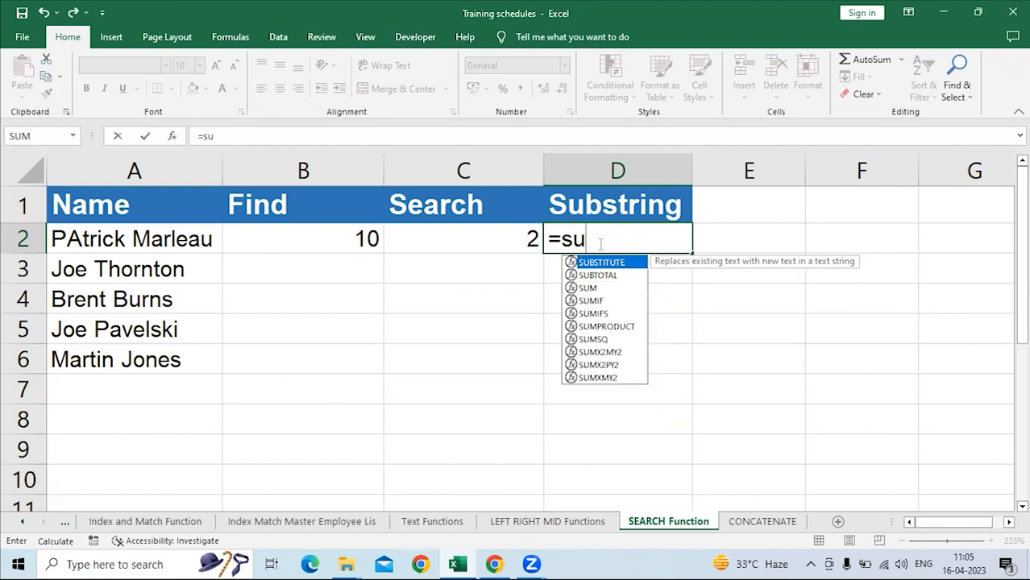
pyautogui.moveTo(591, 237); pyautogui.dragTo(556, 246)
pyautogui.press('BackSpace')
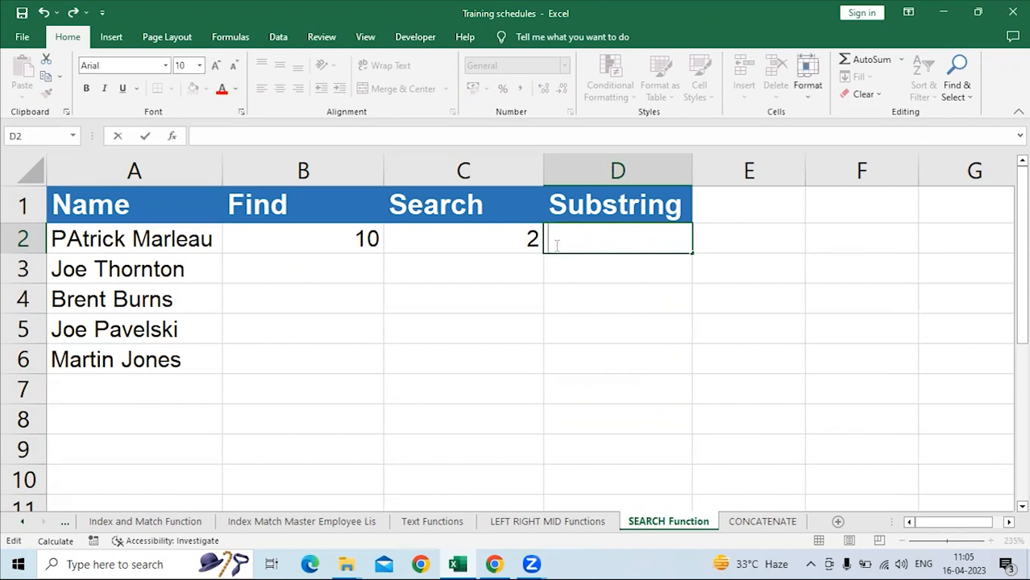
pyautogui.press('Return')
# Clear the Substring entry from cell B6 in the function list on the Text Functions sheet.
pyautogui.click(603, 208)
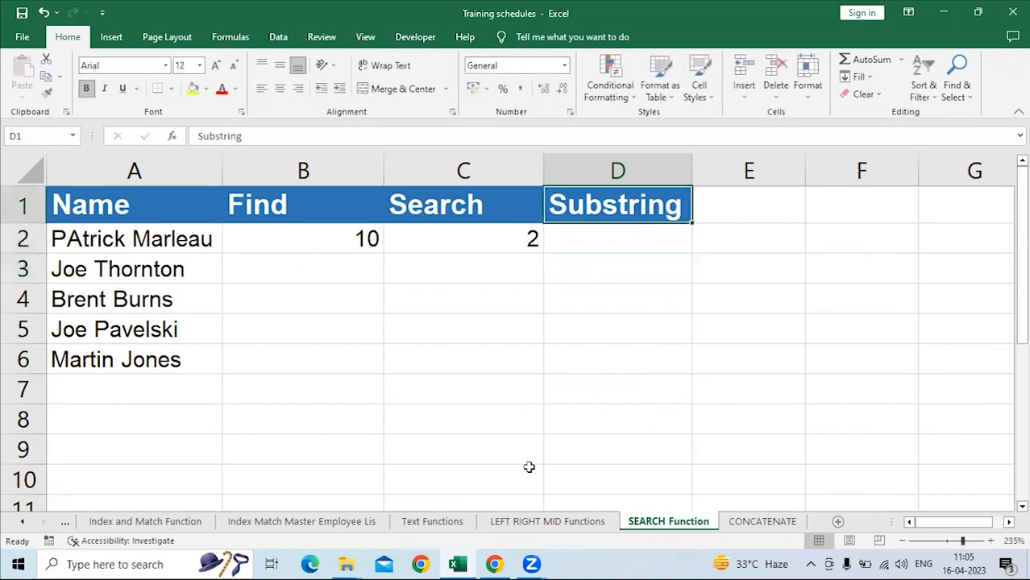
pyautogui.click(432, 522)
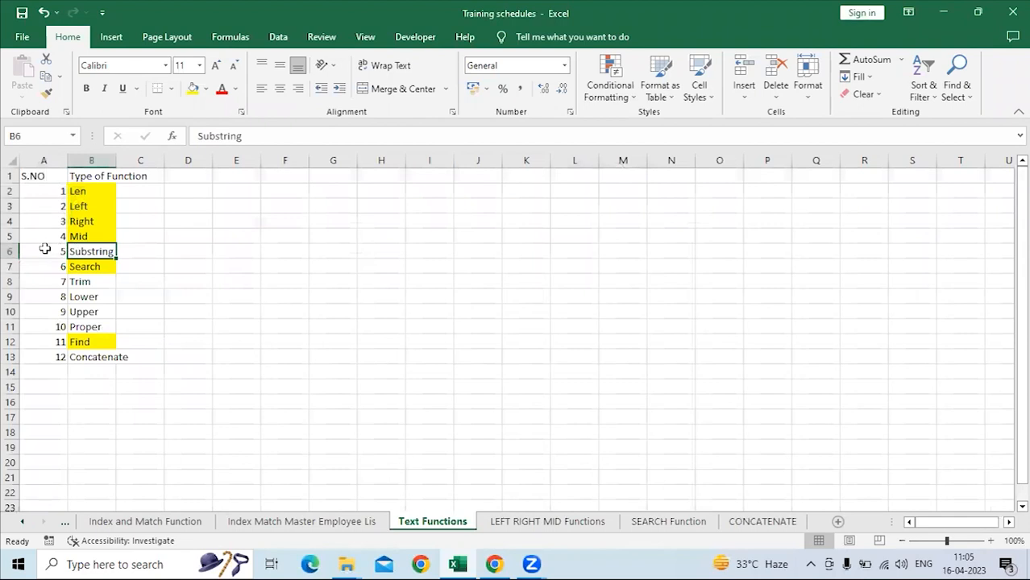
pyautogui.click(10, 252)
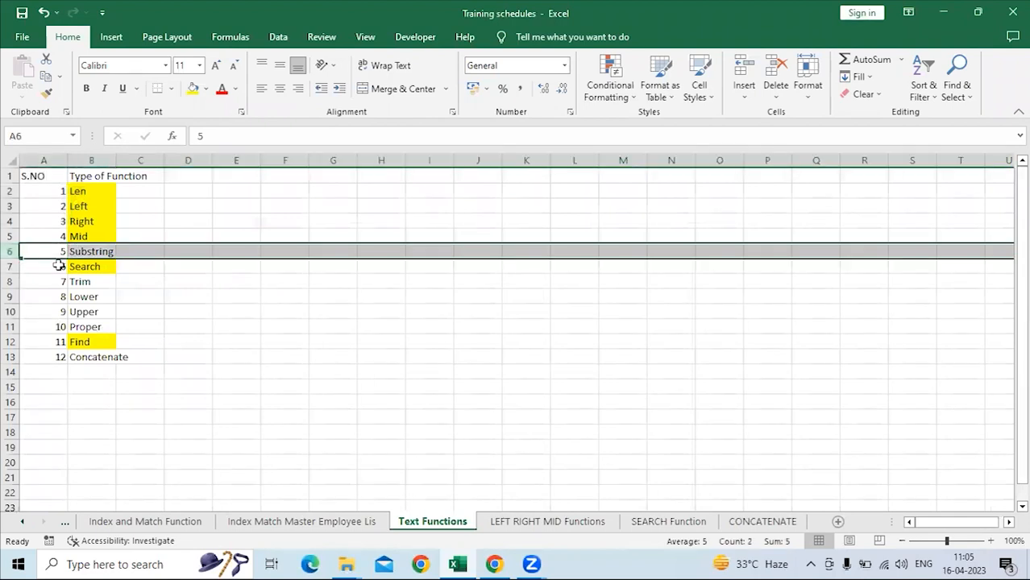
pyautogui.click(89, 252)
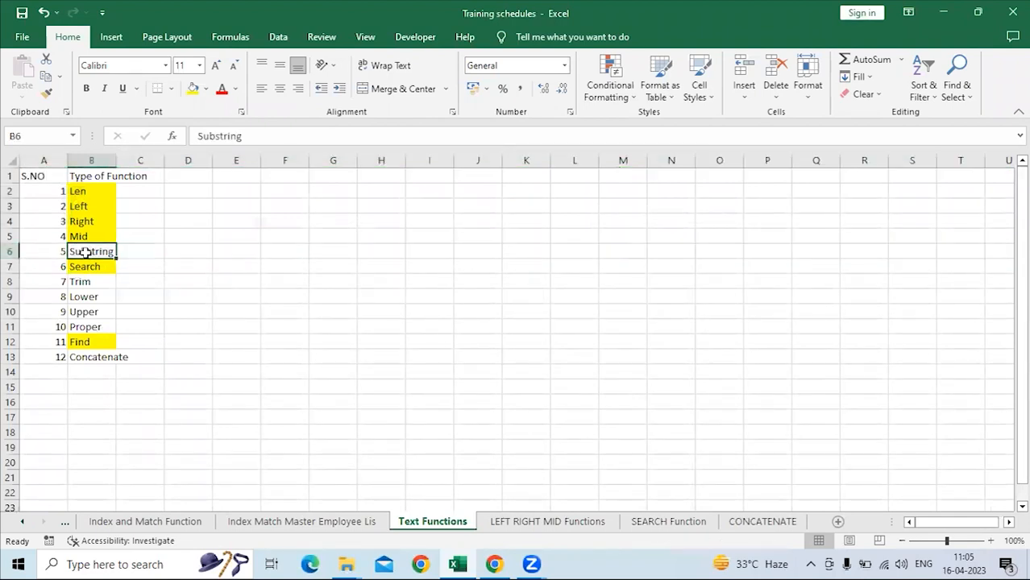
pyautogui.press('Delete')
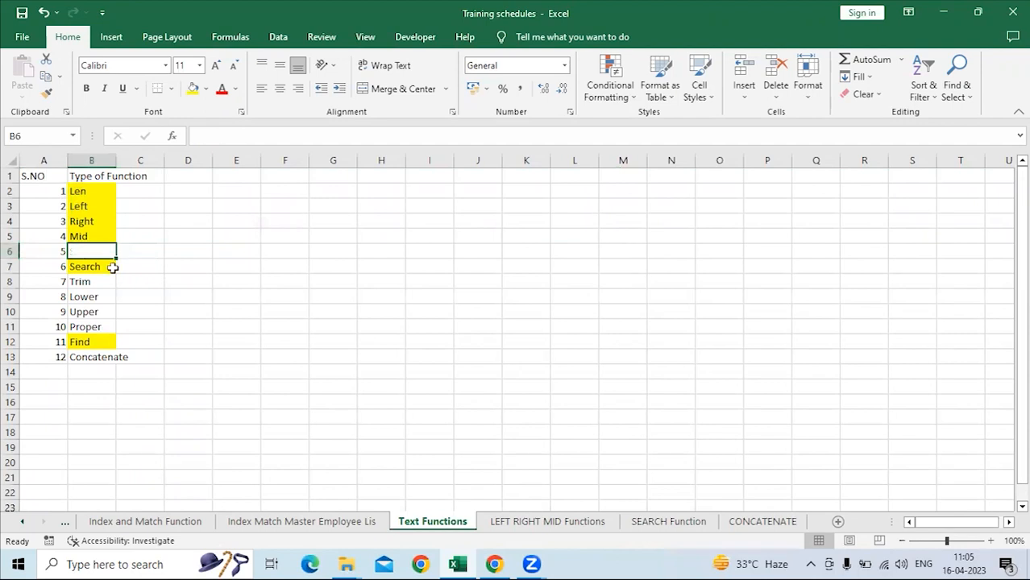
pyautogui.click(107, 267)
pyautogui.moveTo(98, 280); pyautogui.dragTo(101, 356)
pyautogui.hotkey('ctrl', 'x')
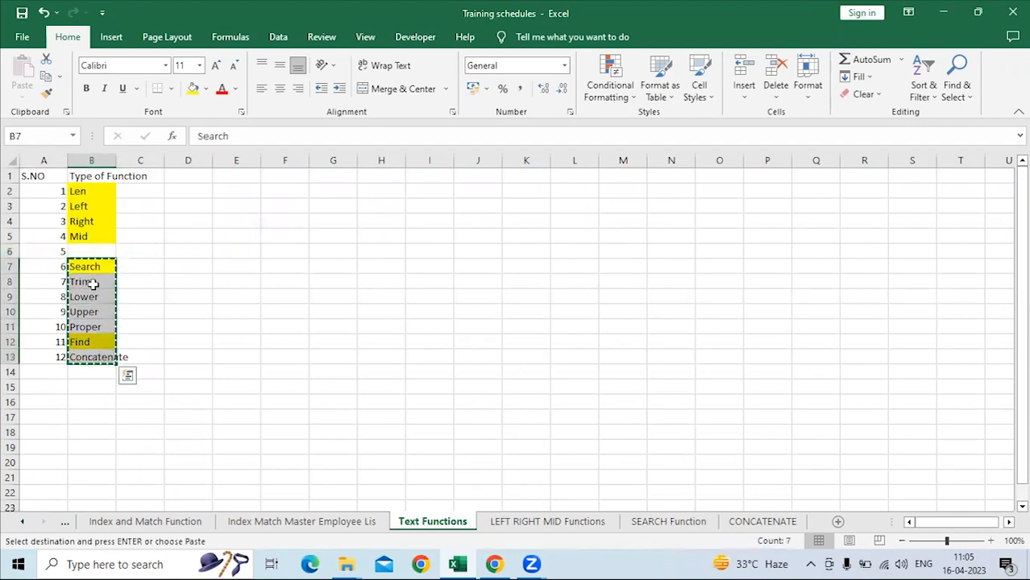
pyautogui.click(91, 251)
pyautogui.hotkey('ctrl', 'x')
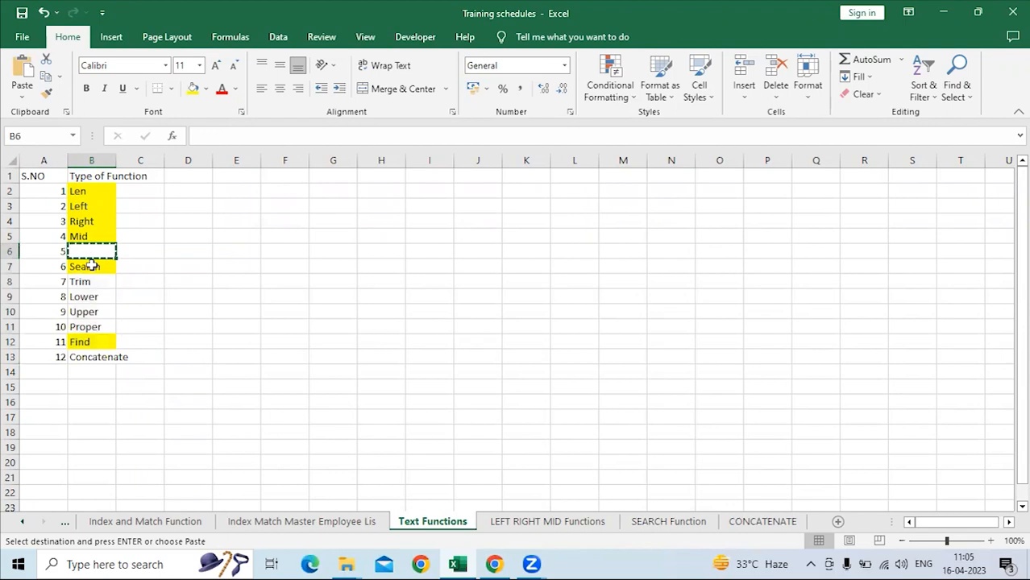
pyautogui.moveTo(91, 273); pyautogui.dragTo(97, 366)
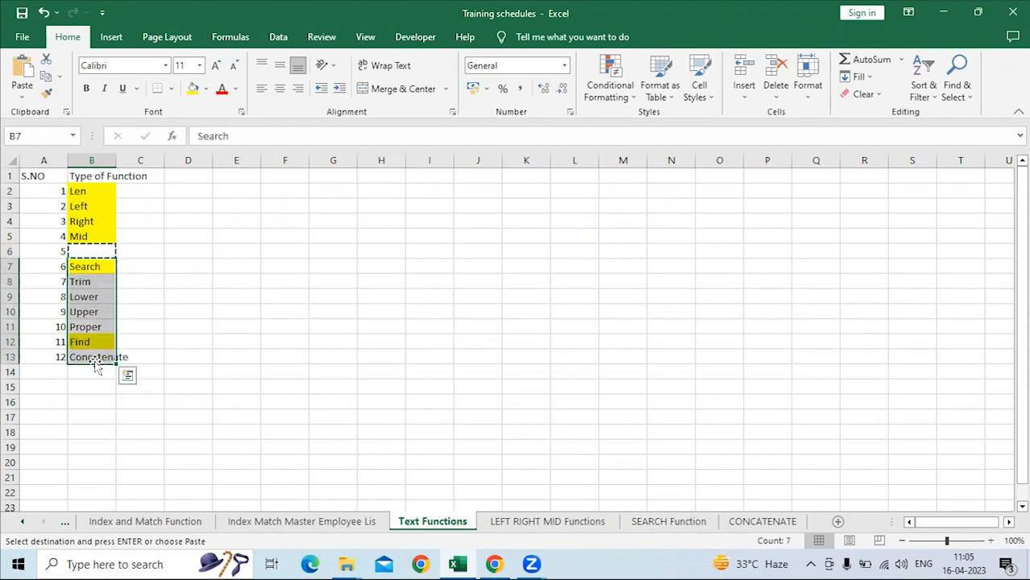
pyautogui.hotkey('ctrl', 'q')
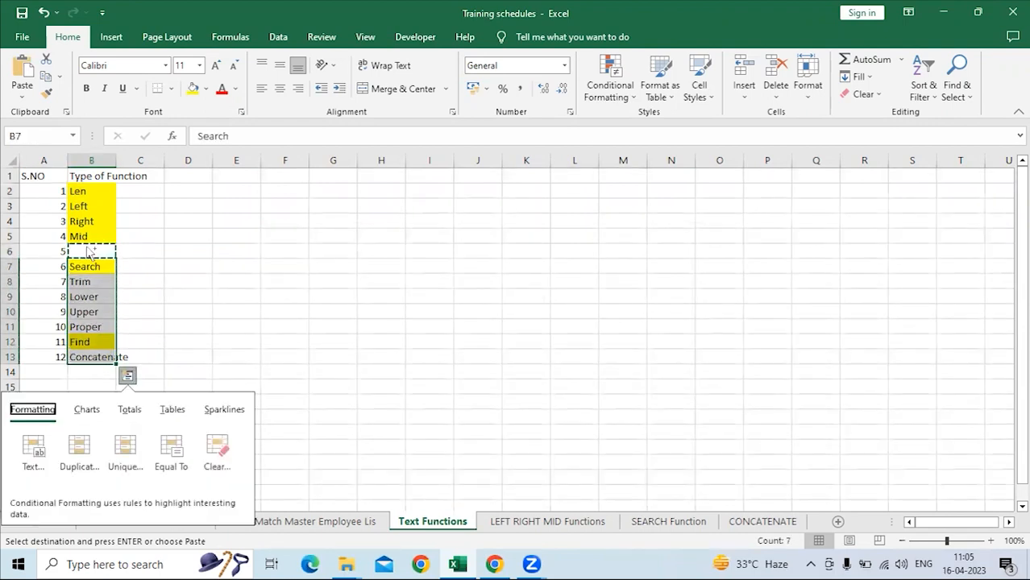
# Move the function names in B7:B13 up one row so the list continues from B6.
pyautogui.moveTo(84, 268); pyautogui.dragTo(84, 357)
pyautogui.hotkey('ctrl', 'x')
pyautogui.click(94, 251)
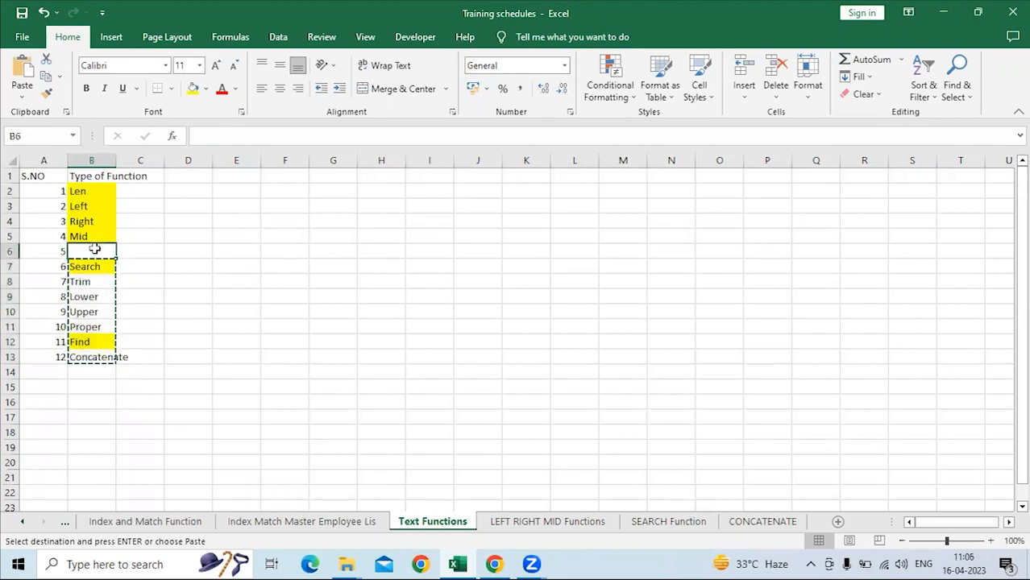
pyautogui.hotkey('ctrl', 'v')
pyautogui.click(94, 251)
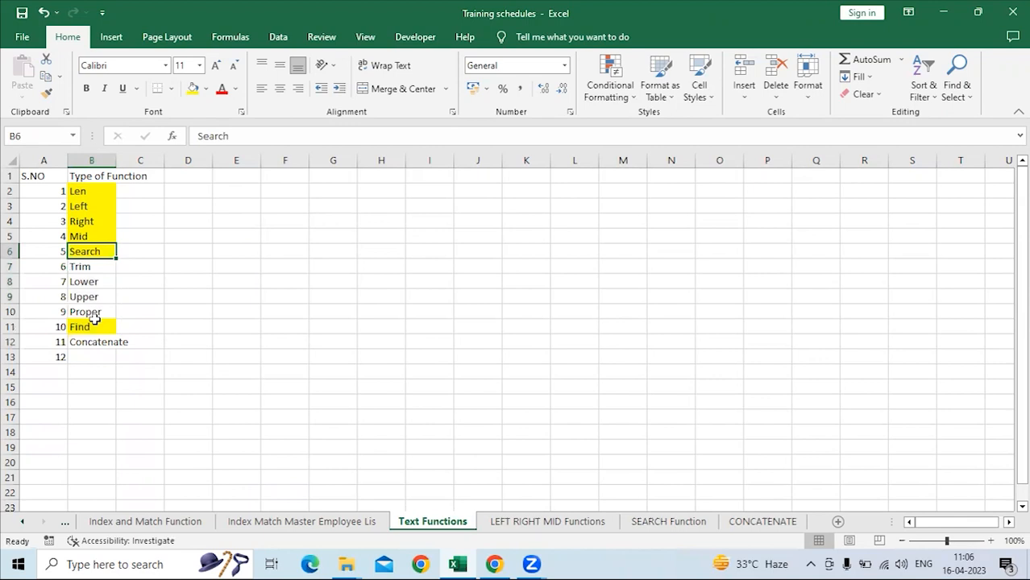
pyautogui.click(100, 266)
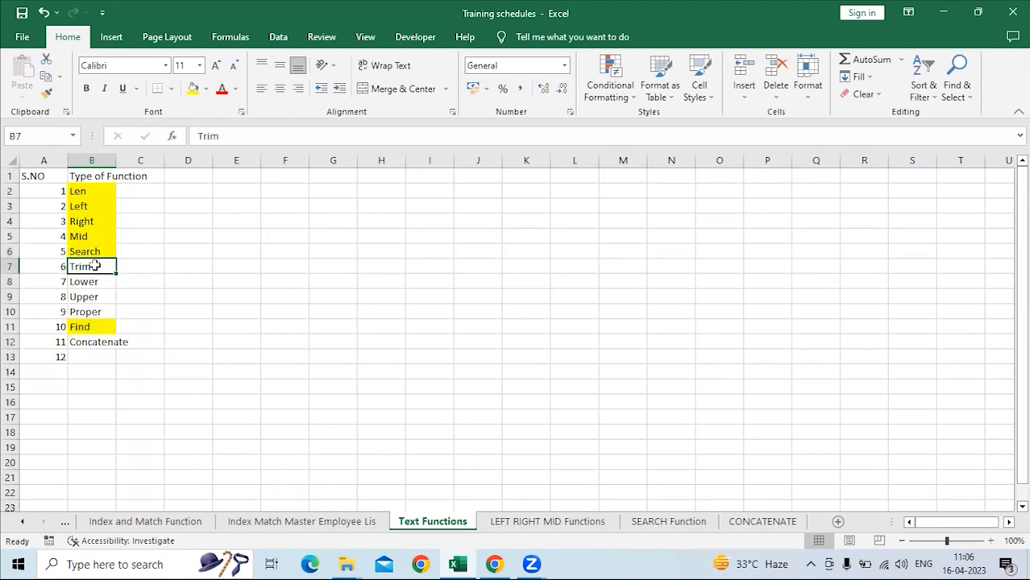
# Clear the leftover serial number 12 from cell A13 below the function list.
pyautogui.click(58, 358)
pyautogui.moveTo(58, 358); pyautogui.dragTo(61, 358)
pyautogui.click(83, 358)
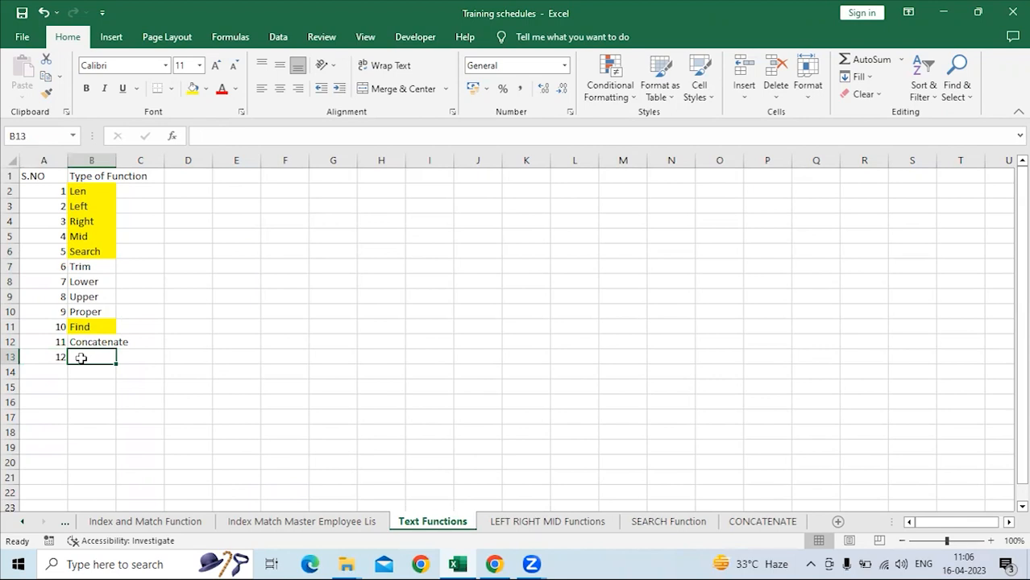
pyautogui.press('Left')
pyautogui.press('Delete')
pyautogui.click(91, 267)
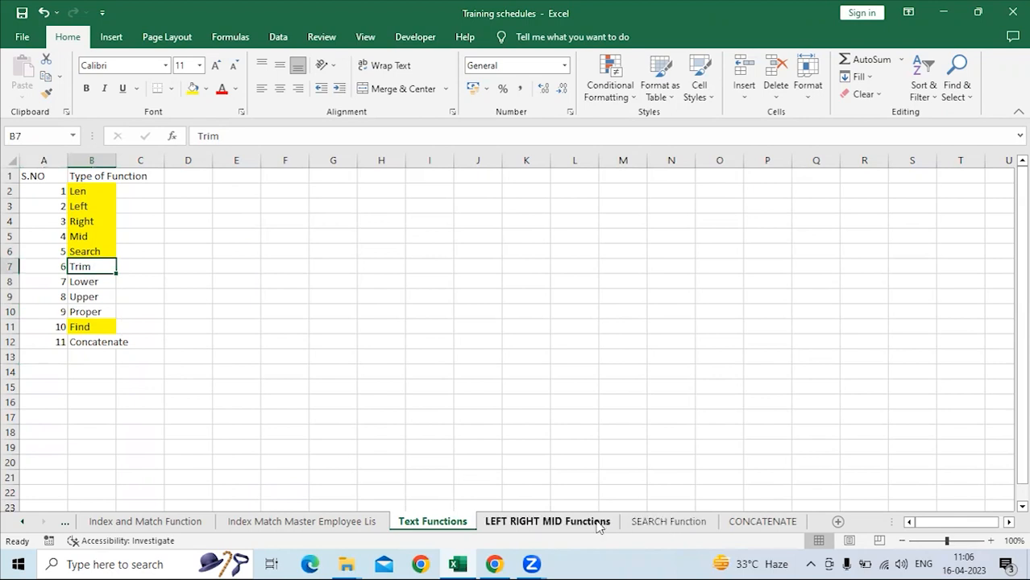
# Replace the Substring heading in D1 of the SEARCH Function sheet with Trim.
pyautogui.click(657, 522)
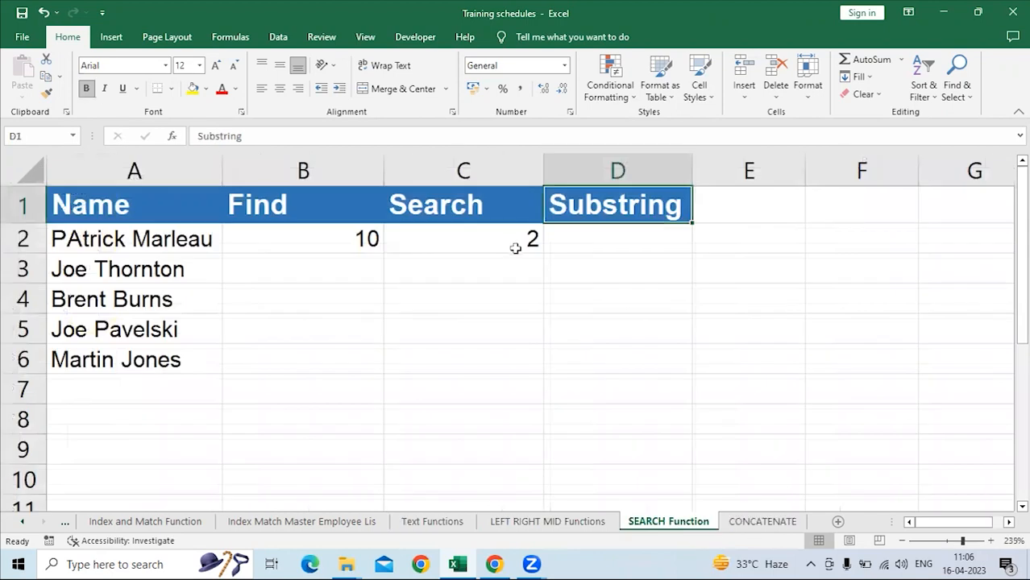
pyautogui.write('Trim')
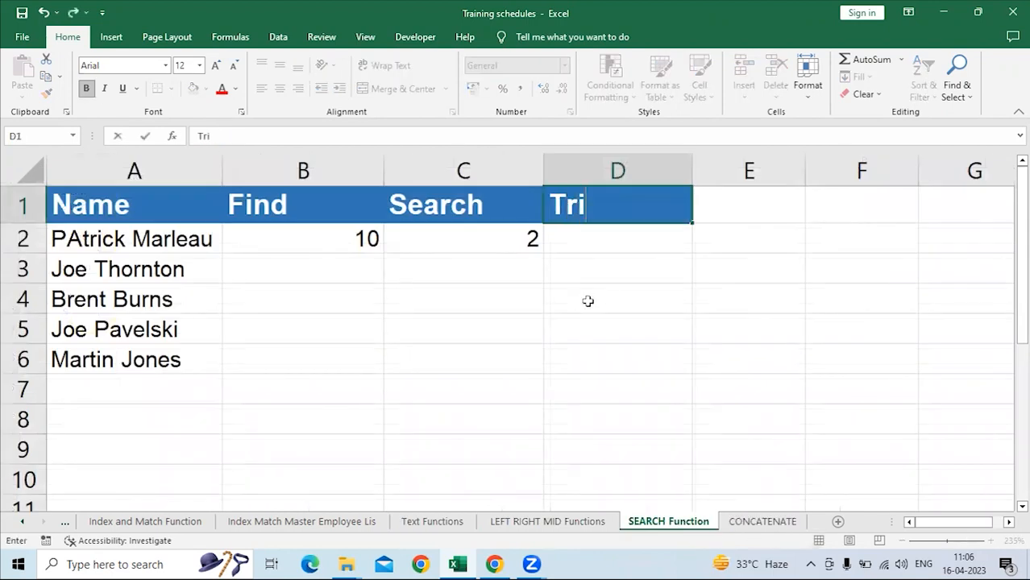
pyautogui.press('Return')
# Enter =TRIM(A2) in D2 under the Trim heading and autofit column D.
pyautogui.write('=trim')
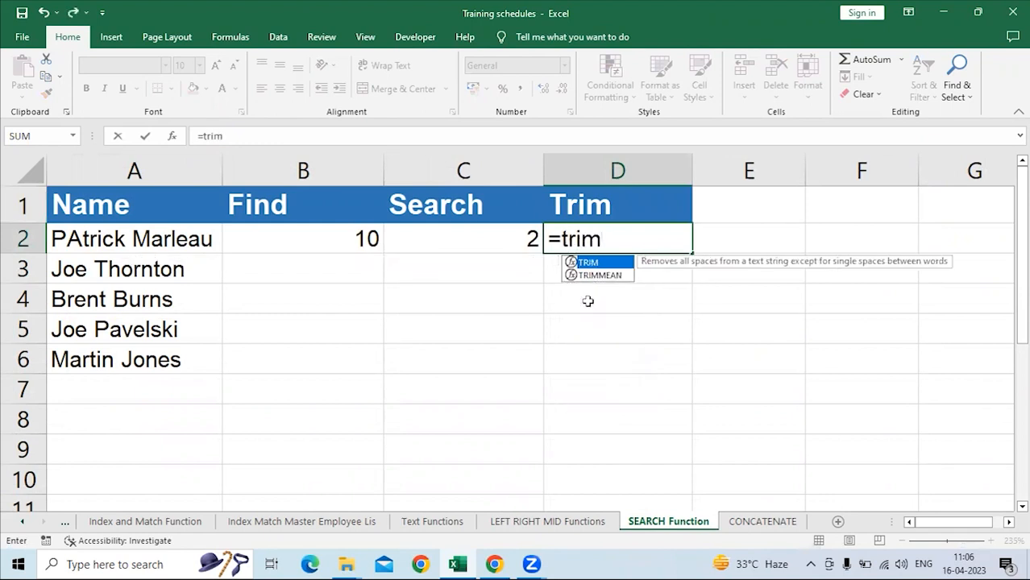
pyautogui.press('Tab')
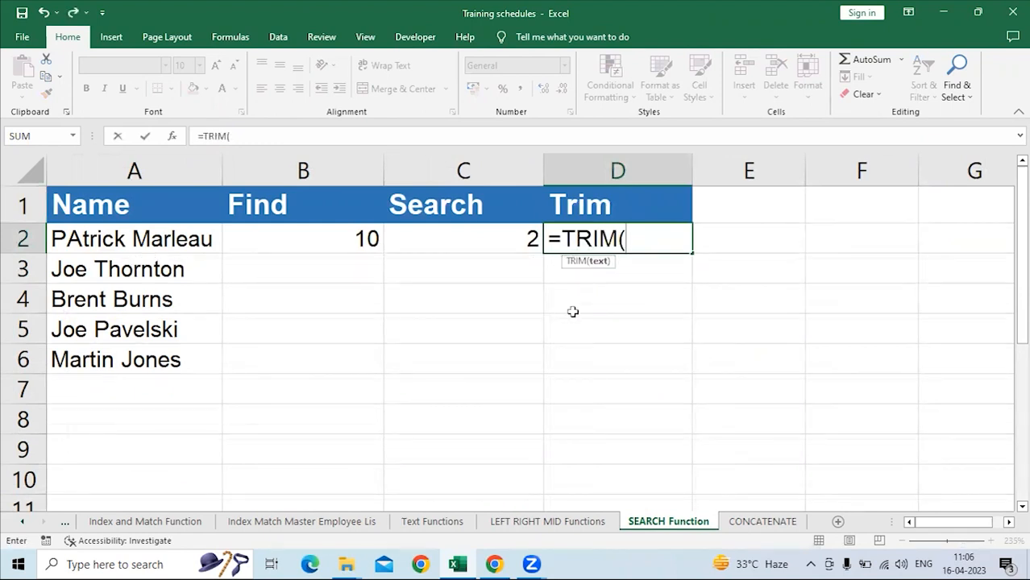
pyautogui.press('BackSpace')
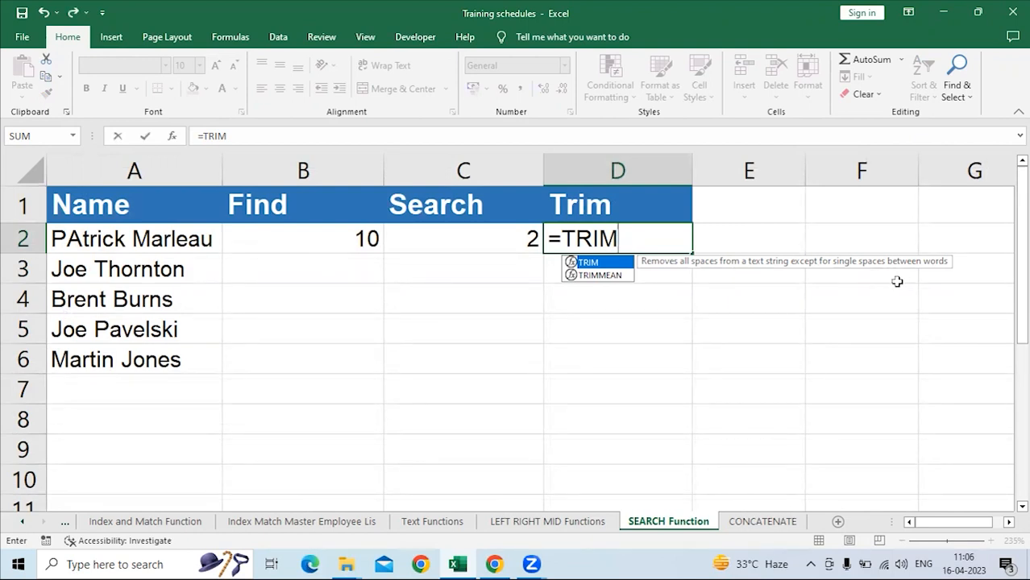
pyautogui.write(')')
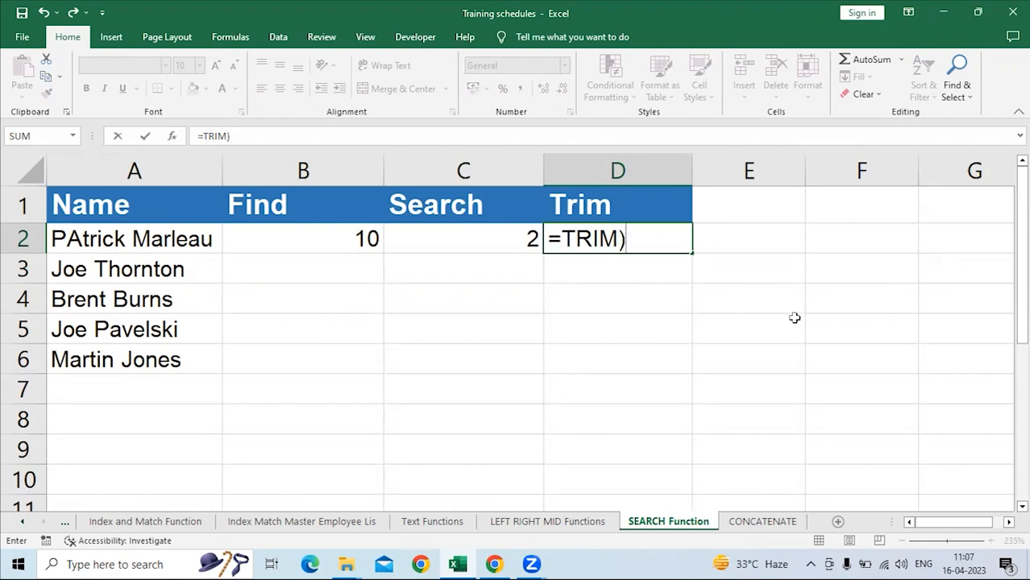
pyautogui.press('BackSpace')
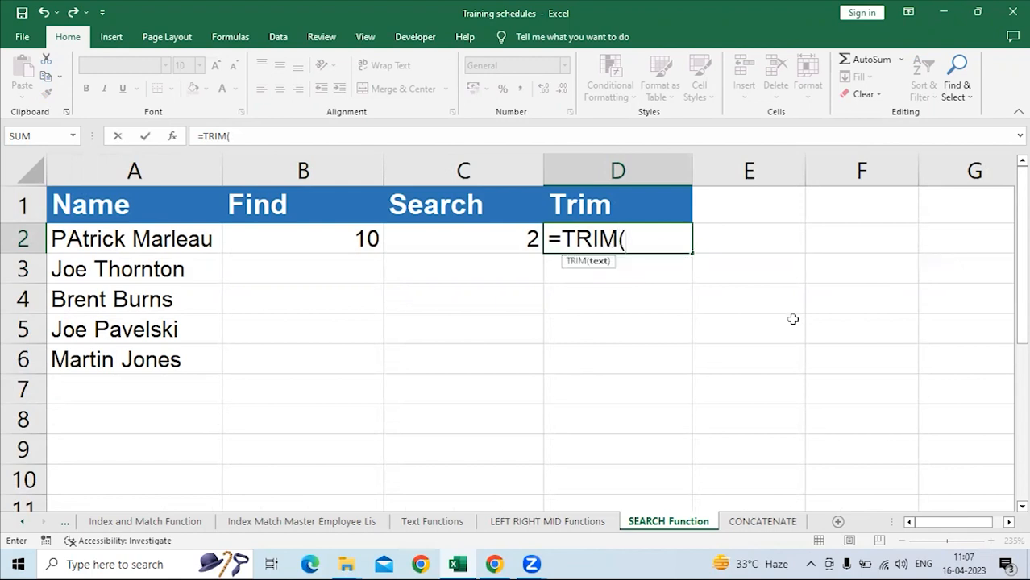
pyautogui.click(191, 242)
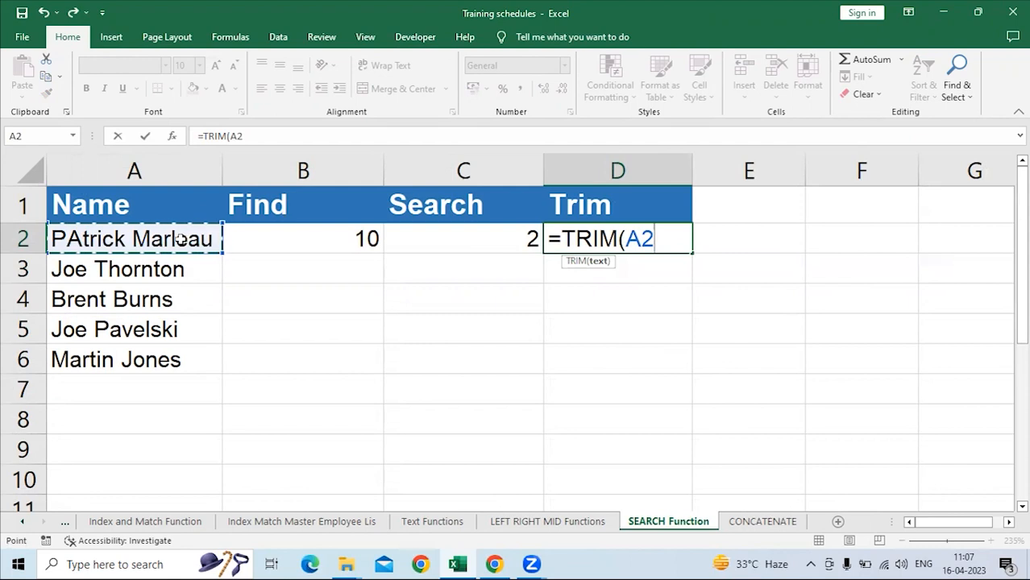
pyautogui.press('Return')
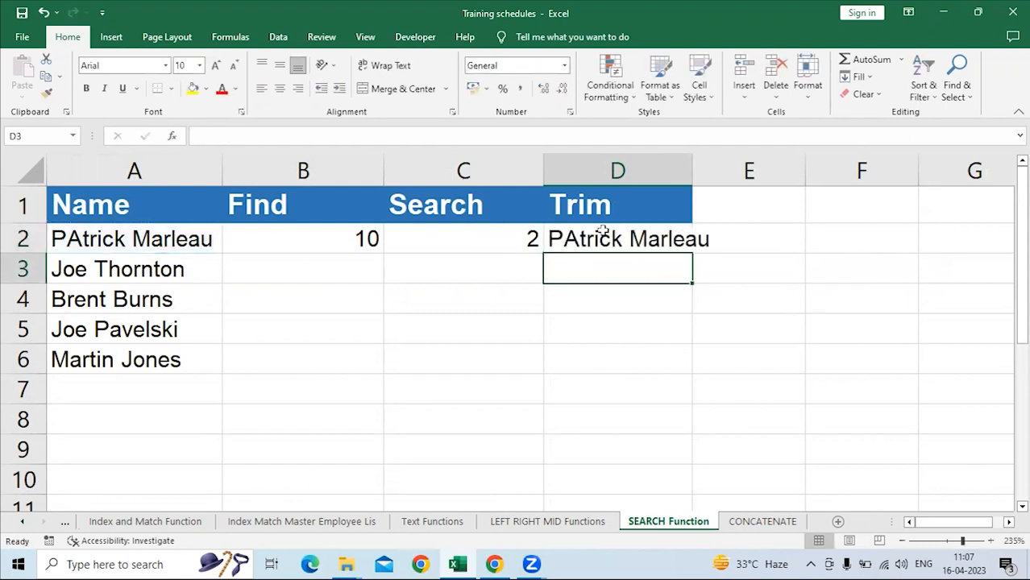
pyautogui.click(637, 238)
pyautogui.doubleClick(692, 161)
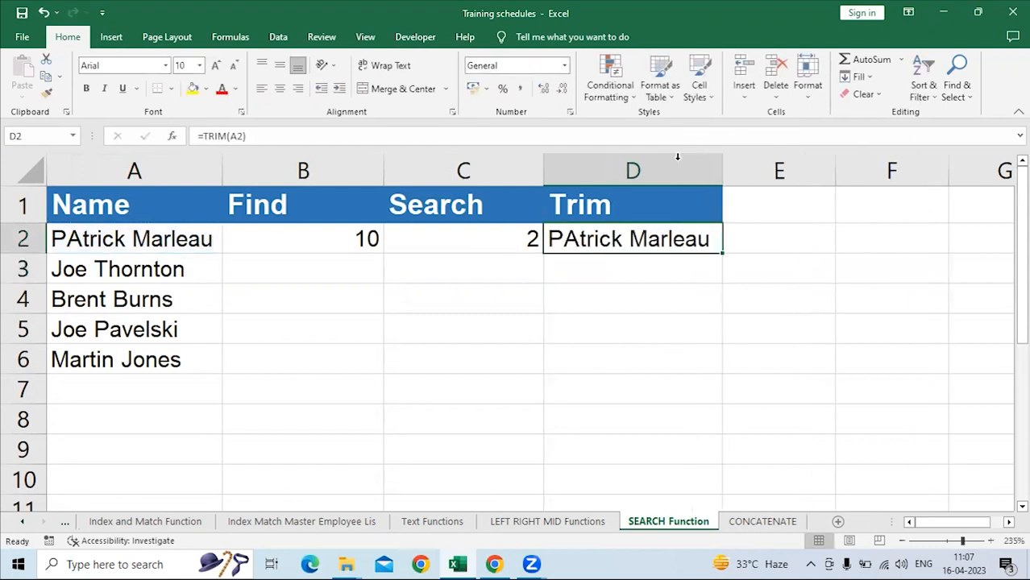
# Add a leading and a trailing space to the name in cell A2.
pyautogui.click(188, 231)
pyautogui.click(197, 134)
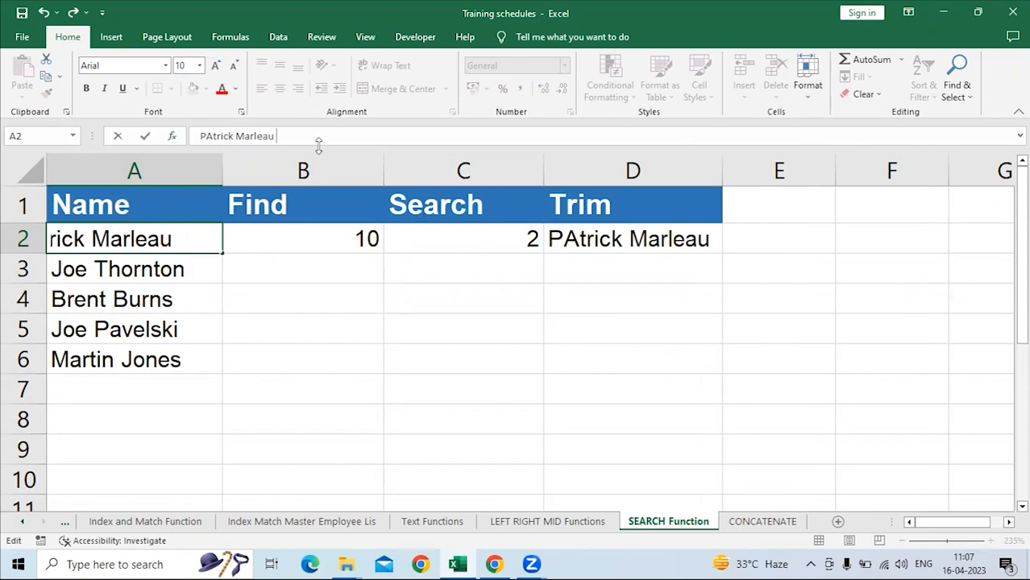
pyautogui.press('Return')
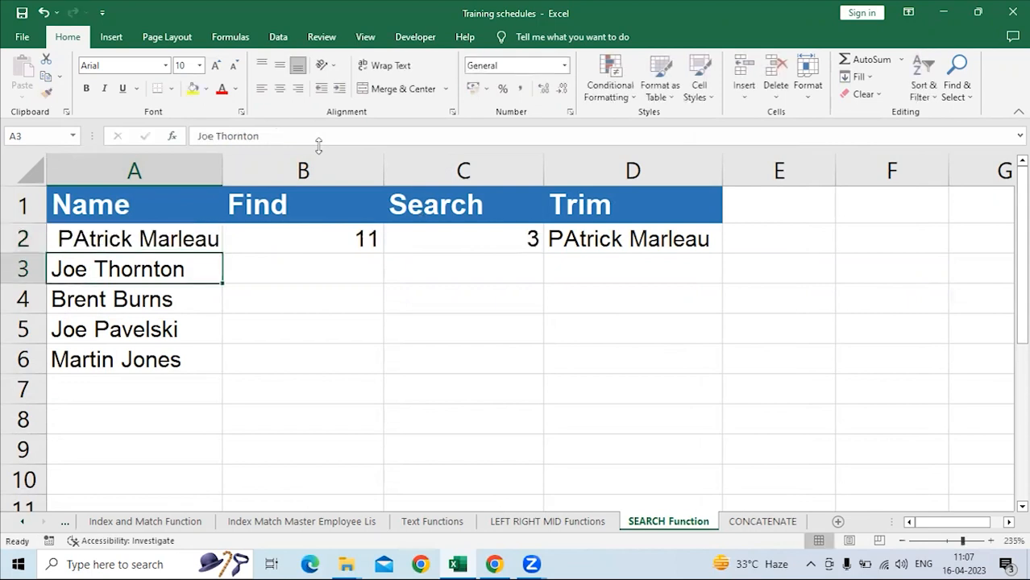
# Check the TRIM formula in D2 and autofit column A to its contents.
pyautogui.click(586, 234)
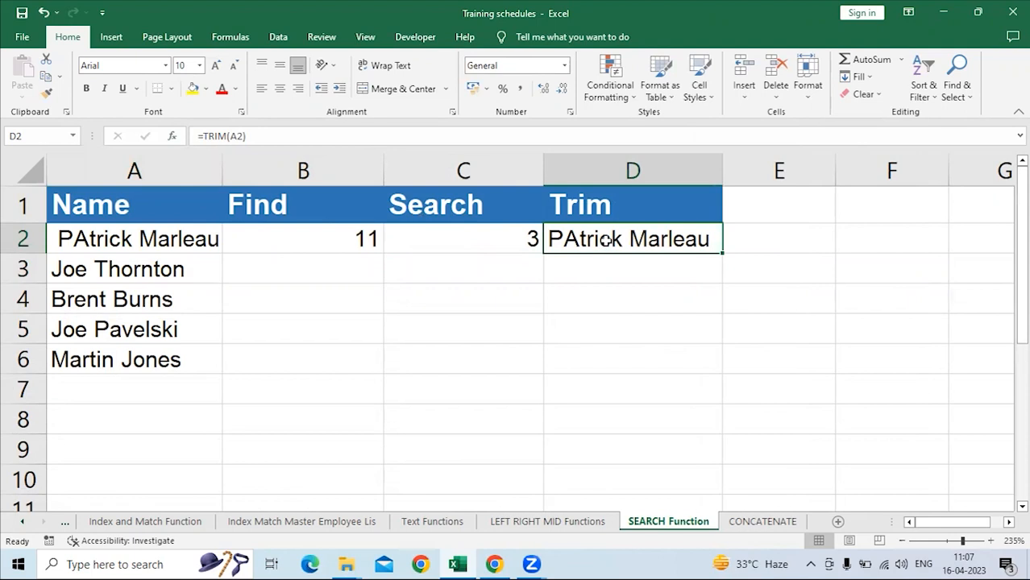
pyautogui.click(307, 137)
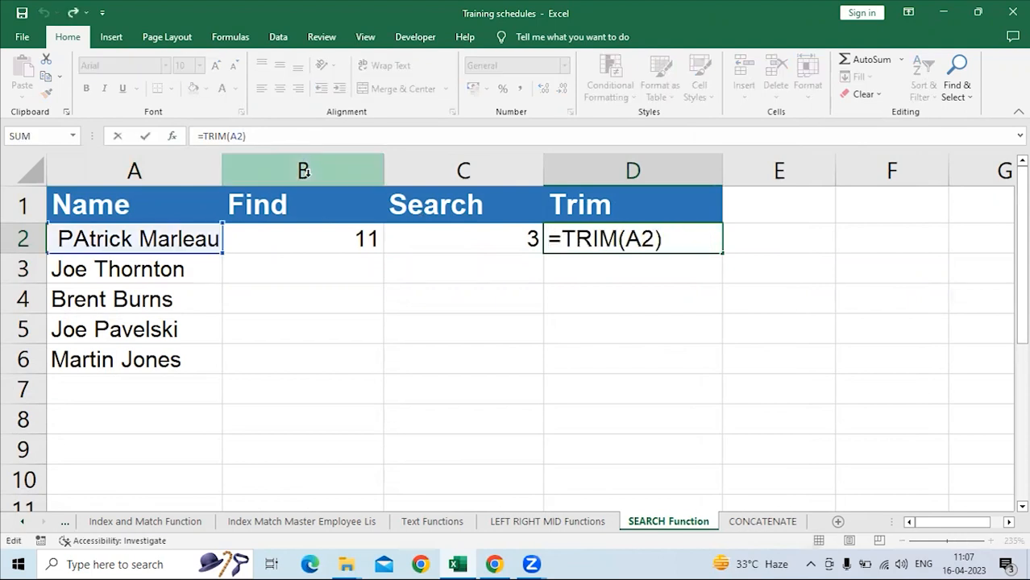
pyautogui.press('Return')
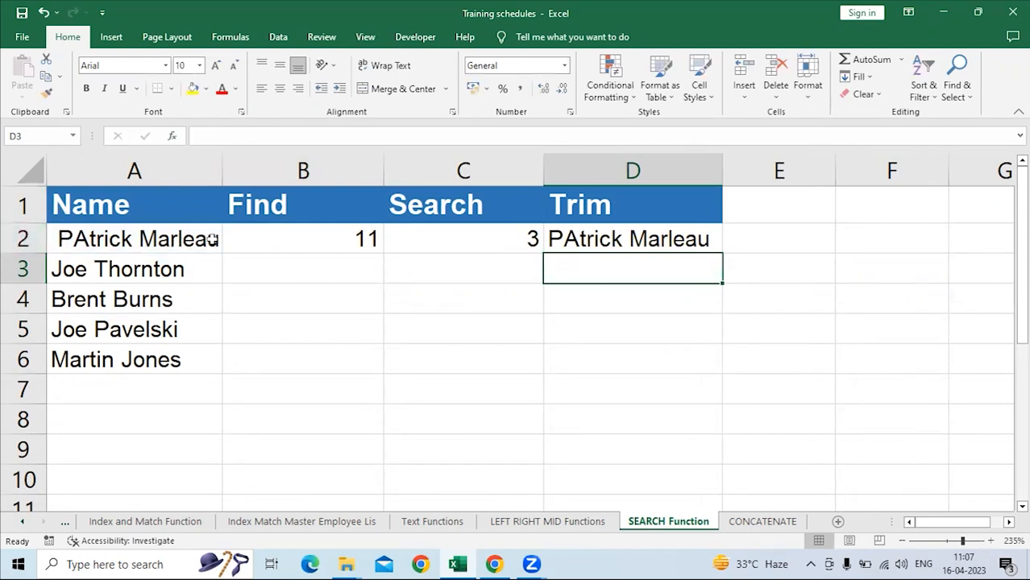
pyautogui.doubleClick(221, 159)
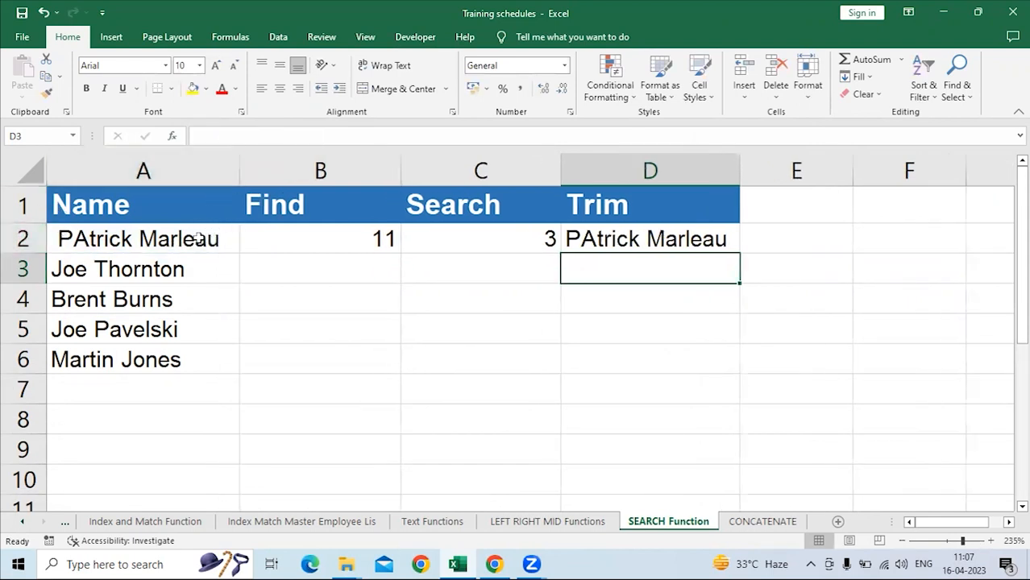
pyautogui.click(660, 235)
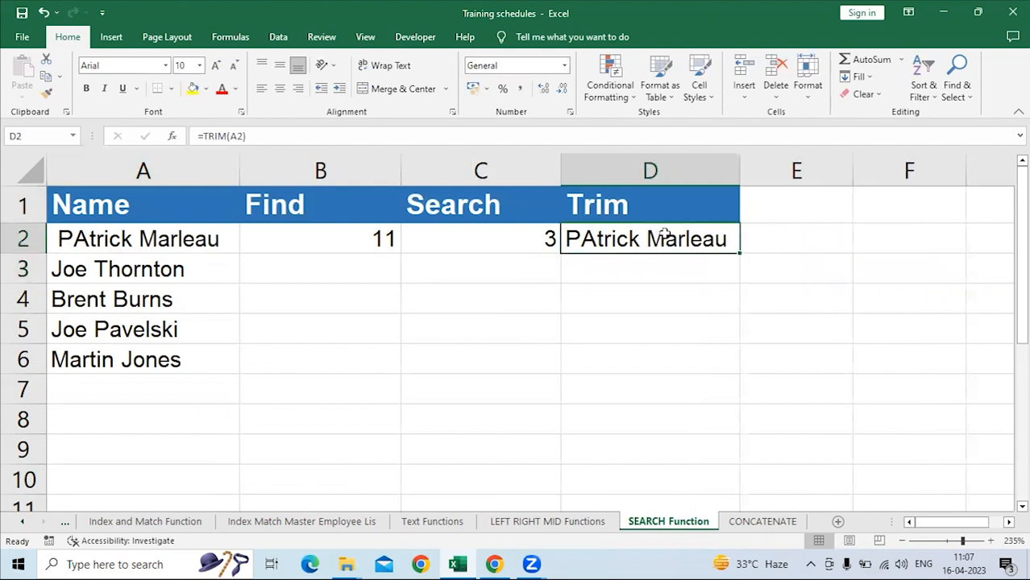
# Enter =LEN(A2) in E2 to count the characters of the untrimmed name.
pyautogui.click(819, 241)
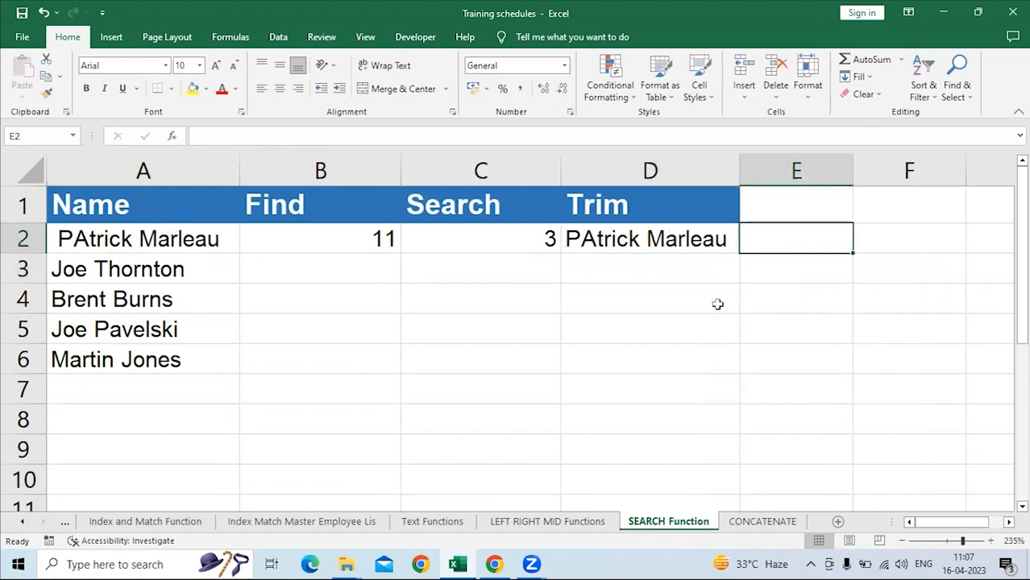
pyautogui.write('=')
pyautogui.press('Left')
pyautogui.press('Left')
pyautogui.press('Left')
pyautogui.press('Left')
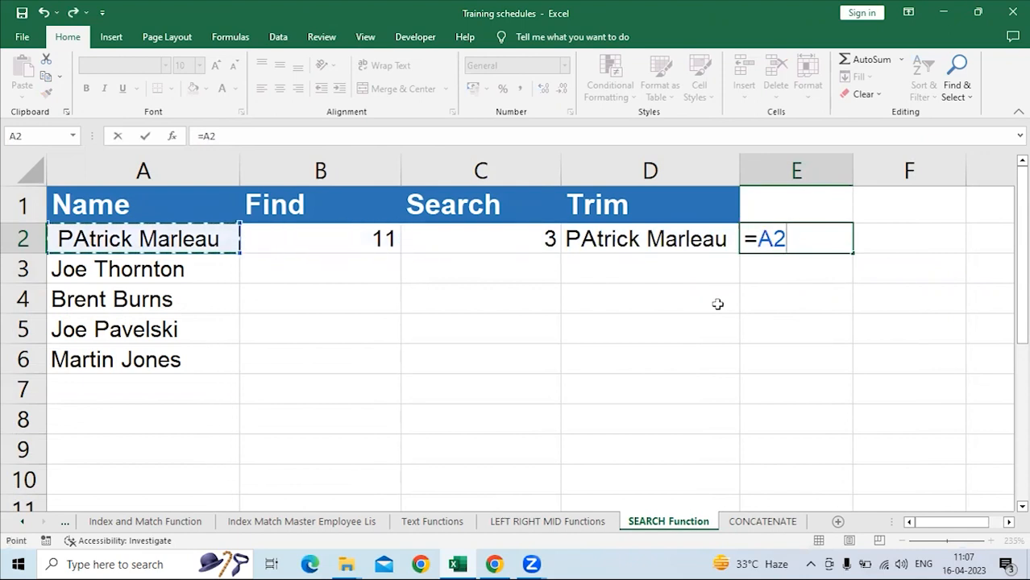
pyautogui.press('BackSpace')
pyautogui.press('BackSpace')
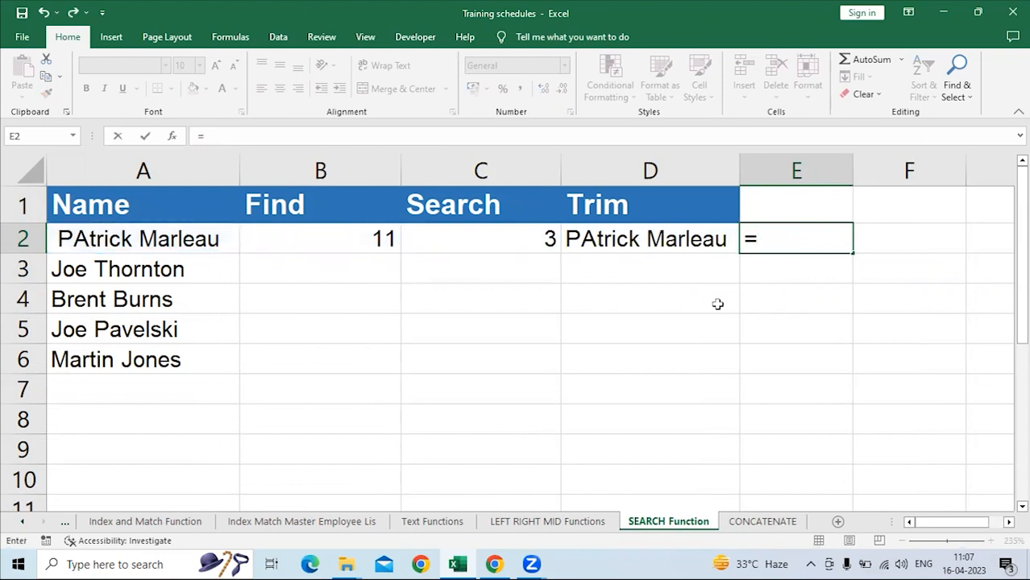
pyautogui.write('le')
pyautogui.press('Down')
pyautogui.press('Tab')
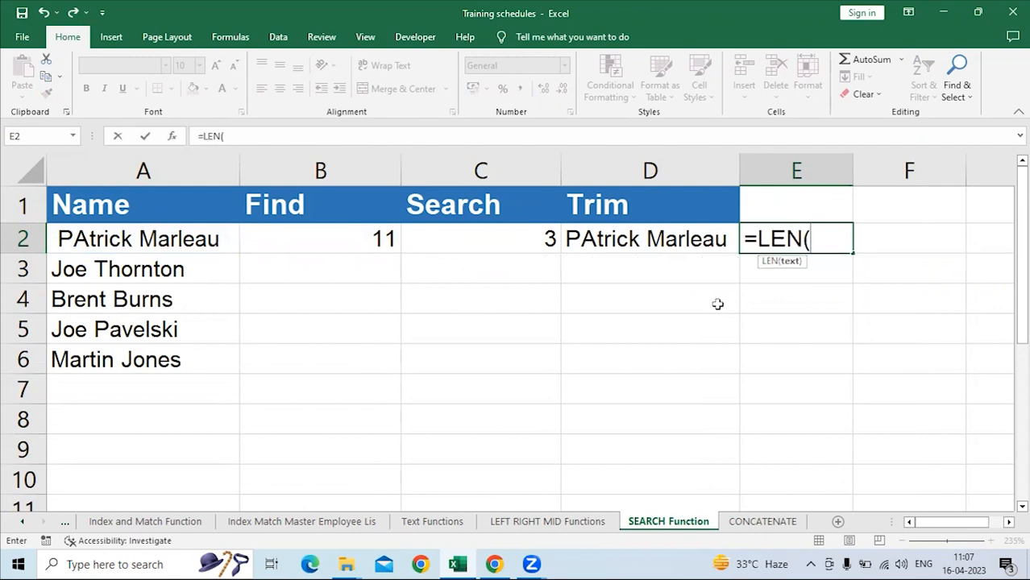
pyautogui.press('Left')
pyautogui.press('Left')
pyautogui.press('Left')
pyautogui.press('Left')
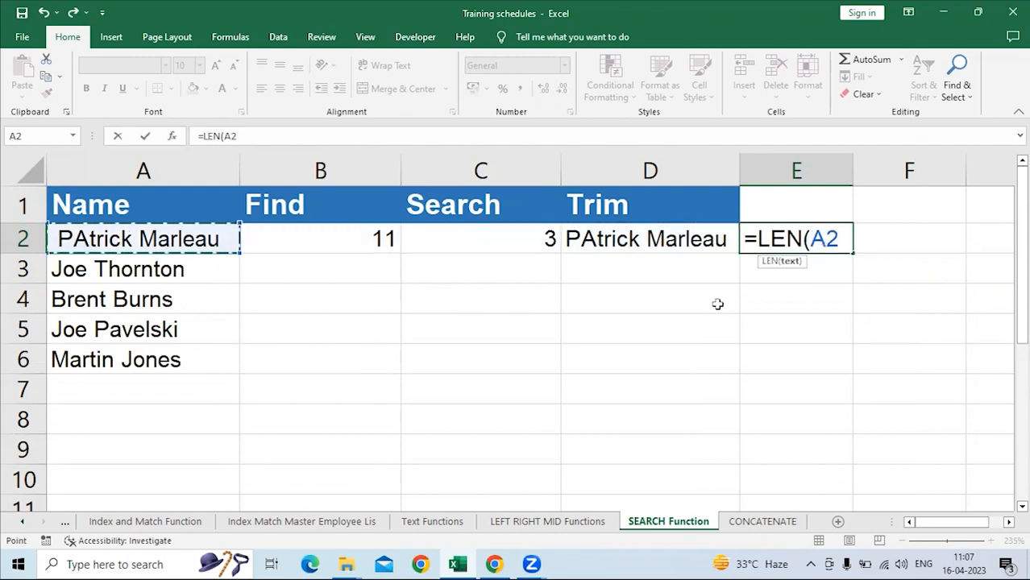
pyautogui.press('Return')
# Enter =LEN(D2) in F2 to count the trimmed name's characters and compare with E2.
pyautogui.click(890, 237)
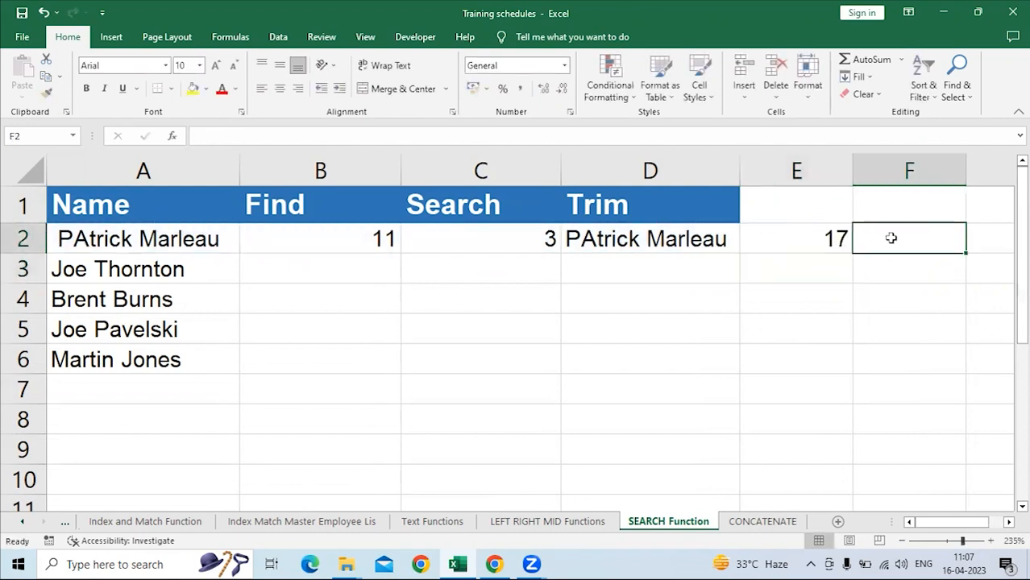
pyautogui.write('=le')
pyautogui.press('Down')
pyautogui.press('Tab')
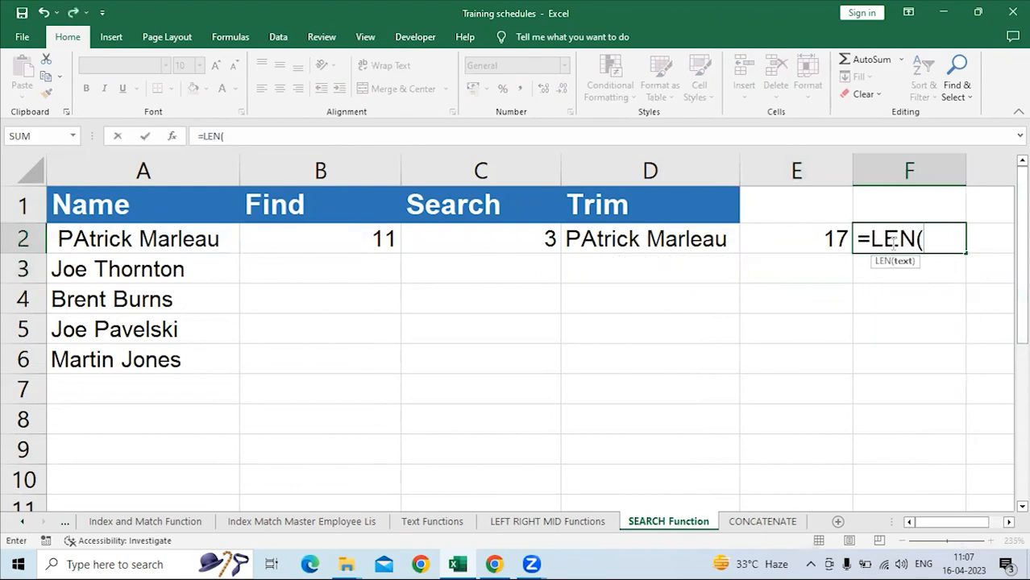
pyautogui.click(713, 232)
pyautogui.press('Return')
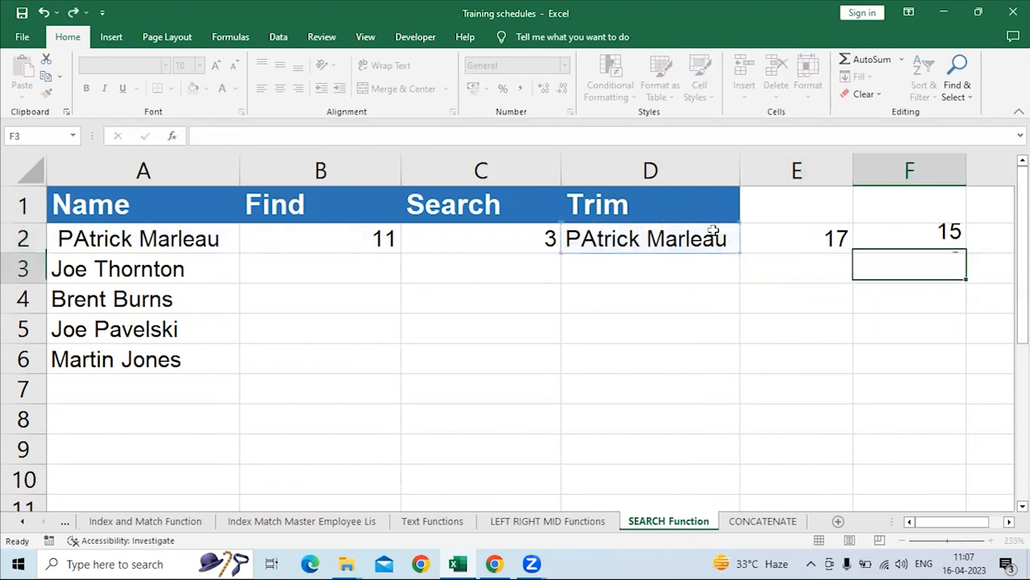
pyautogui.click(786, 237)
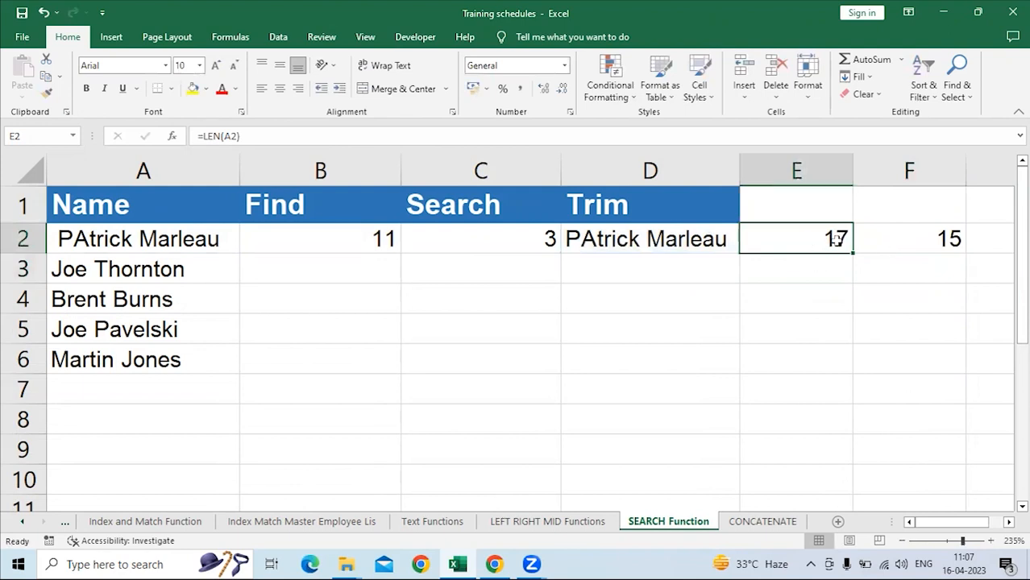
# Compare the LEN results in E2 and F2 with the untrimmed name in A2 and the TRIM formula in D2.
pyautogui.click(108, 232)
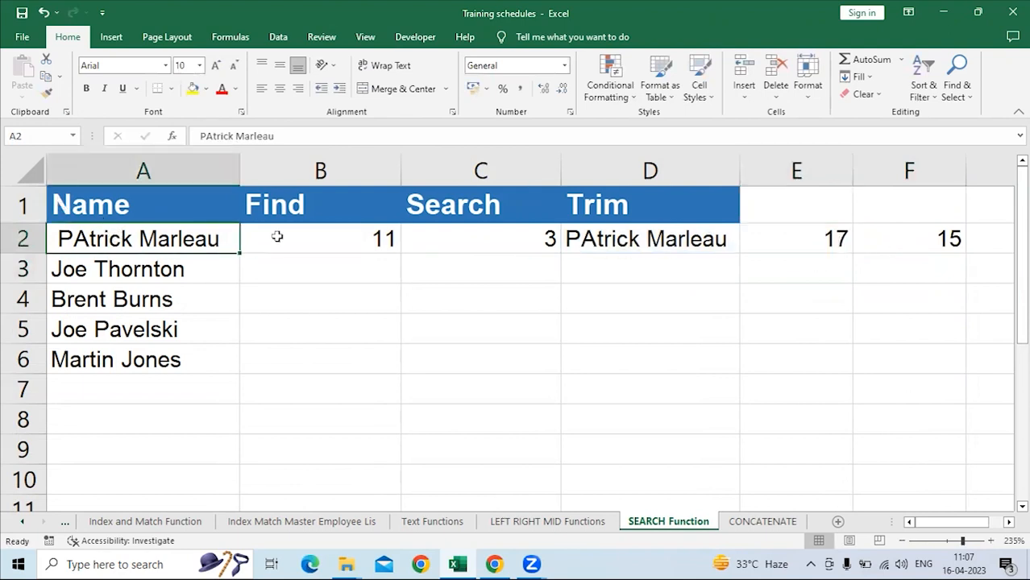
pyautogui.click(793, 239)
pyautogui.click(165, 234)
pyautogui.click(802, 248)
pyautogui.click(930, 245)
pyautogui.click(623, 242)
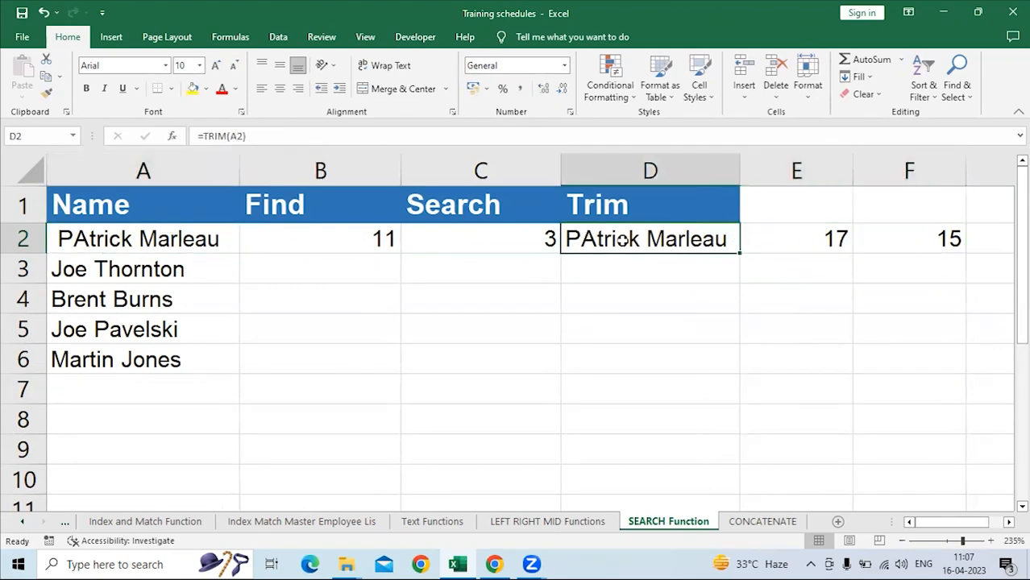
pyautogui.click(898, 240)
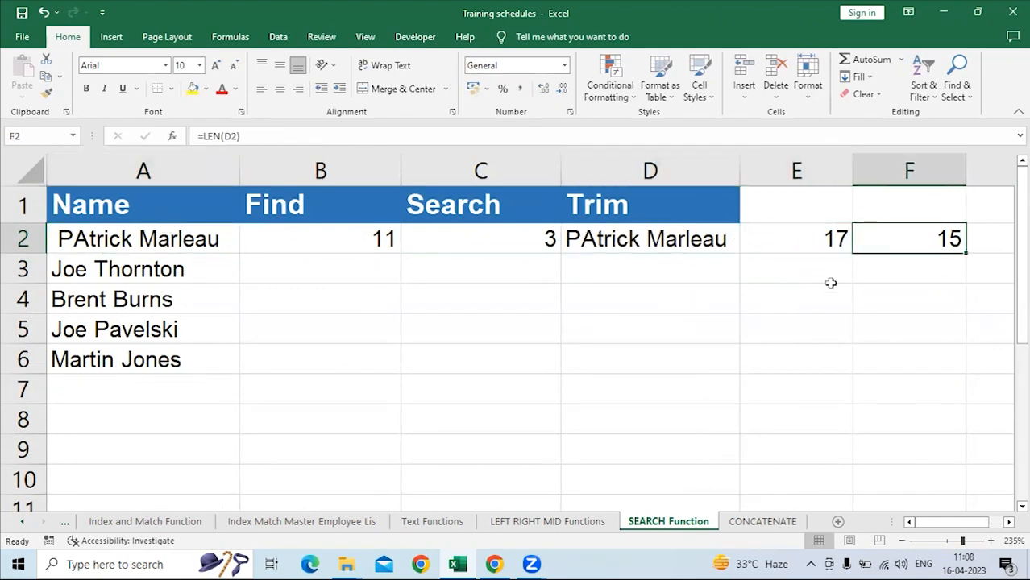
pyautogui.click(687, 238)
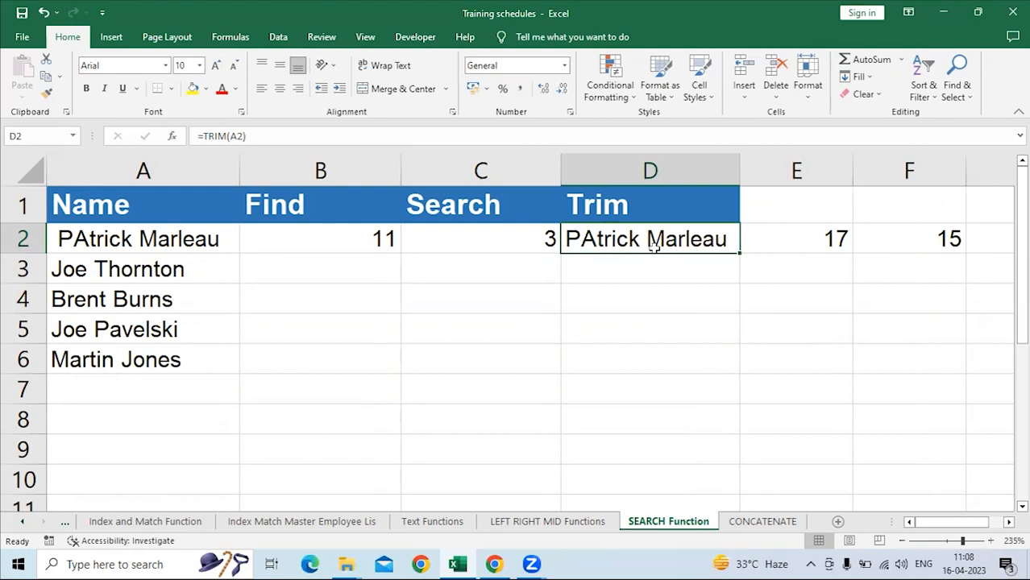
# Review the product code formula in G19 on the LEFT RIGHT MID Functions sheet, the TRIM formula, and the Text Functions list.
pyautogui.click(546, 522)
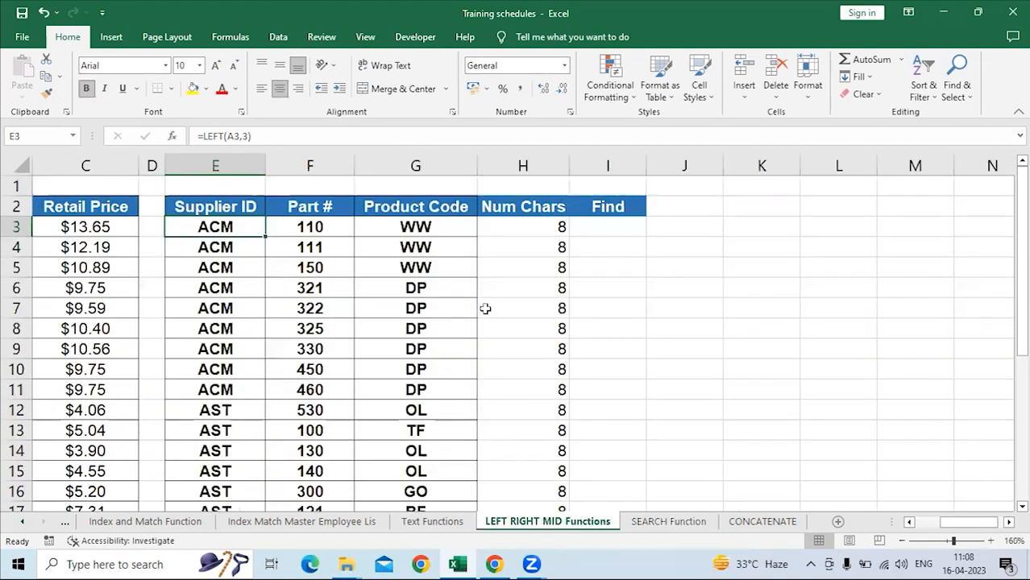
pyautogui.scroll(-4, 486, 309)
pyautogui.click(431, 309)
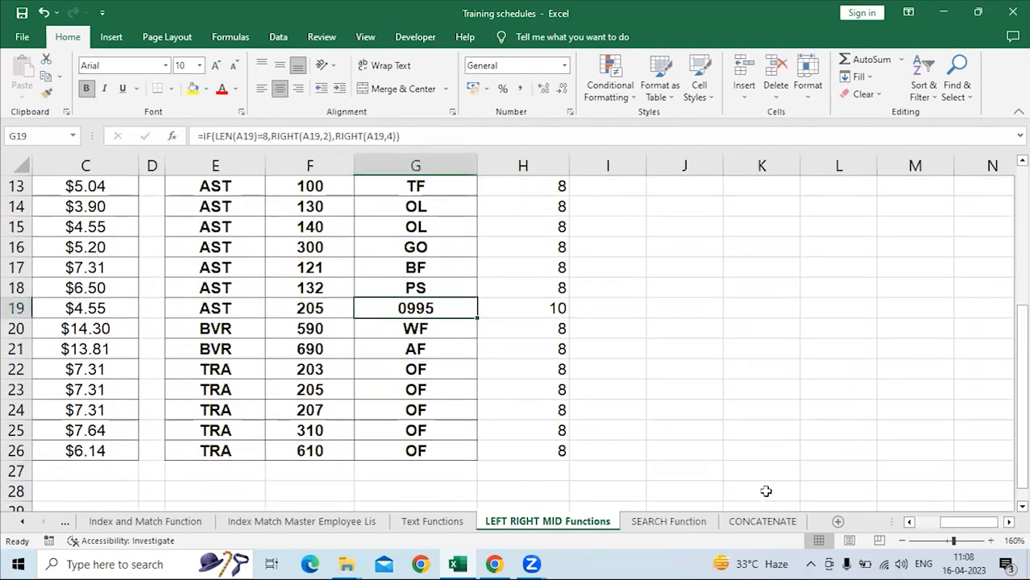
pyautogui.moveTo(948, 525); pyautogui.dragTo(890, 524)
pyautogui.scroll(-2, 336, 358)
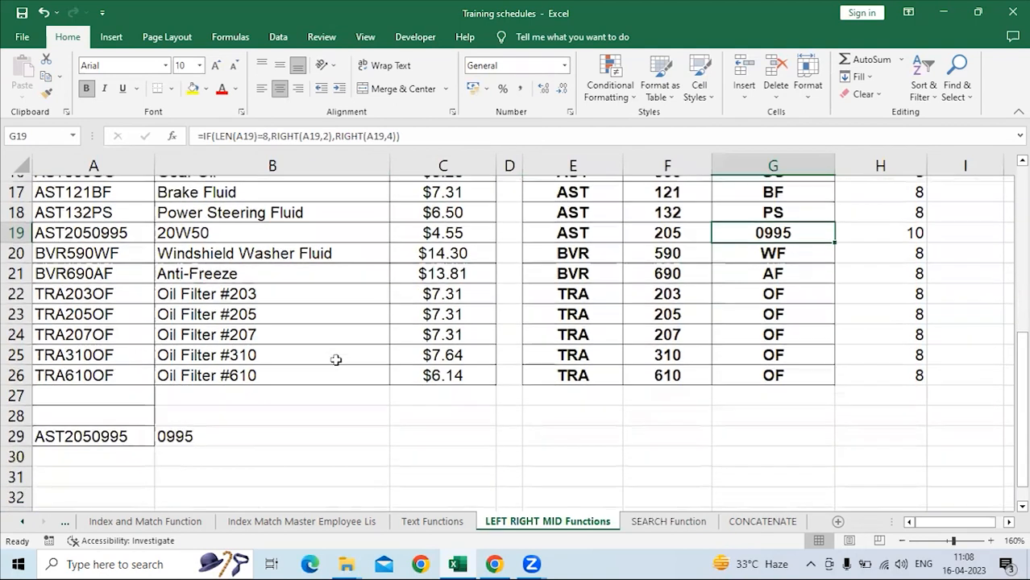
pyautogui.scroll(3, 666, 363)
pyautogui.scroll(4, 666, 363)
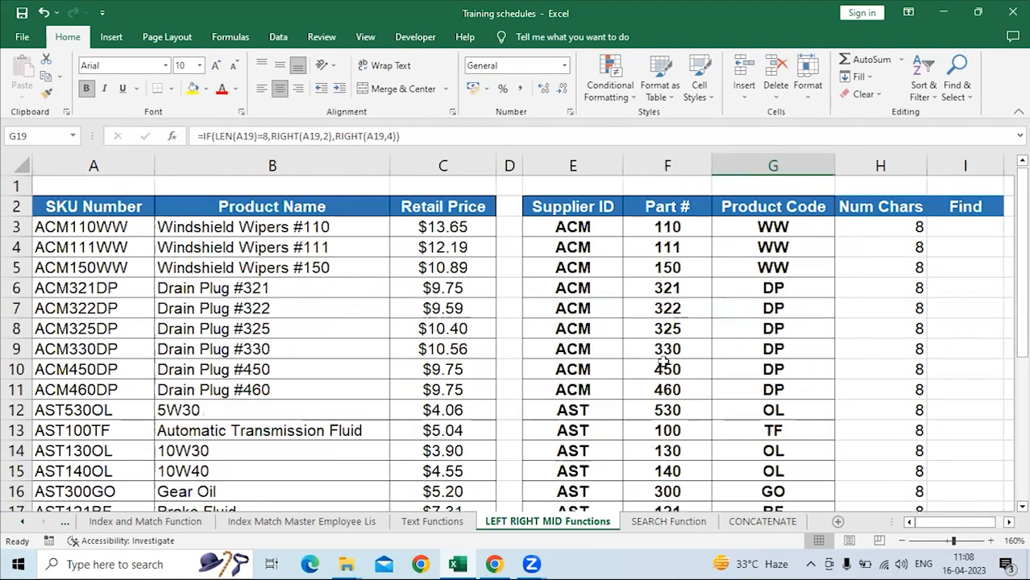
pyautogui.click(674, 523)
pyautogui.click(626, 287)
pyautogui.click(635, 239)
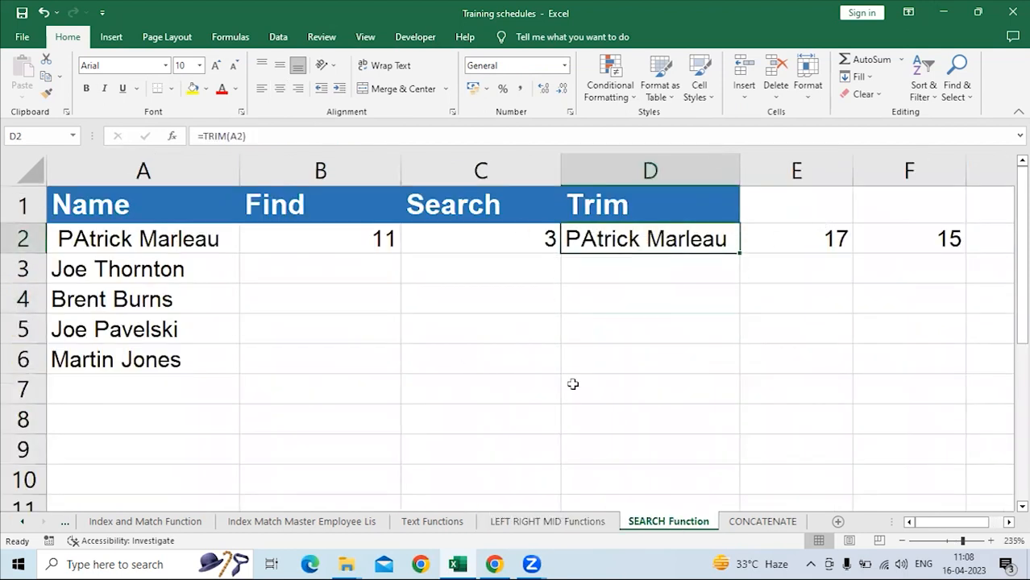
pyautogui.click(451, 522)
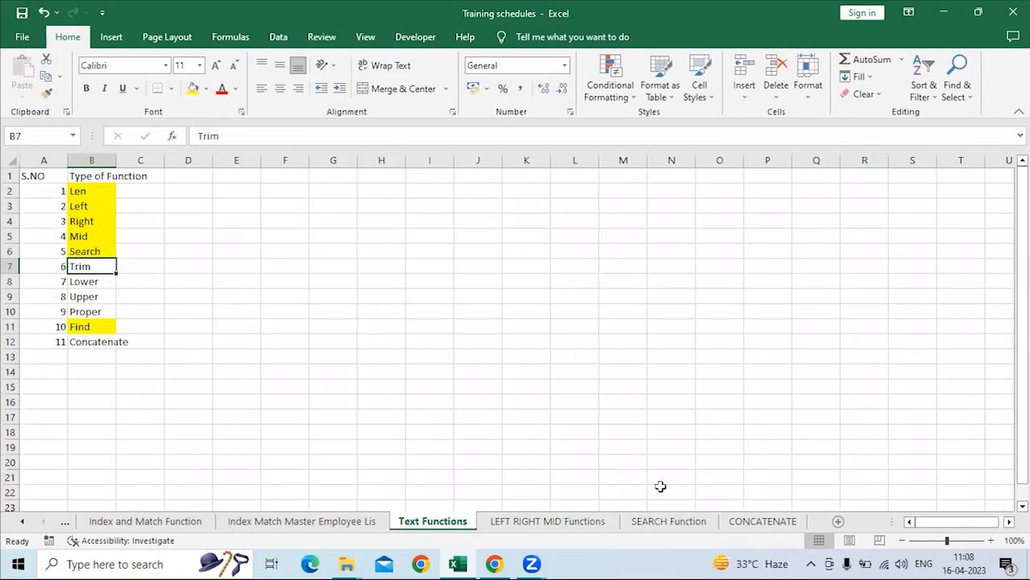
# Add the headers Lower, Upper and Proper in E1, F1 and G1 of the SEARCH Function sheet.
pyautogui.click(655, 525)
pyautogui.click(846, 214)
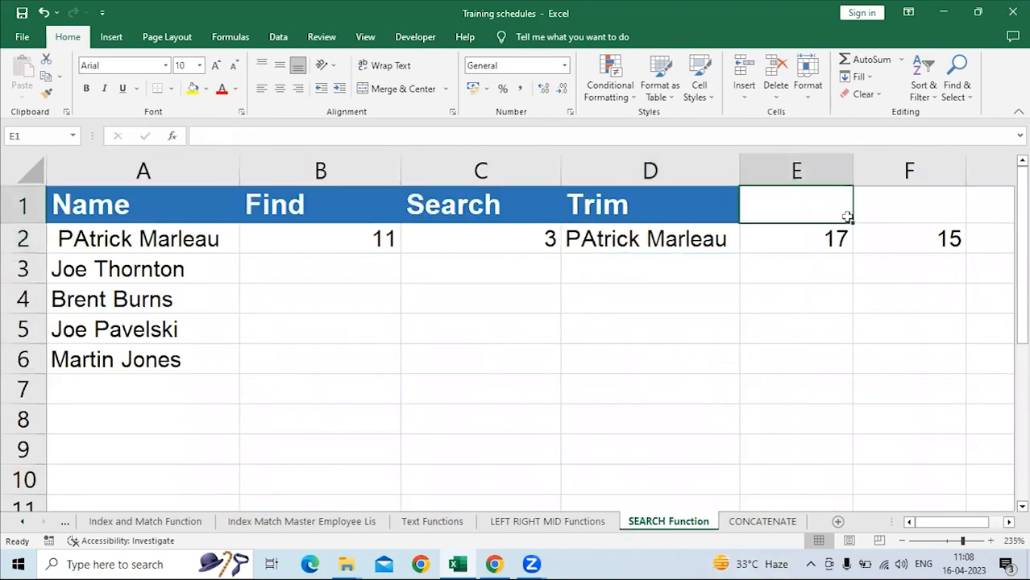
pyautogui.write('Lower')
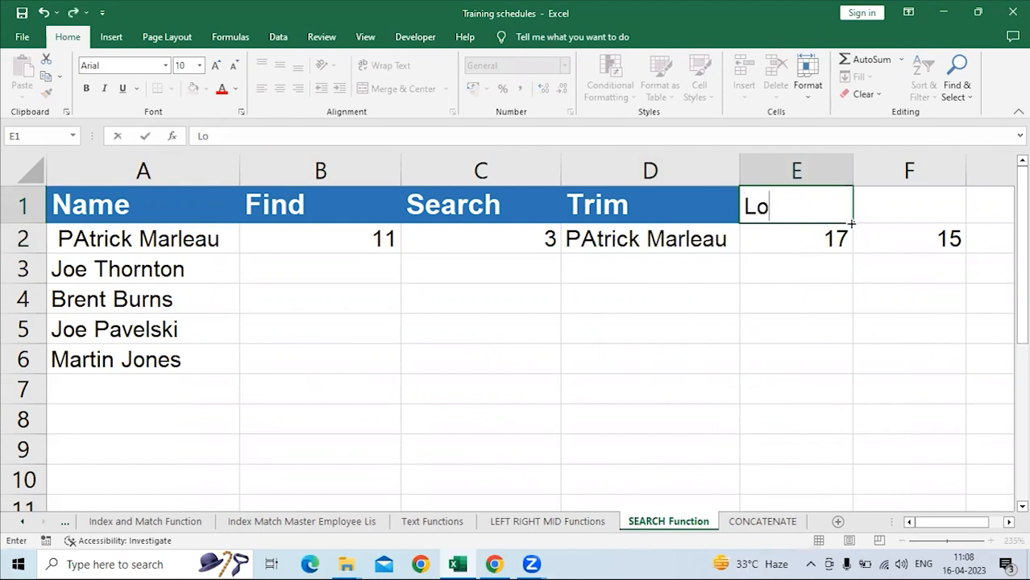
pyautogui.press('Return')
pyautogui.press('Up')
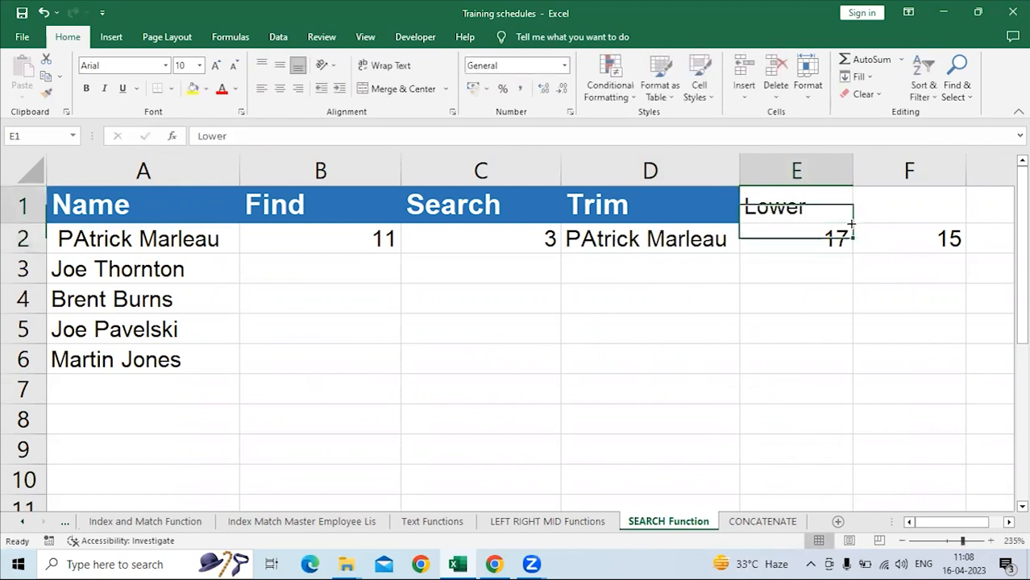
pyautogui.press('Right')
pyautogui.write('Upper')
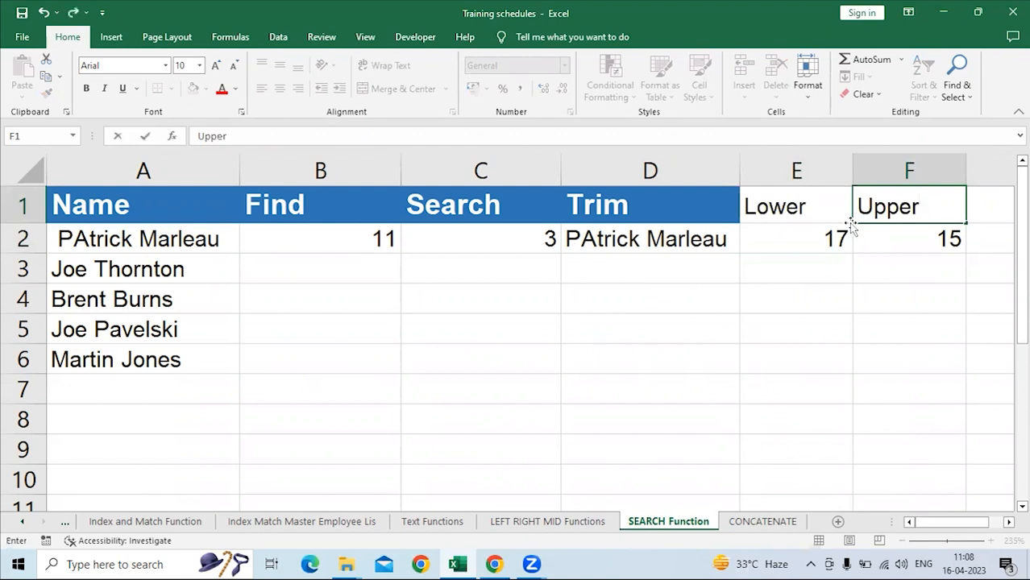
pyautogui.press('Tab')
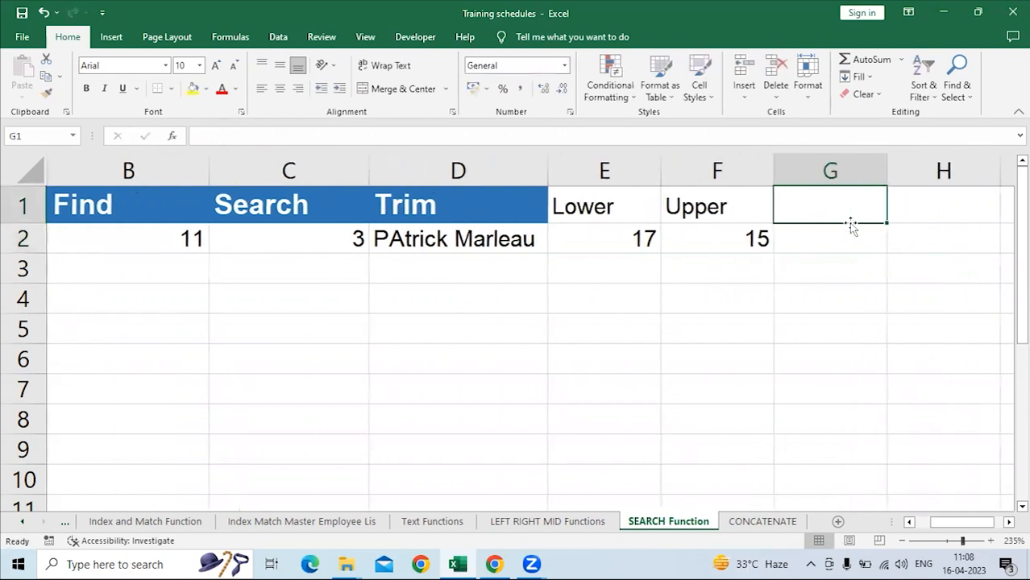
pyautogui.write('Proper')
pyautogui.press('Return')
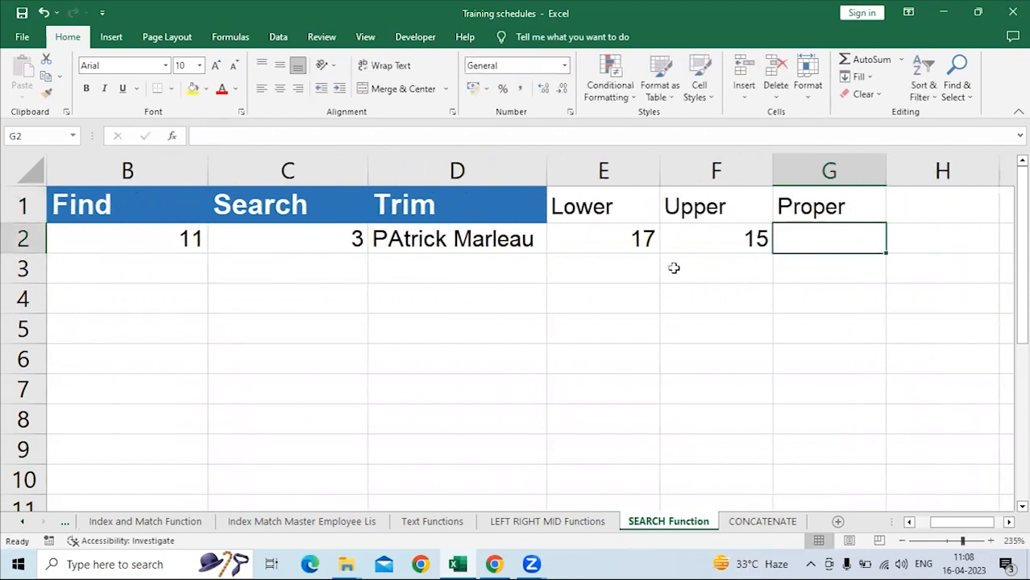
# Clear the LEN formulas in E2 and F2 and copy the Trim header's formatting to E1:G1.
pyautogui.moveTo(631, 242); pyautogui.dragTo(890, 257)
pyautogui.press('Delete')
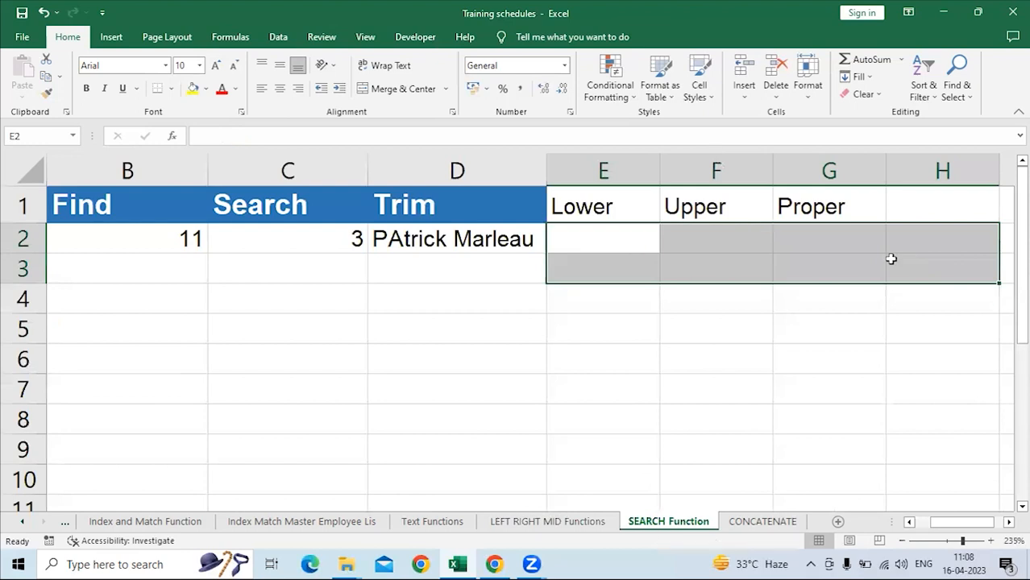
pyautogui.click(508, 212)
pyautogui.click(46, 94)
pyautogui.moveTo(601, 203)
pyautogui.mouseDown()
pyautogui.moveTo(881, 207)
pyautogui.moveTo(831, 220)
pyautogui.moveTo(829, 230)
pyautogui.mouseUp()
pyautogui.click(619, 233)
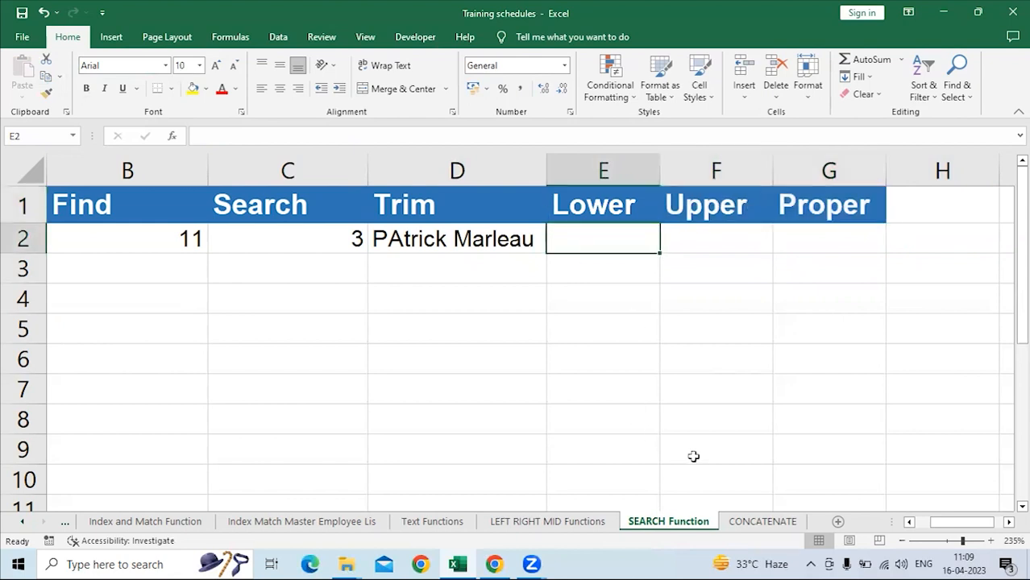
# Enter =LOWER(A2) in E2 to convert the name to lowercase and autofit column E.
pyautogui.moveTo(938, 525); pyautogui.dragTo(916, 525)
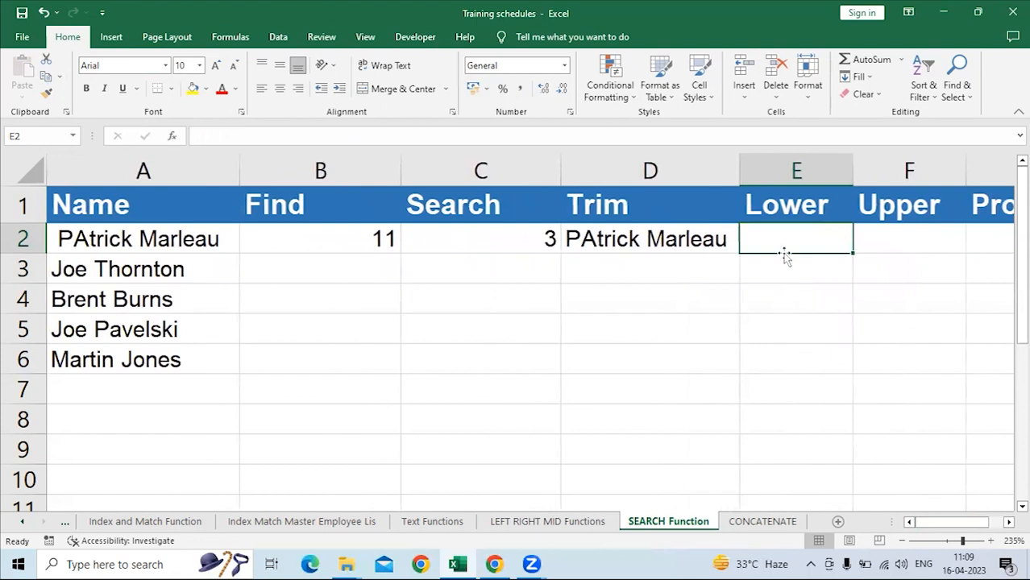
pyautogui.write('=lower')
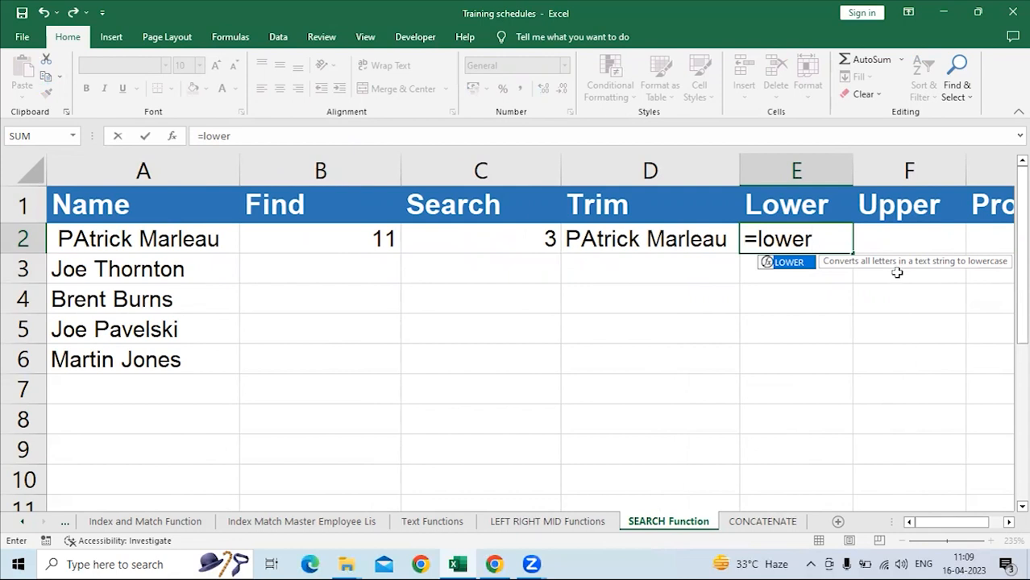
pyautogui.press('Tab')
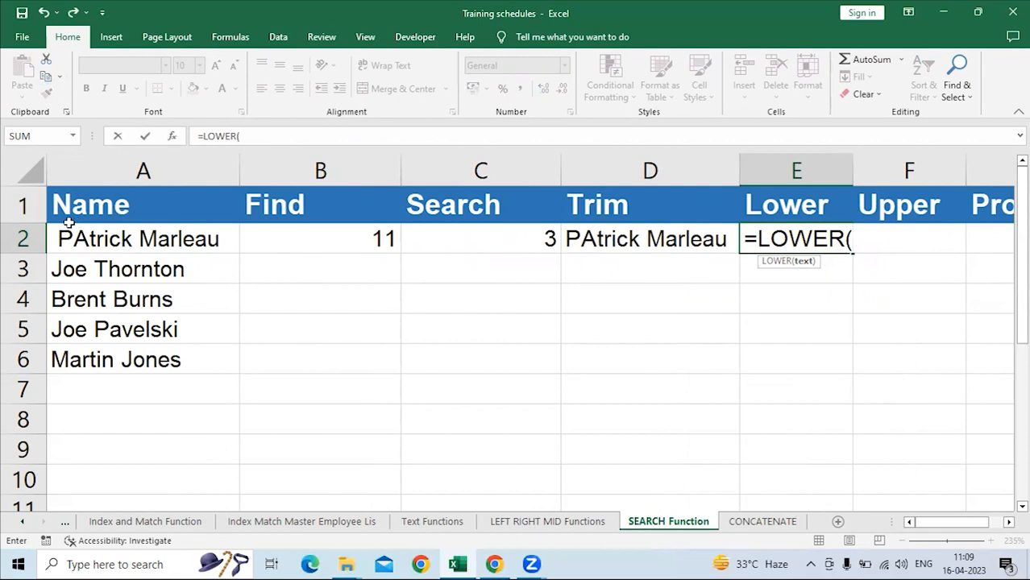
pyautogui.click(151, 239)
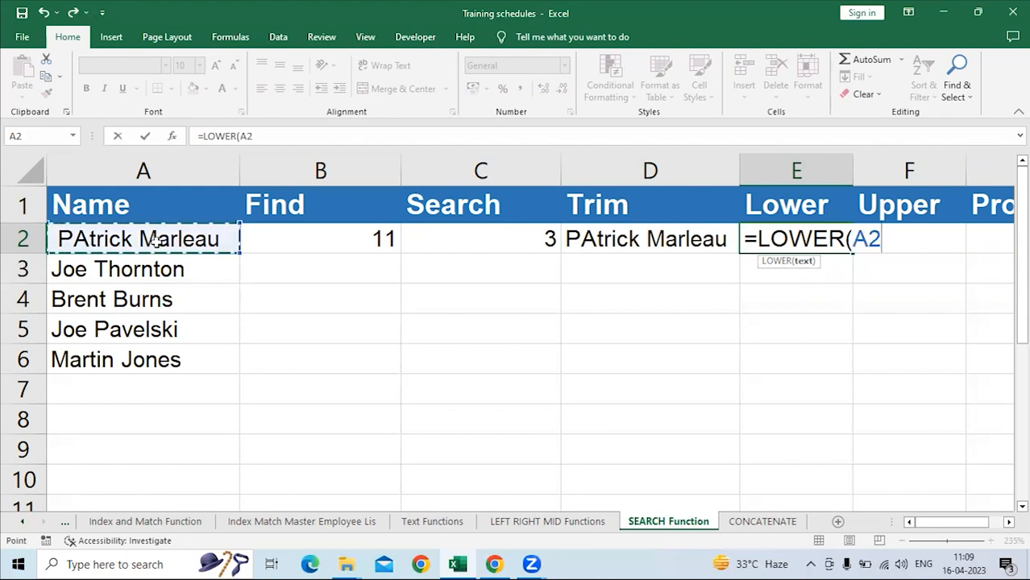
pyautogui.press('Return')
pyautogui.press('Up')
pyautogui.press('Right')
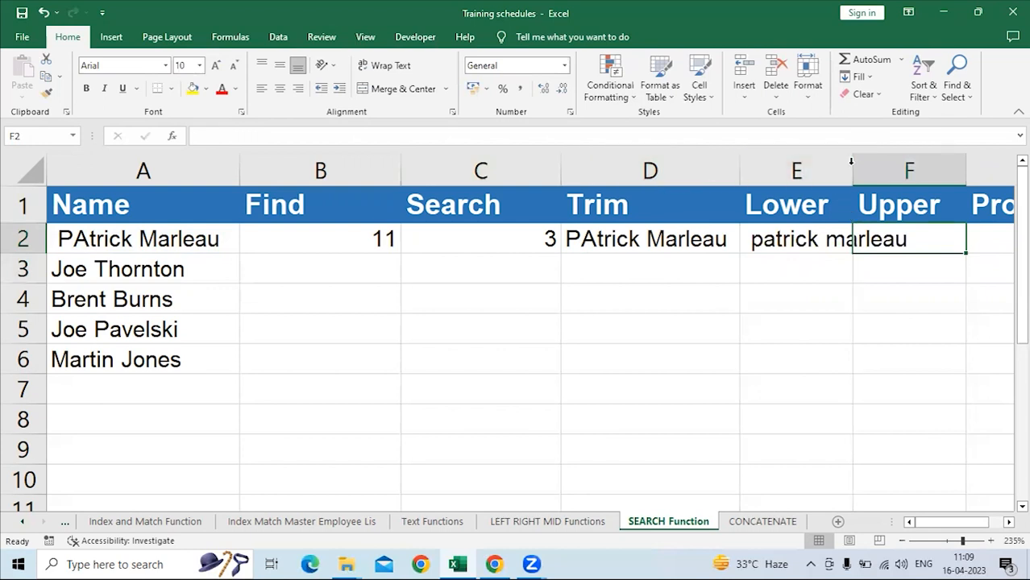
pyautogui.doubleClick(852, 161)
# Enter =UPPER(A2) in F2 to convert the name to uppercase and autofit column F.
pyautogui.hscroll(2, 807, 268)
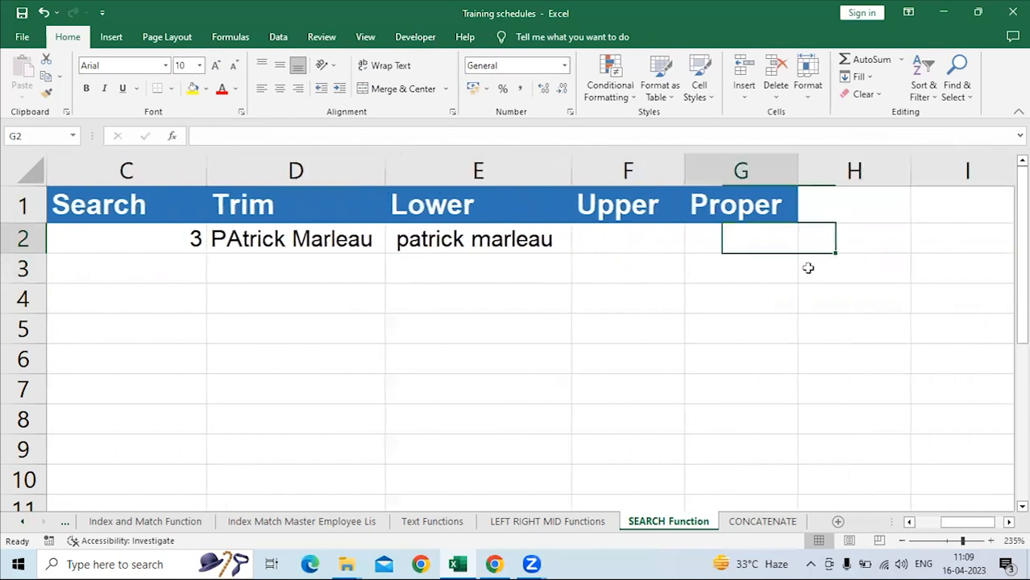
pyautogui.write('=')
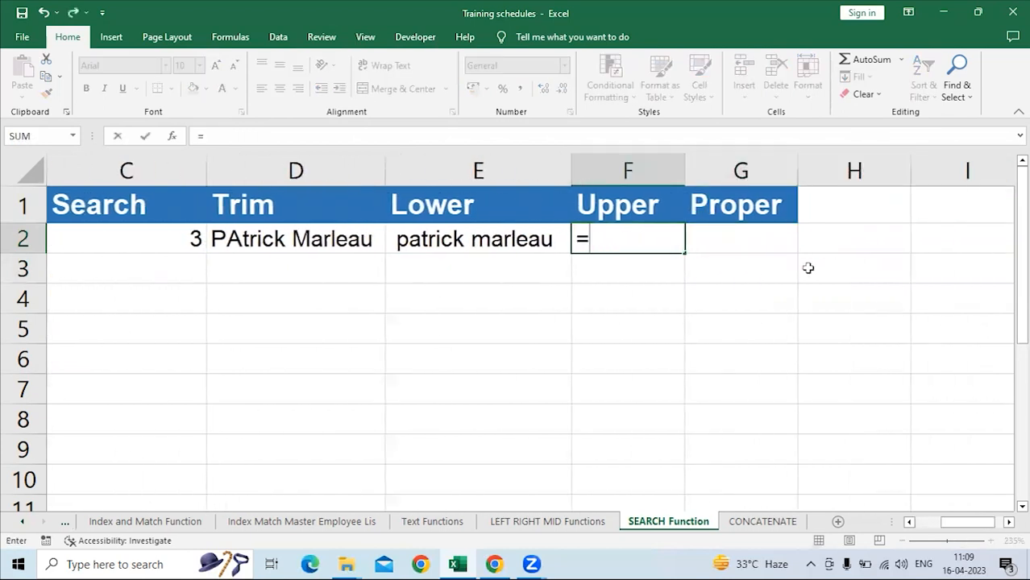
pyautogui.write('upper')
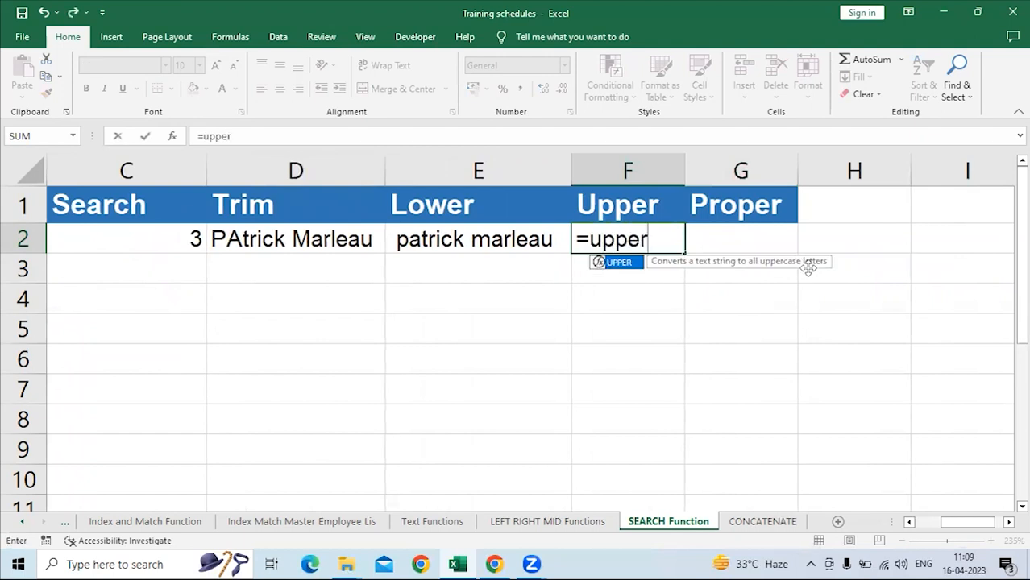
pyautogui.press('Tab')
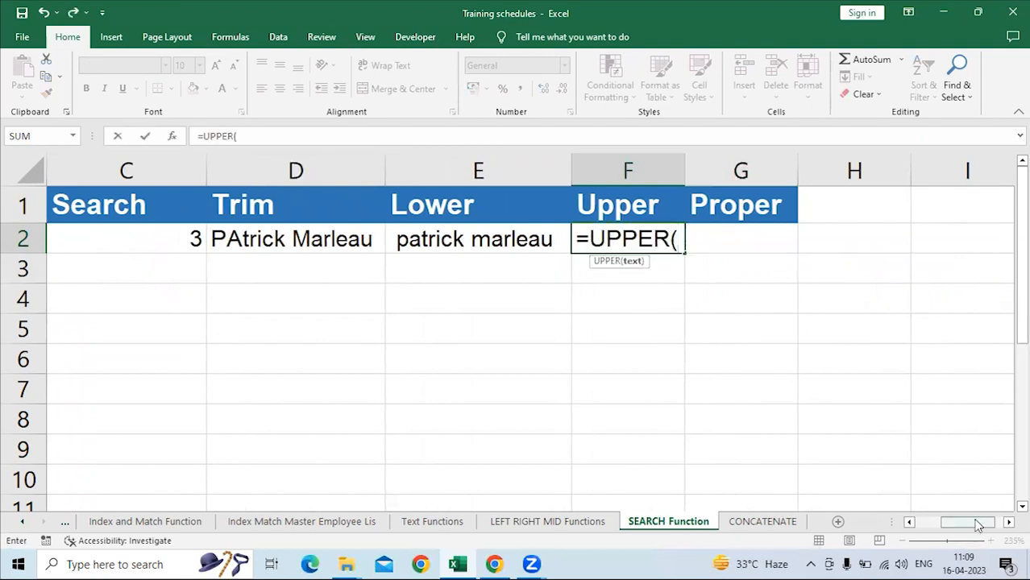
pyautogui.moveTo(951, 523); pyautogui.dragTo(915, 528)
pyautogui.click(186, 239)
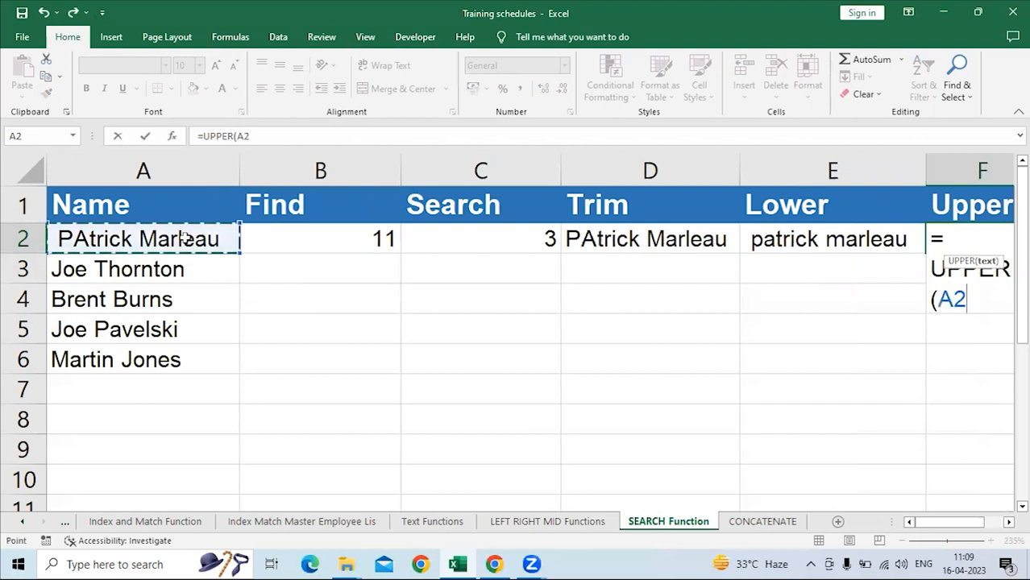
pyautogui.press('Return')
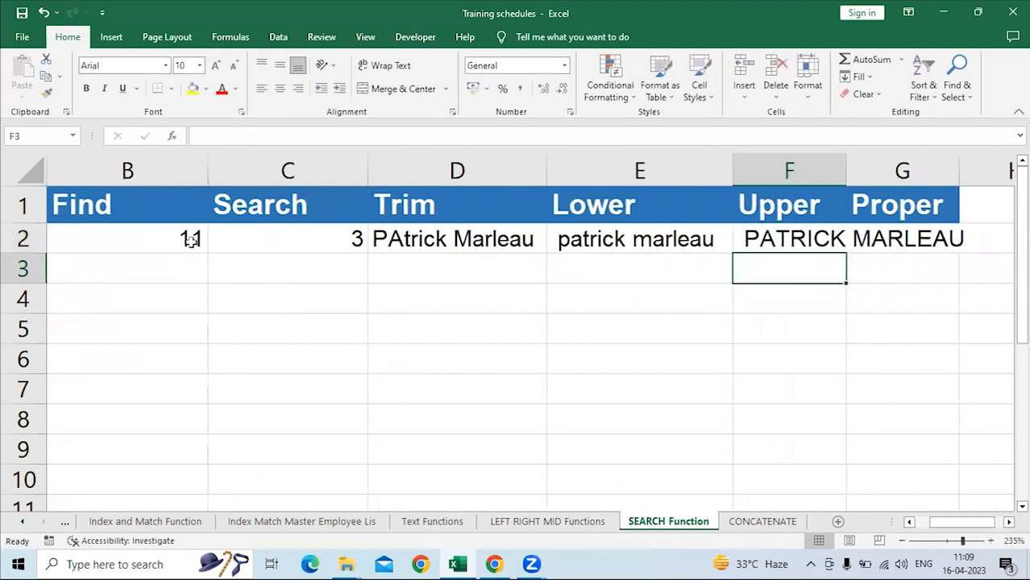
pyautogui.press('Up')
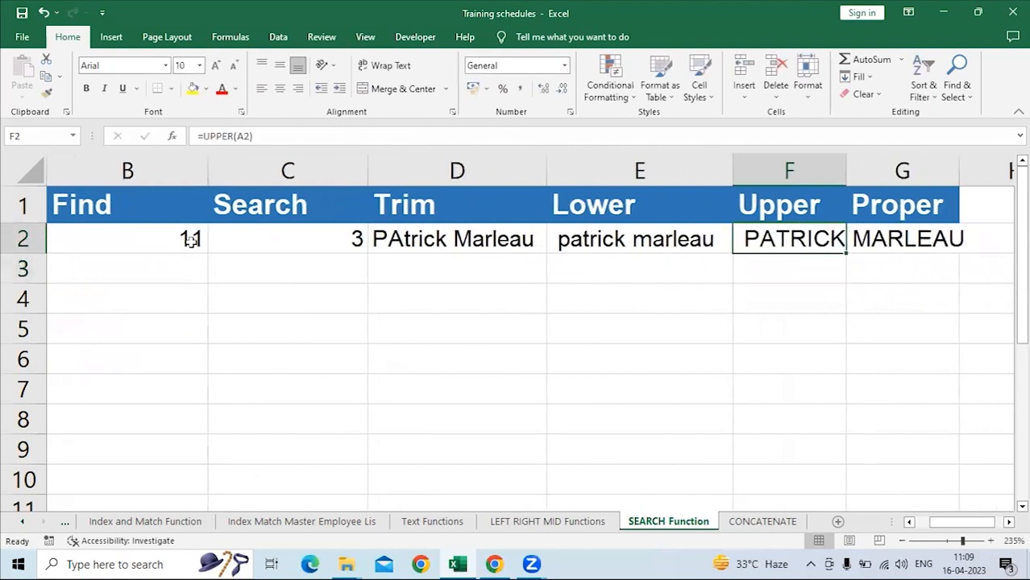
pyautogui.hotkey('alt', 'h')
pyautogui.press('o')
pyautogui.press('i')
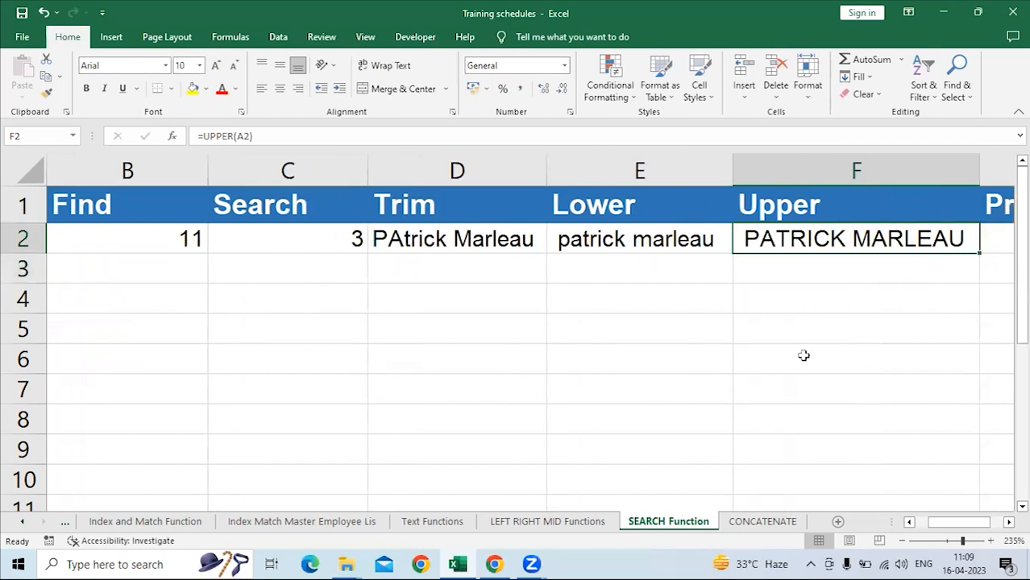
pyautogui.click(786, 280)
pyautogui.click(813, 238)
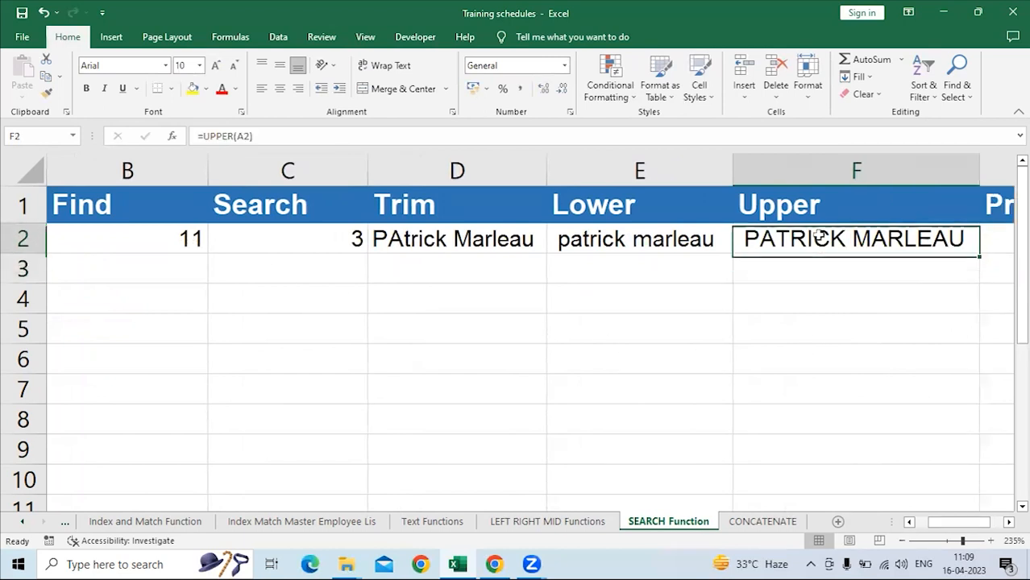
# Enter =PROPER(A2) in G2 to convert the name to proper case and autofit column G.
pyautogui.press('Right')
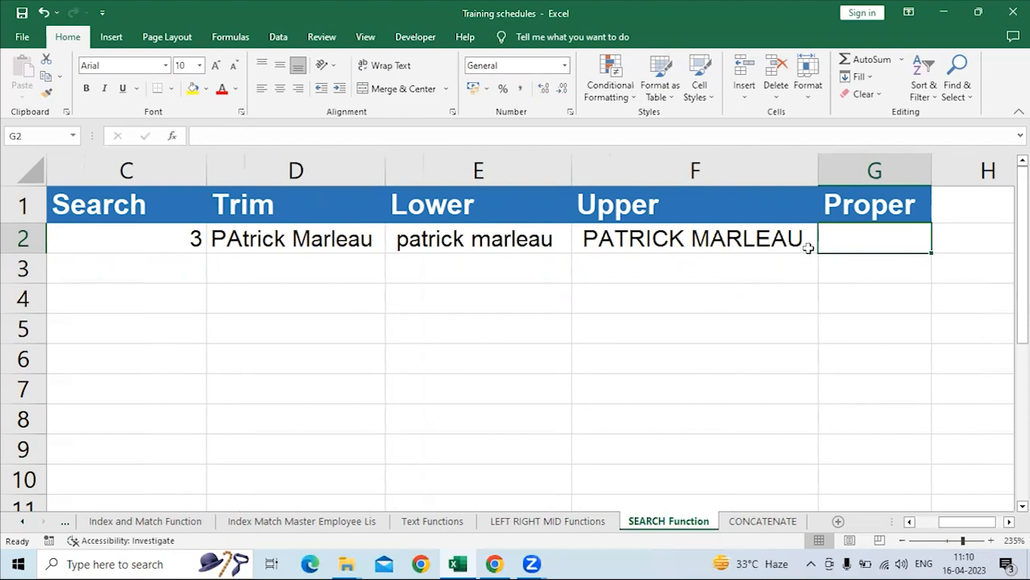
pyautogui.write('=prope')
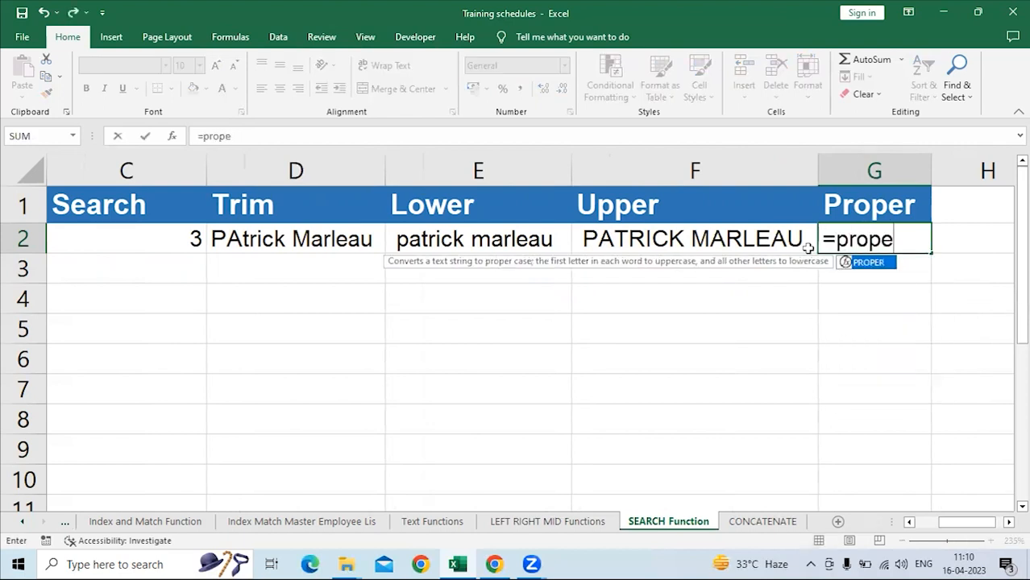
pyautogui.press('Tab')
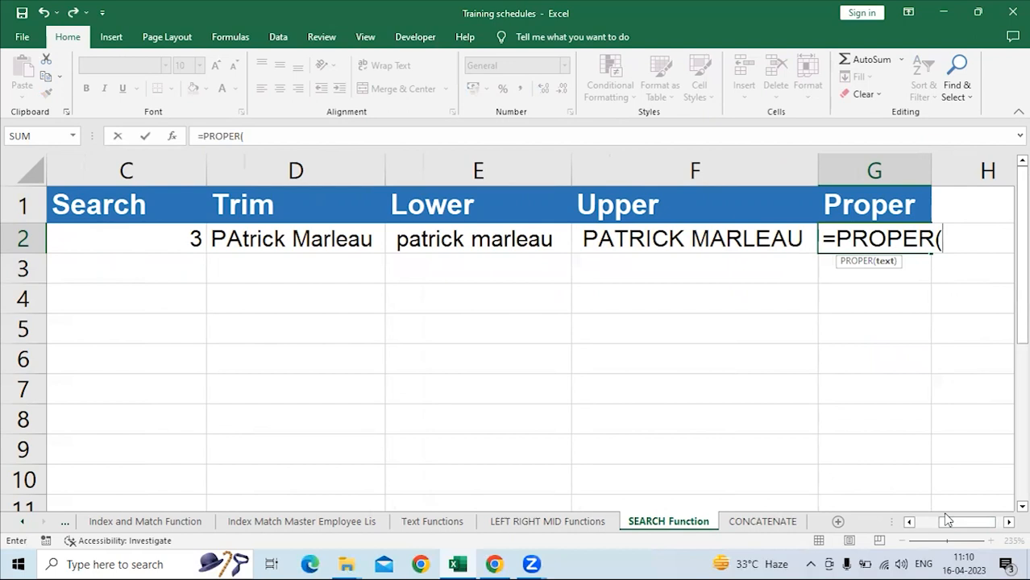
pyautogui.moveTo(954, 523); pyautogui.dragTo(838, 528)
pyautogui.click(174, 240)
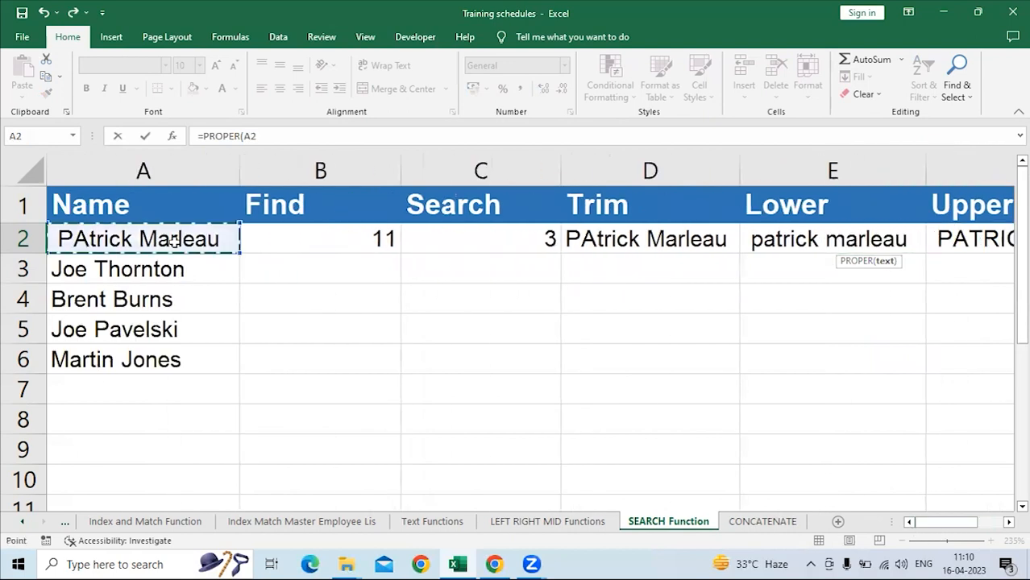
pyautogui.press('Return')
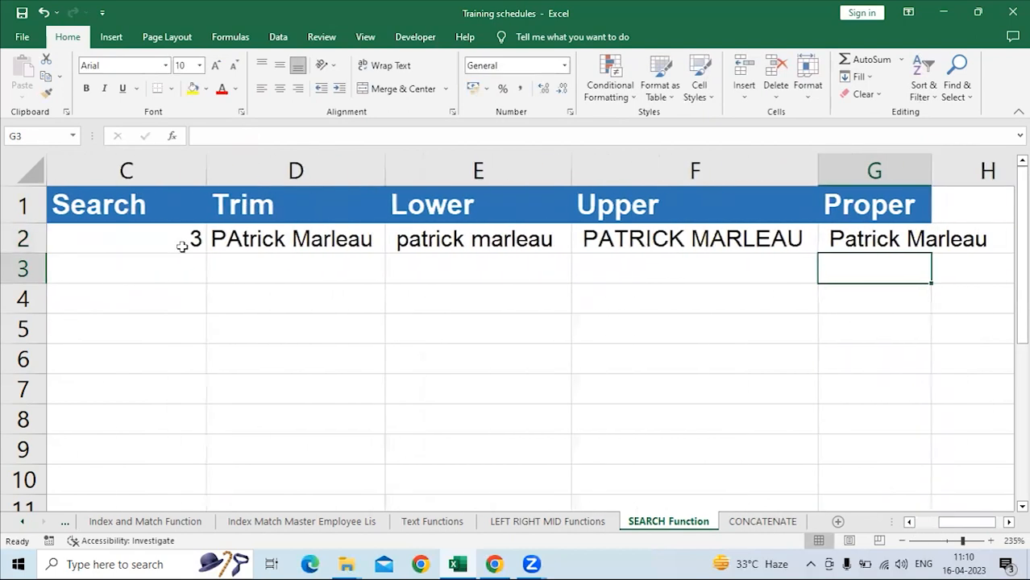
pyautogui.press('Up')
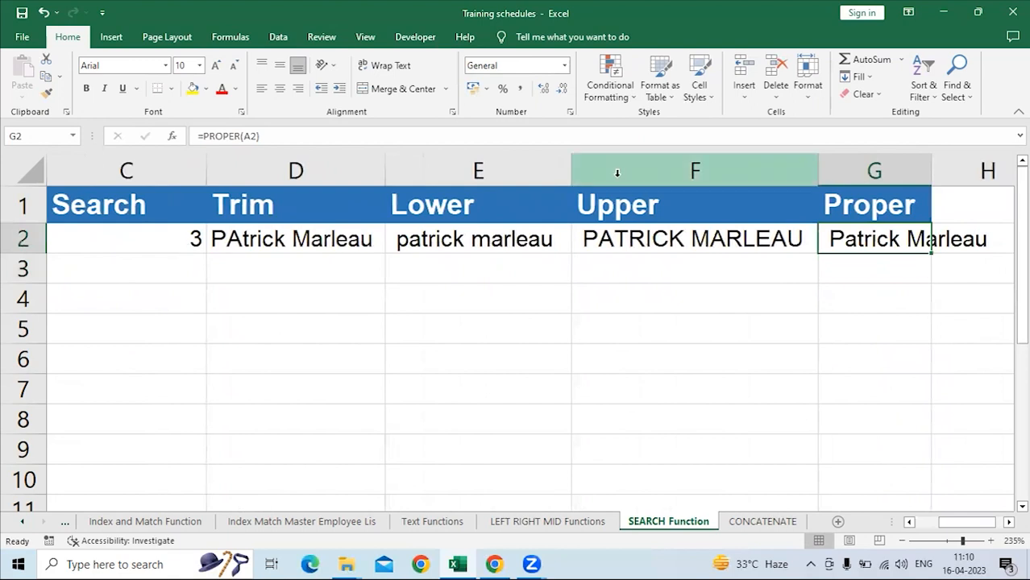
pyautogui.doubleClick(929, 162)
# Review the LOWER, UPPER and PROPER formulas in E2:G2.
pyautogui.click(464, 239)
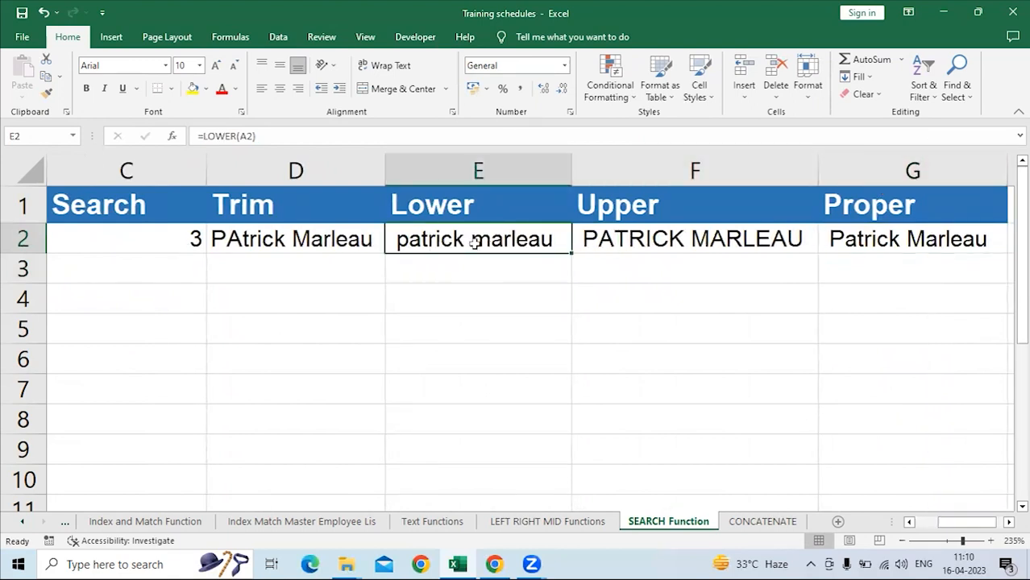
pyautogui.click(657, 234)
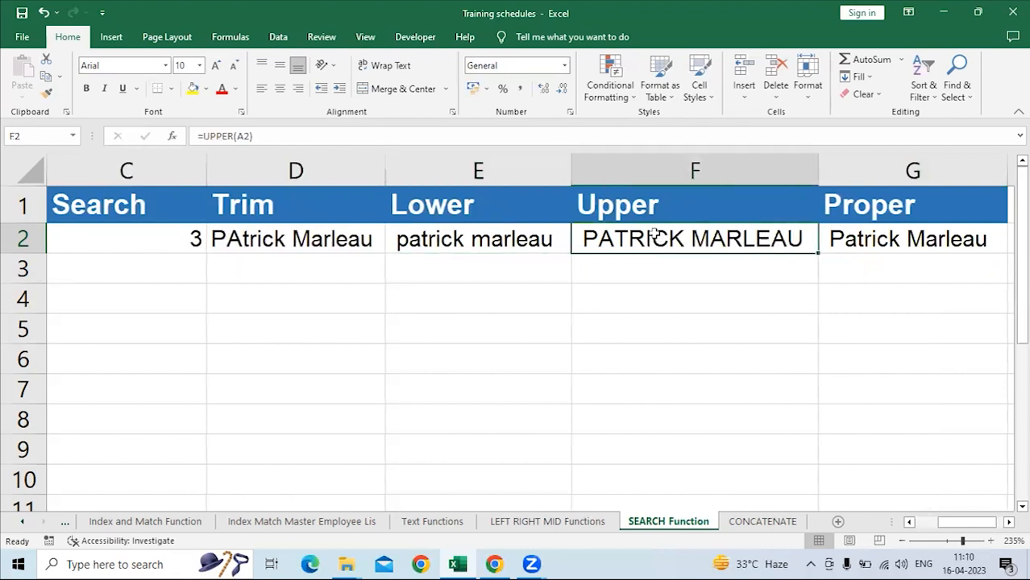
pyautogui.click(881, 238)
pyautogui.click(653, 240)
pyautogui.click(509, 240)
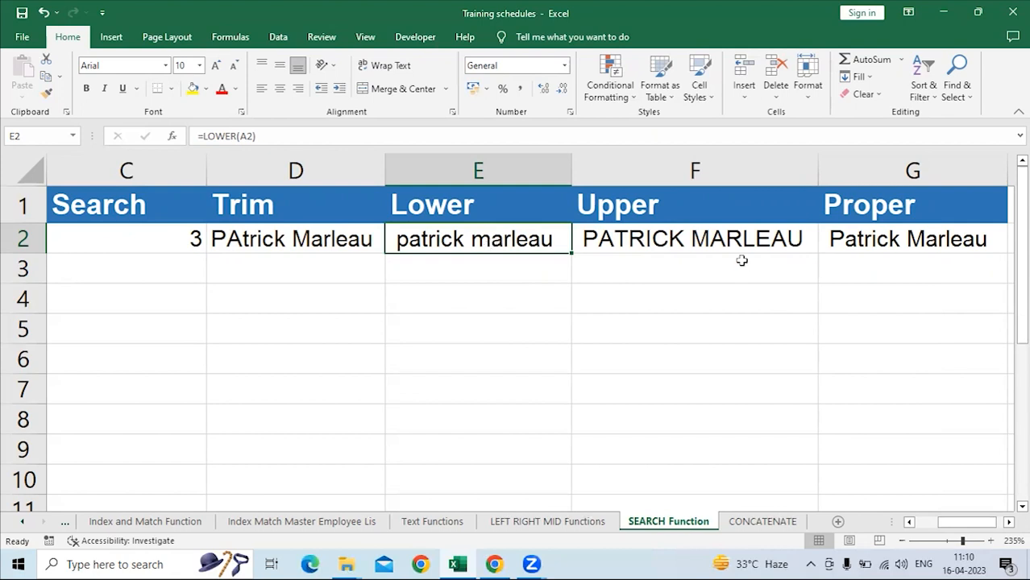
pyautogui.click(727, 240)
# Enter the mixed-case sample text "called customer and spoken With him on QualitY. THESSASAD" in H2 and autofit column H.
pyautogui.press('Right')
pyautogui.press('Right')
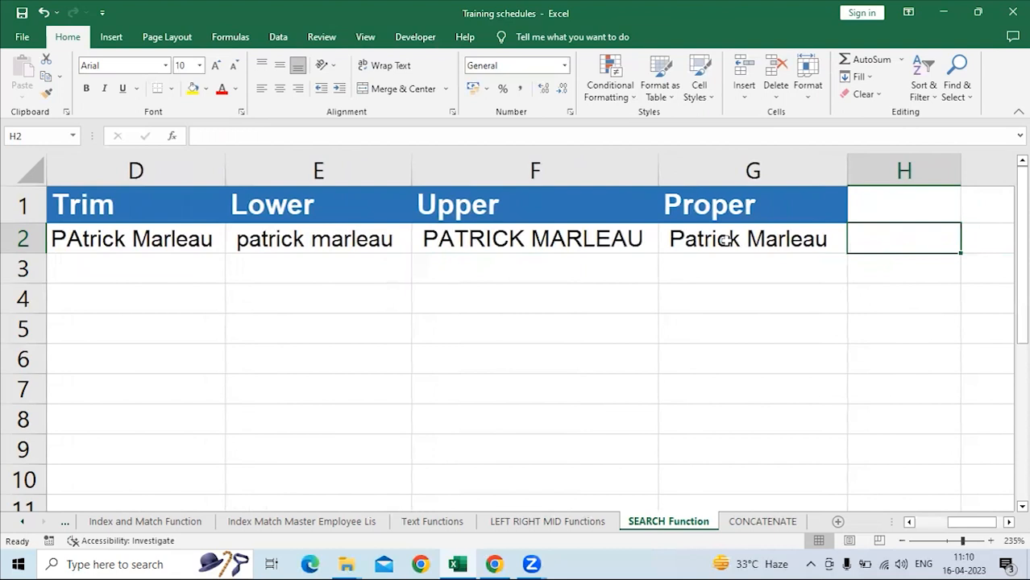
pyautogui.write('called')
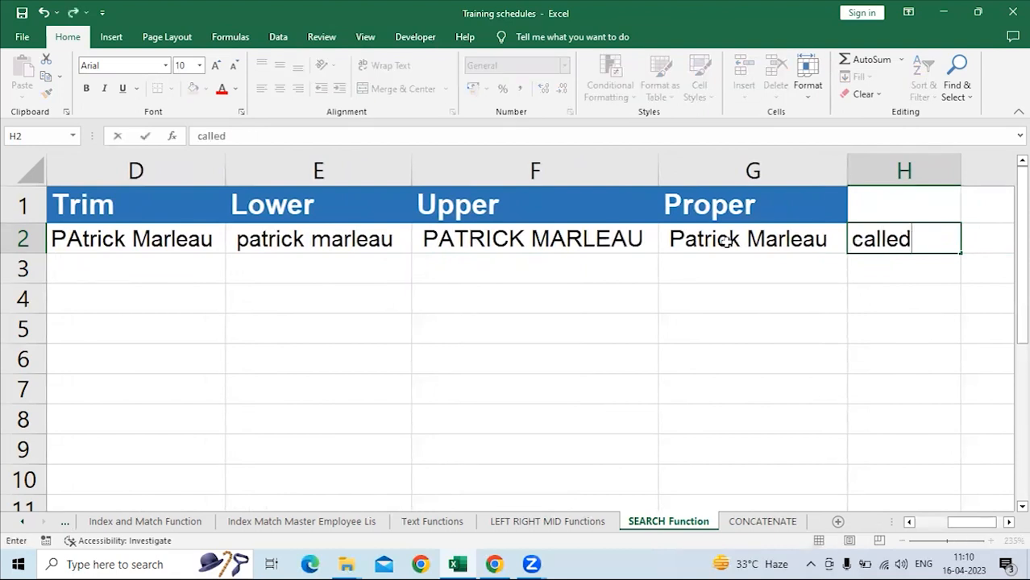
pyautogui.write(' customer and')
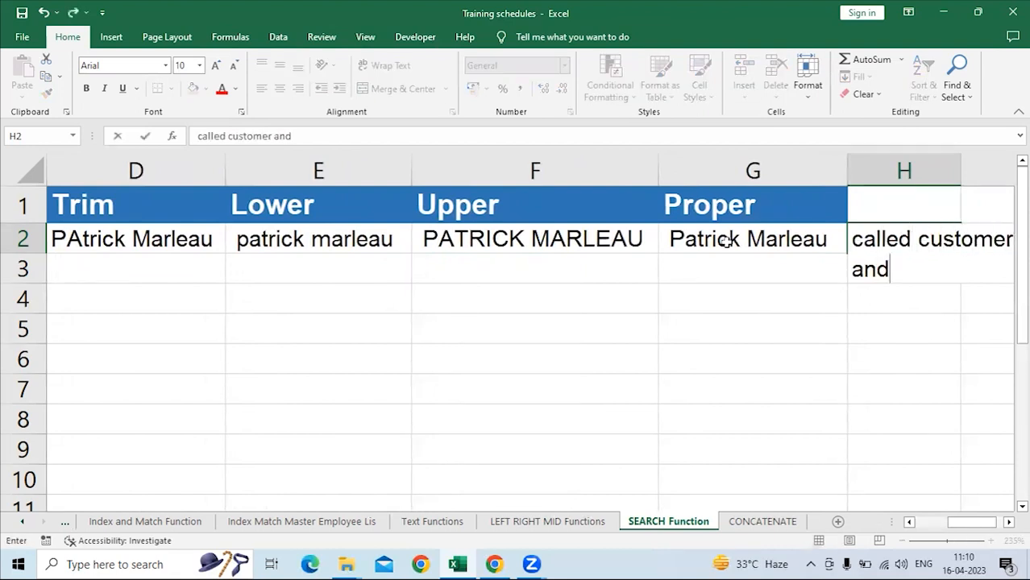
pyautogui.write(' spoke')
pyautogui.press('BackSpace')
pyautogui.write('ken')
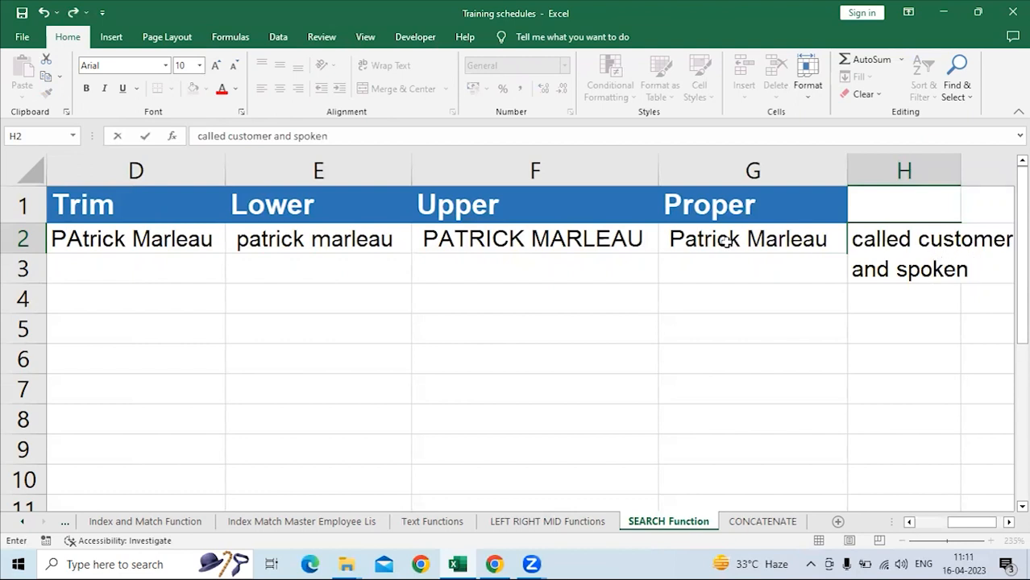
pyautogui.write(' With ')
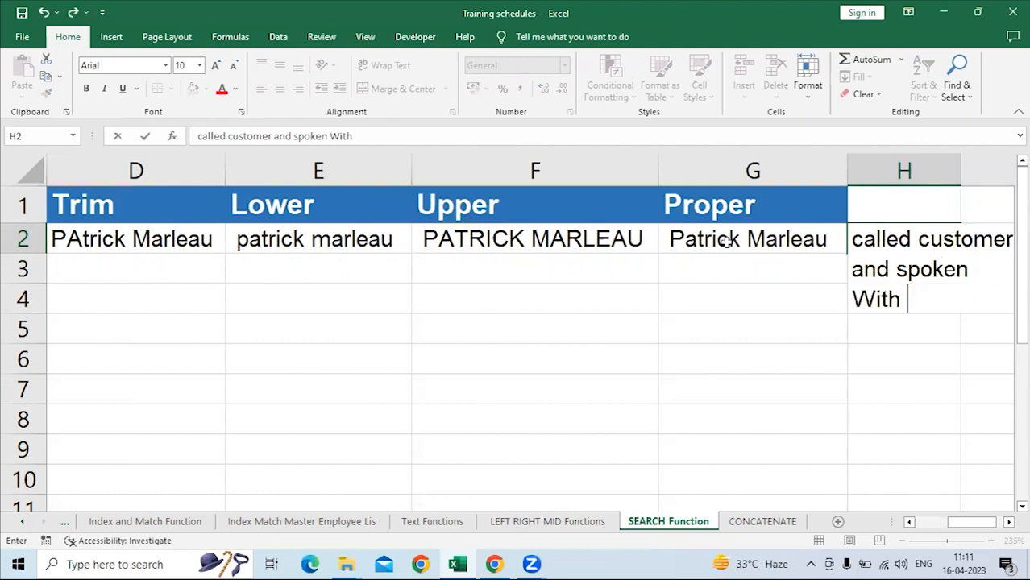
pyautogui.write('him on ')
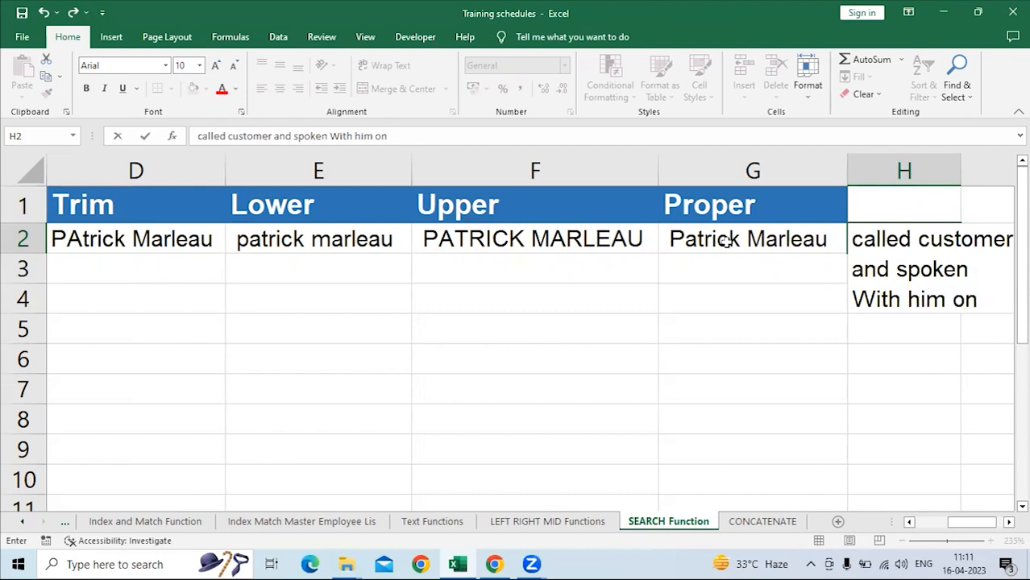
pyautogui.write('q')
pyautogui.press('BackSpace')
pyautogui.write('Q')
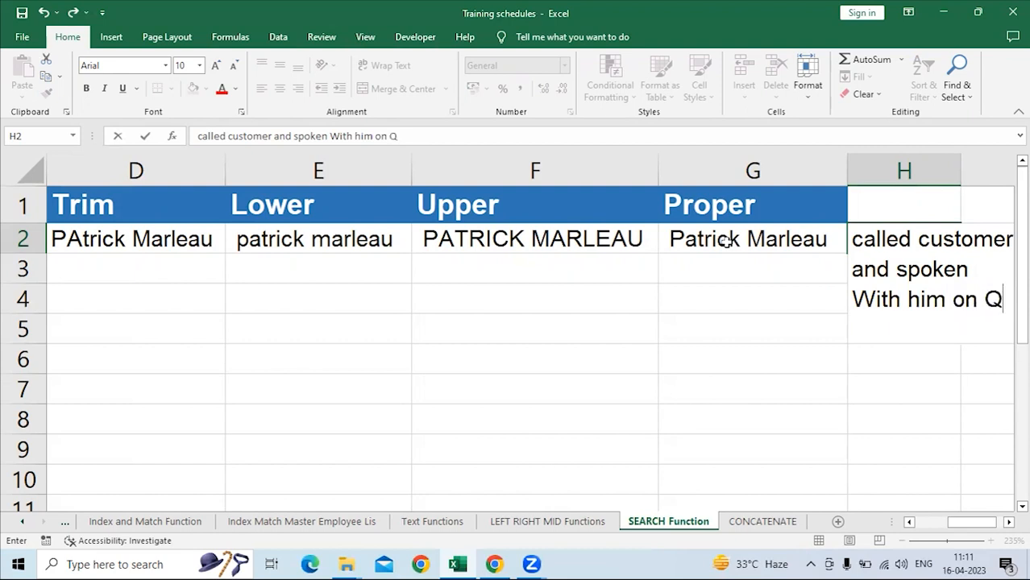
pyautogui.write('ualit')
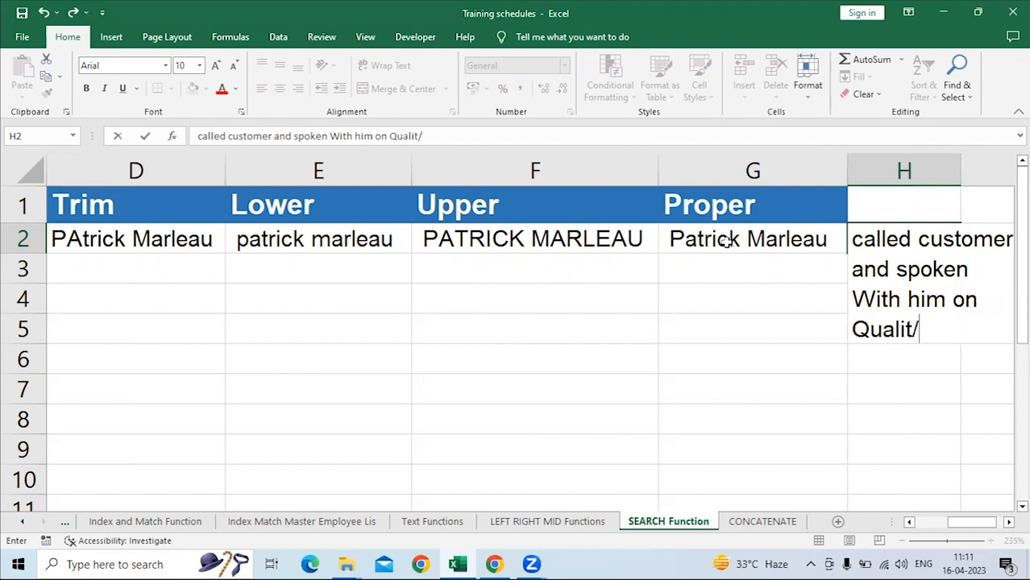
pyautogui.write('y')
pyautogui.press('BackSpace')
pyautogui.write('Y. t')
pyautogui.press('BackSpace')
pyautogui.write('the')
pyautogui.press('BackSpace')
pyautogui.press('BackSpace')
pyautogui.press('BackSpace')
pyautogui.write('THESSASAD')
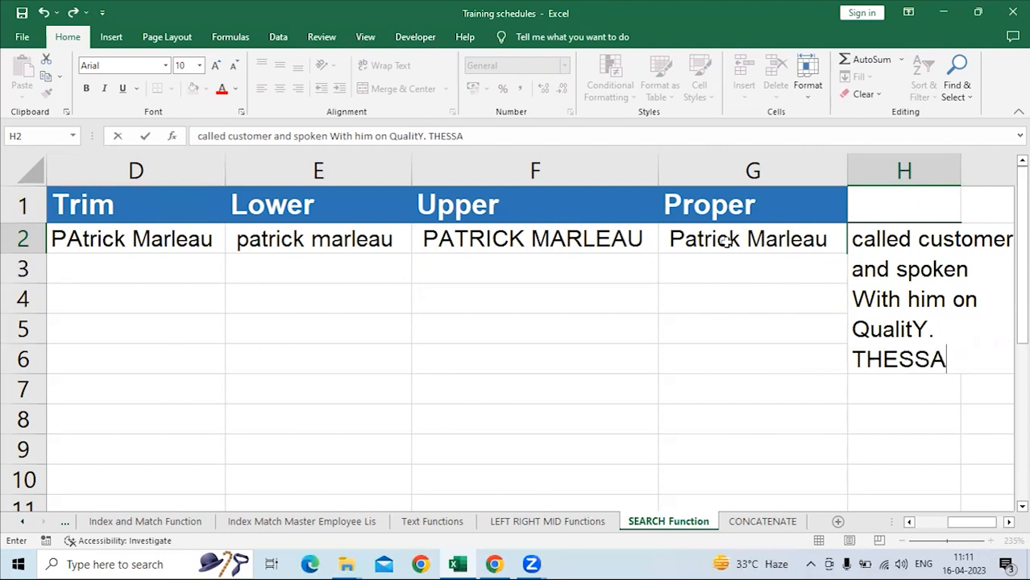
pyautogui.press('Escape')
pyautogui.press('Down')
pyautogui.press('Down')
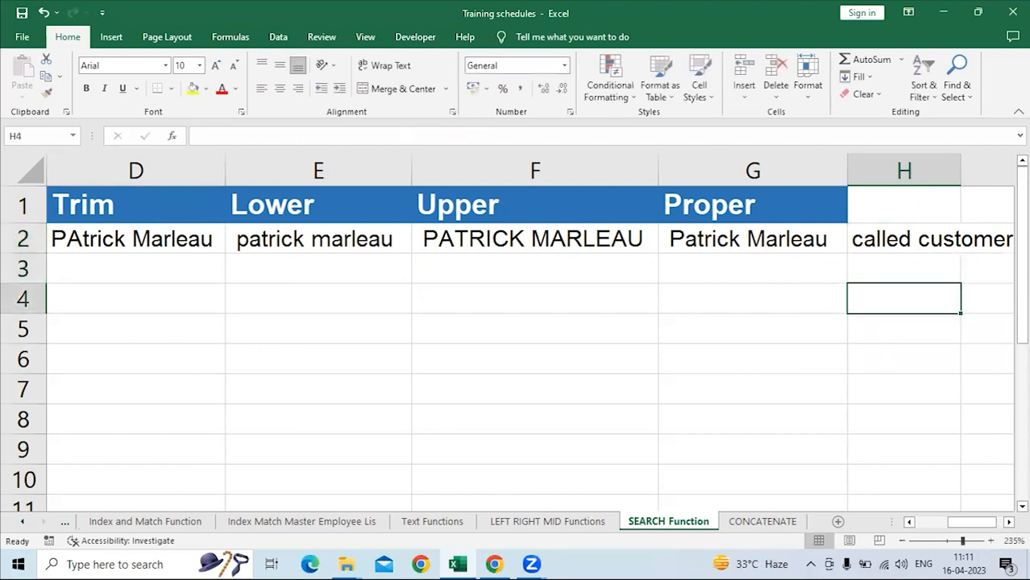
pyautogui.click(906, 239)
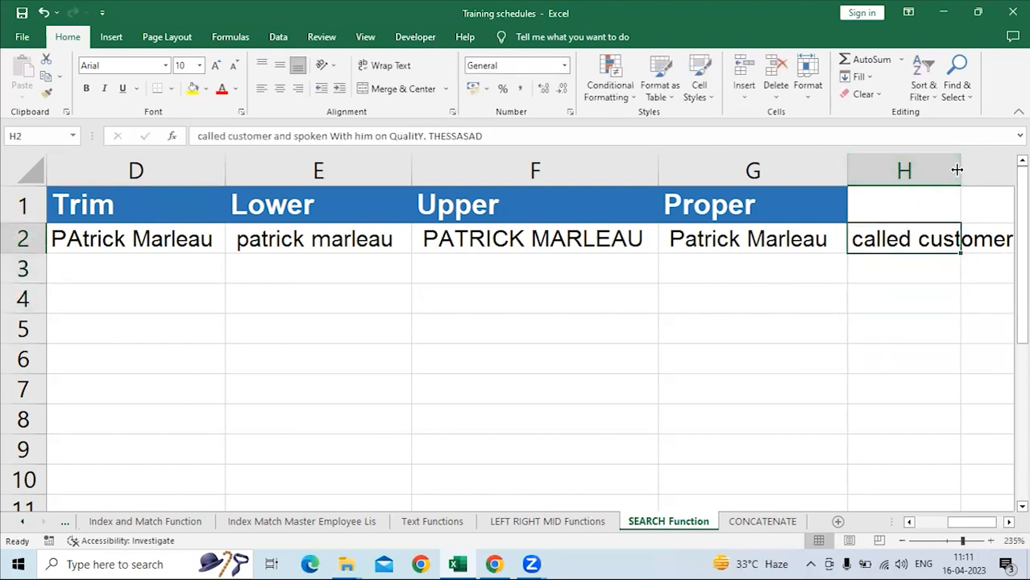
pyautogui.doubleClick(956, 165)
pyautogui.hscroll(3, 673, 239)
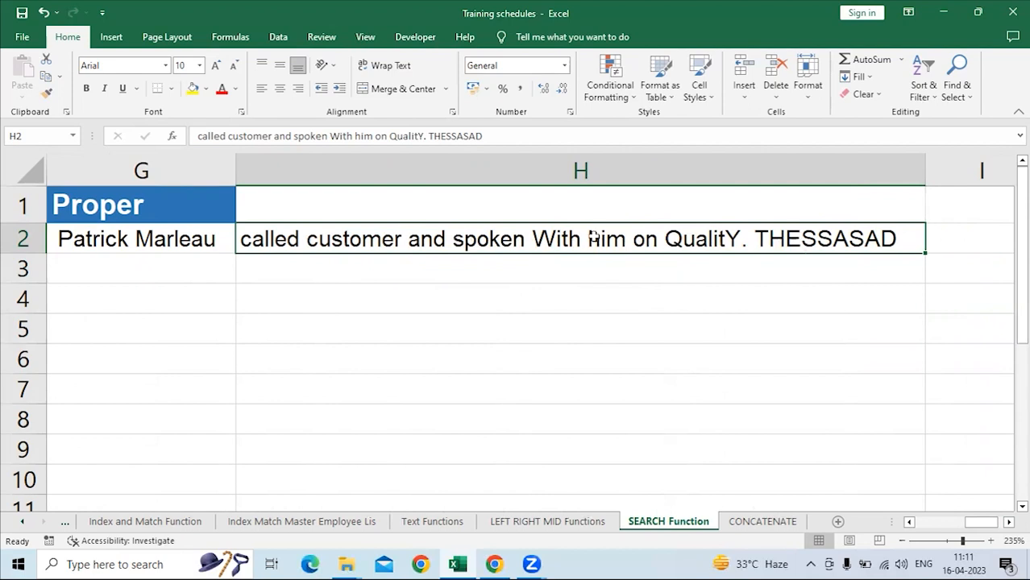
# Clear the mixed-case sample text from H2.
pyautogui.click(960, 240)
pyautogui.click(723, 239)
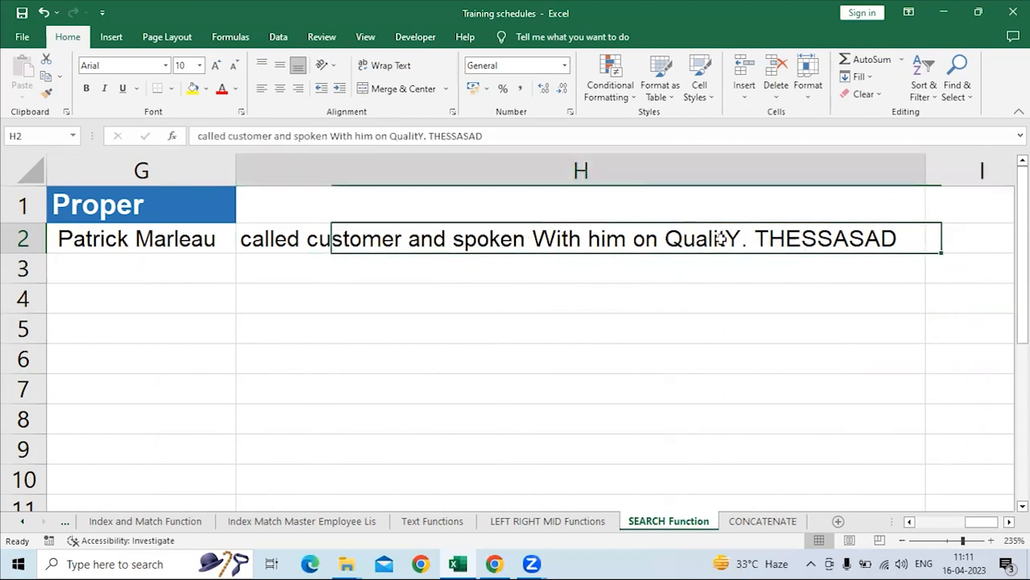
pyautogui.press('Delete')
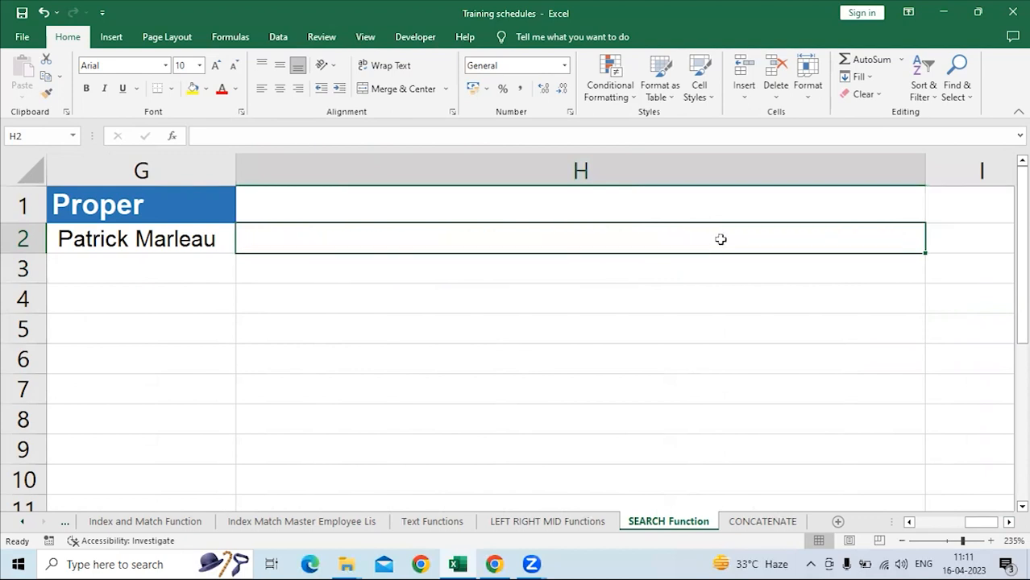
# Compare the original name in A2 with the lowercase, uppercase and proper-case versions in E2:G2.
pyautogui.moveTo(992, 524); pyautogui.dragTo(952, 523)
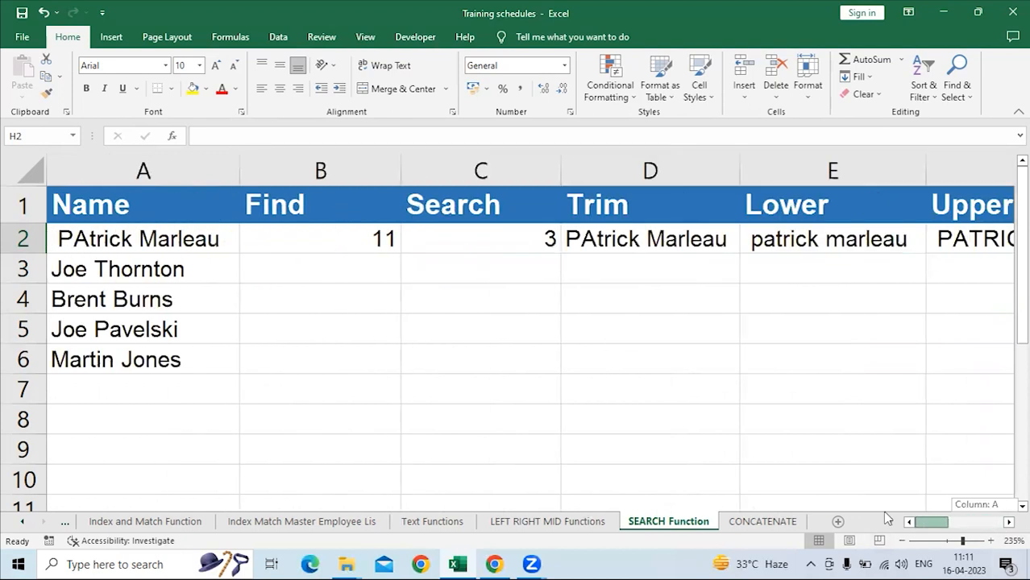
pyautogui.click(174, 236)
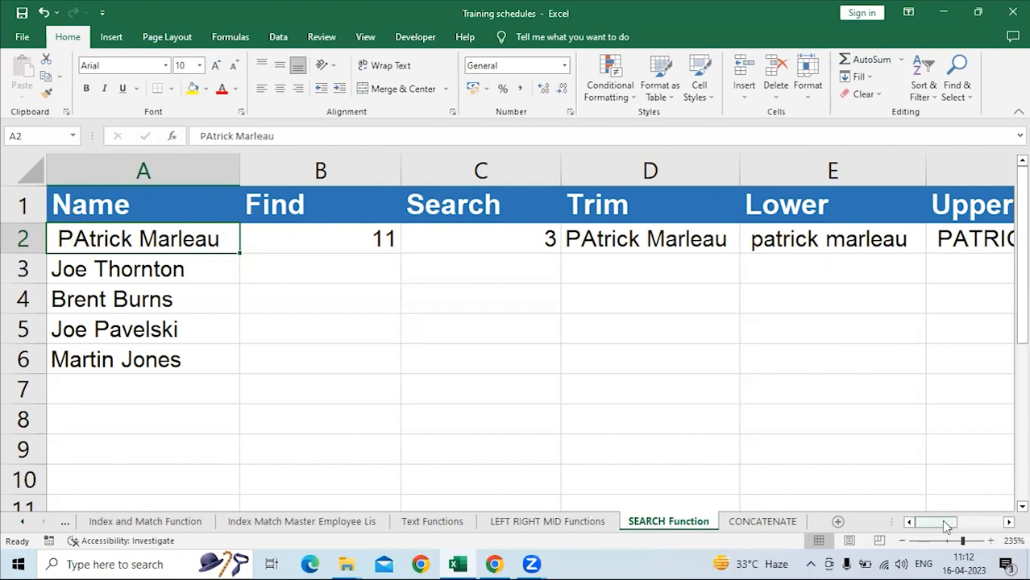
pyautogui.hscroll(3, 666, 332)
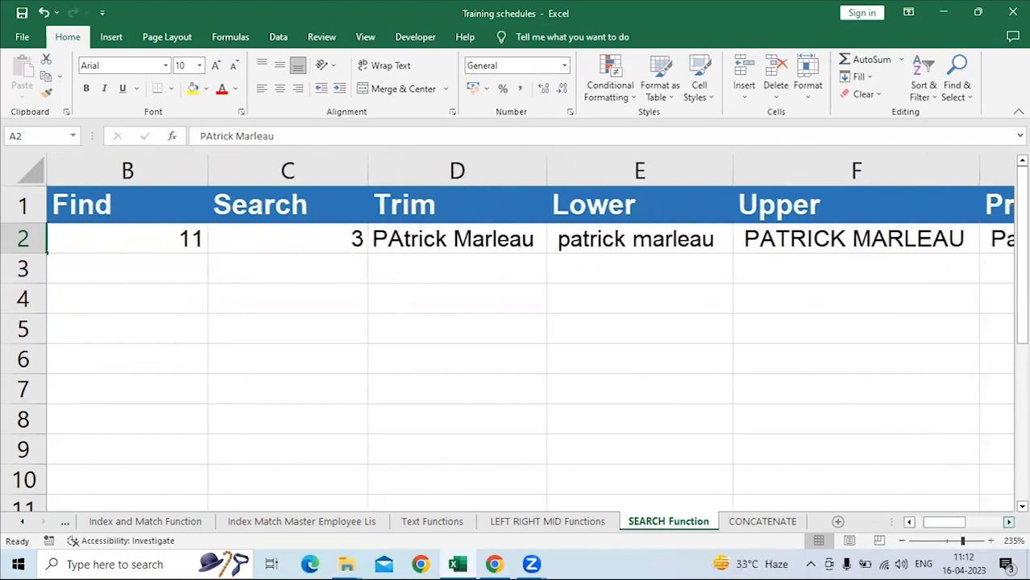
pyautogui.click(531, 239)
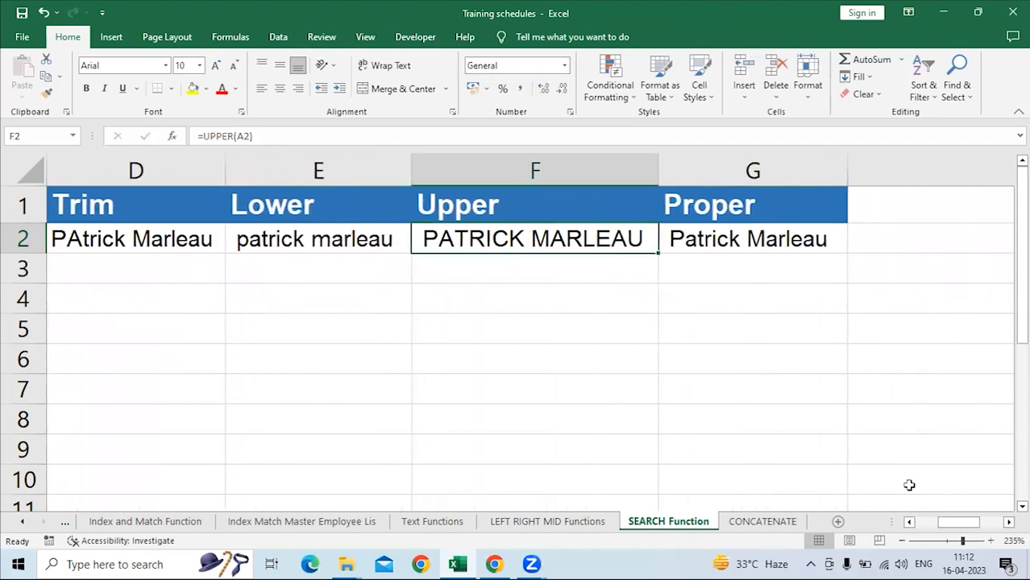
pyautogui.moveTo(964, 529); pyautogui.dragTo(919, 528)
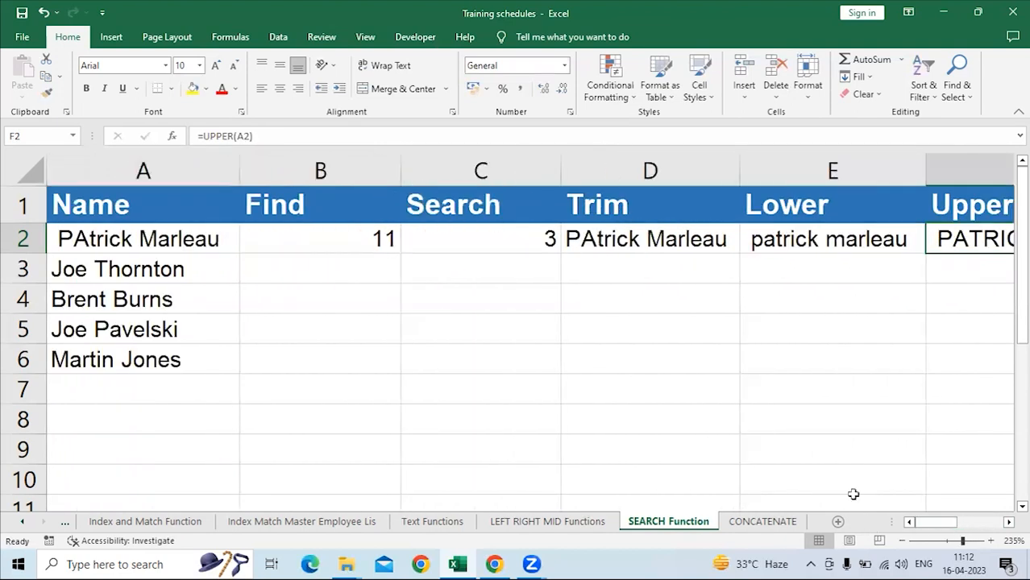
pyautogui.click(171, 239)
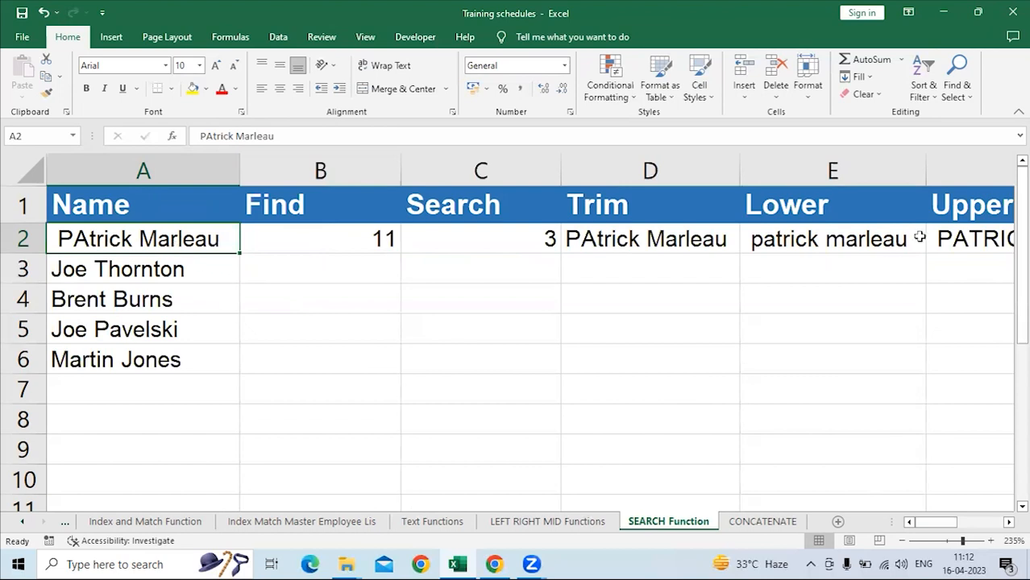
pyautogui.click(966, 239)
pyautogui.press('Right')
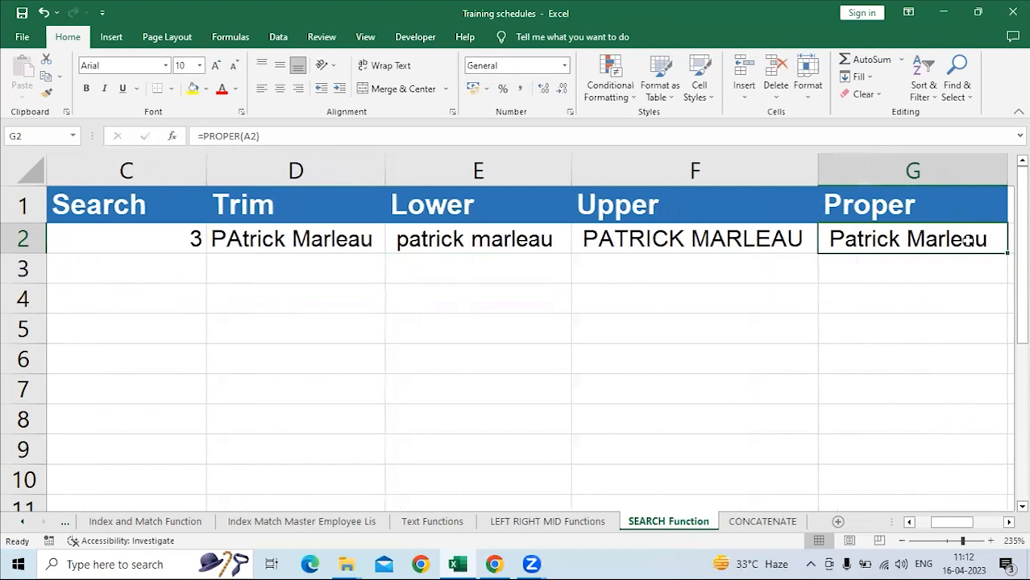
pyautogui.press('Left')
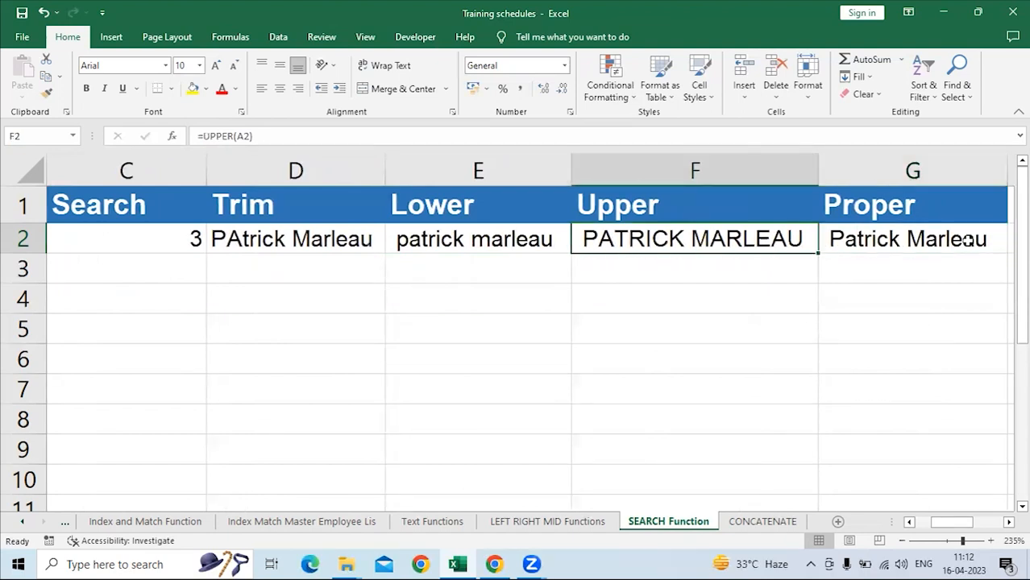
pyautogui.press('Left')
pyautogui.moveTo(961, 524); pyautogui.dragTo(839, 526)
# Highlight Trim, Lower, Upper and Proper in B7:B10 of the Text Functions sheet with yellow fill.
pyautogui.click(548, 522)
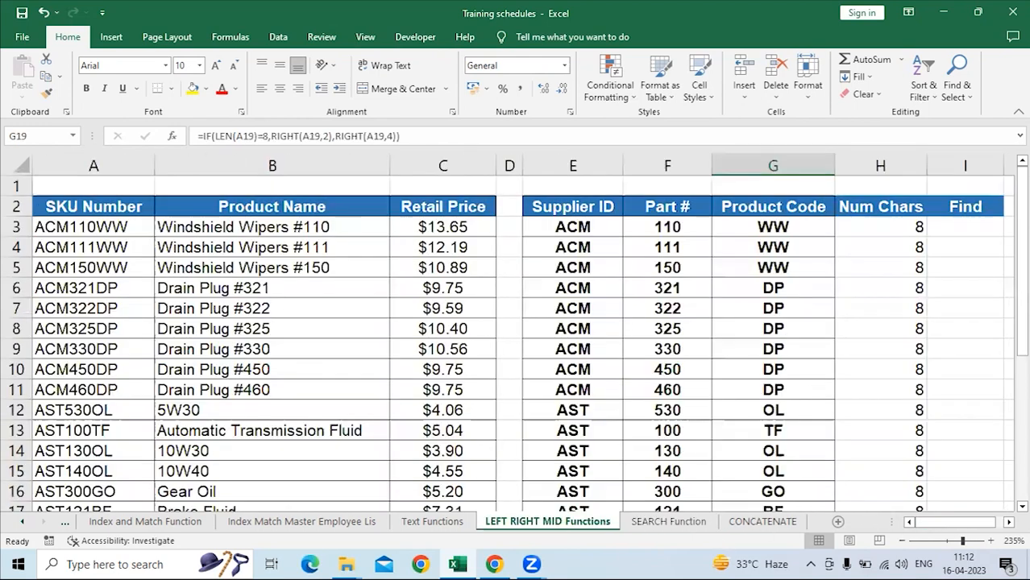
pyautogui.click(432, 521)
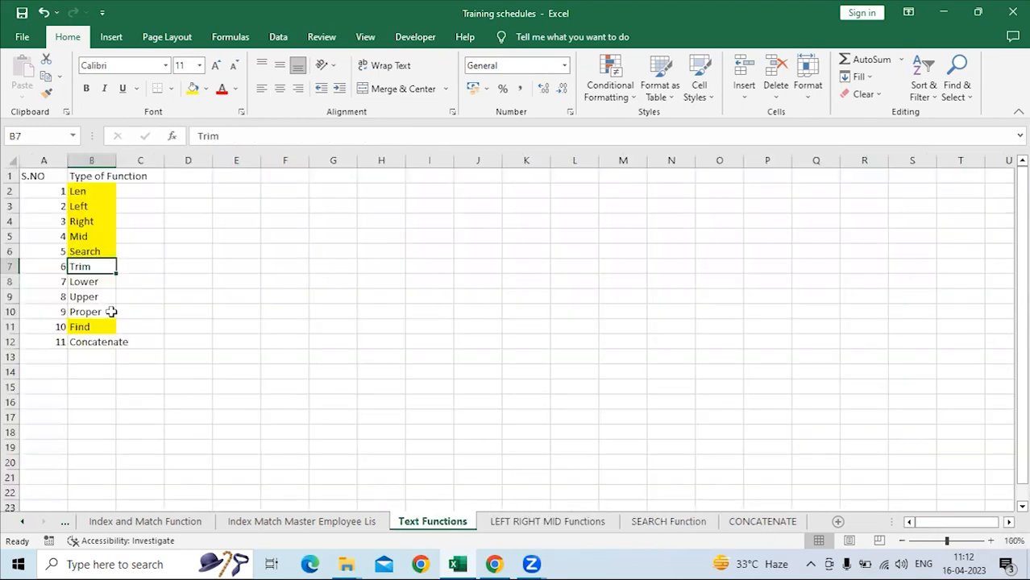
pyautogui.moveTo(84, 267); pyautogui.dragTo(87, 306)
pyautogui.click(194, 89)
pyautogui.click(88, 207)
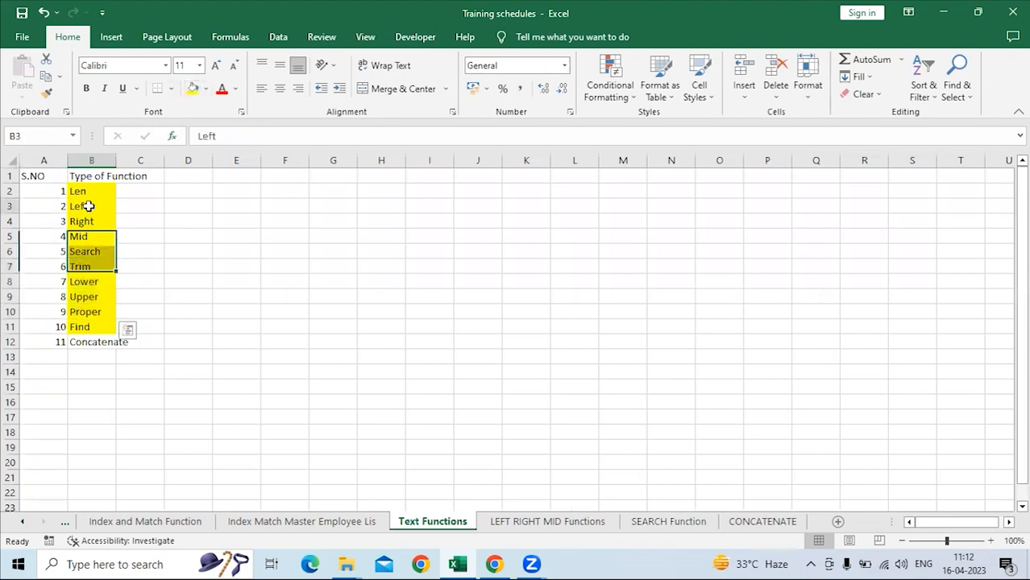
pyautogui.click(97, 342)
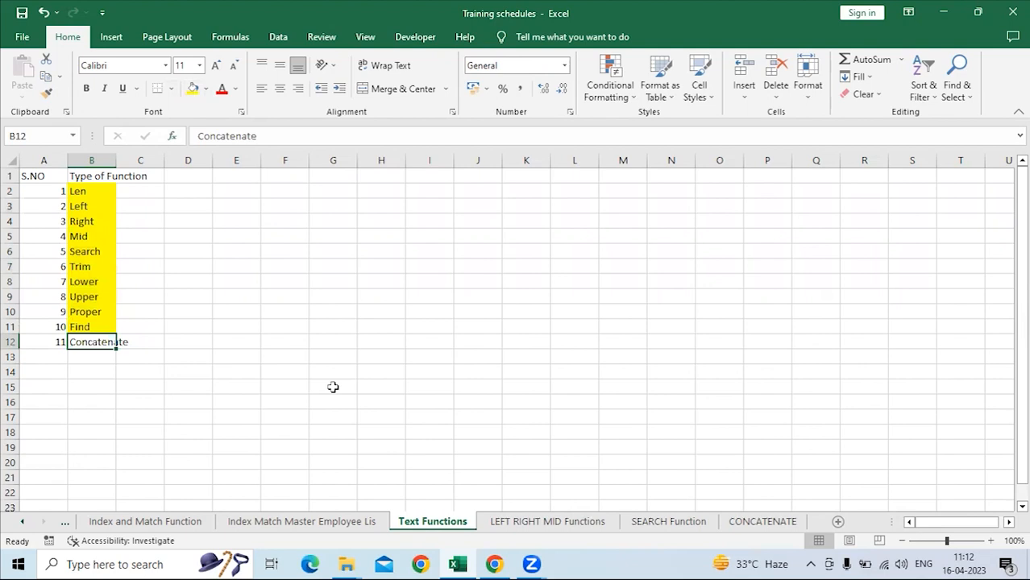
# On the CONCATENATE sheet, enter =CONCATENATE(C4," ",B4) in E4 to join the first and last names with a space.
pyautogui.click(750, 520)
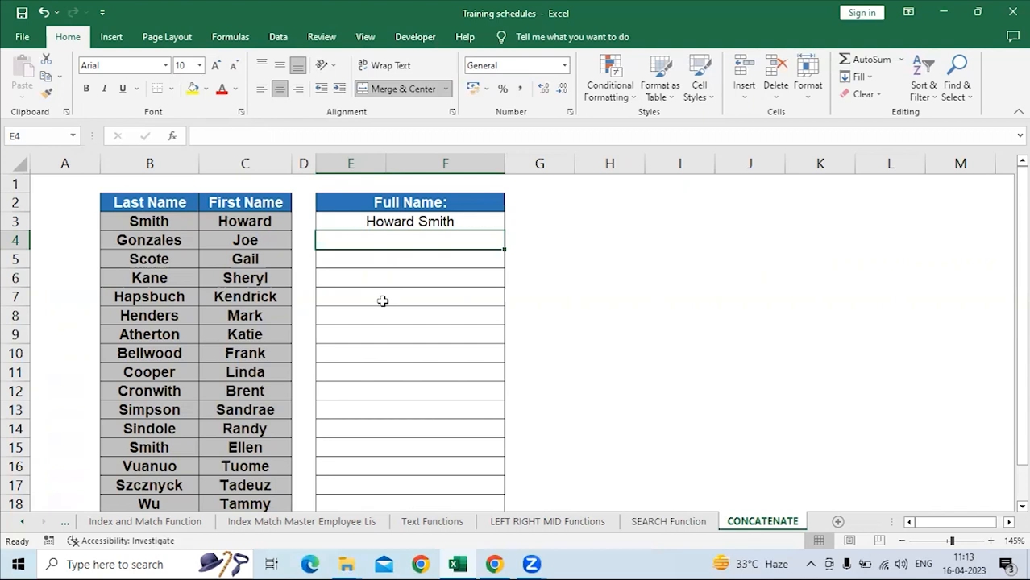
pyautogui.write('=CON')
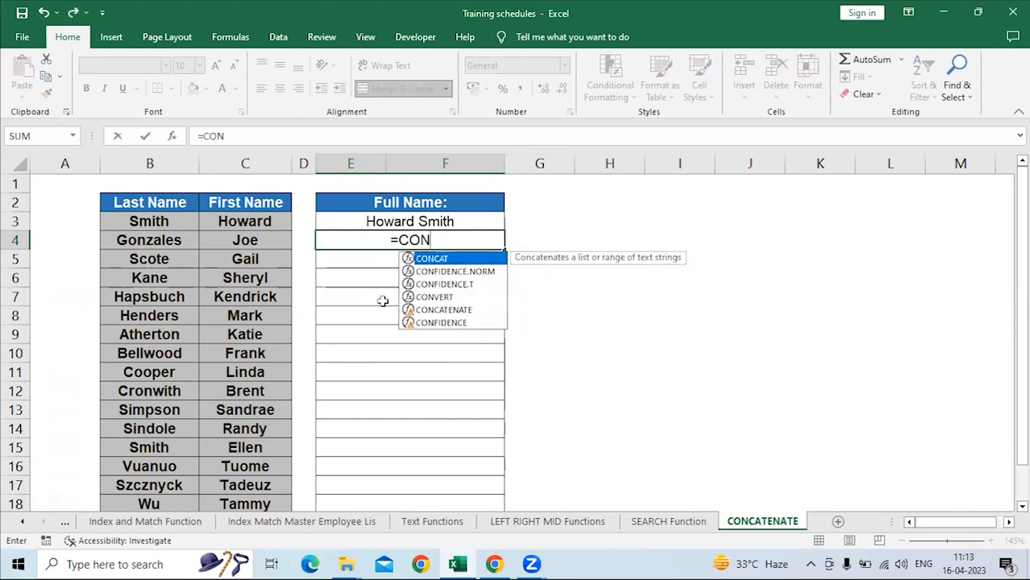
pyautogui.press('Down')
pyautogui.press('Up')
pyautogui.press('Down')
pyautogui.press('Down')
pyautogui.press('Down')
pyautogui.press('Down')
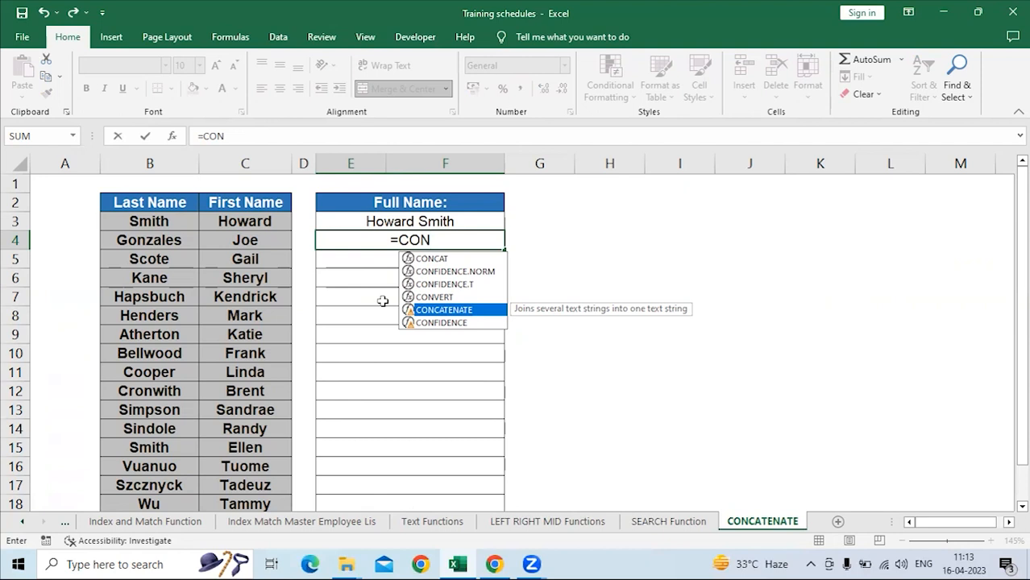
pyautogui.press('Tab')
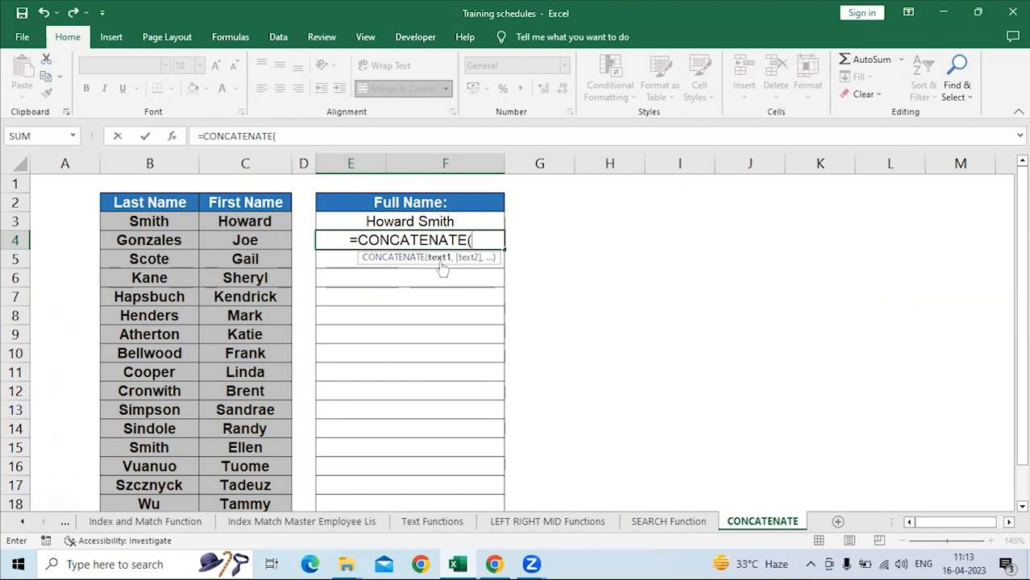
pyautogui.click(225, 242)
pyautogui.write(',"')
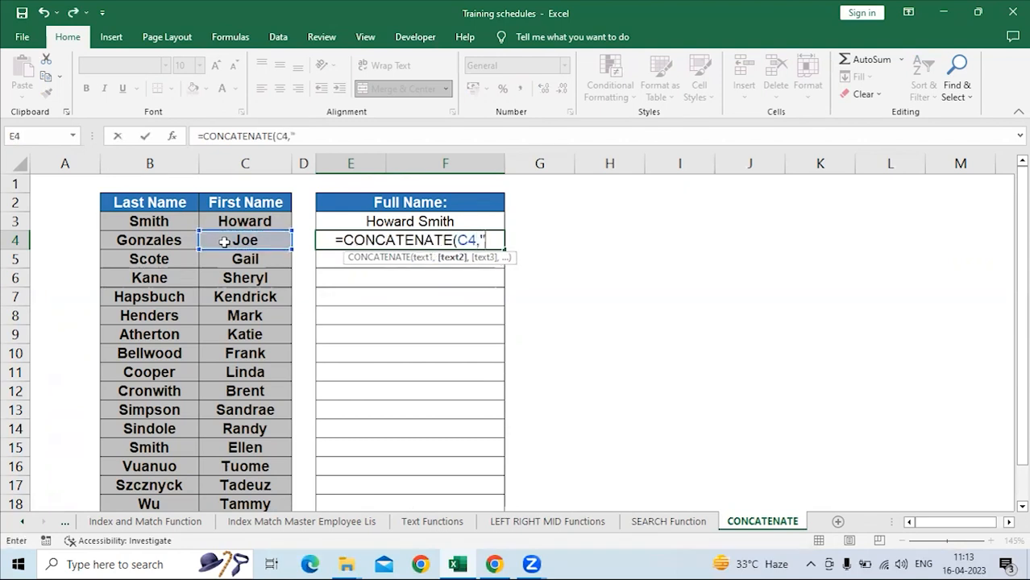
pyautogui.write(' "')
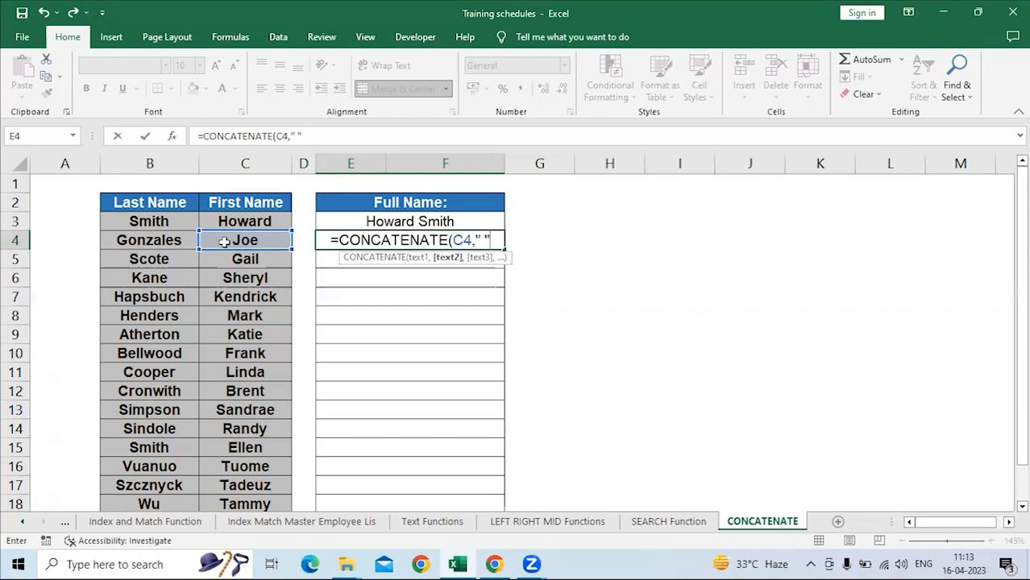
pyautogui.write(',')
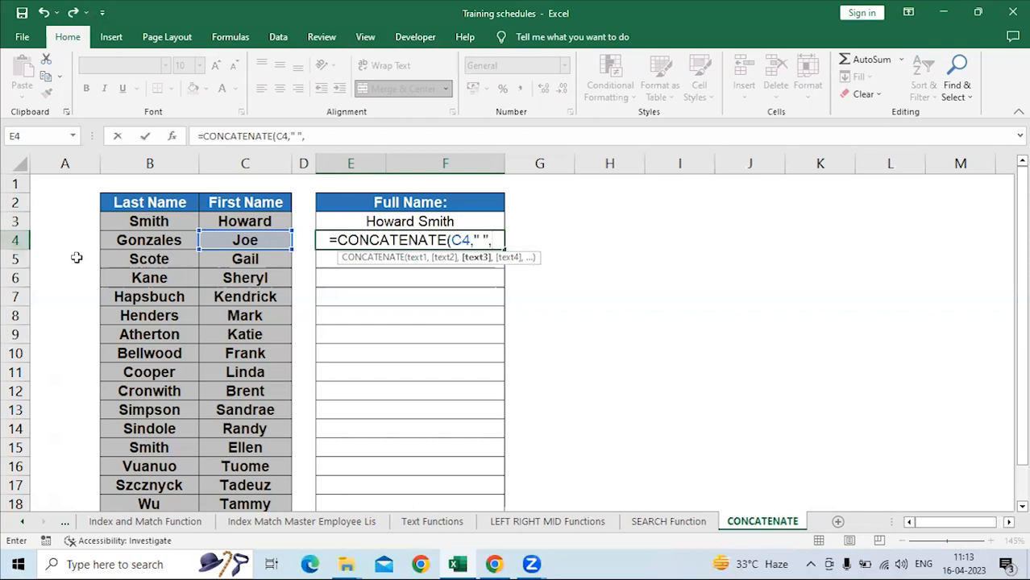
pyautogui.click(152, 240)
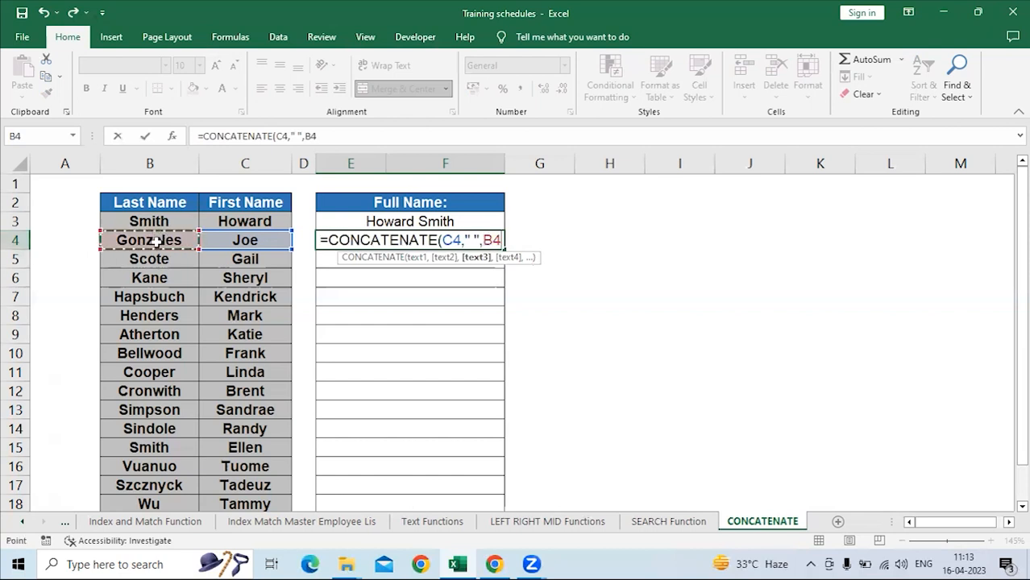
pyautogui.press('Return')
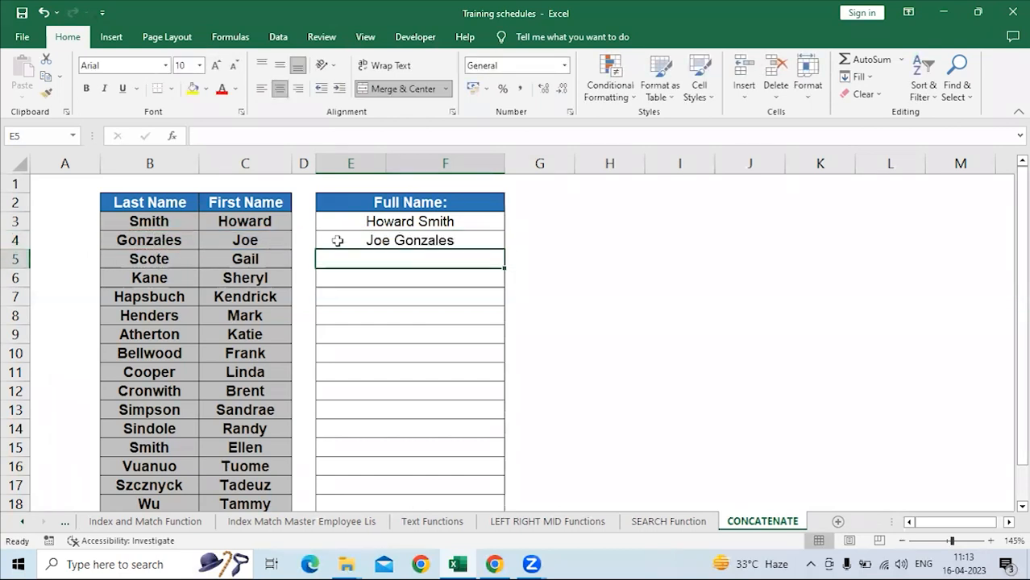
pyautogui.click(414, 240)
# Enter =CONCAT(C5," ",B5) in E5 and compare it with the CONCATENATE formula in E4.
pyautogui.click(403, 260)
pyautogui.write('=CONCAT(')
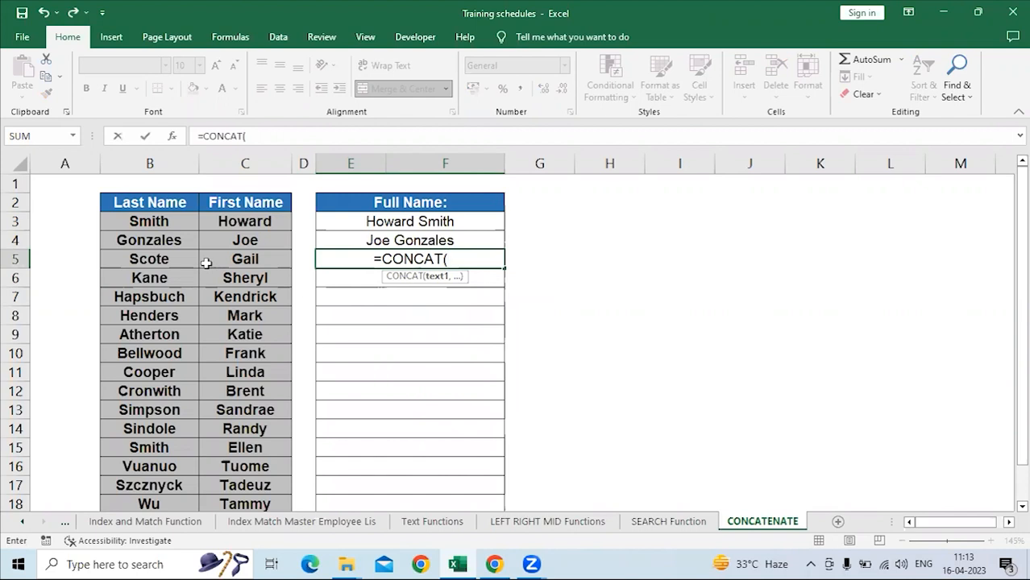
pyautogui.click(242, 259)
pyautogui.write('," "')
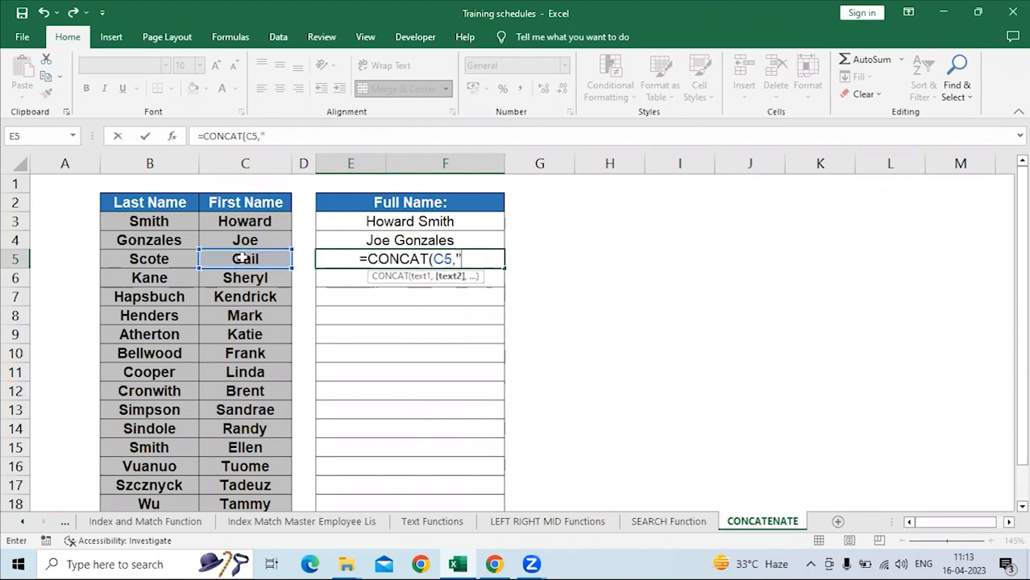
pyautogui.write(',')
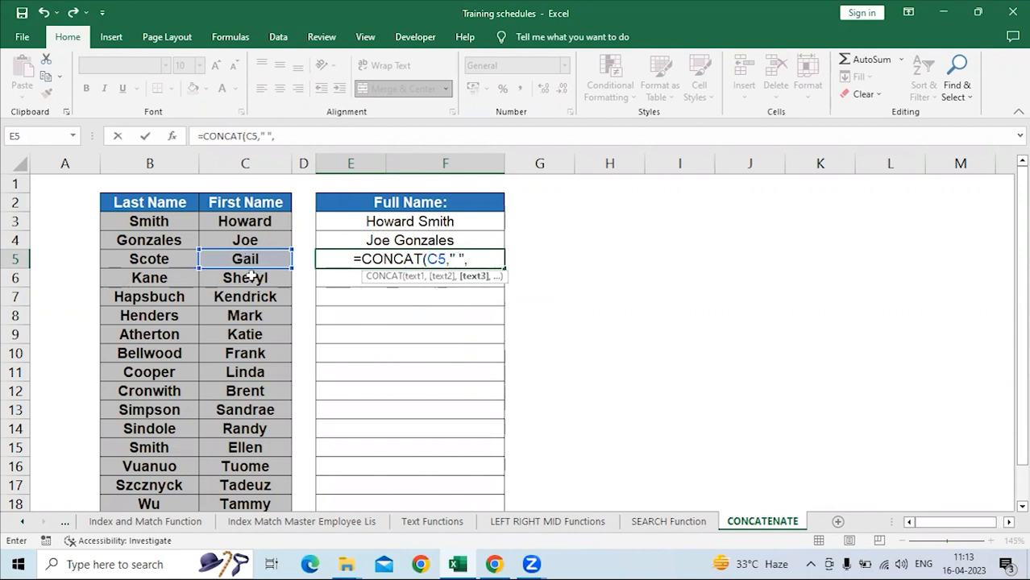
pyautogui.click(164, 259)
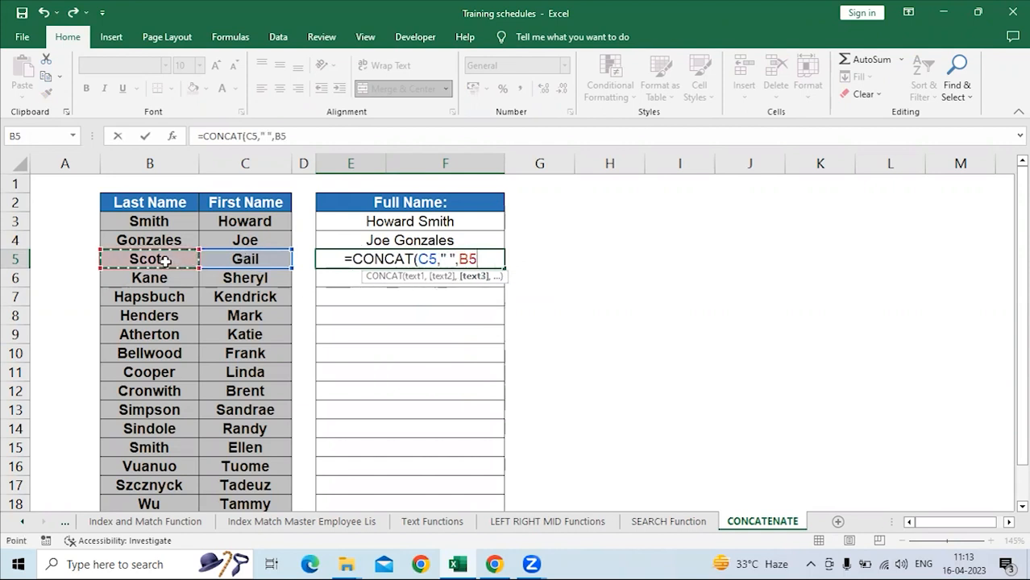
pyautogui.press('Return')
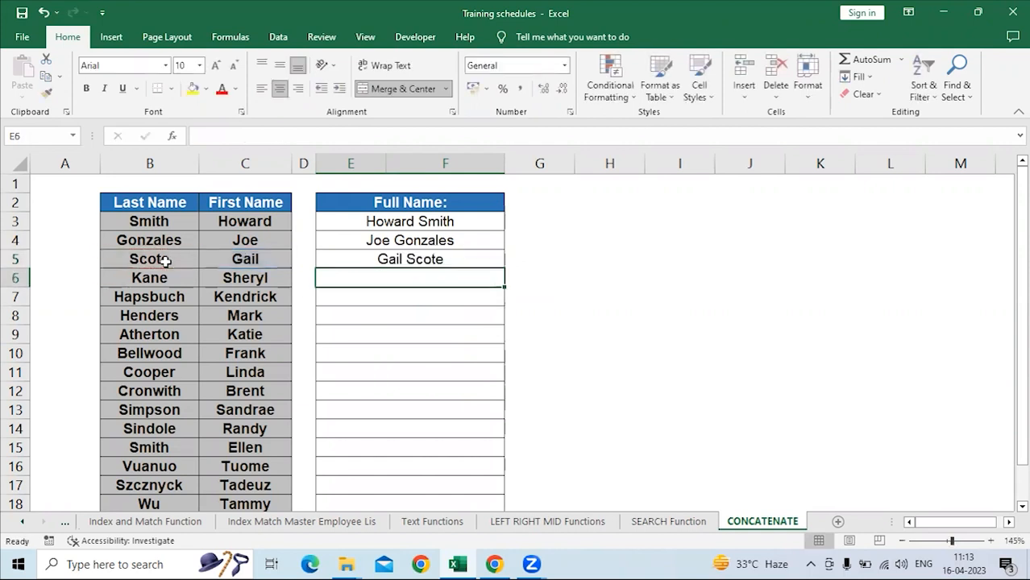
pyautogui.click(413, 260)
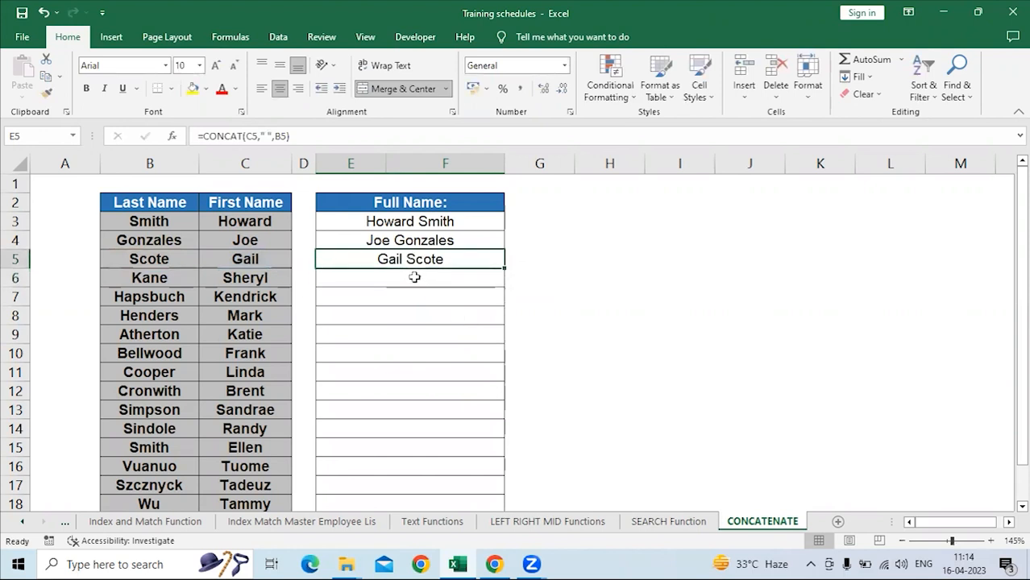
pyautogui.click(408, 241)
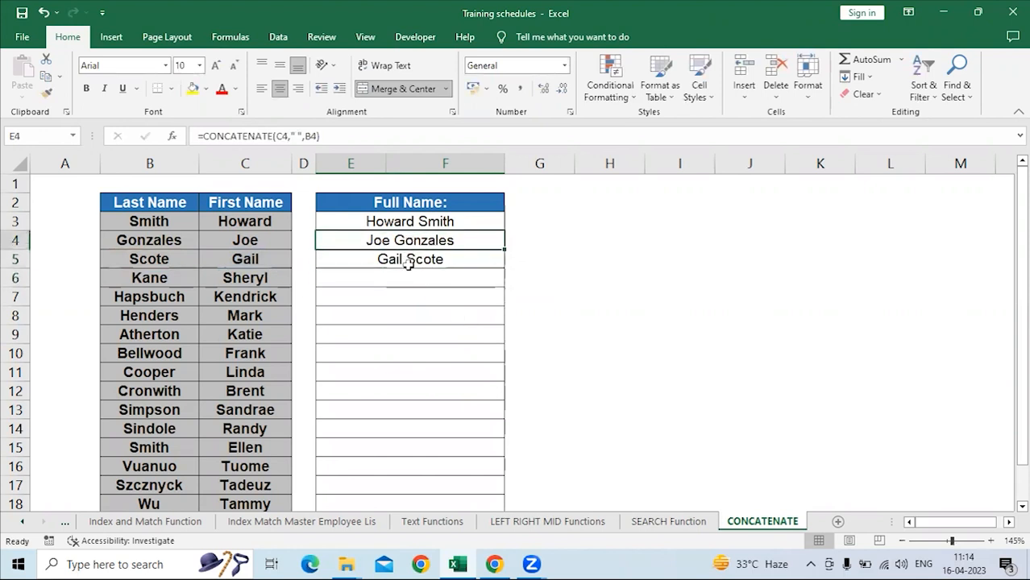
pyautogui.click(410, 260)
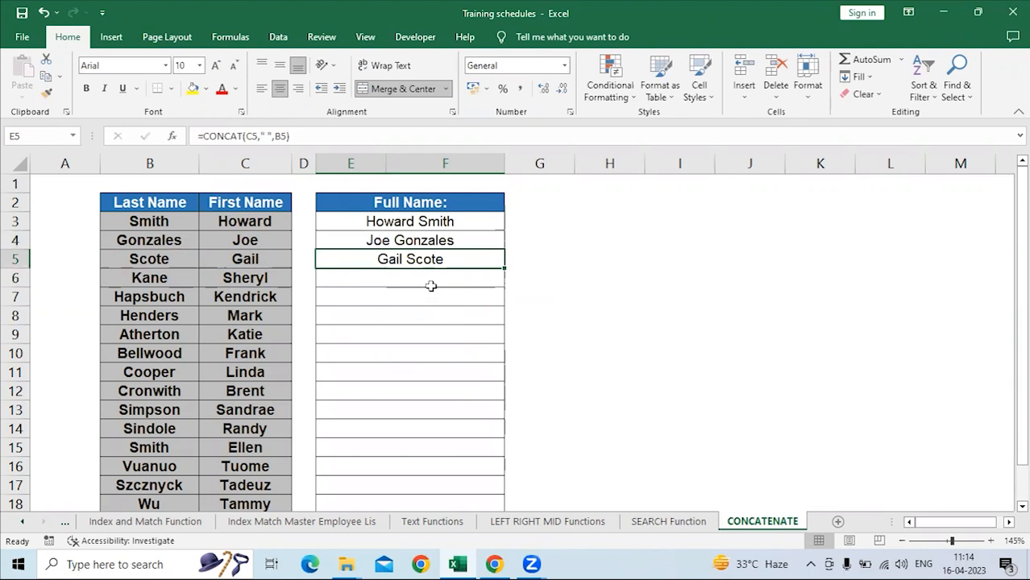
# Join the first and last names in E6 with the ampersand formula =C6&" "&B6, and review the formulas in E4 and E5.
pyautogui.click(419, 278)
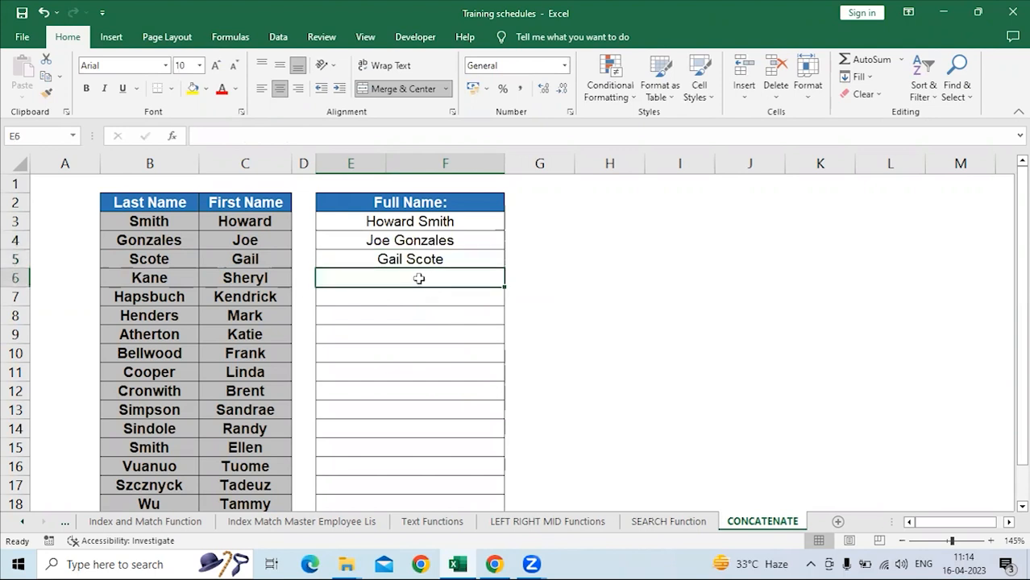
pyautogui.write('=')
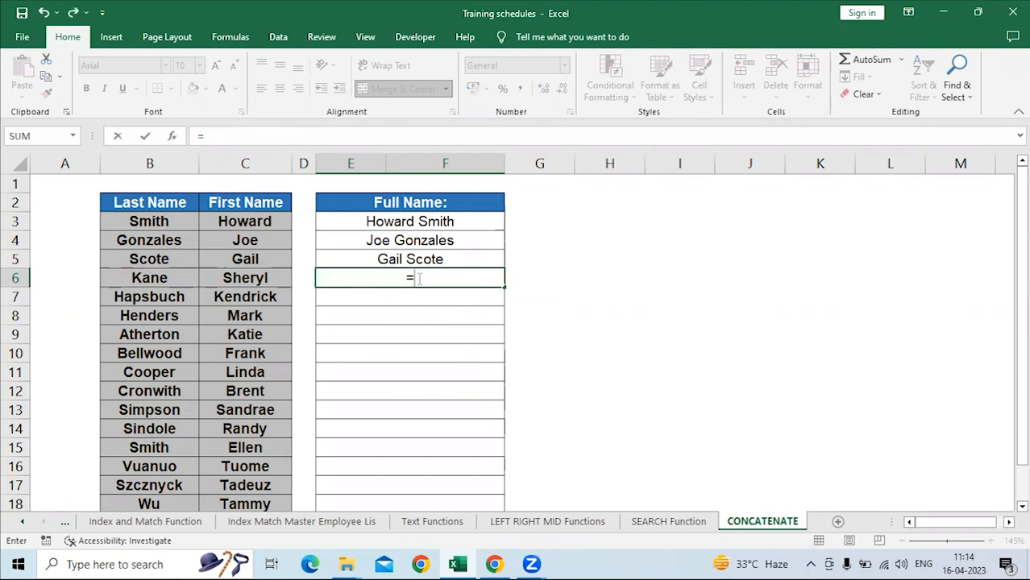
pyautogui.click(260, 278)
pyautogui.write('&')
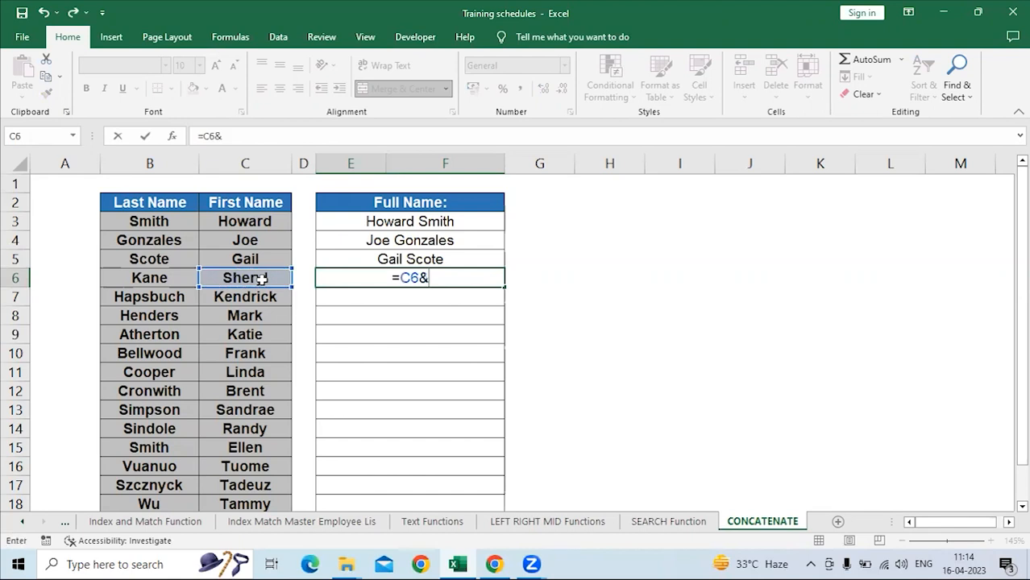
pyautogui.write('" "&')
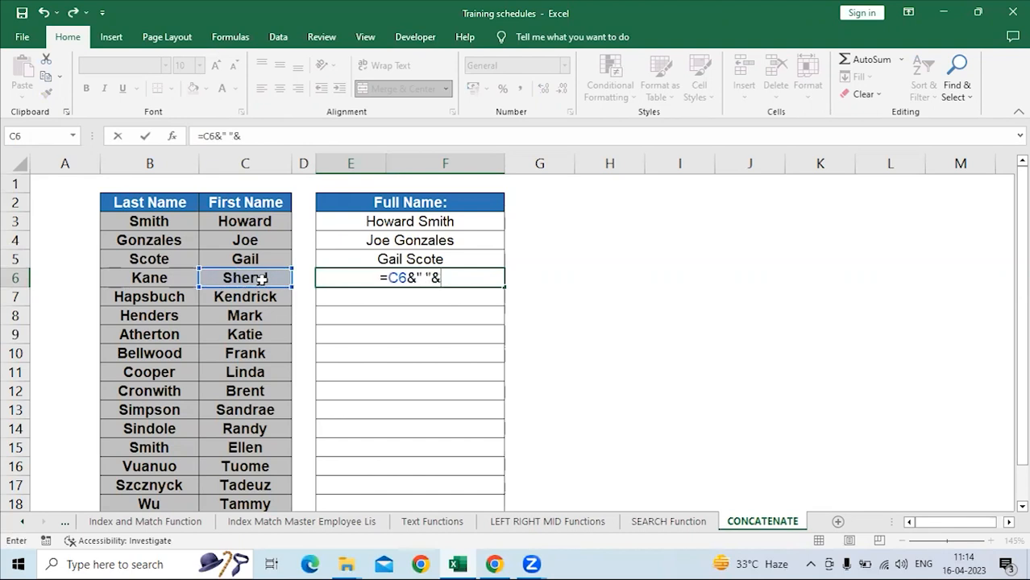
pyautogui.click(147, 278)
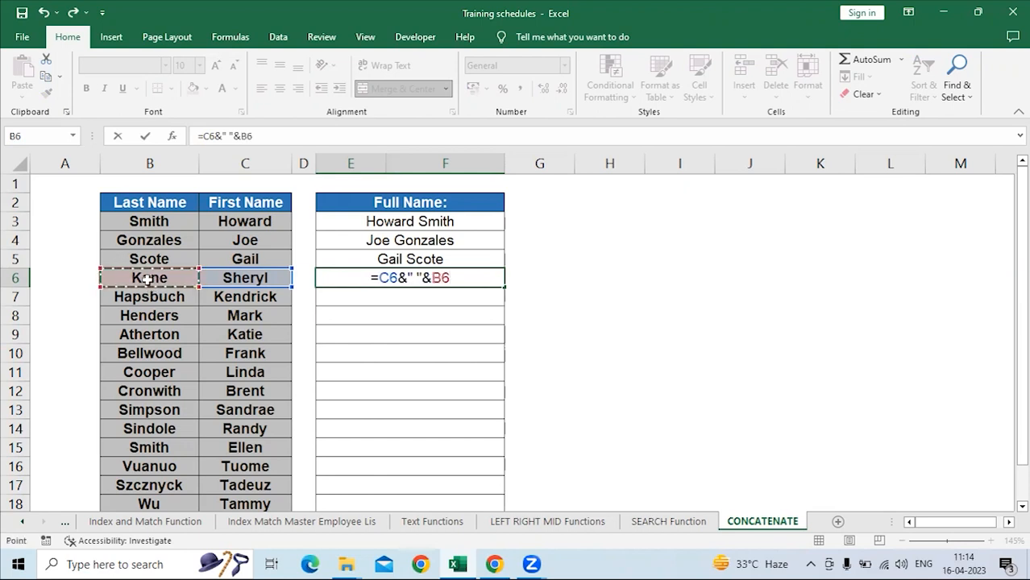
pyautogui.press('Return')
pyautogui.press('Up')
pyautogui.press('Up')
pyautogui.press('Up')
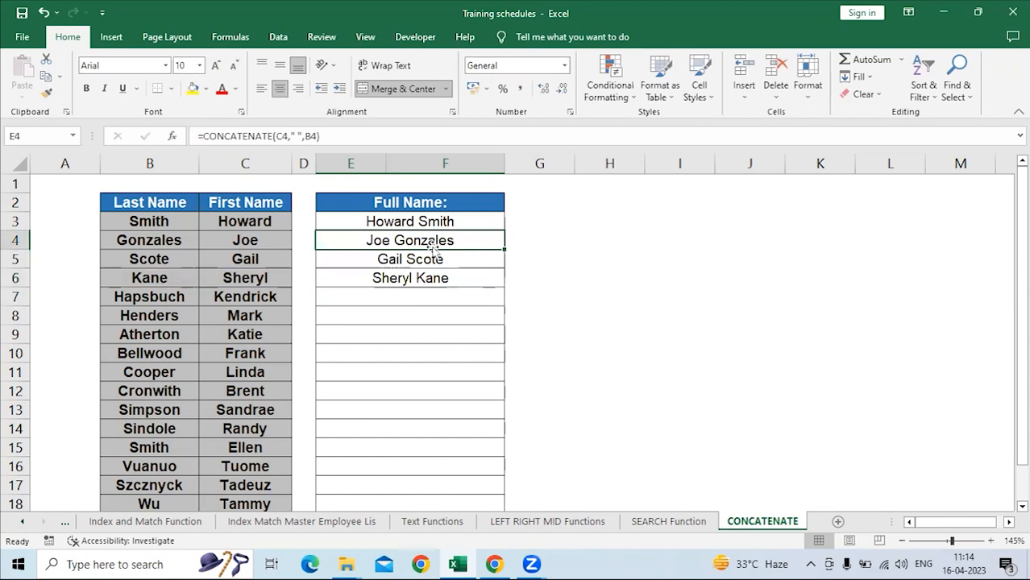
pyautogui.click(418, 263)
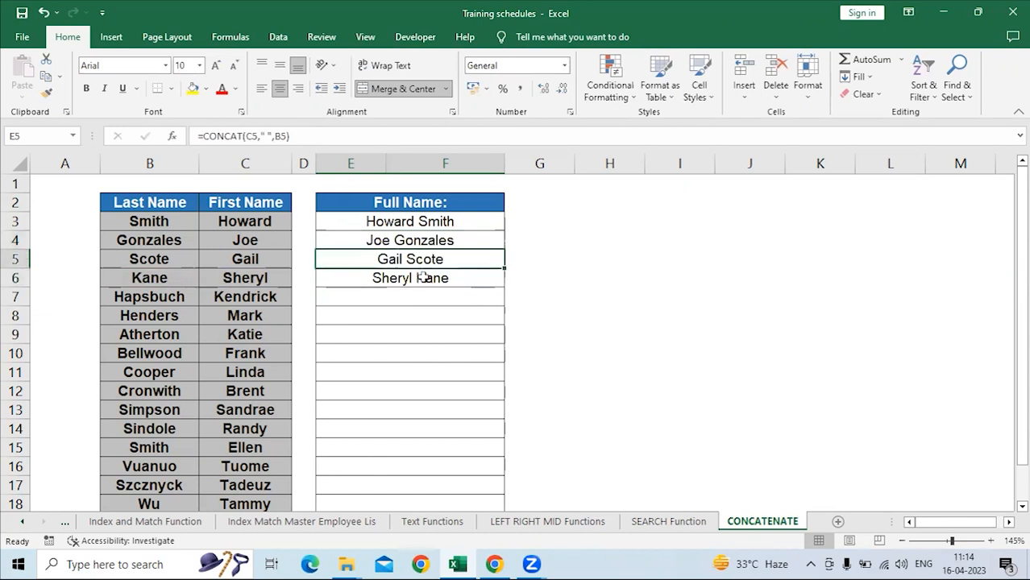
# Try the E6 formula without the space separator, as =C6&B6, and undo that change.
pyautogui.click(423, 277)
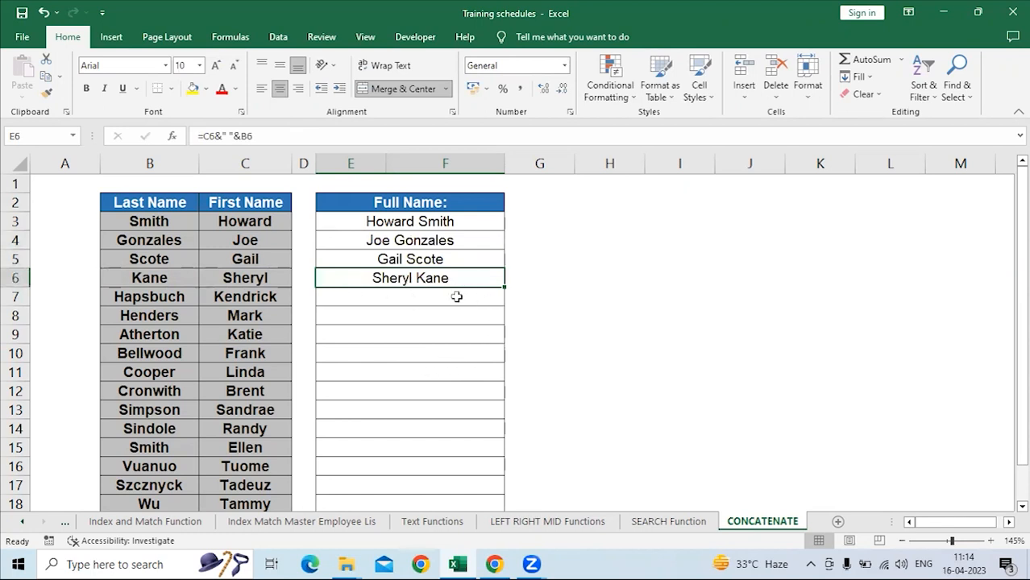
pyautogui.click(209, 137)
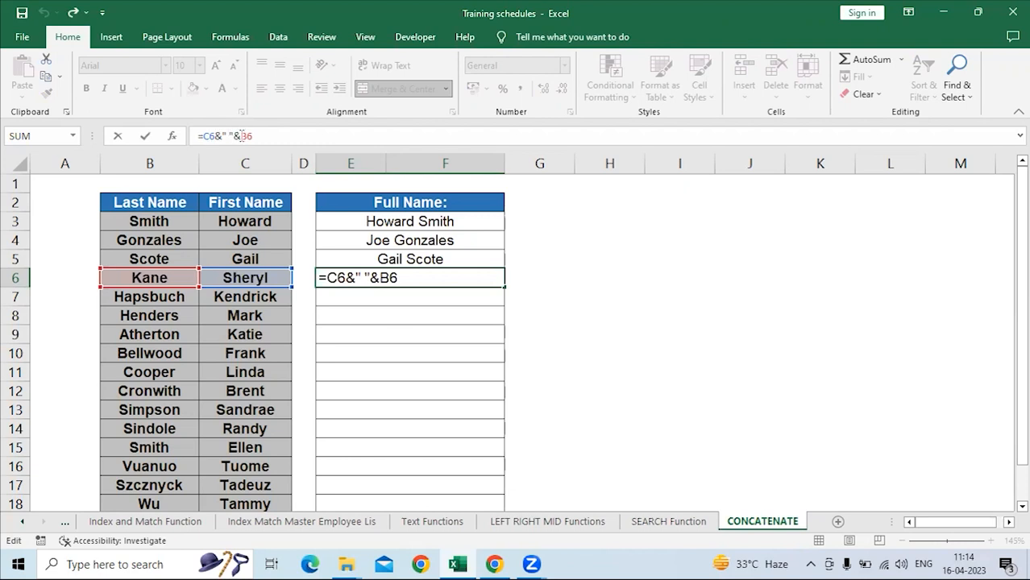
pyautogui.moveTo(241, 136); pyautogui.dragTo(228, 136)
pyautogui.press('BackSpace')
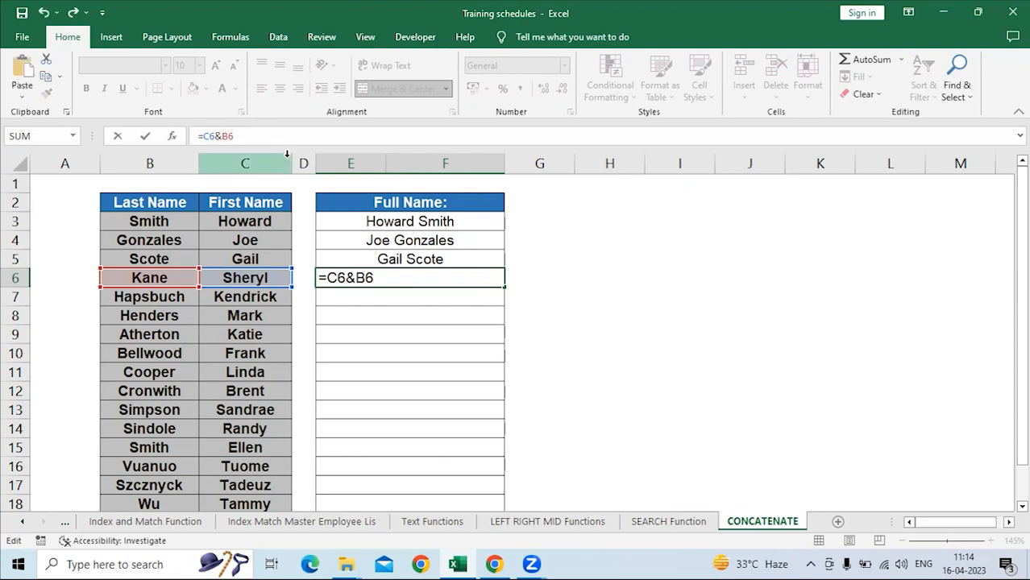
pyautogui.press('Return')
pyautogui.click(434, 278)
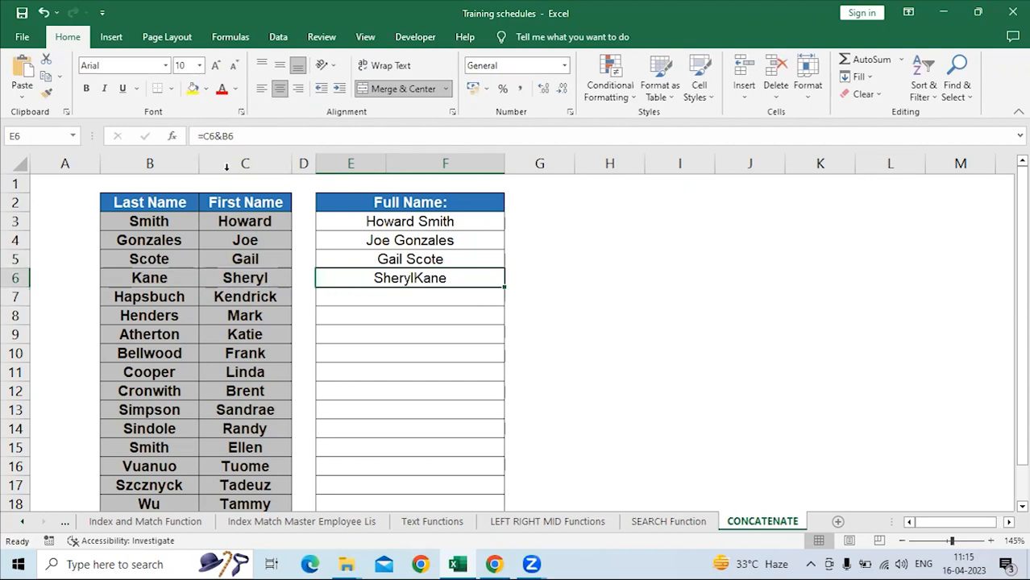
pyautogui.click(223, 136)
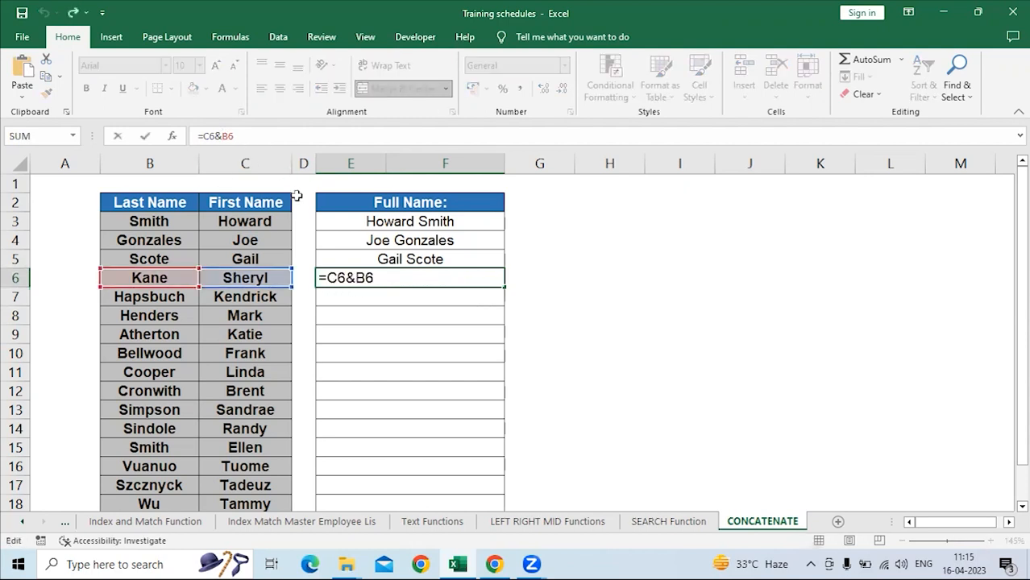
pyautogui.press('Return')
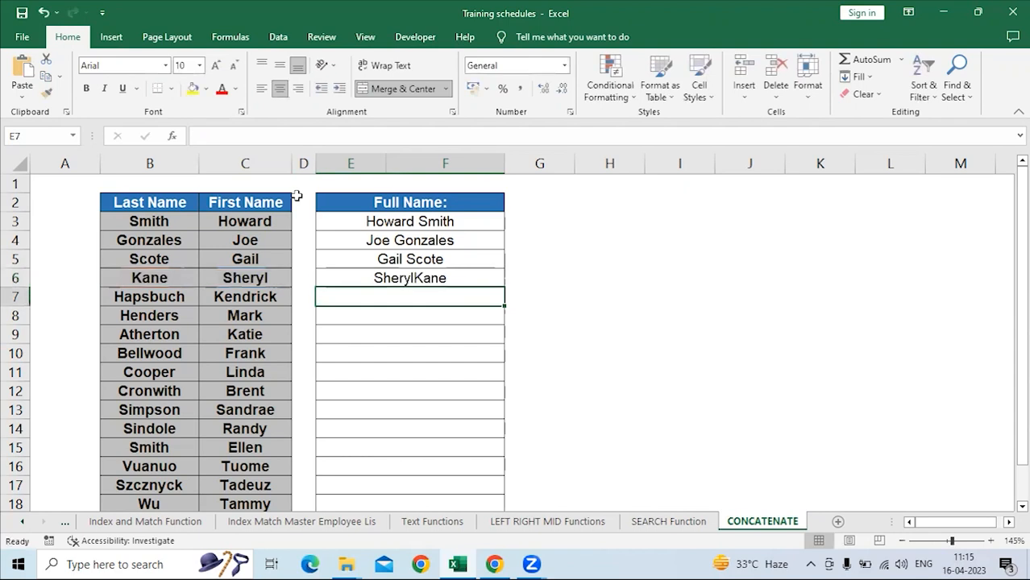
pyautogui.press('Up')
pyautogui.hotkey('ctrl', 'z')
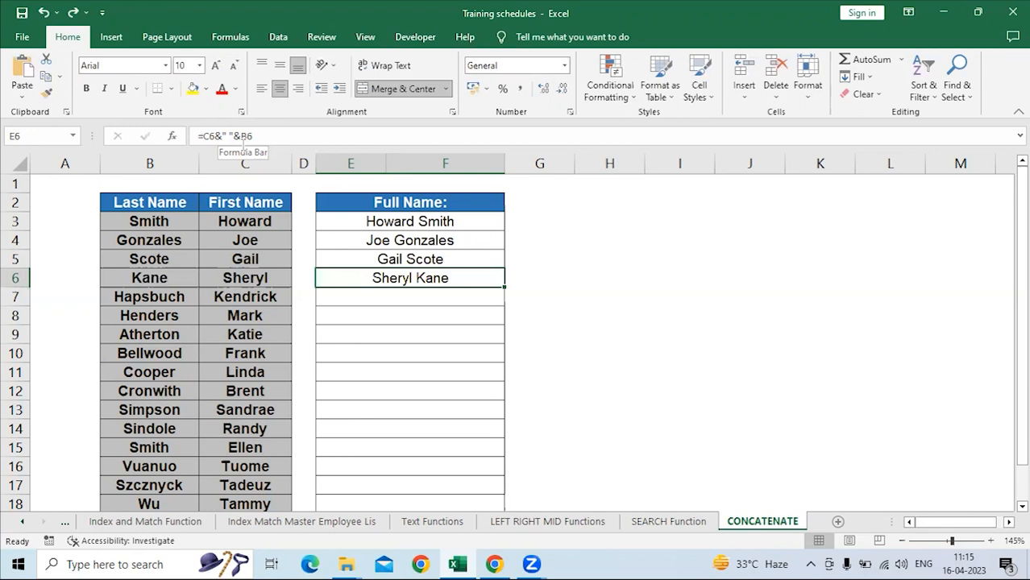
# Examine the cell references and space argument in the CONCATENATE formula in E4, leaving the formula as it is.
pyautogui.press('Down')
pyautogui.click(373, 241)
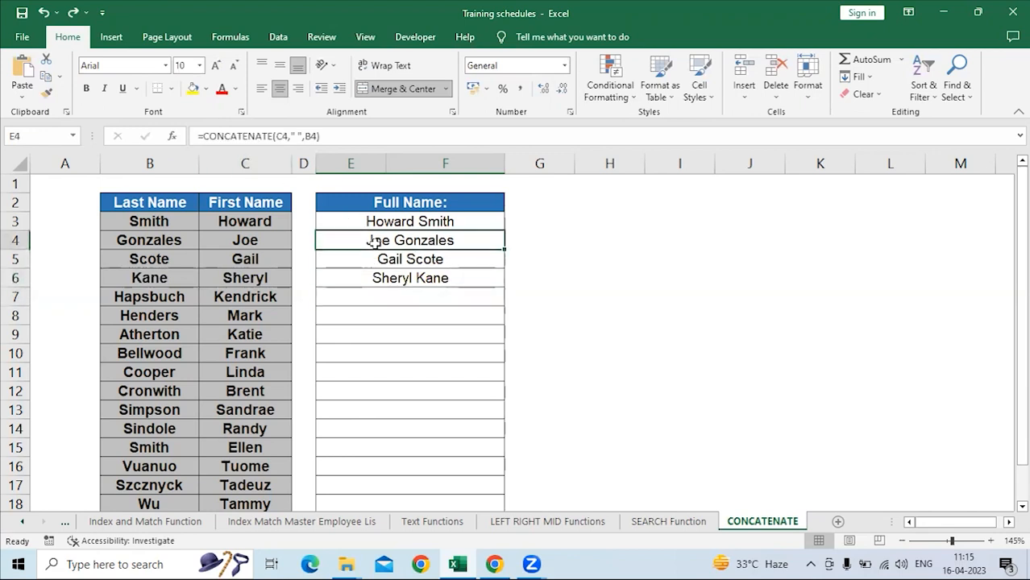
pyautogui.click(286, 137)
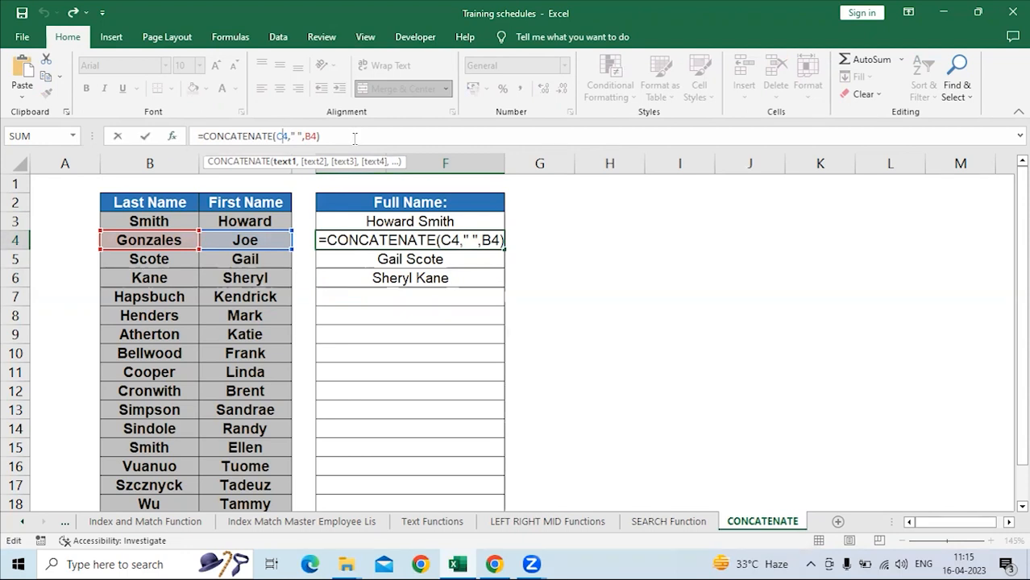
pyautogui.press('Return')
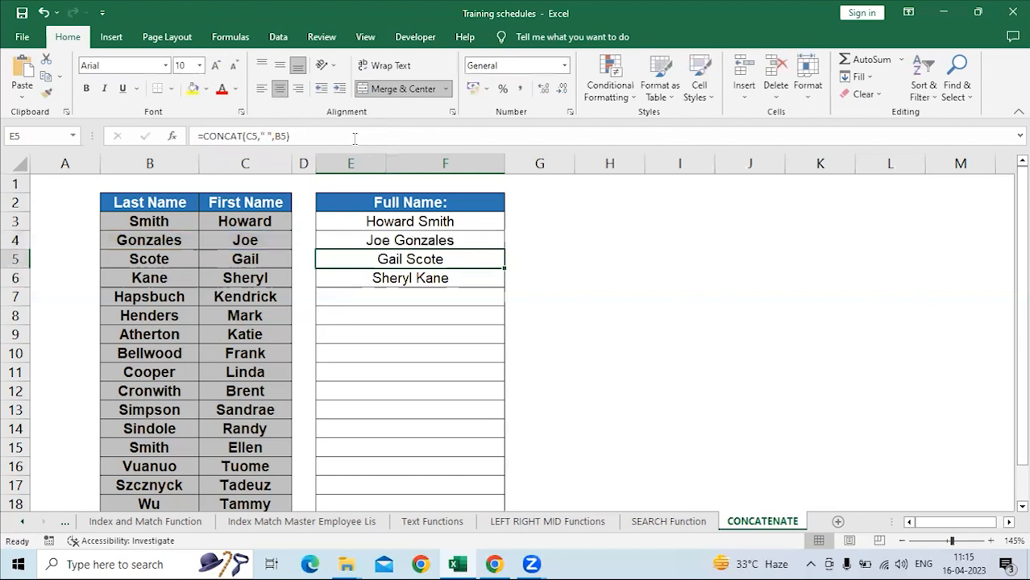
pyautogui.click(564, 238)
pyautogui.click(612, 225)
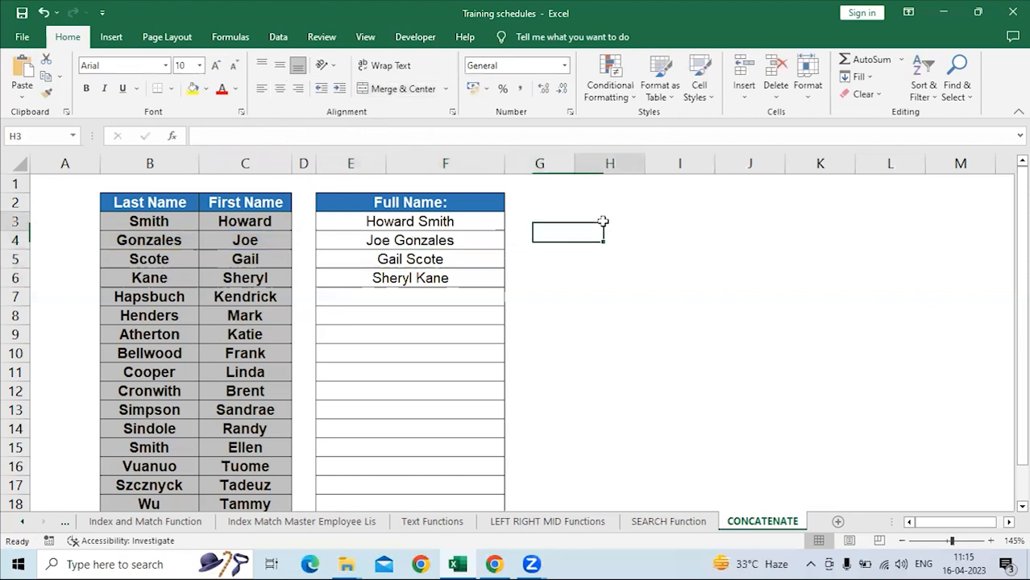
# Enter the question "What is the difference between concatenate and concat" in cell H3.
pyautogui.write('Wh')
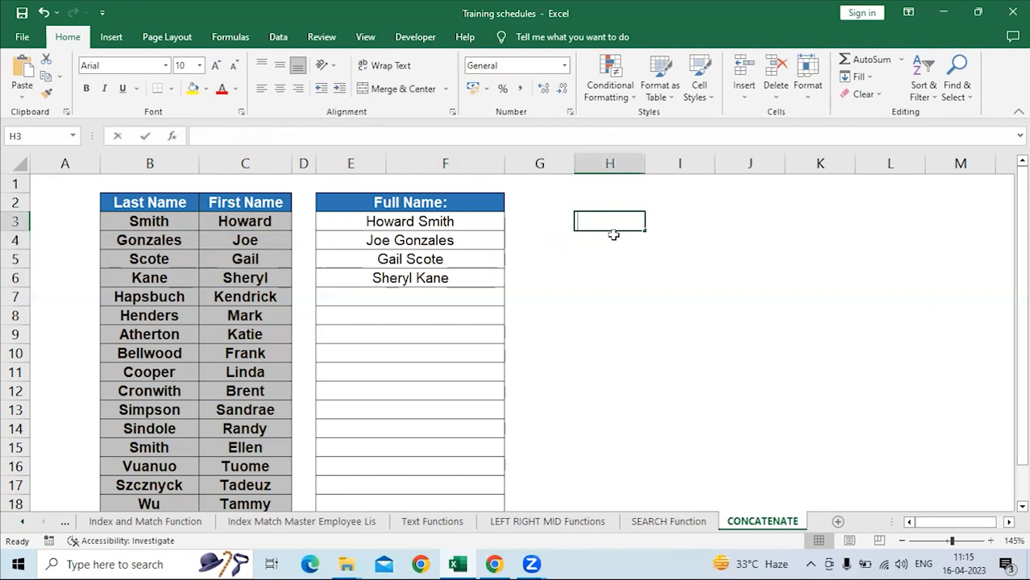
pyautogui.write('at')
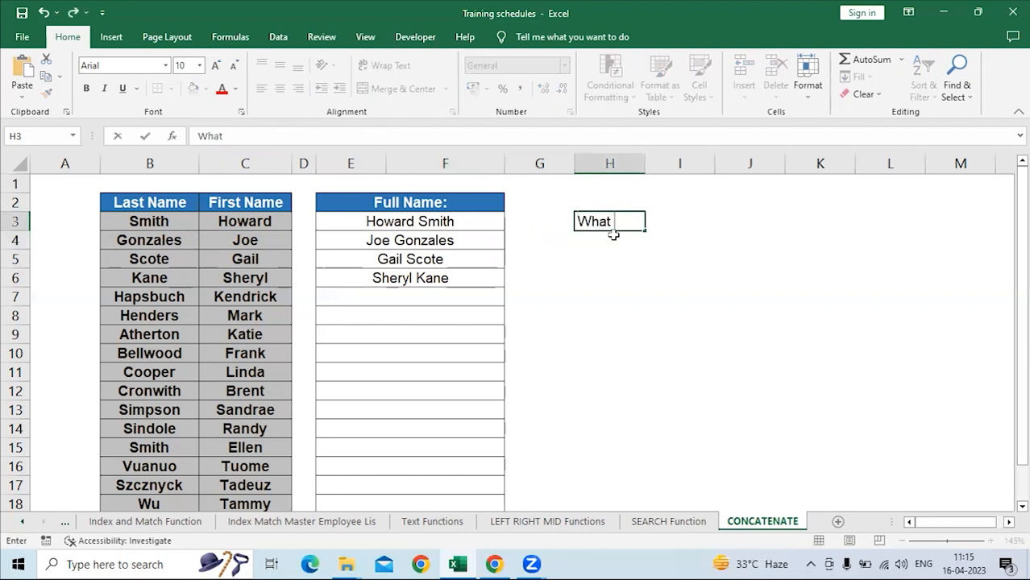
pyautogui.write(' is the differ')
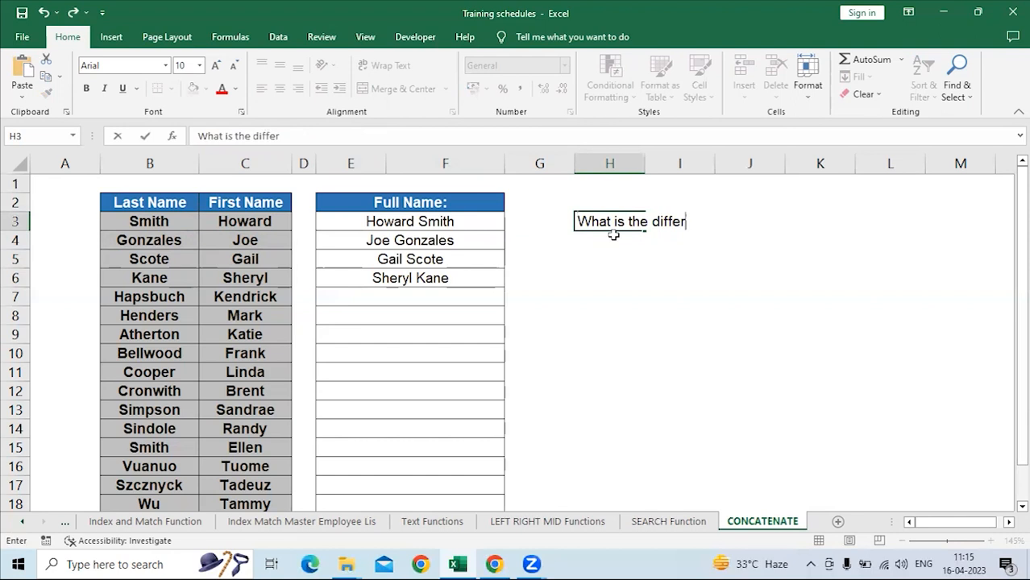
pyautogui.write('ence betwe')
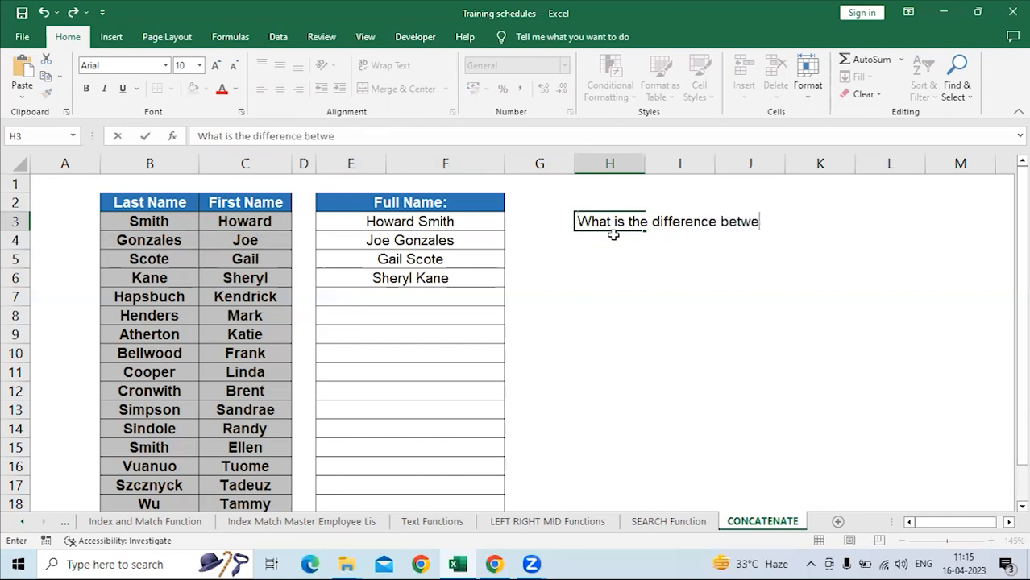
pyautogui.write('en concat')
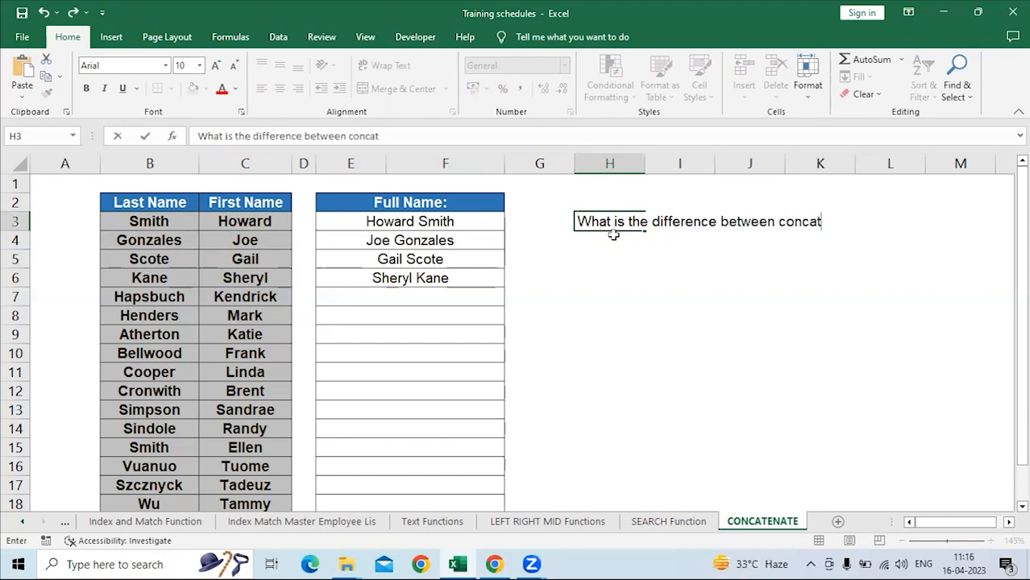
pyautogui.write('enate and concat')
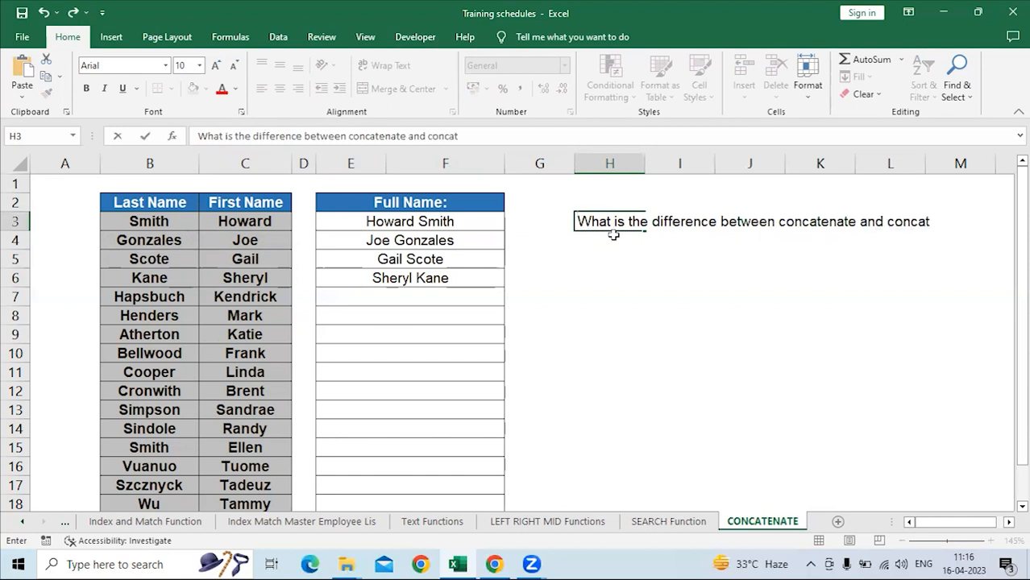
pyautogui.press('Return')
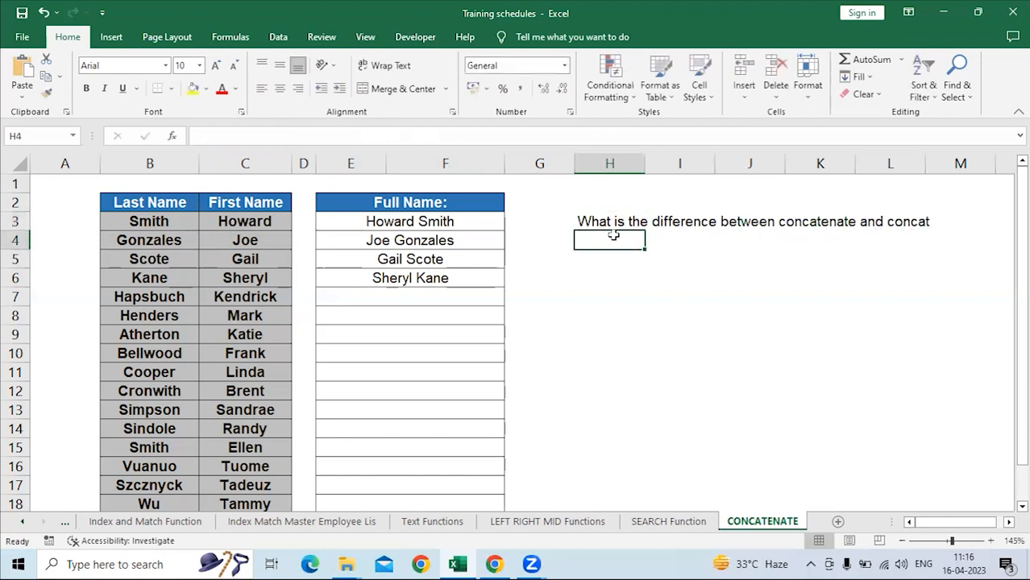
# Add a question mark to the end of the text in H3.
pyautogui.click(629, 217)
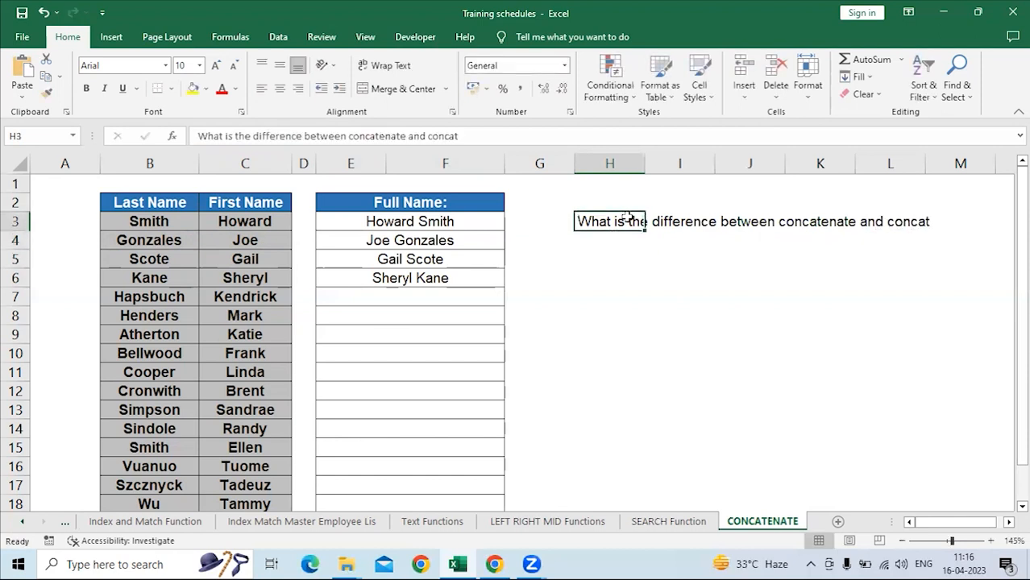
pyautogui.click(466, 136)
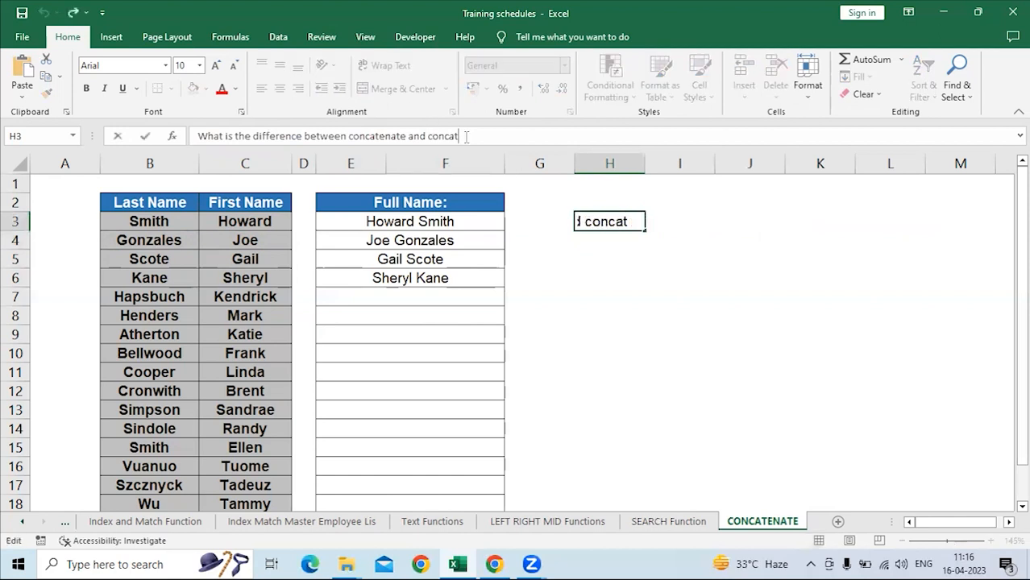
pyautogui.write('?')
pyautogui.press('Return')
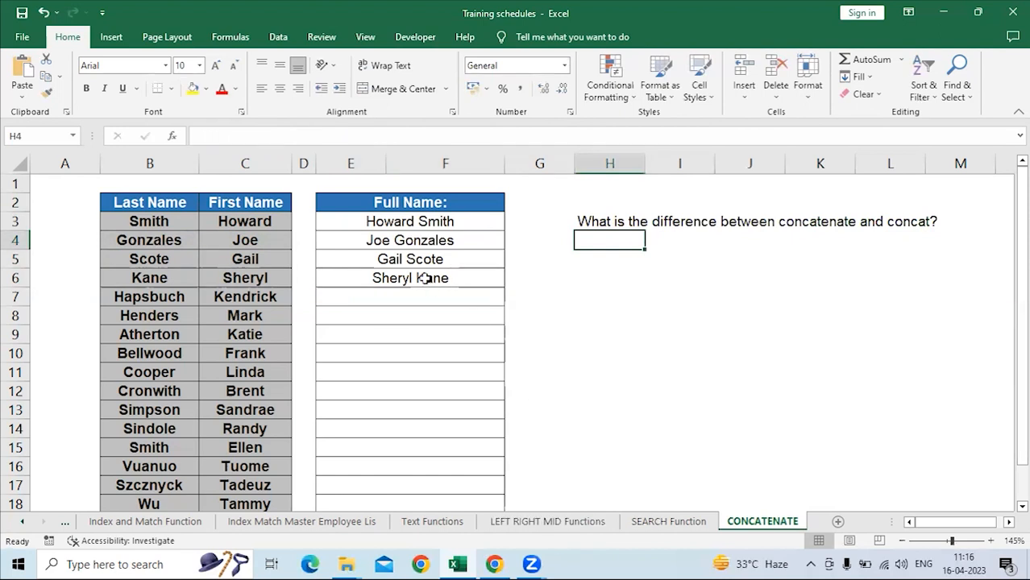
# Add entry 12, "Text to columns", below Concatenate in the function list on the Text Functions sheet.
pyautogui.click(449, 525)
pyautogui.click(60, 356)
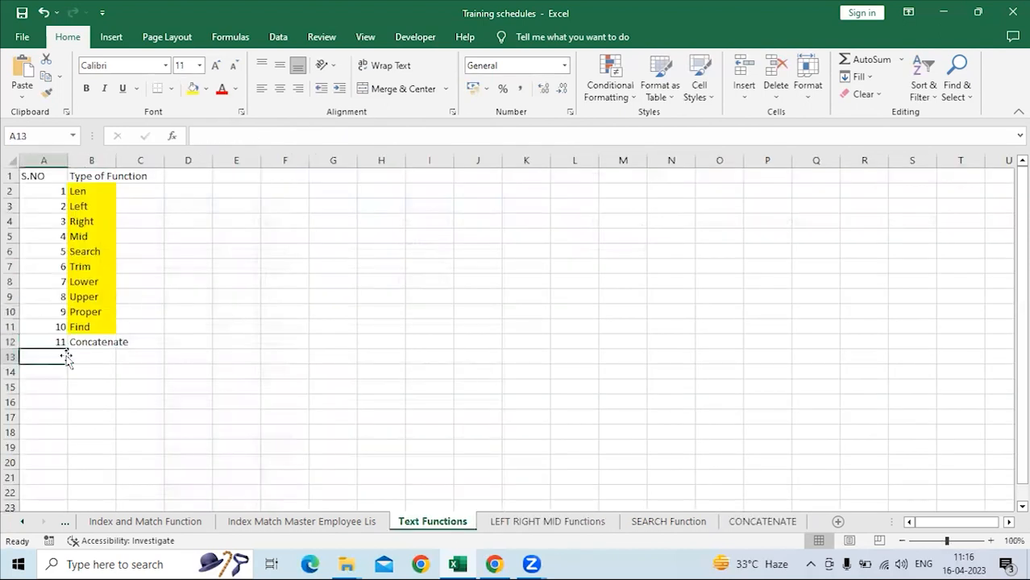
pyautogui.write('12')
pyautogui.press('Tab')
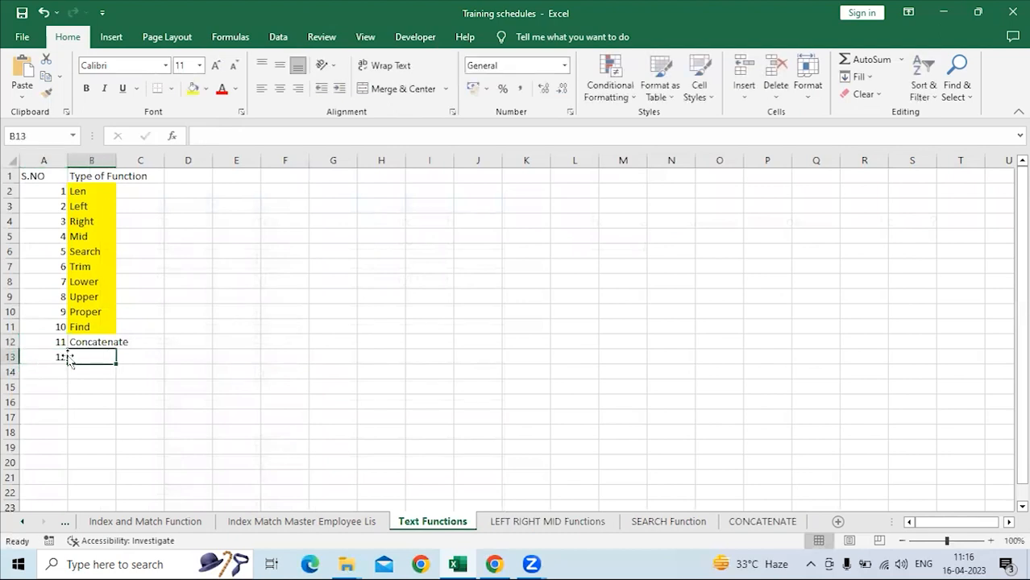
pyautogui.write('TEe')
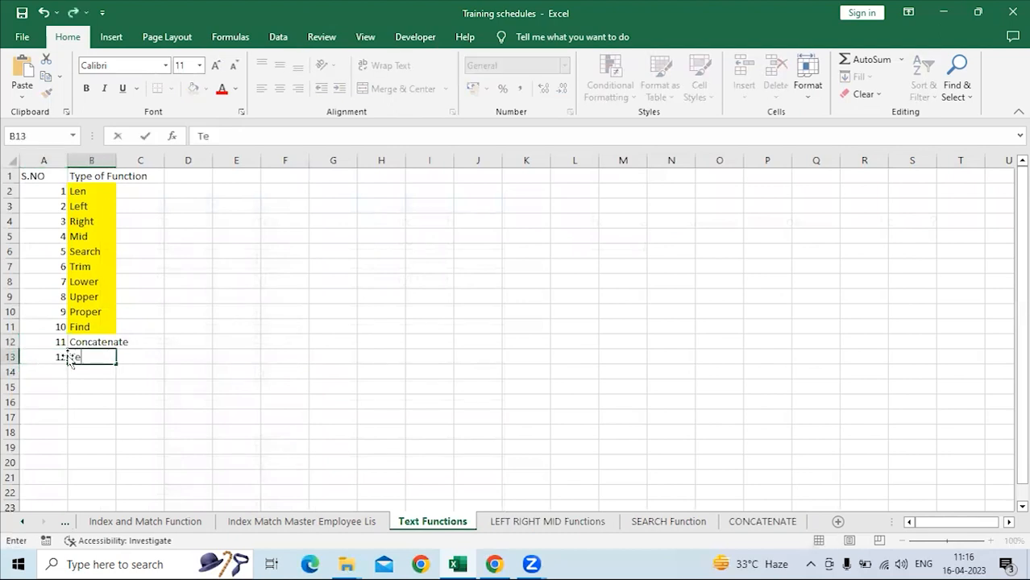
pyautogui.write('xt to column')
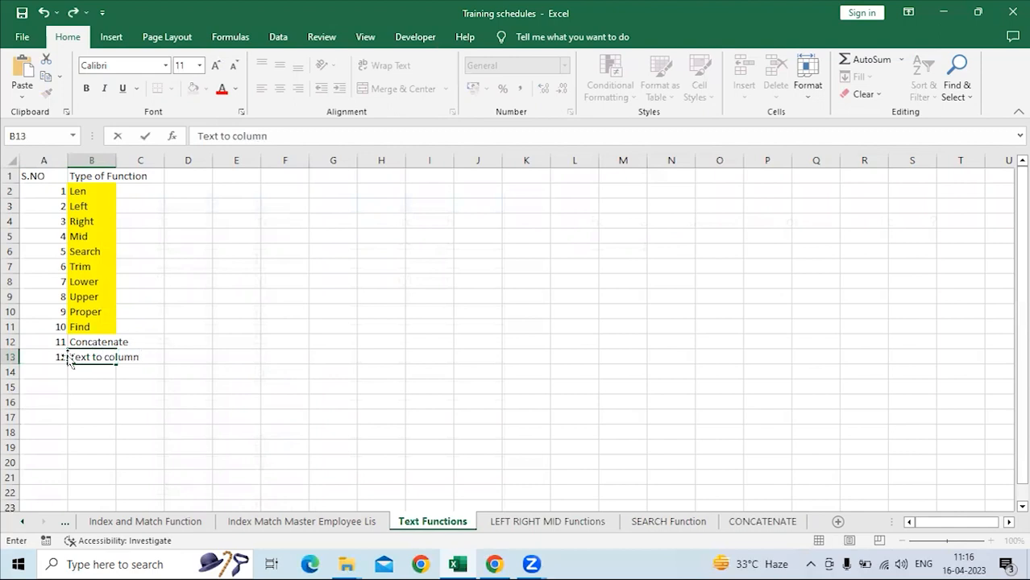
pyautogui.write('s')
pyautogui.press('Return')
# Return to the CONCATENATE sheet, review the full name formulas, and fill the E6 formula down through row 18.
pyautogui.click(81, 343)
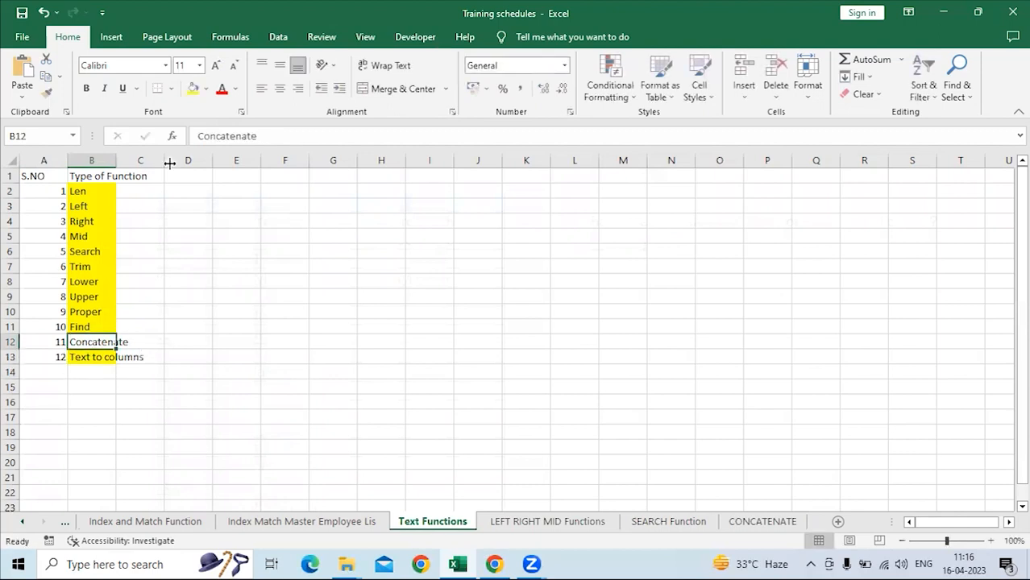
pyautogui.click(536, 524)
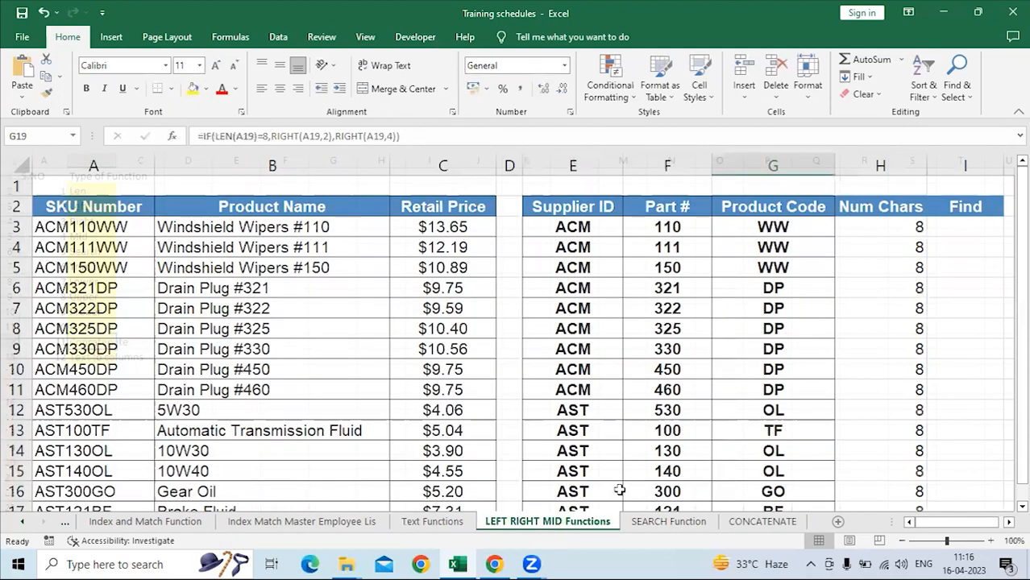
pyautogui.click(669, 522)
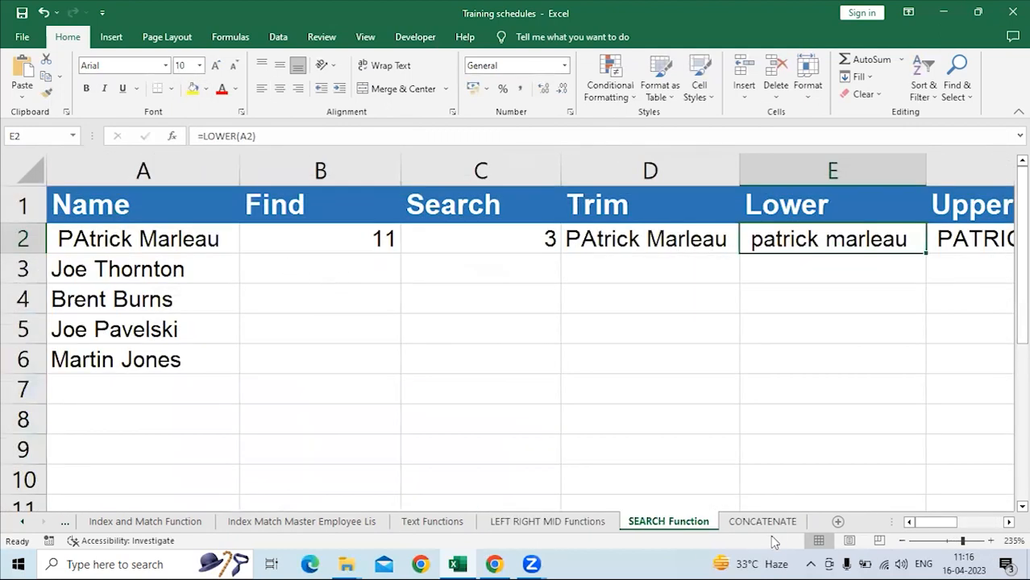
pyautogui.click(762, 522)
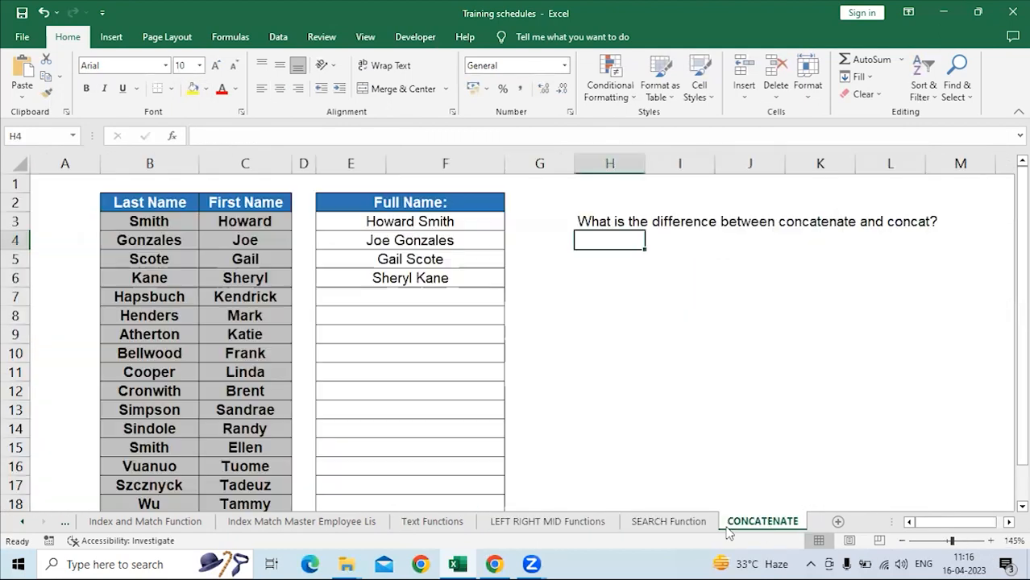
pyautogui.click(427, 222)
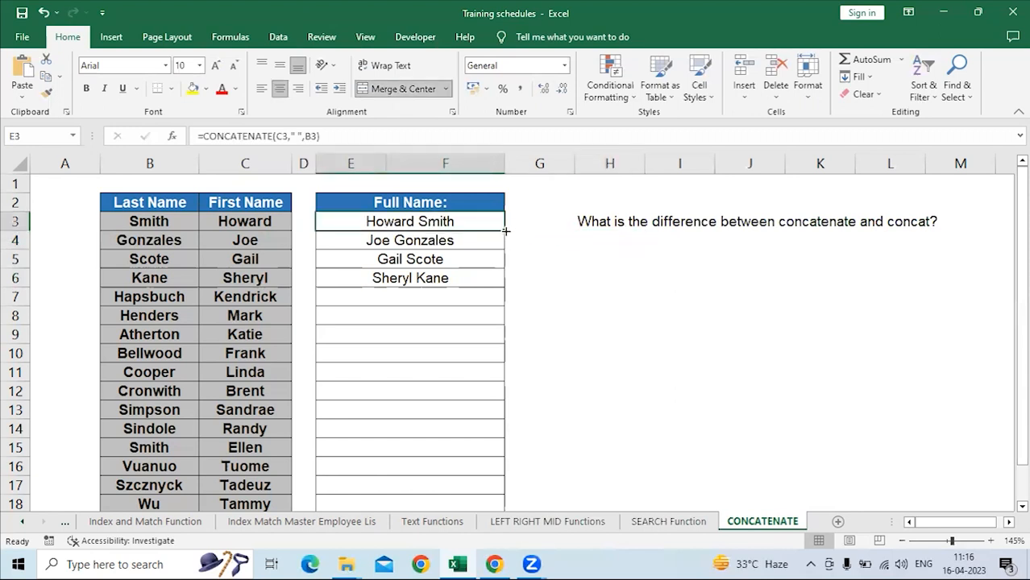
pyautogui.click(434, 260)
pyautogui.click(437, 279)
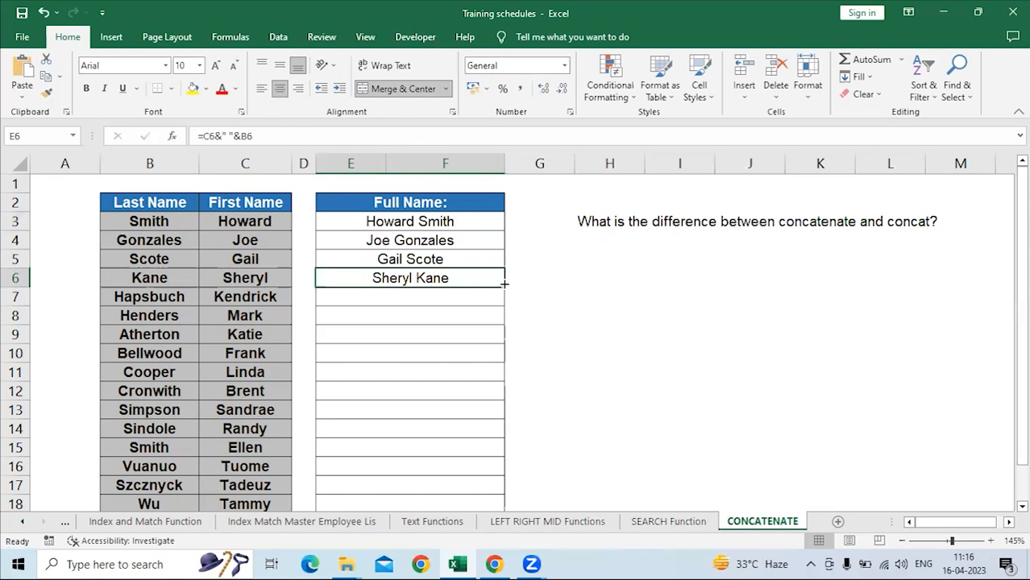
pyautogui.moveTo(502, 286); pyautogui.dragTo(444, 325)
pyautogui.scroll(2, 445, 325)
pyautogui.moveTo(407, 222); pyautogui.dragTo(446, 467)
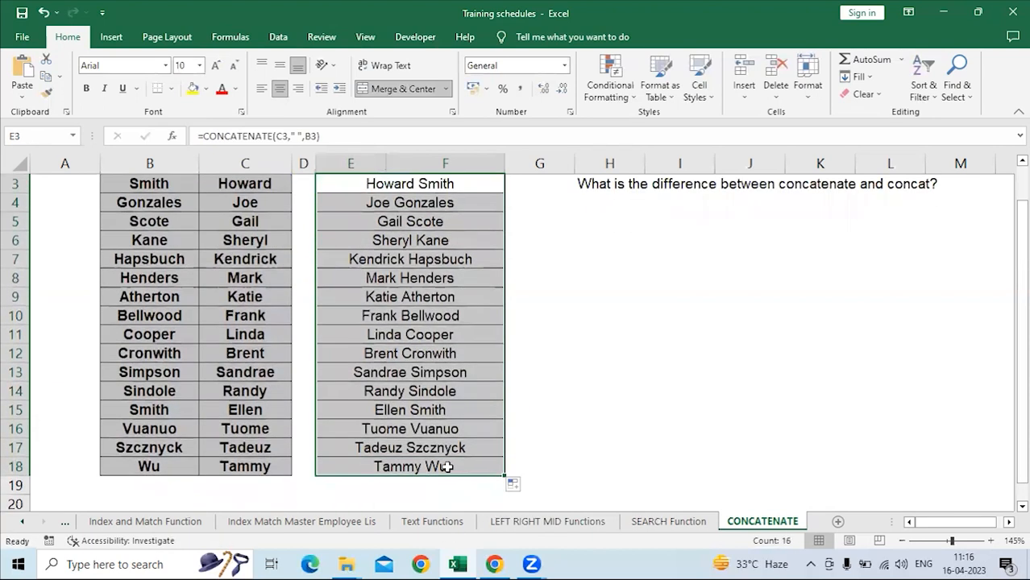
pyautogui.hotkey('ctrl', 'c')
pyautogui.scroll(1, 736, 291)
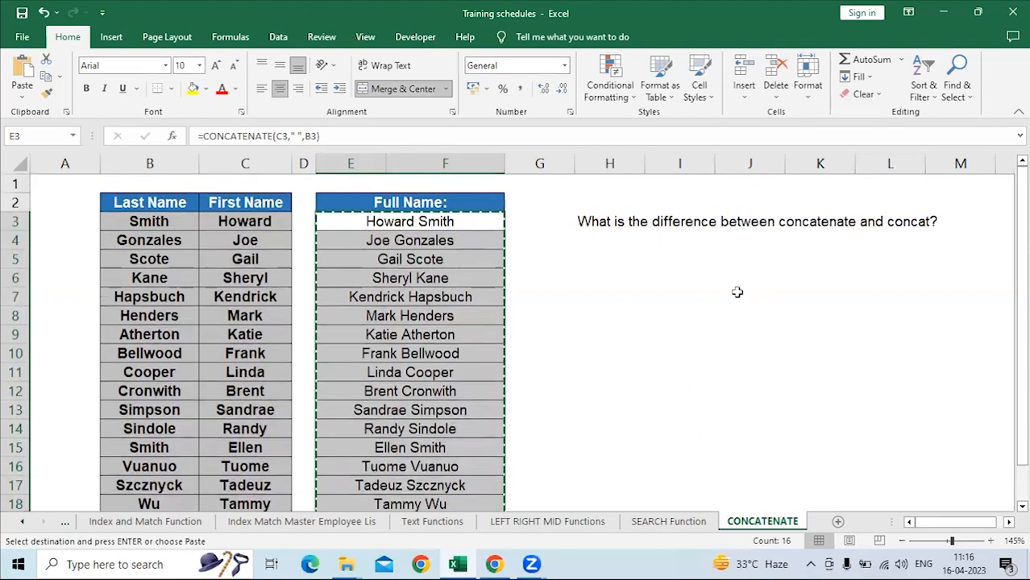
pyautogui.click(679, 188)
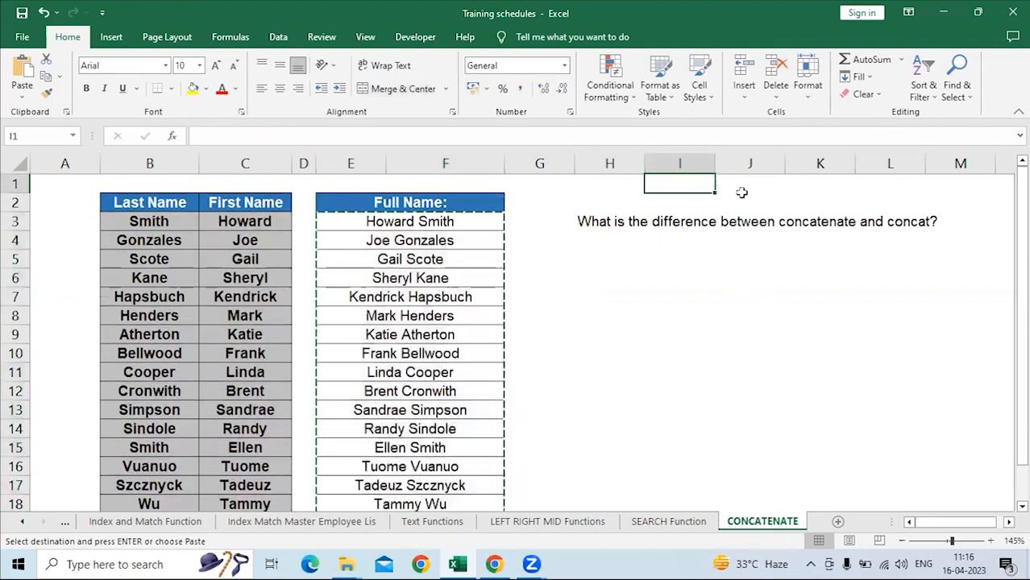
# Copy the Full Name column E2:E18 including its header, paste it as values starting at J2, and autofit column J.
pyautogui.moveTo(437, 202); pyautogui.dragTo(436, 466)
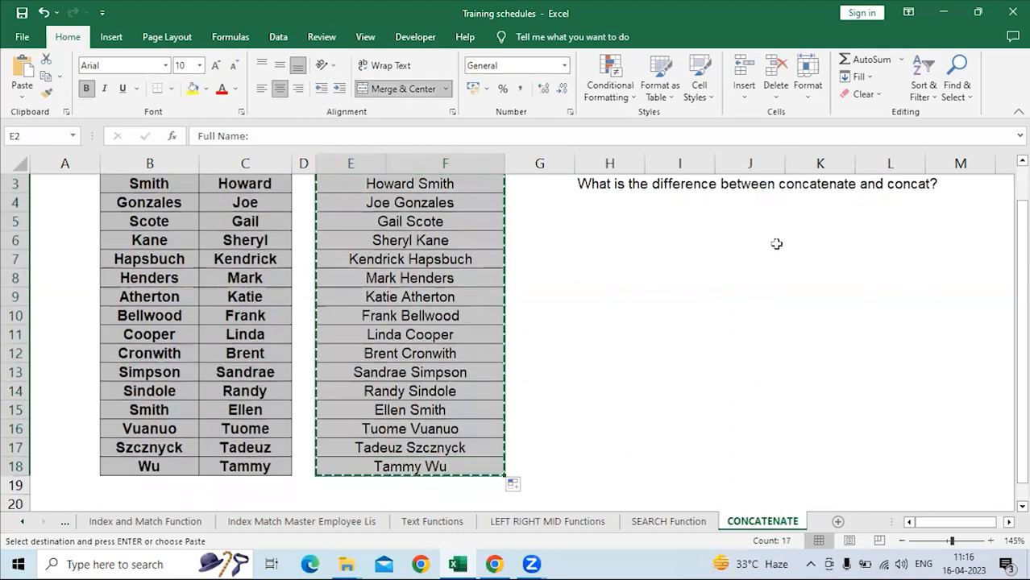
pyautogui.scroll(1, 806, 217)
pyautogui.click(763, 201)
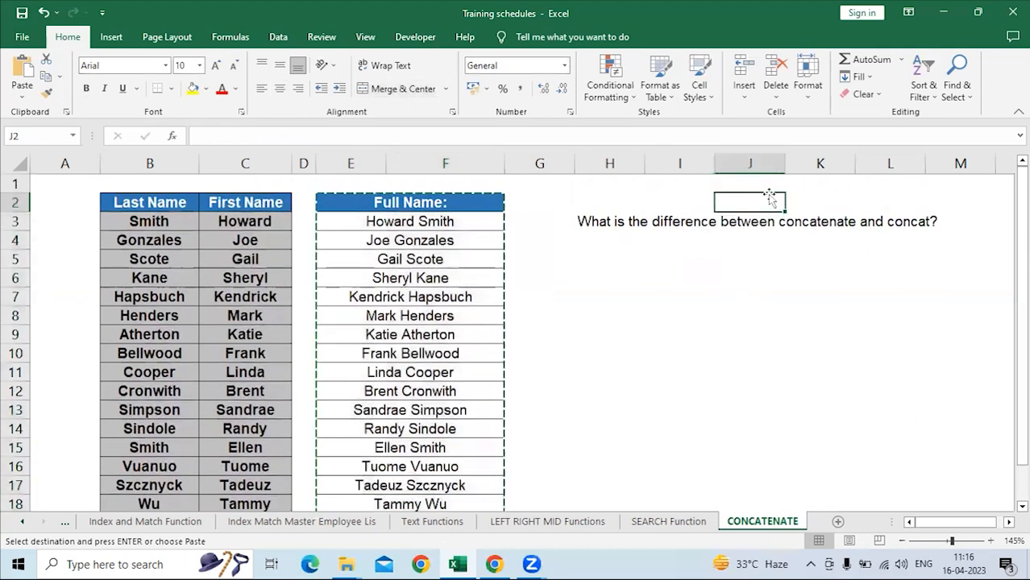
pyautogui.rightClick(764, 200)
pyautogui.click(812, 273)
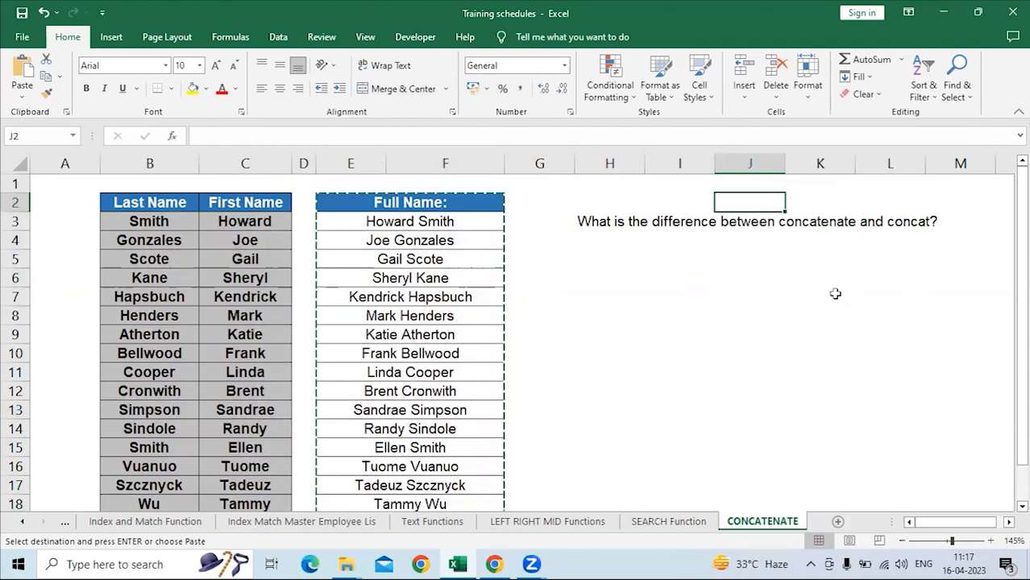
pyautogui.scroll(1, 836, 294)
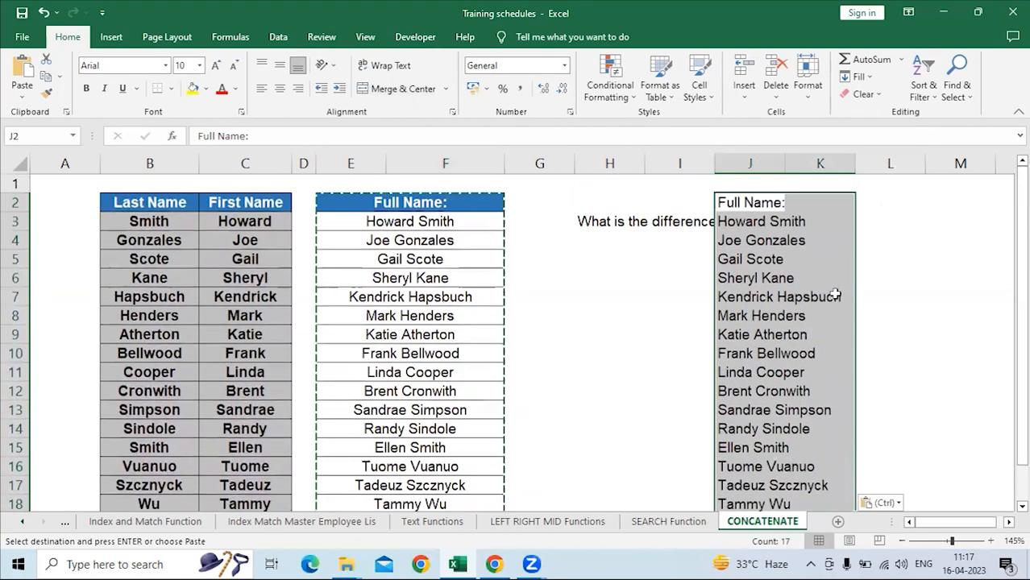
pyautogui.doubleClick(785, 164)
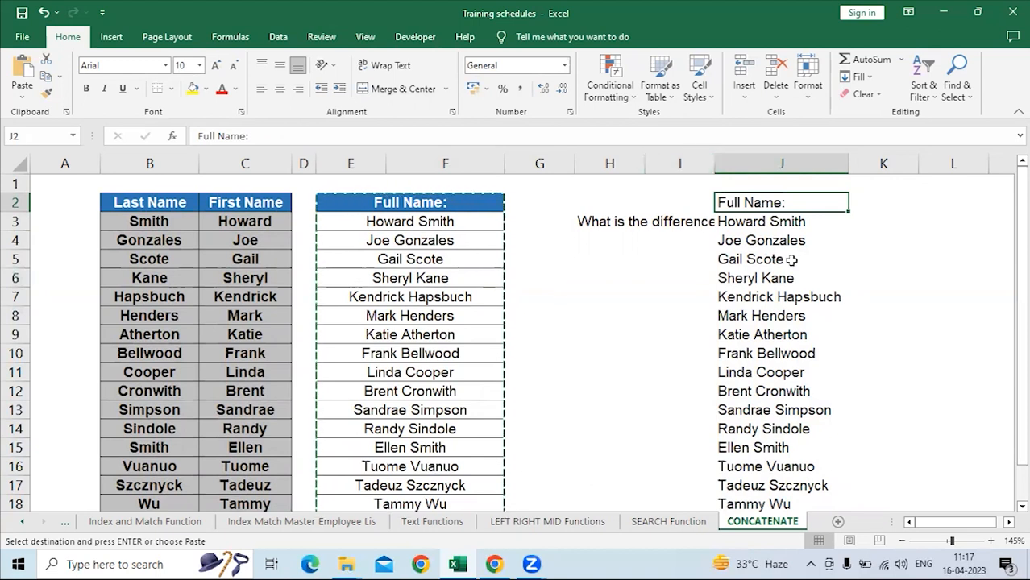
# Start Text to Columns on the pasted names in J2:J18, keeping the Delimited data type.
pyautogui.moveTo(758, 203); pyautogui.dragTo(775, 539)
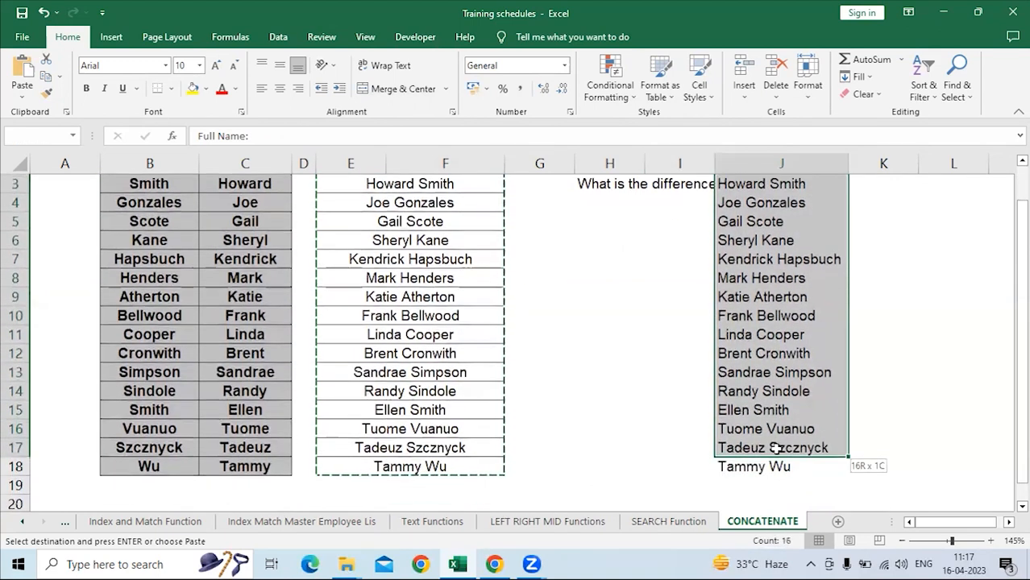
pyautogui.scroll(1, 776, 343)
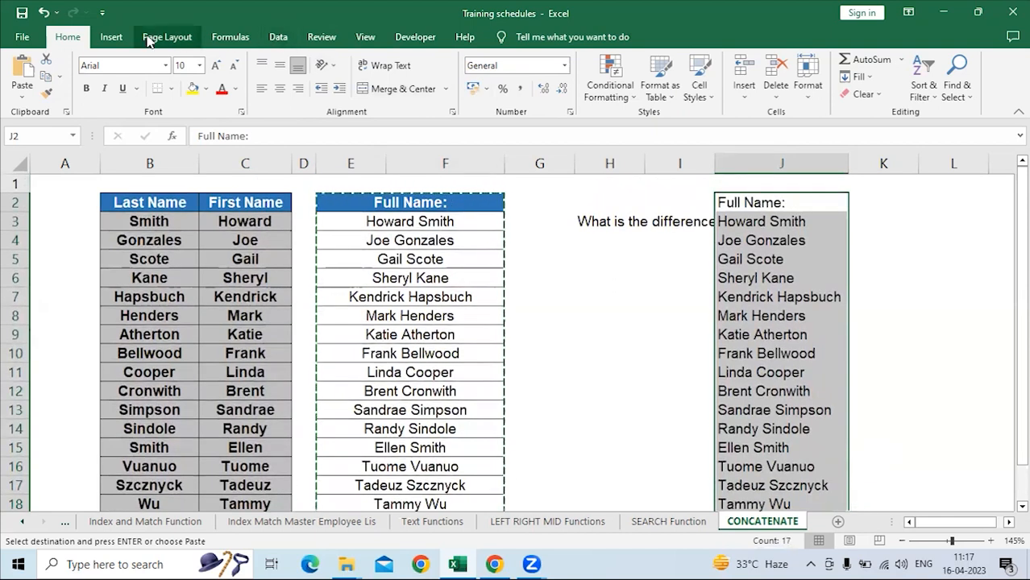
pyautogui.click(277, 37)
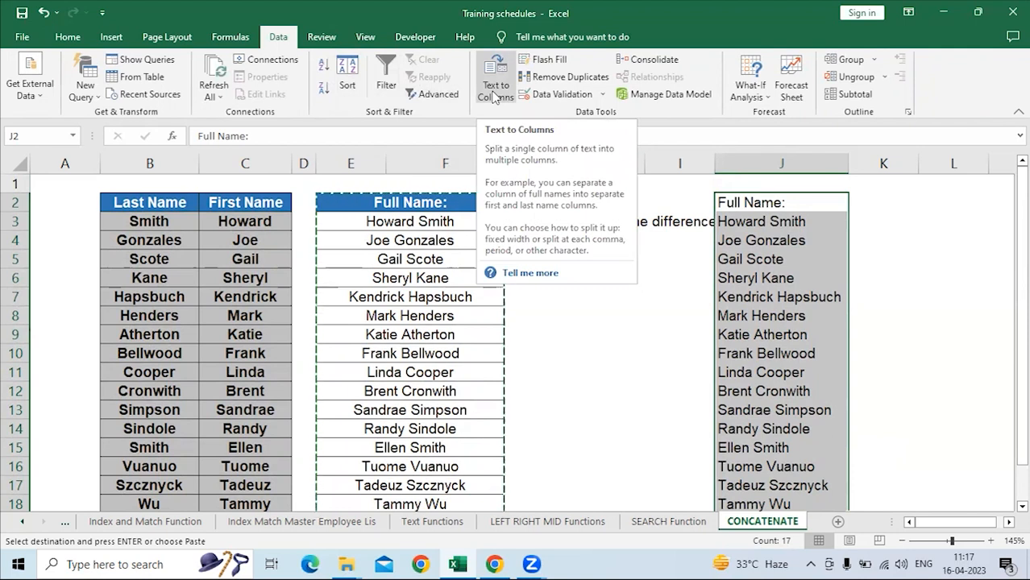
pyautogui.click(495, 94)
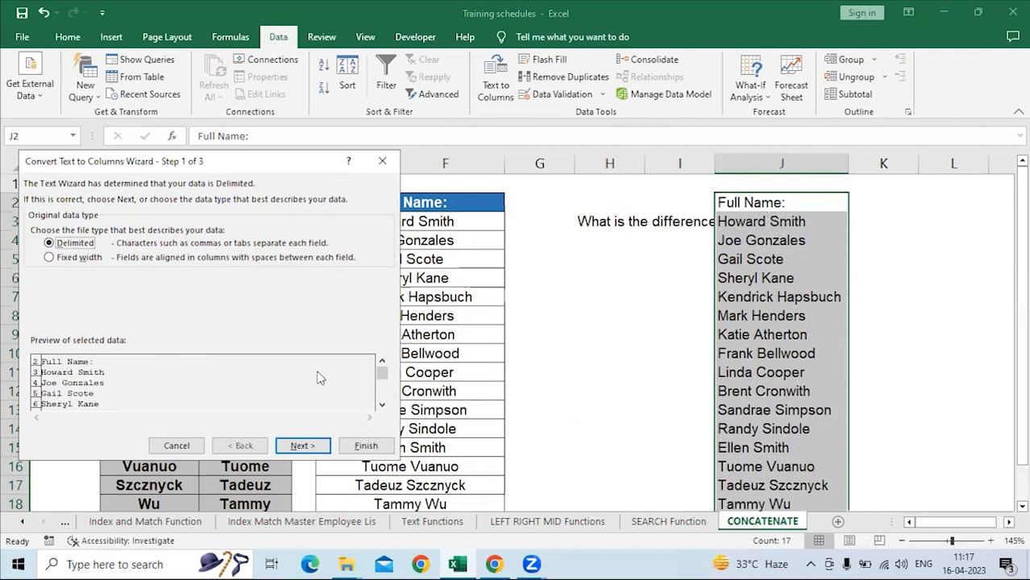
pyautogui.click(303, 445)
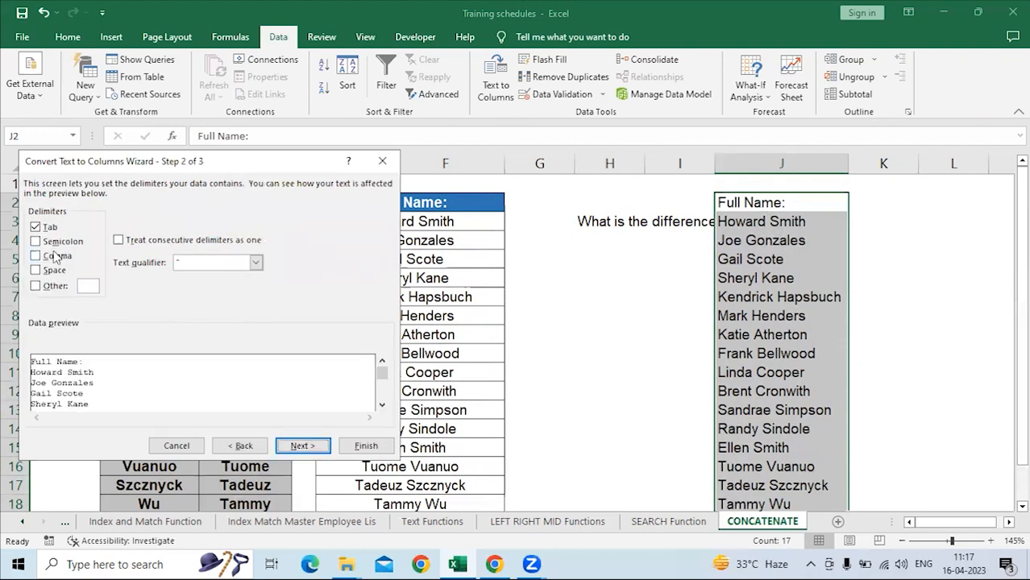
# Set Space as the only delimiter for splitting the full names, clearing the Tab delimiter.
pyautogui.click(35, 227)
pyautogui.click(36, 270)
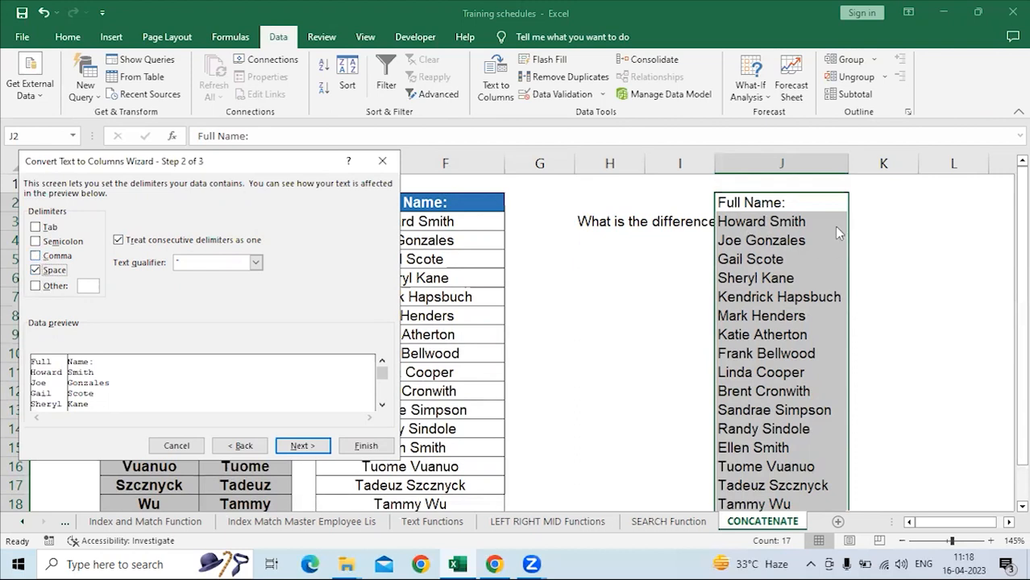
# Try @ as a custom delimiter in place of Space, remove it, and restore Space as the only delimiter.
pyautogui.click(36, 271)
pyautogui.click(36, 286)
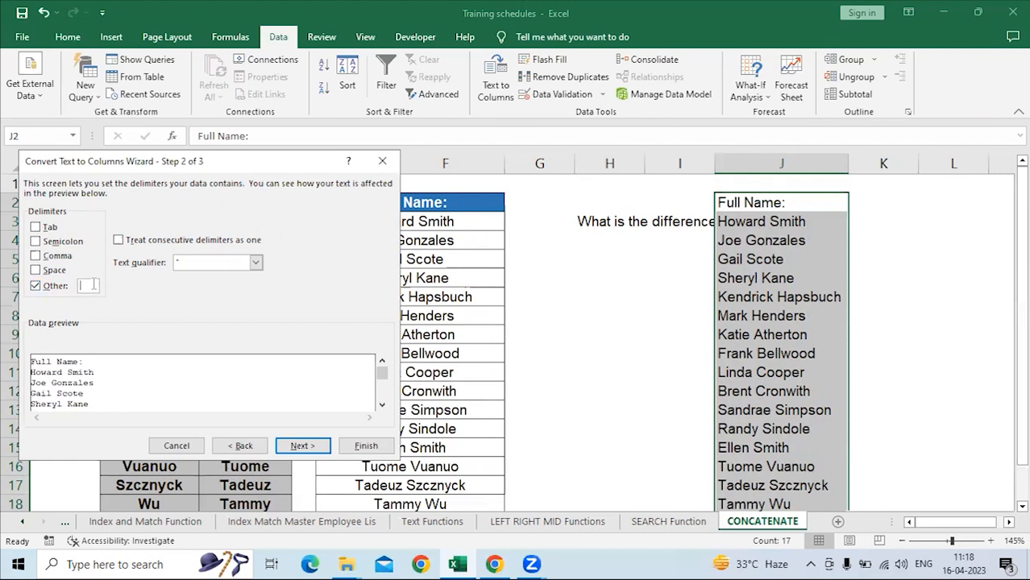
pyautogui.write('@')
pyautogui.press('BackSpace')
pyautogui.click(36, 270)
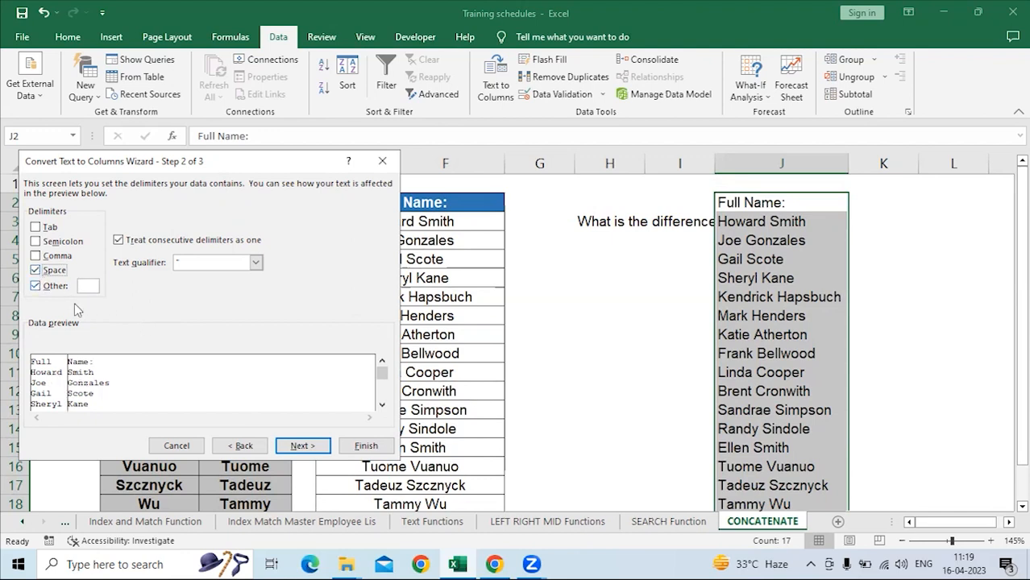
pyautogui.click(35, 287)
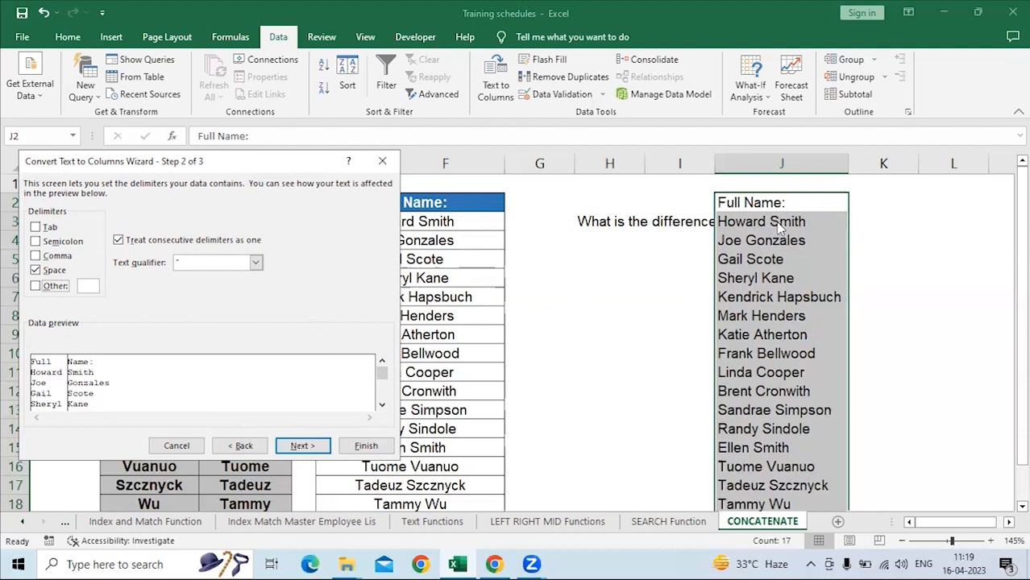
pyautogui.click(35, 270)
pyautogui.click(36, 286)
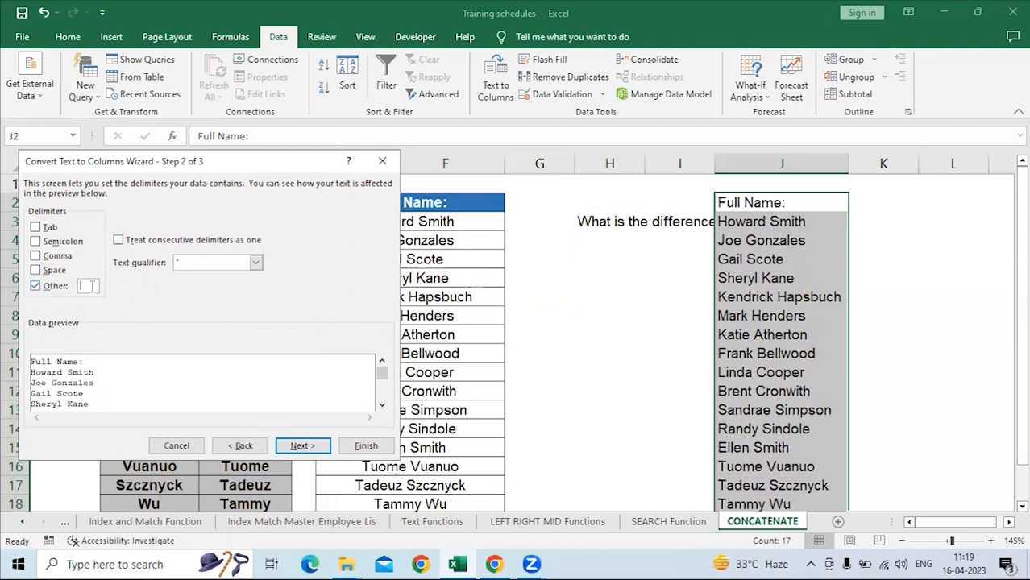
pyautogui.write('@')
pyautogui.press('BackSpace')
pyautogui.click(35, 286)
pyautogui.click(36, 270)
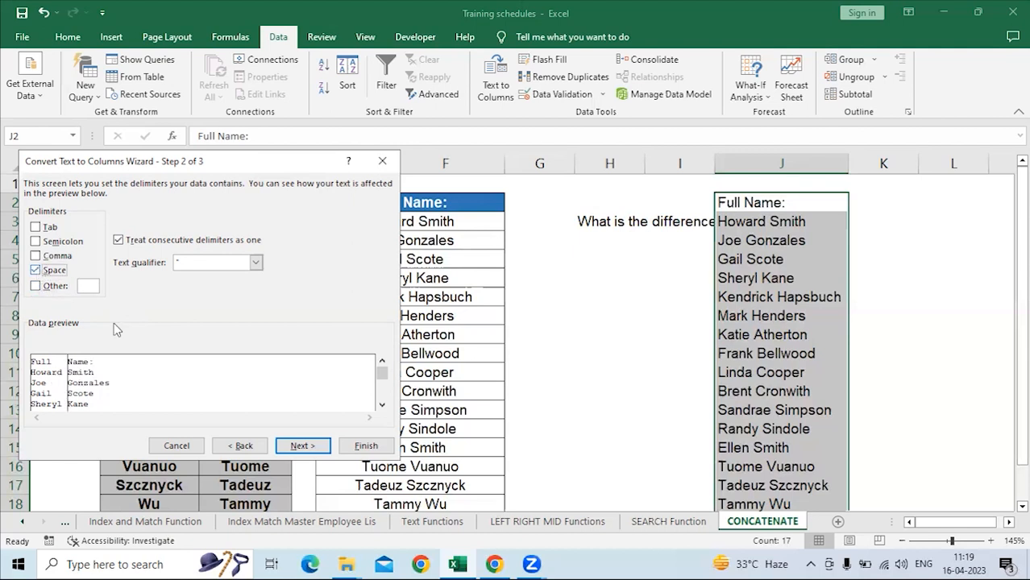
# Finish the Text to Columns split with General format and destination J2, and check the split names in columns J and K.
pyautogui.click(303, 449)
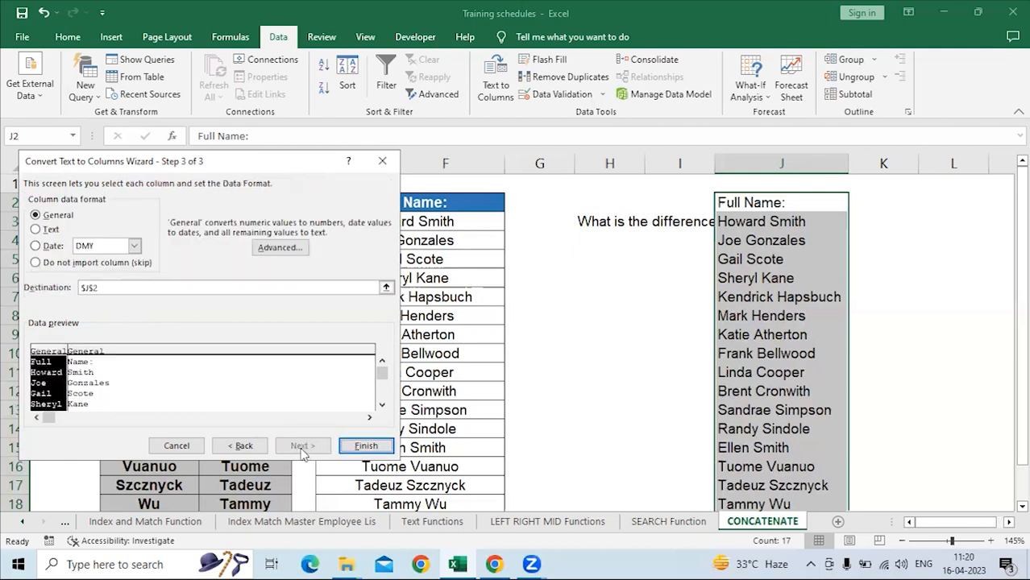
pyautogui.click(366, 446)
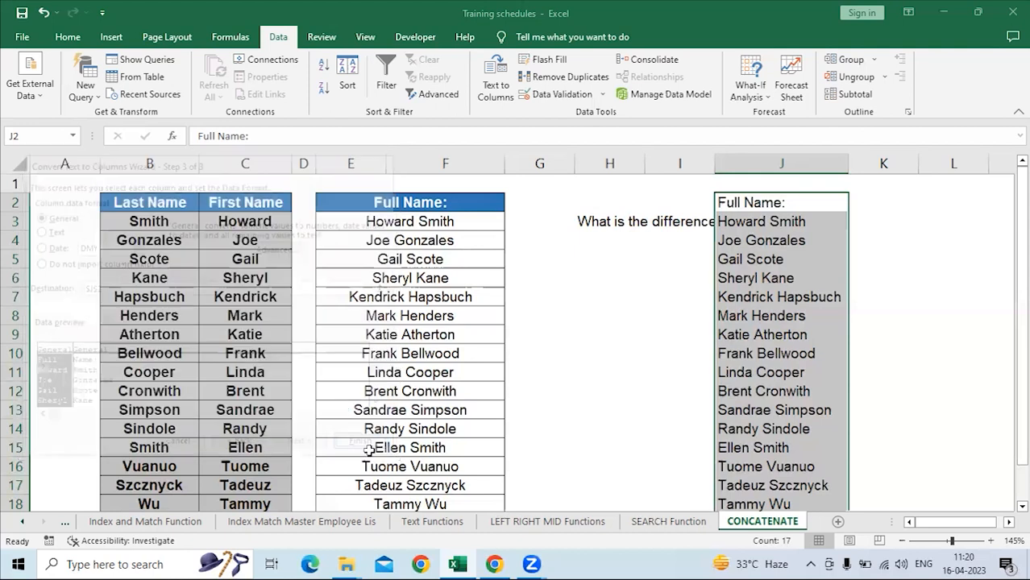
pyautogui.click(778, 224)
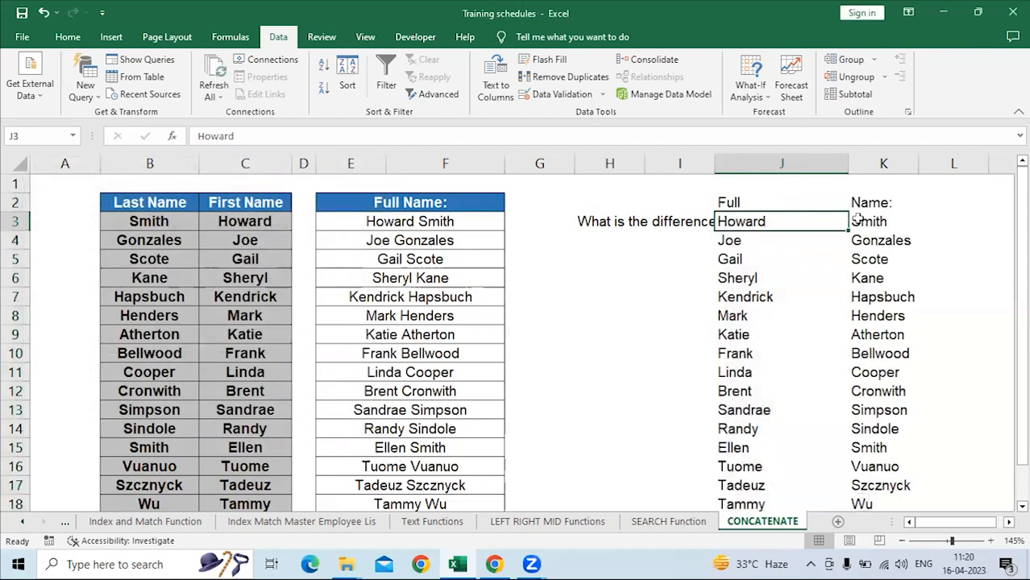
pyautogui.click(873, 221)
pyautogui.scroll(-4, 846, 336)
pyautogui.scroll(4, 851, 336)
pyautogui.moveTo(761, 204); pyautogui.dragTo(866, 433)
pyautogui.scroll(2, 867, 433)
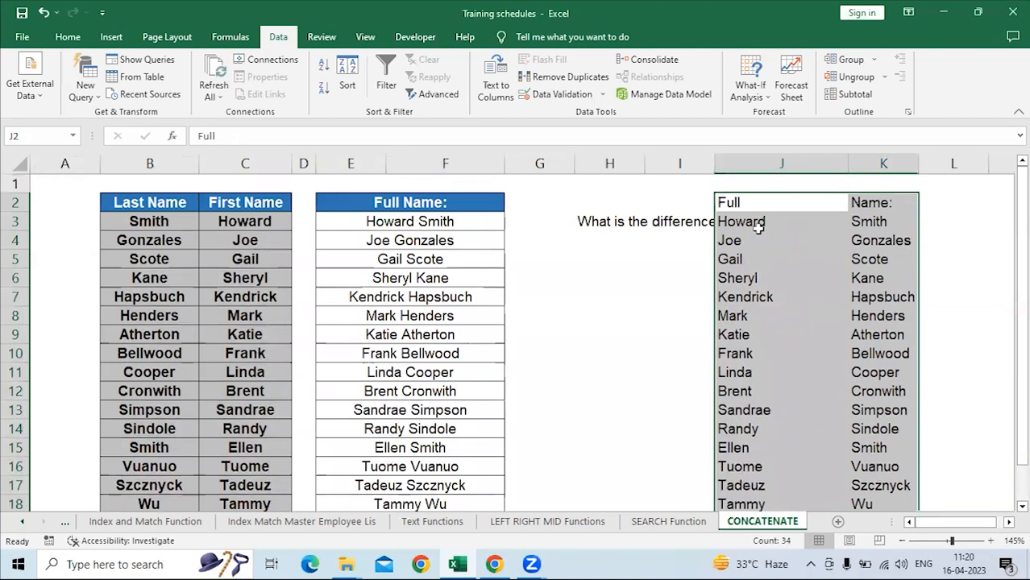
# Enter the heading "Text to Columns" in J1 above the split names.
pyautogui.click(766, 202)
pyautogui.click(762, 181)
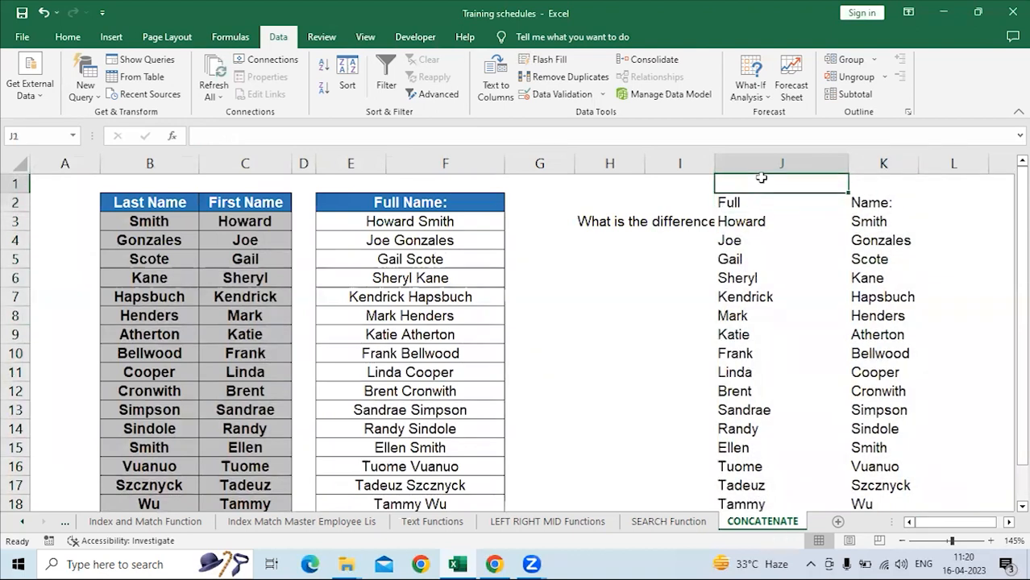
pyautogui.write('TExt')
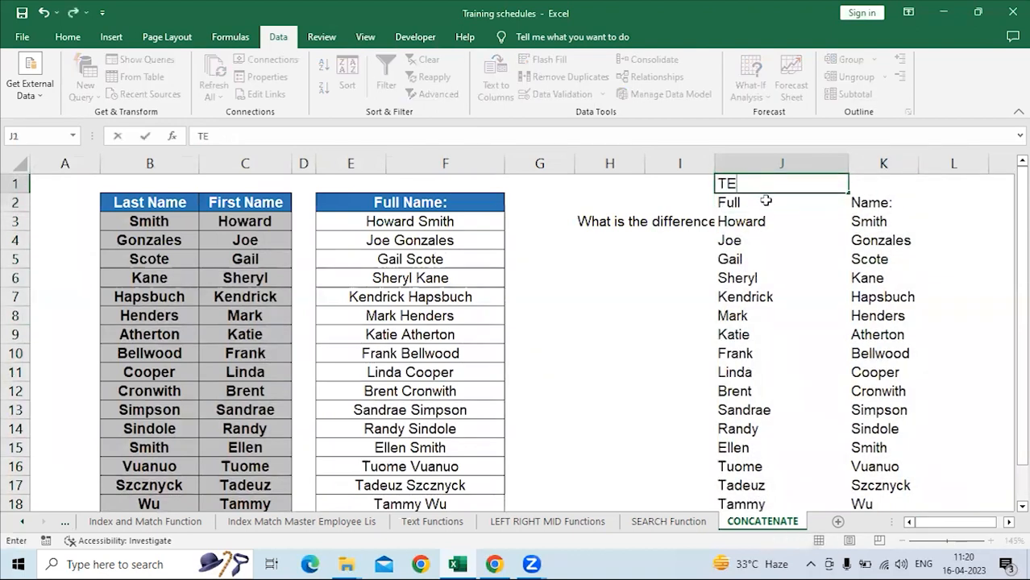
pyautogui.press('BackSpace')
pyautogui.press('BackSpace')
pyautogui.press('BackSpace')
pyautogui.write('e')
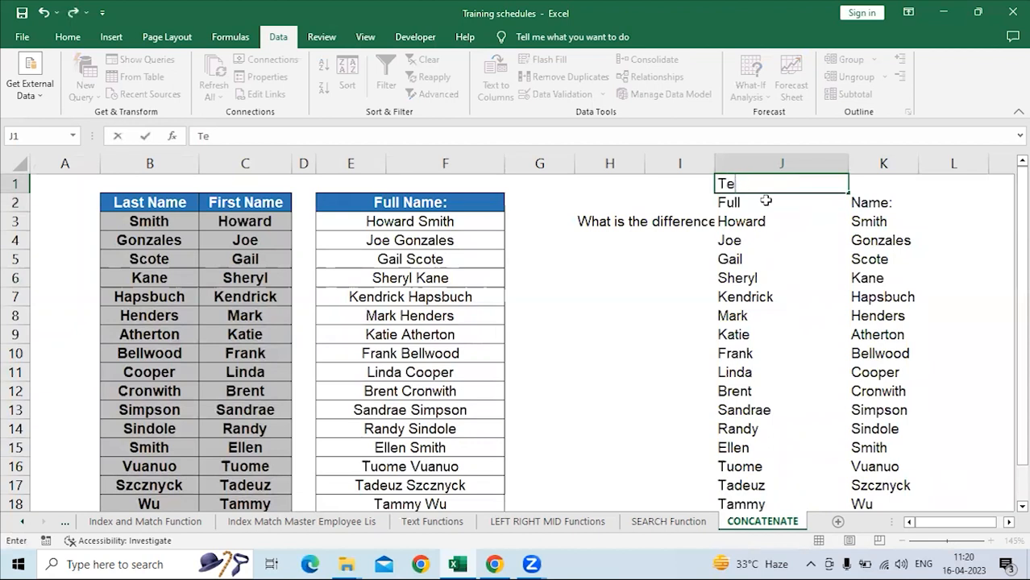
pyautogui.write('xt to Columns')
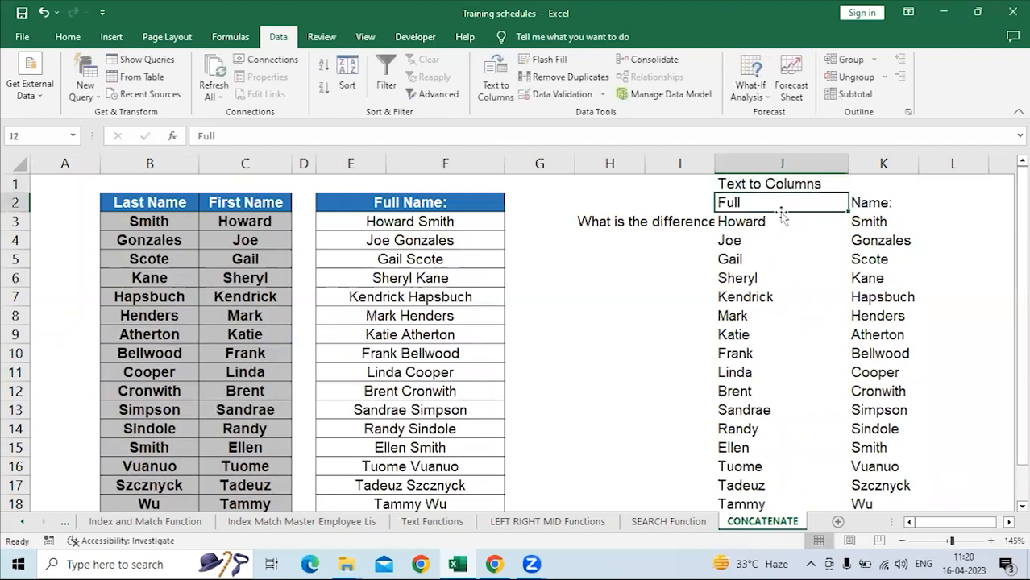
# Copy the formatting of the Full Name header in E2 to the Text to Columns heading in J1.
pyautogui.click(434, 198)
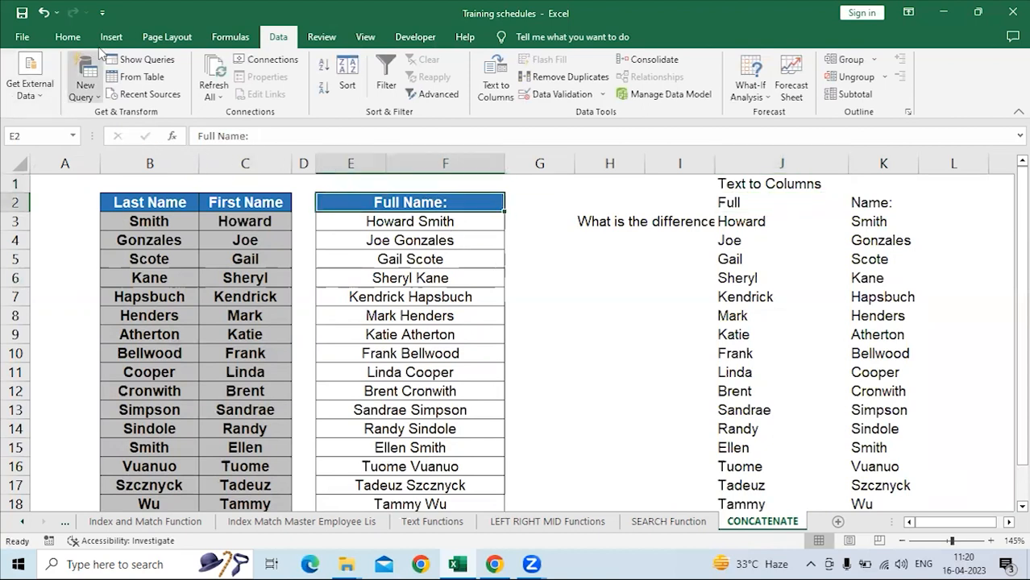
pyautogui.click(74, 36)
pyautogui.click(46, 93)
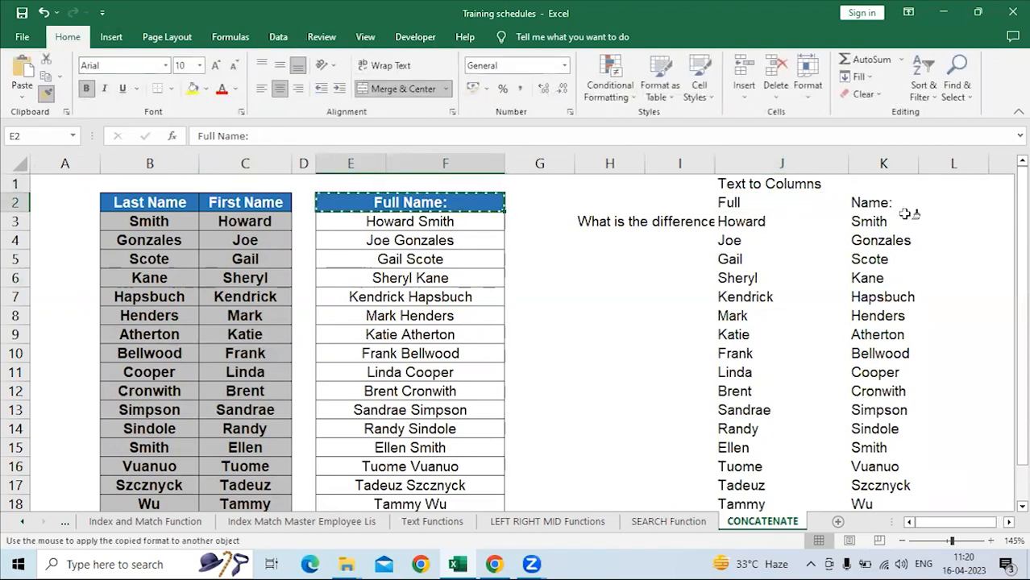
pyautogui.click(760, 184)
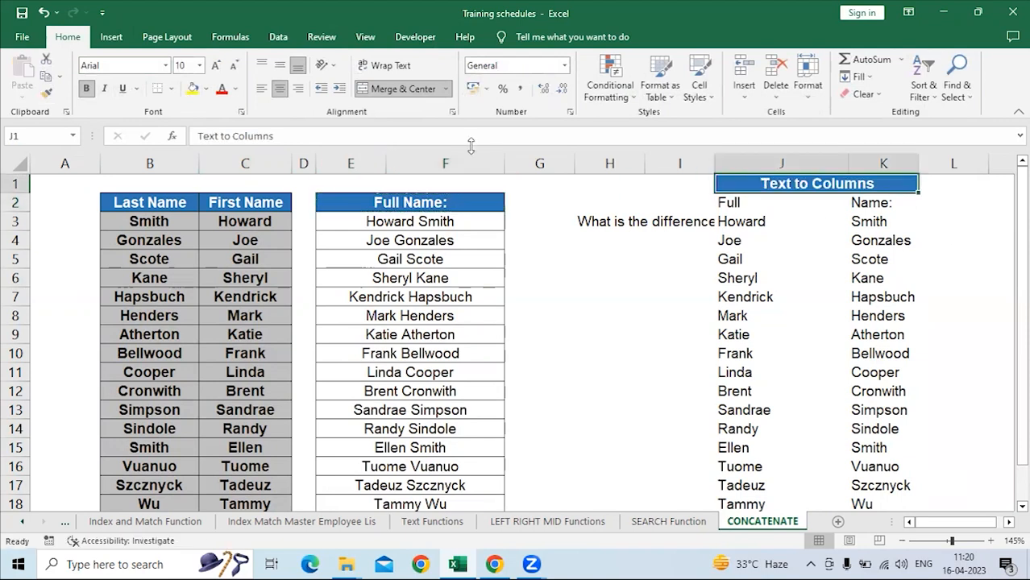
# Copy the J1 heading's formatting to J2 and unmerge J2:K2 to keep two separate header cells.
pyautogui.click(46, 93)
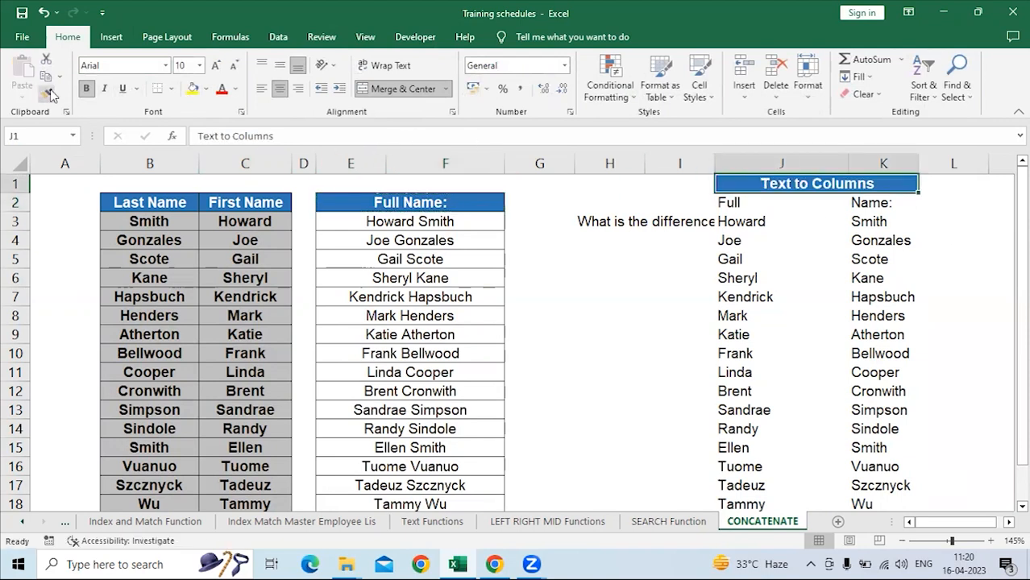
pyautogui.click(749, 199)
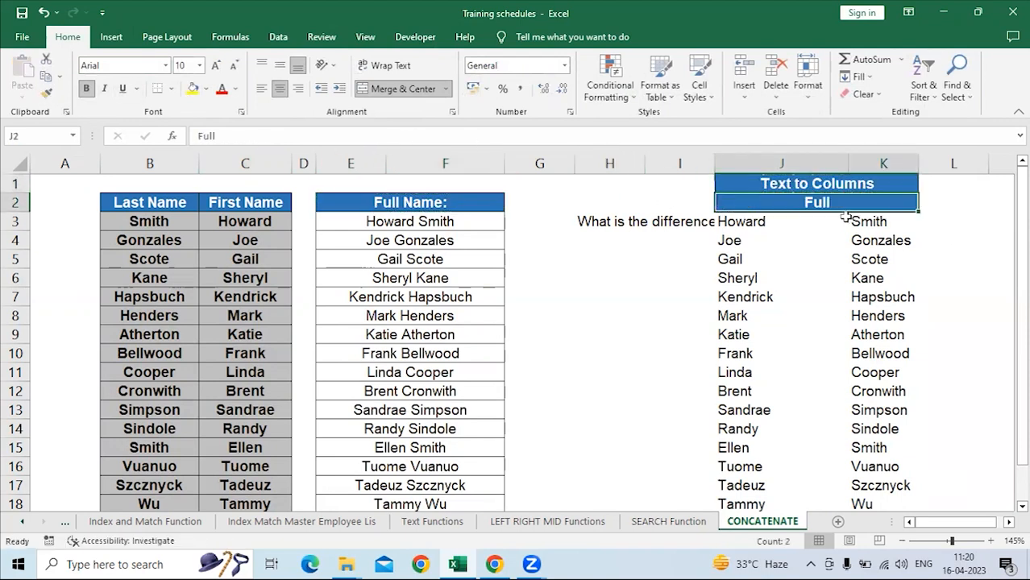
pyautogui.click(406, 92)
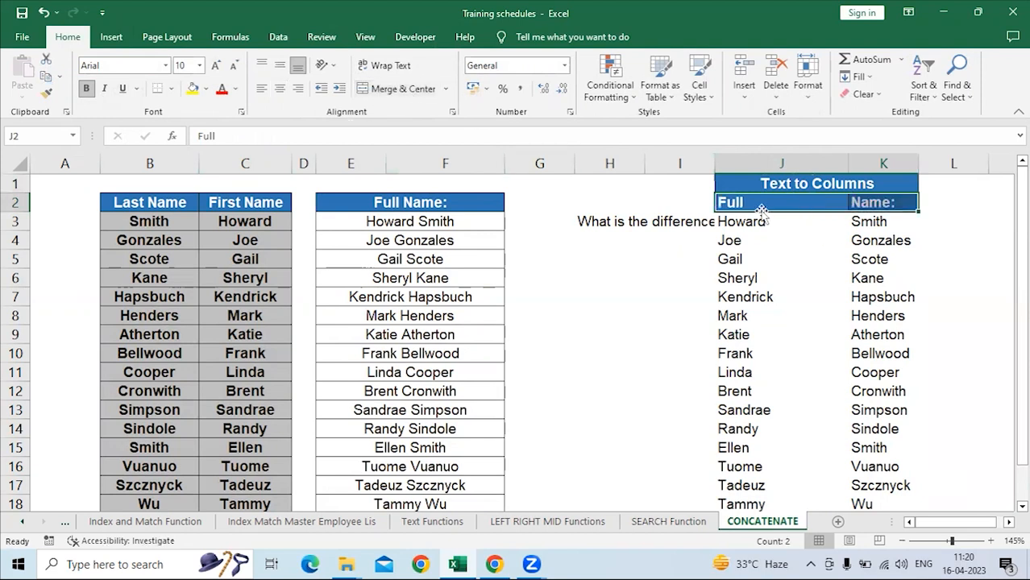
# Apply all borders to the split first and last names in J3:K18.
pyautogui.moveTo(758, 220); pyautogui.dragTo(882, 468)
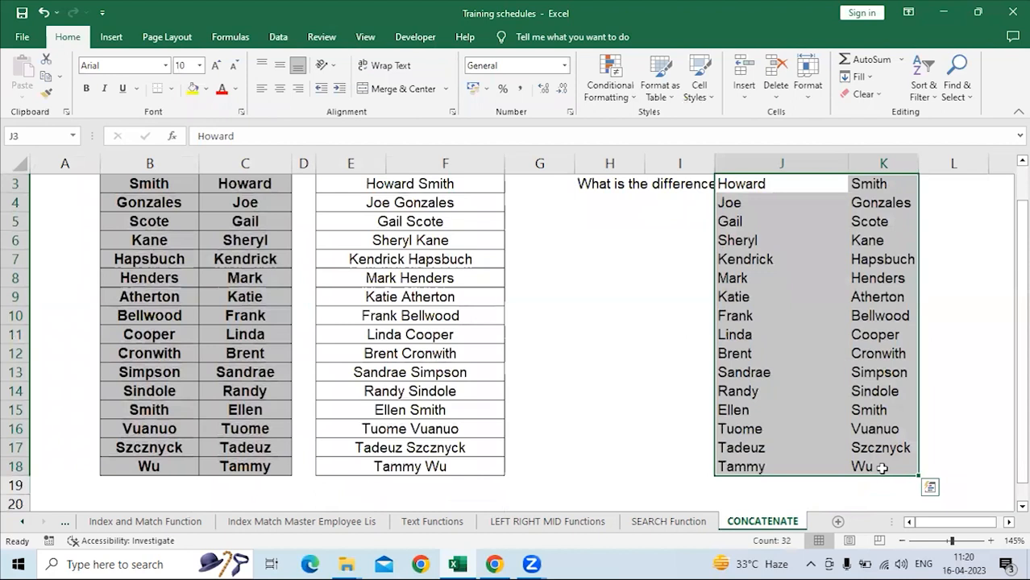
pyautogui.press('alt')
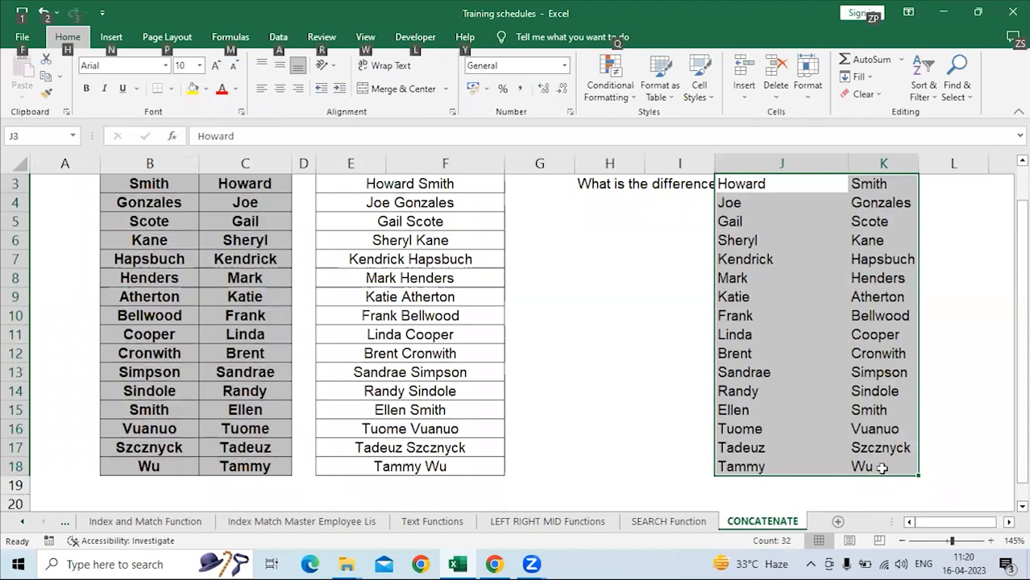
pyautogui.press('h')
pyautogui.press('b')
pyautogui.press('a')
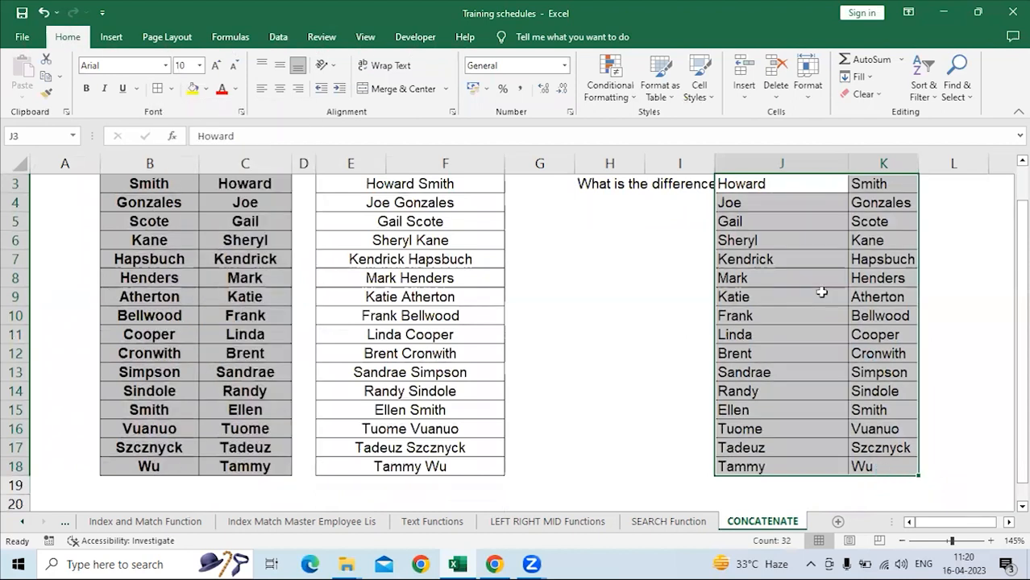
pyautogui.click(821, 293)
pyautogui.scroll(1, 821, 293)
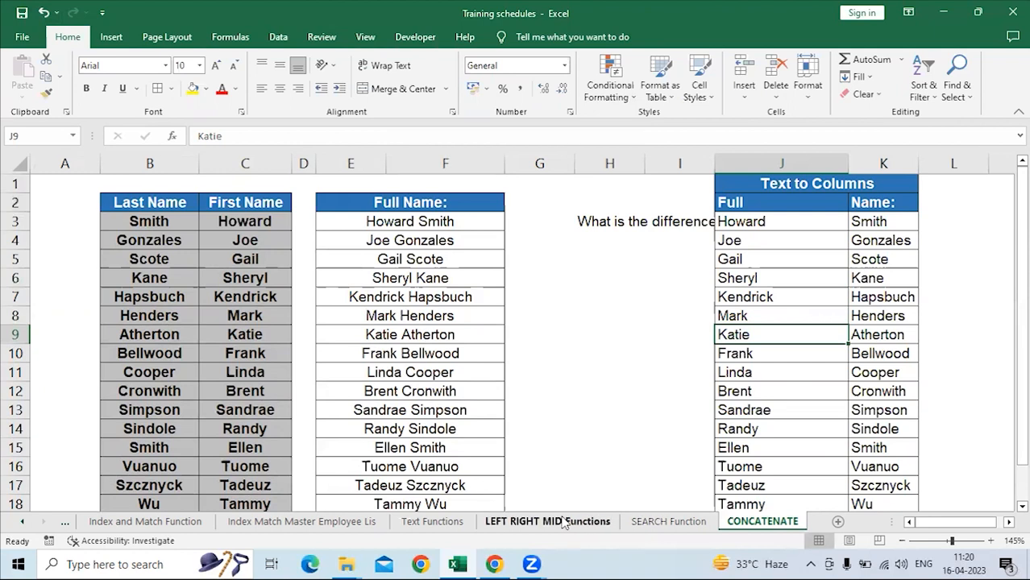
# Autofit column B on the Text Functions sheet, review the function list, and return to the CONCATENATE sheet.
pyautogui.click(448, 523)
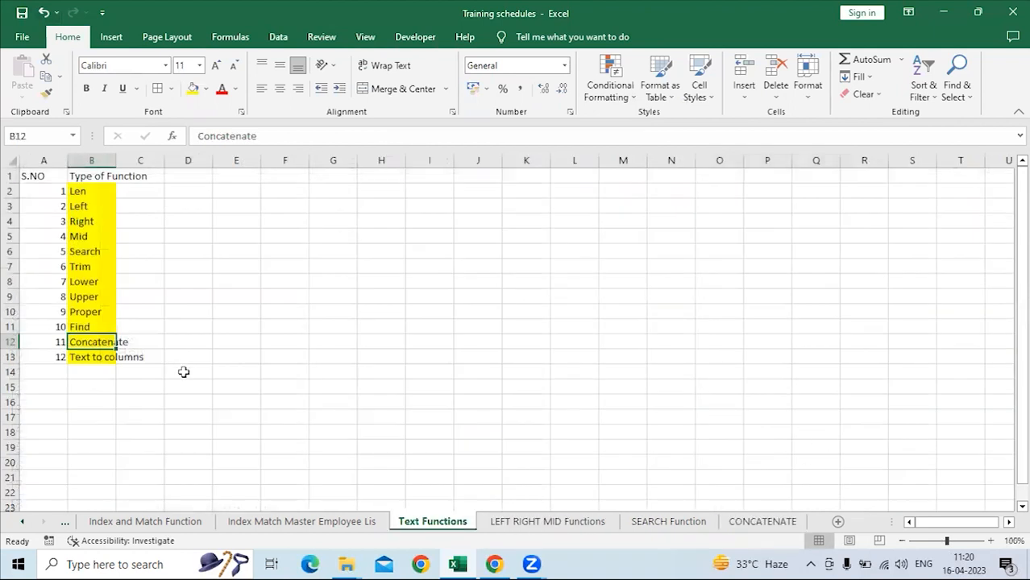
pyautogui.doubleClick(115, 154)
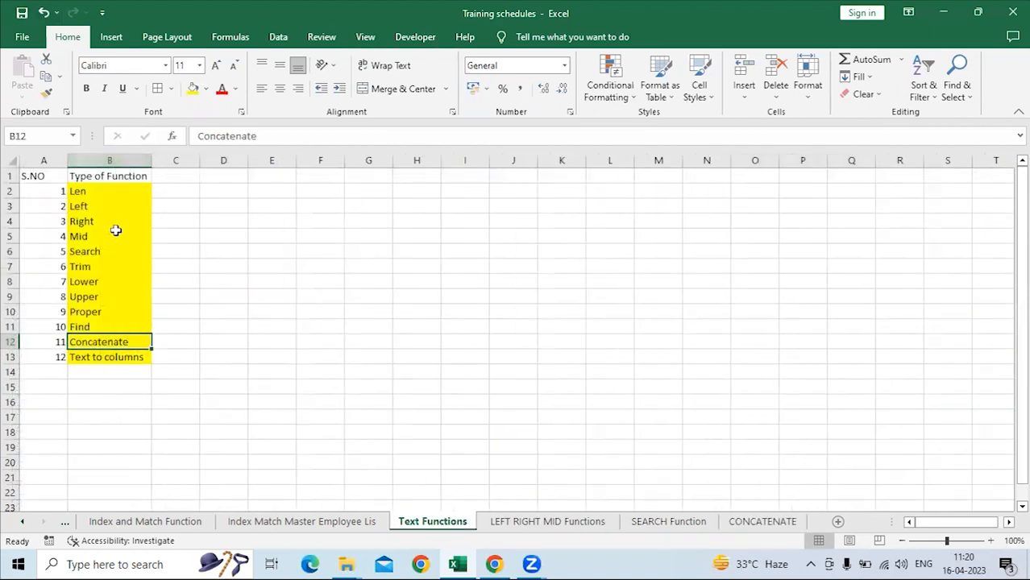
pyautogui.moveTo(117, 191); pyautogui.dragTo(117, 357)
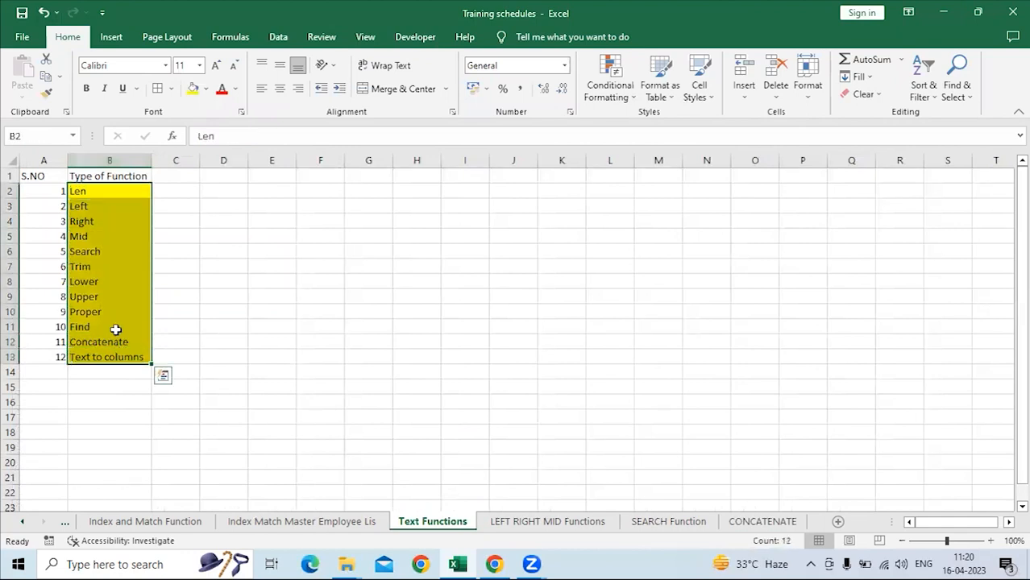
pyautogui.click(113, 175)
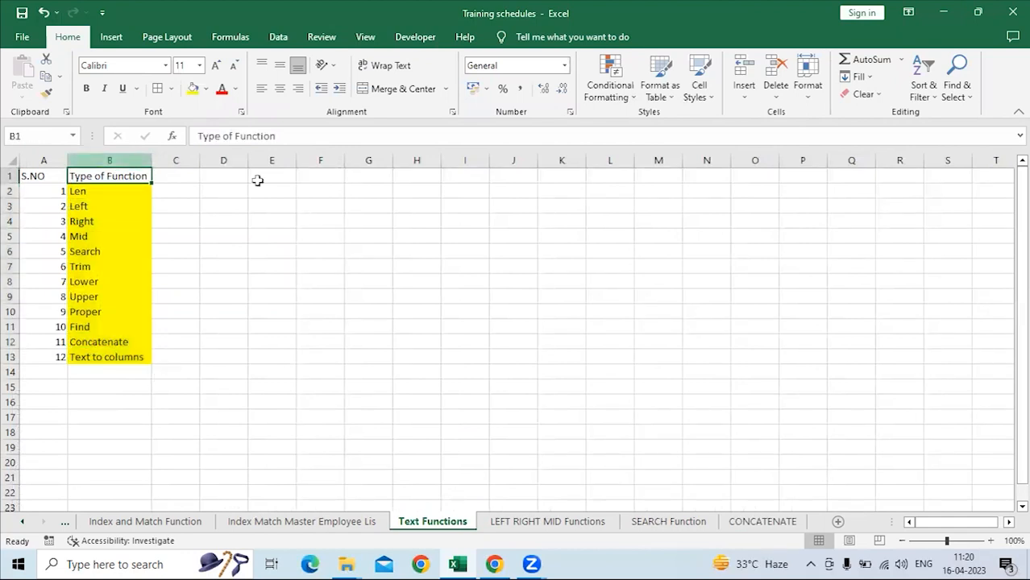
pyautogui.click(743, 522)
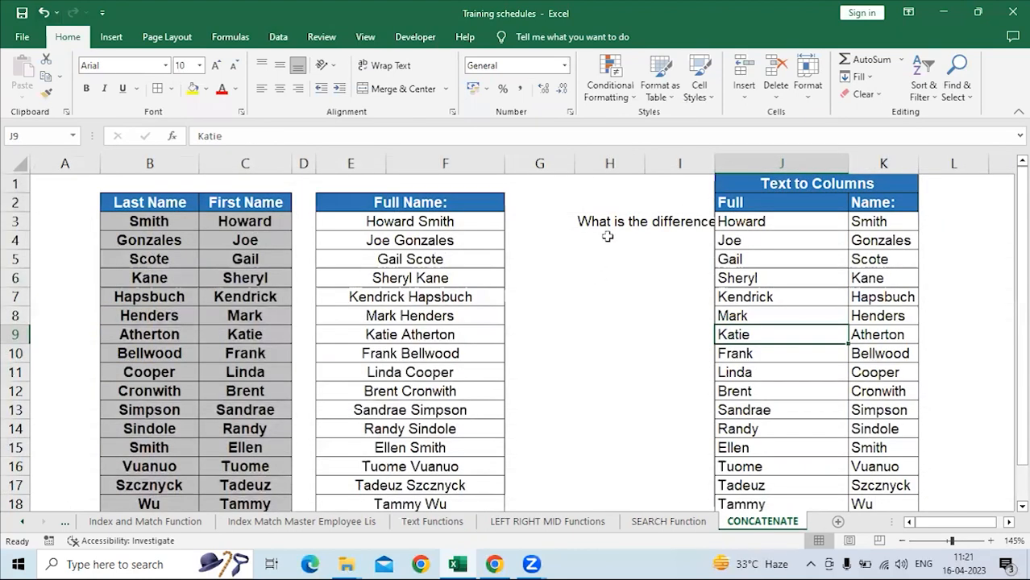